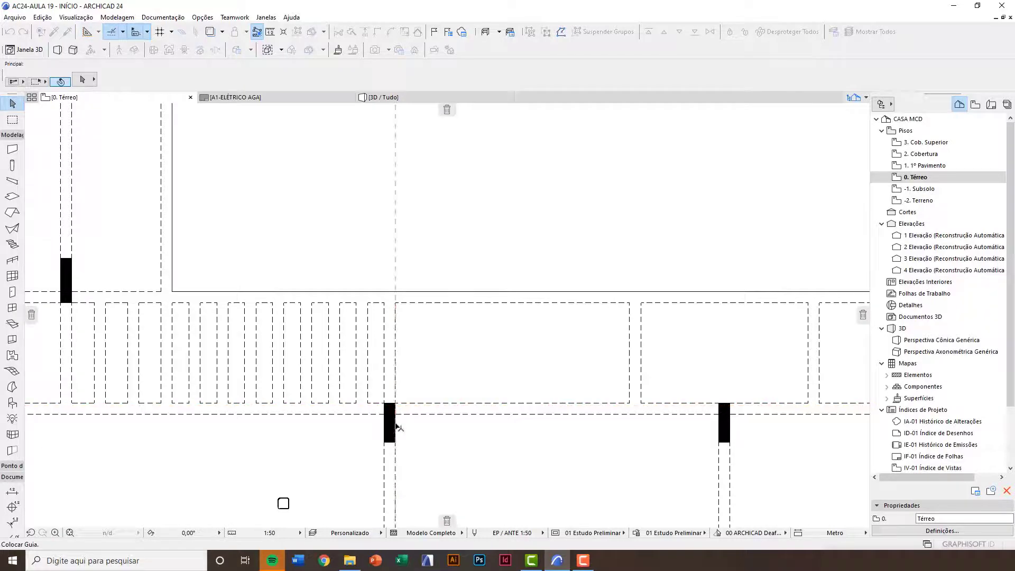
Place a vertical guide line on the central pillar's right face and a horizontal one along the upper wing's top slab edge
{"action": "left_click_drag", "start_coordinate": [398, 431], "coordinate": [395, 423]}
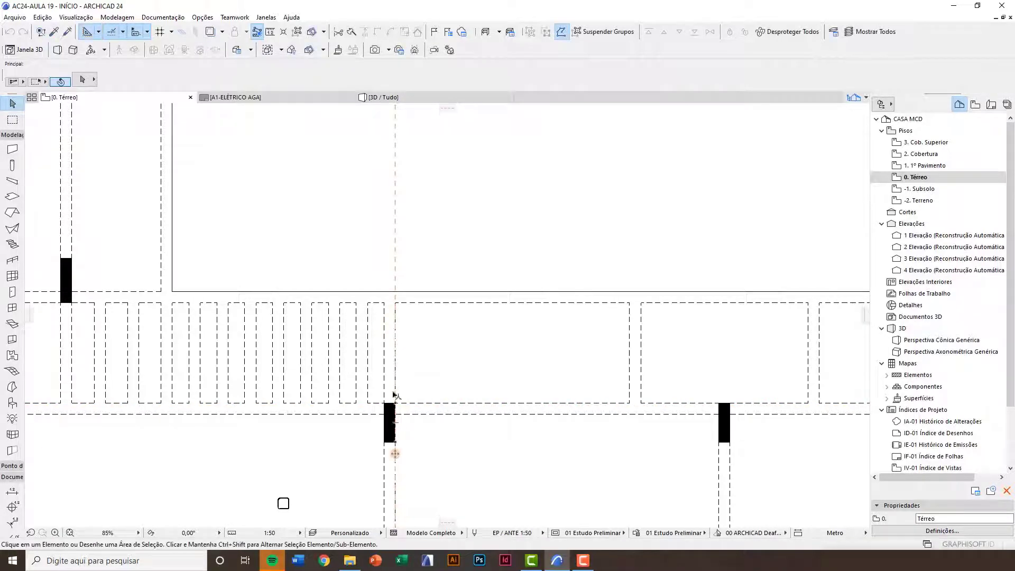
{"action": "scroll", "coordinate": [356, 364], "scroll_direction": "down", "scroll_amount": 5}
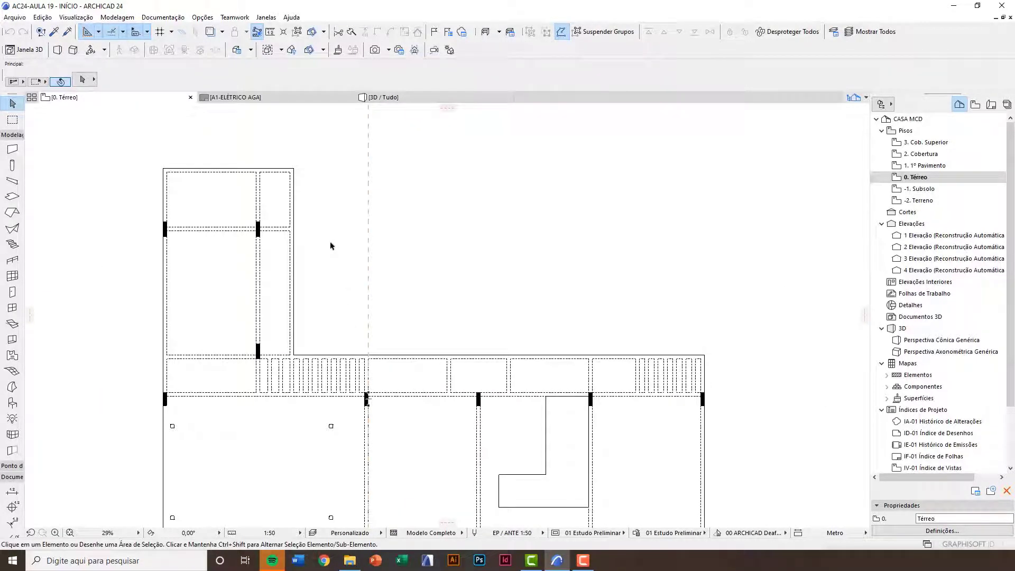
{"action": "scroll", "coordinate": [317, 201], "scroll_direction": "up", "scroll_amount": 2}
{"action": "left_click_drag", "start_coordinate": [447, 109], "coordinate": [259, 154]}
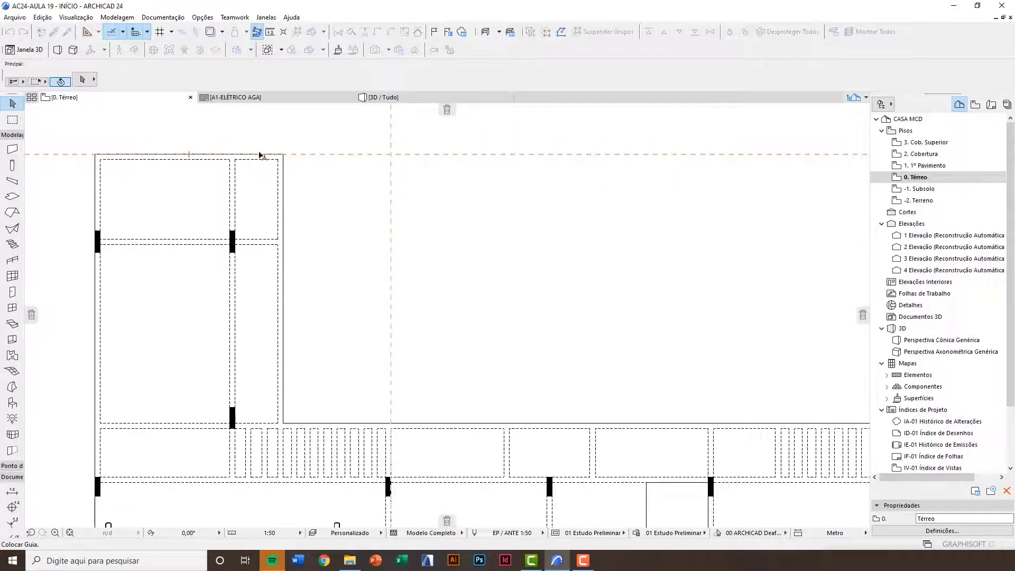
Copy the horizontal guide line 20 above the upper wing's top slab edge
{"action": "scroll", "coordinate": [260, 155], "scroll_direction": "up", "scroll_amount": 2}
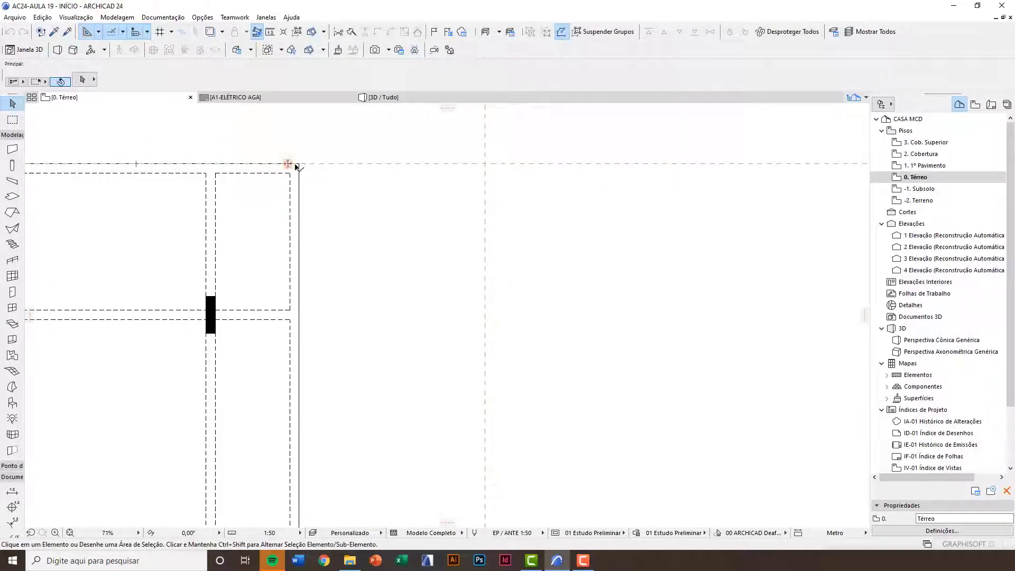
{"action": "left_click_drag", "start_coordinate": [288, 163], "coordinate": [293, 135]}
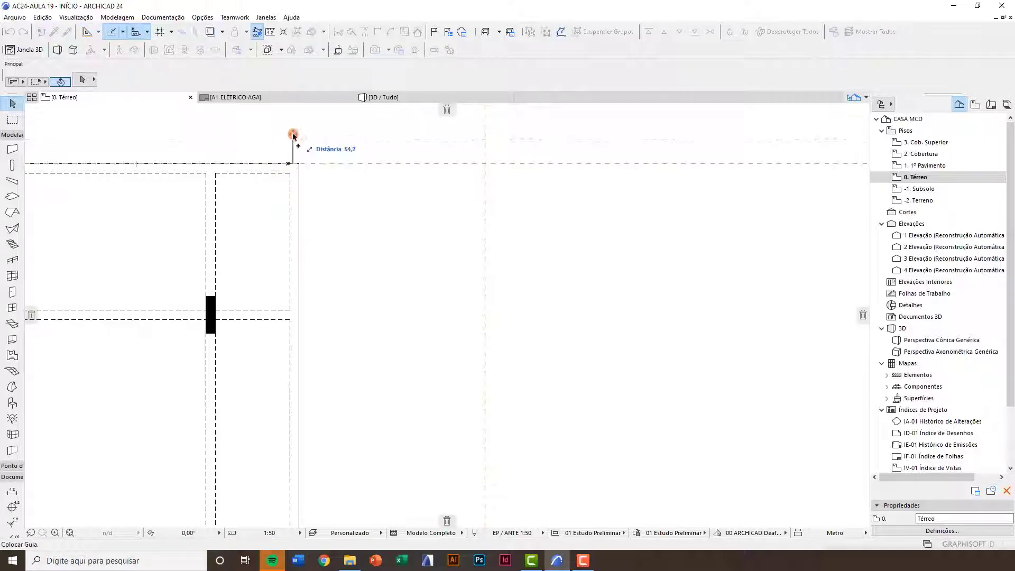
{"action": "type", "text": "20"}
{"action": "key", "text": "Return"}
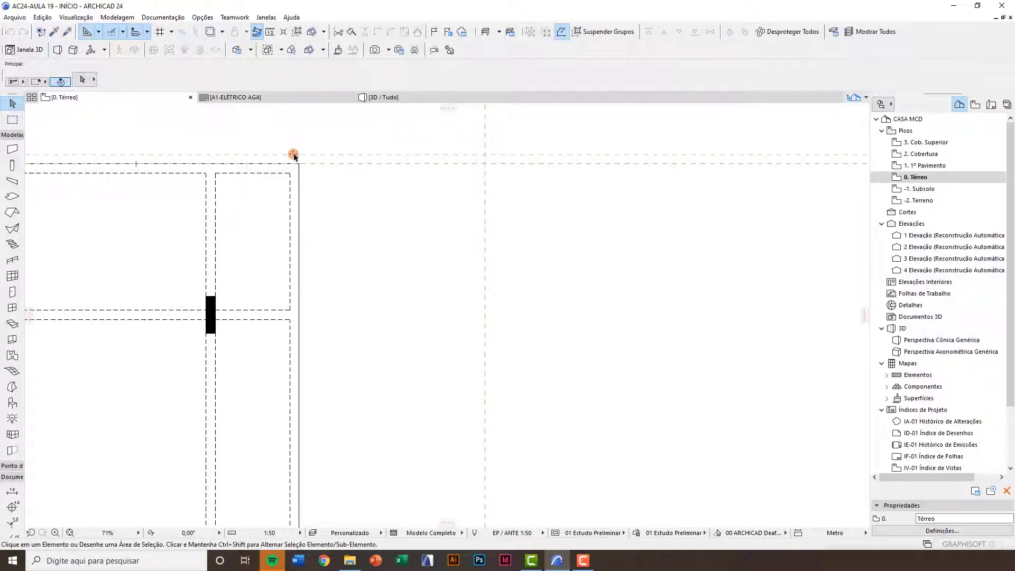
Copy the vertical guide line 400 to the right, and add two more copies spaced 100 apart
{"action": "scroll", "coordinate": [295, 156], "scroll_direction": "down", "scroll_amount": 3}
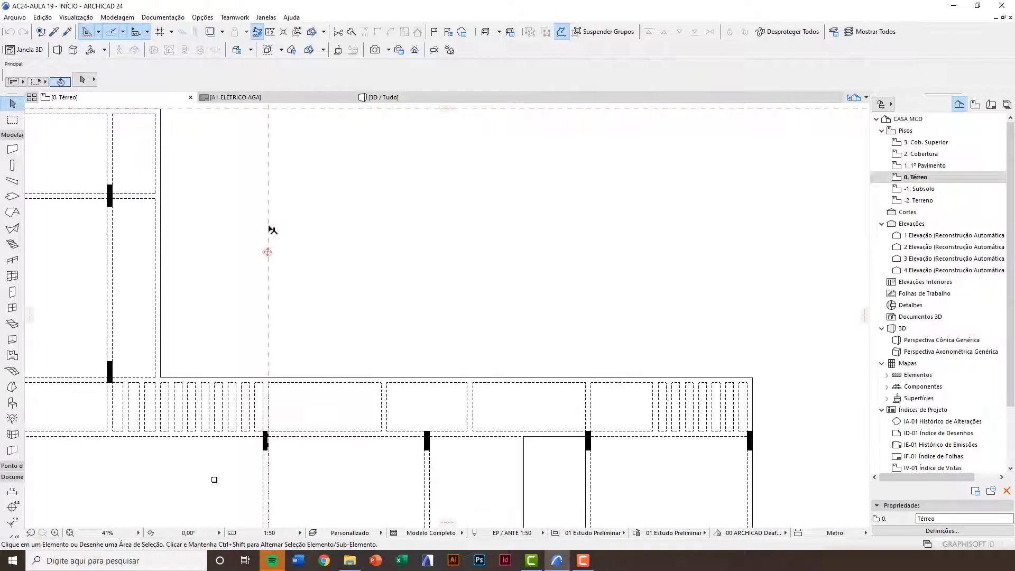
{"action": "left_click_drag", "start_coordinate": [268, 252], "coordinate": [349, 255]}
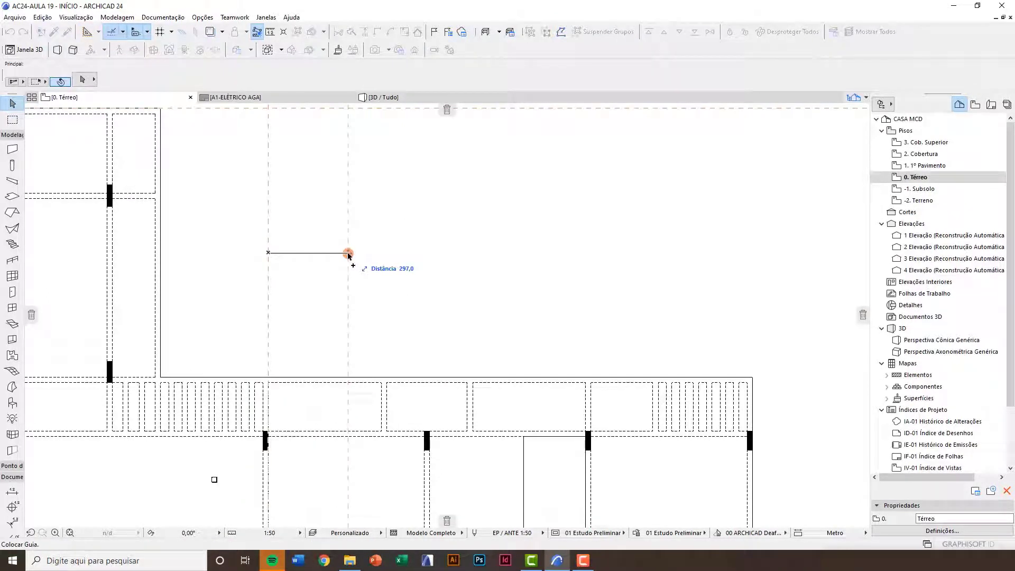
{"action": "type", "text": "400"}
{"action": "key", "text": "Return"}
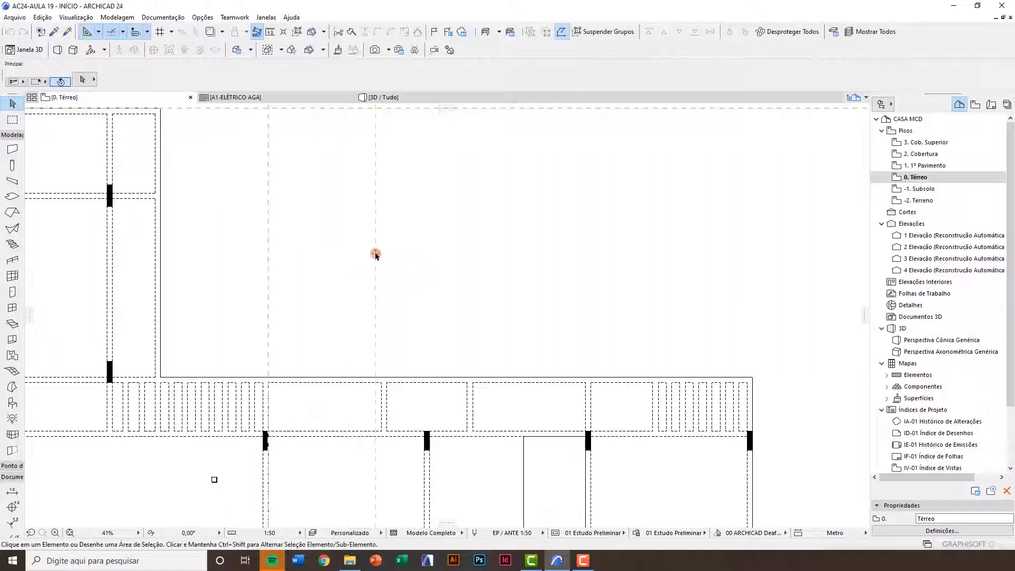
{"action": "left_click_drag", "start_coordinate": [375, 253], "coordinate": [487, 261]}
{"action": "type", "text": "1"}
{"action": "key", "text": "Return"}
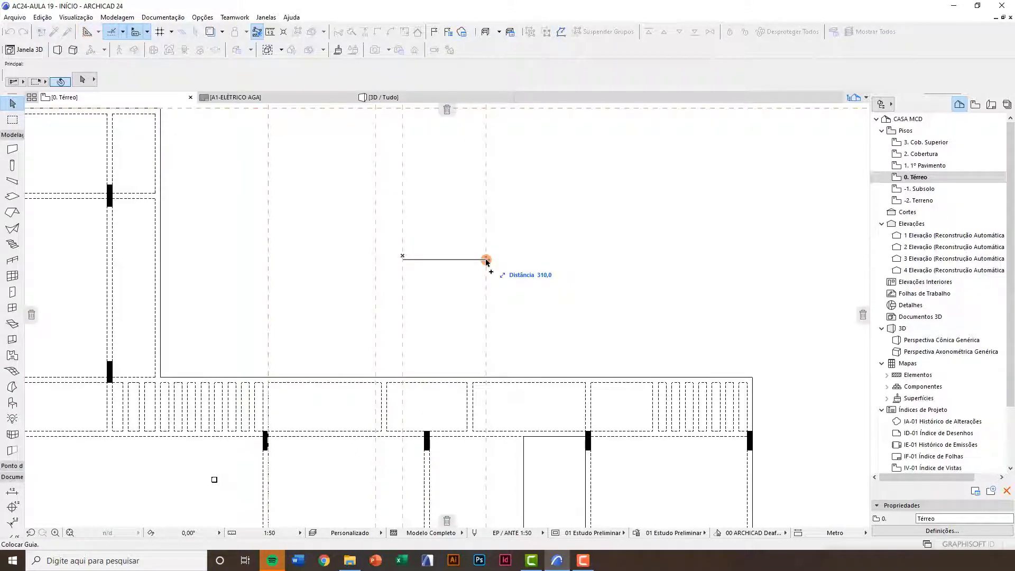
{"action": "type", "text": "100"}
{"action": "key", "text": "Return"}
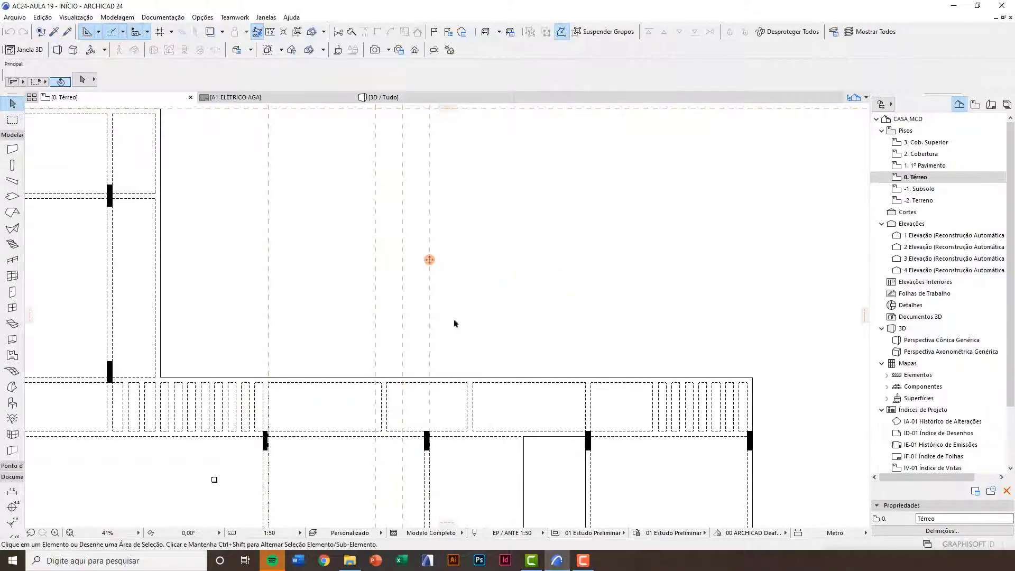
Place a horizontal guide line 100 above the long wing's upper slab edge and copy it another 100 upward
{"action": "middle_click_drag", "start_coordinate": [474, 359], "coordinate": [392, 305]}
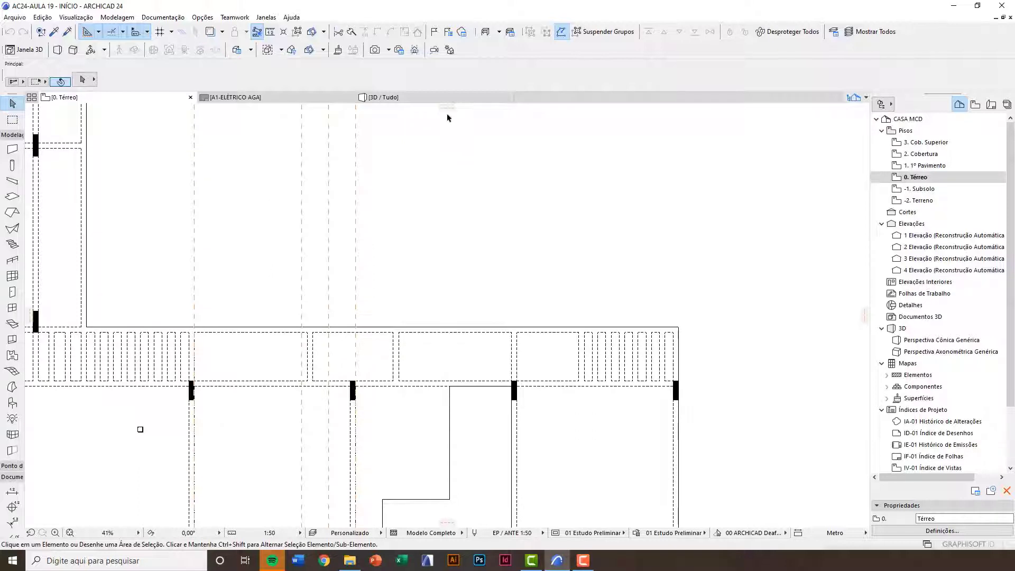
{"action": "left_click_drag", "start_coordinate": [446, 108], "coordinate": [442, 295]}
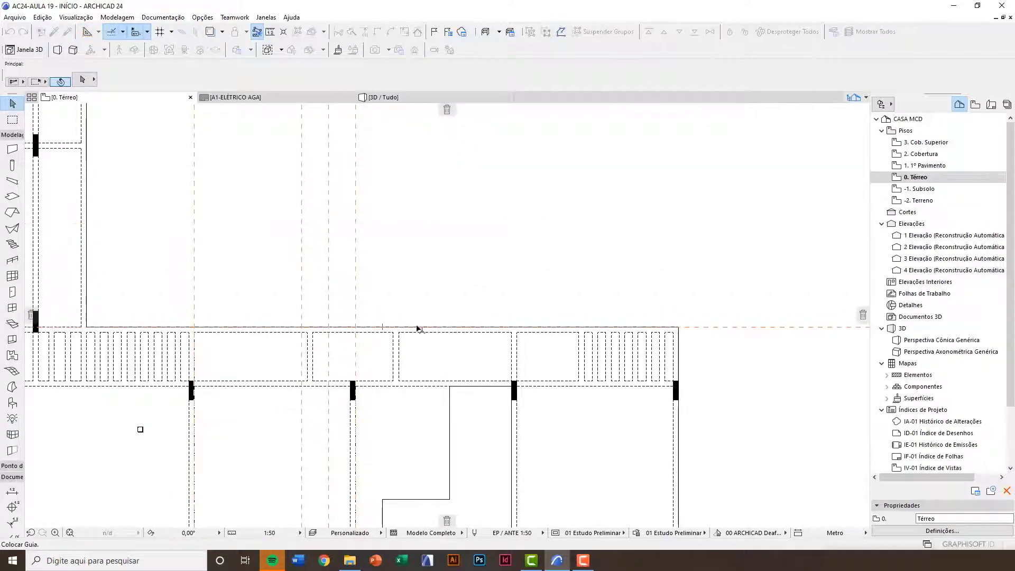
{"action": "left_click_drag", "start_coordinate": [417, 329], "coordinate": [391, 277]}
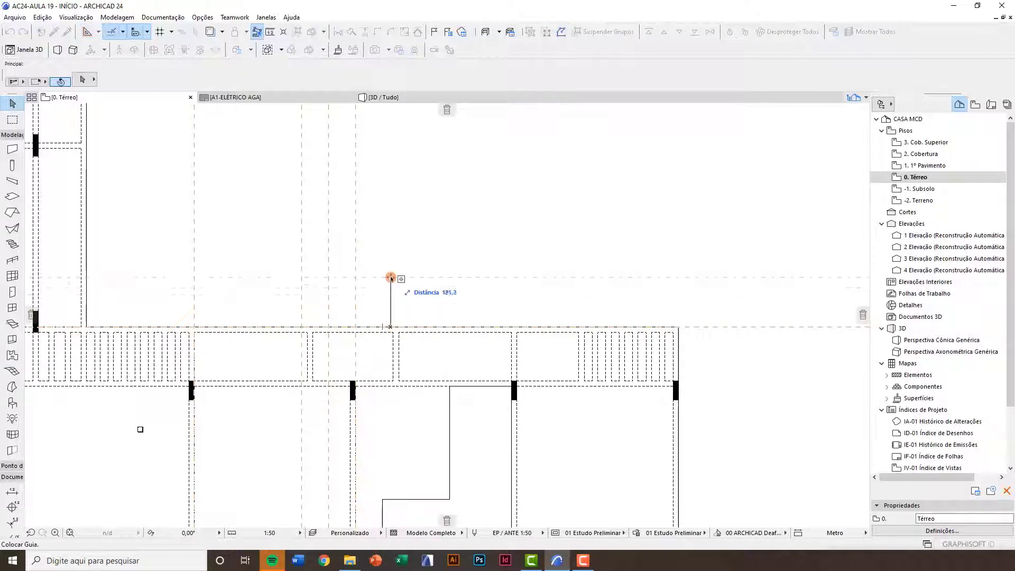
{"action": "type", "text": "100"}
{"action": "key", "text": "Return"}
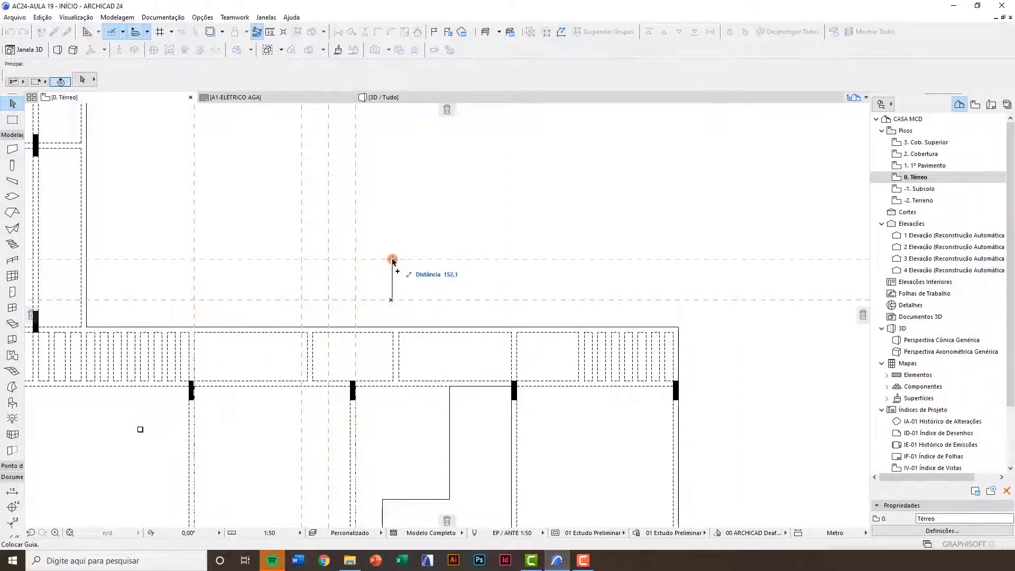
{"action": "type", "text": "1"}
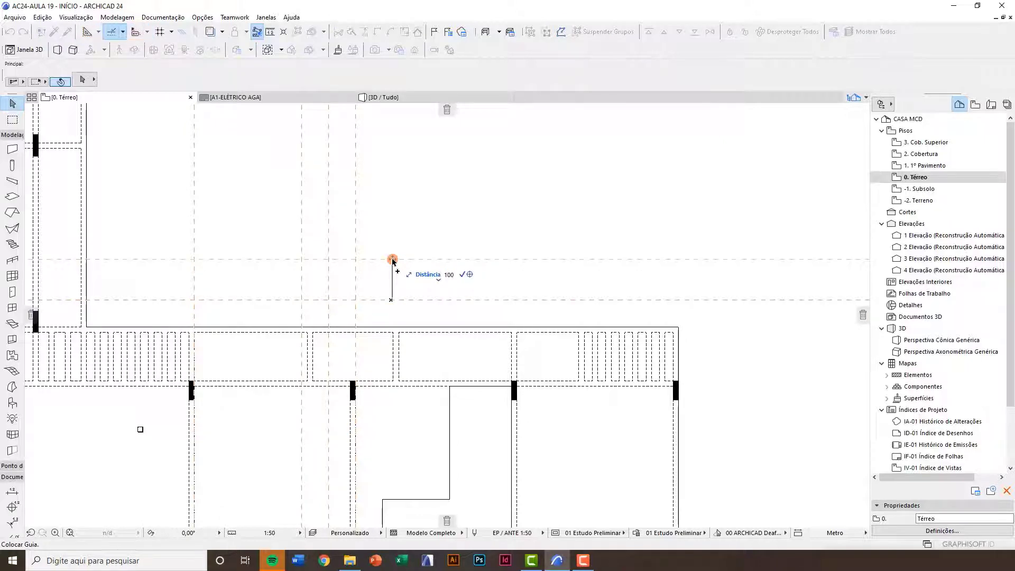
{"action": "type", "text": "00"}
{"action": "key", "text": "Return"}
Start a slab with the existing slab's settings and the polygonal geometry method
{"action": "scroll", "coordinate": [460, 355], "scroll_direction": "down", "scroll_amount": 3}
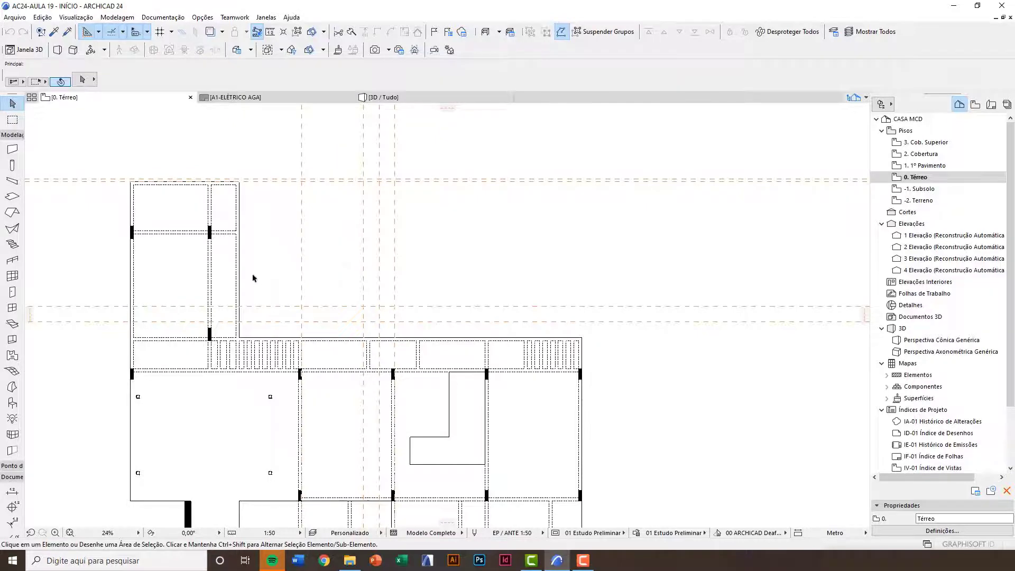
{"action": "scroll", "coordinate": [254, 283], "scroll_direction": "up", "scroll_amount": 3}
{"action": "key", "text": "l"}
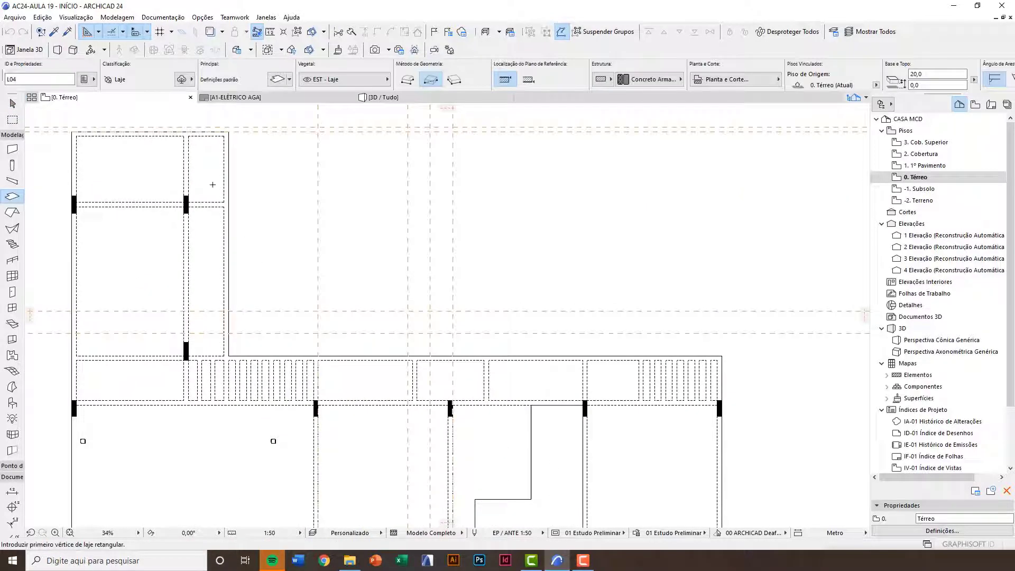
{"action": "key", "text": "alt"}
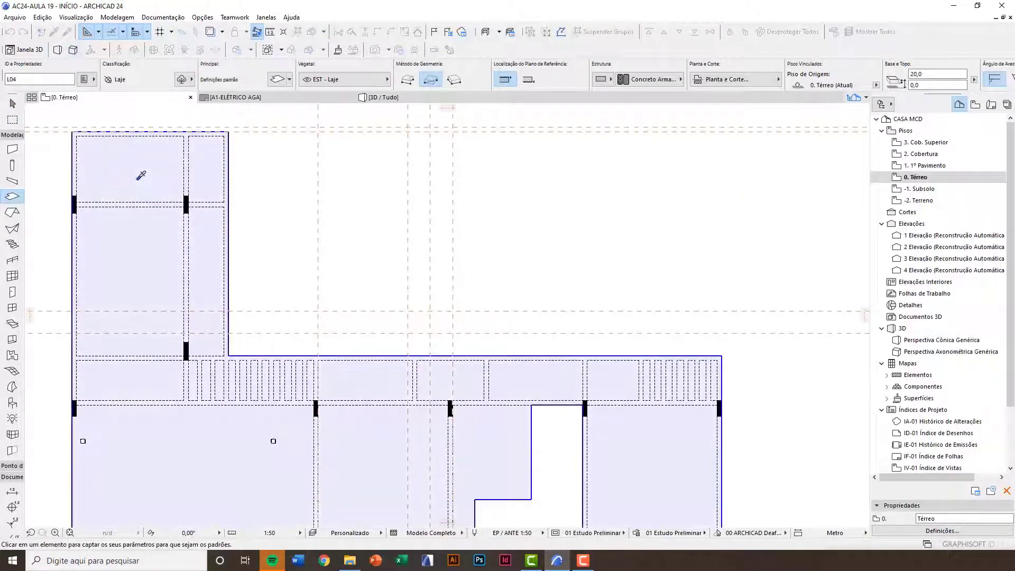
{"action": "left_click", "coordinate": [137, 179], "text": "alt"}
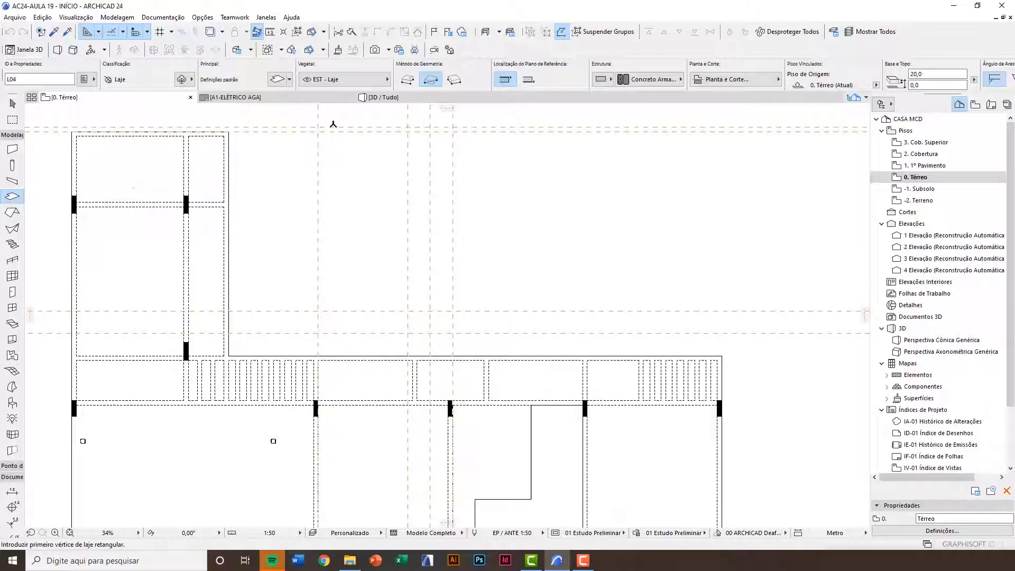
{"action": "left_click", "coordinate": [410, 81]}
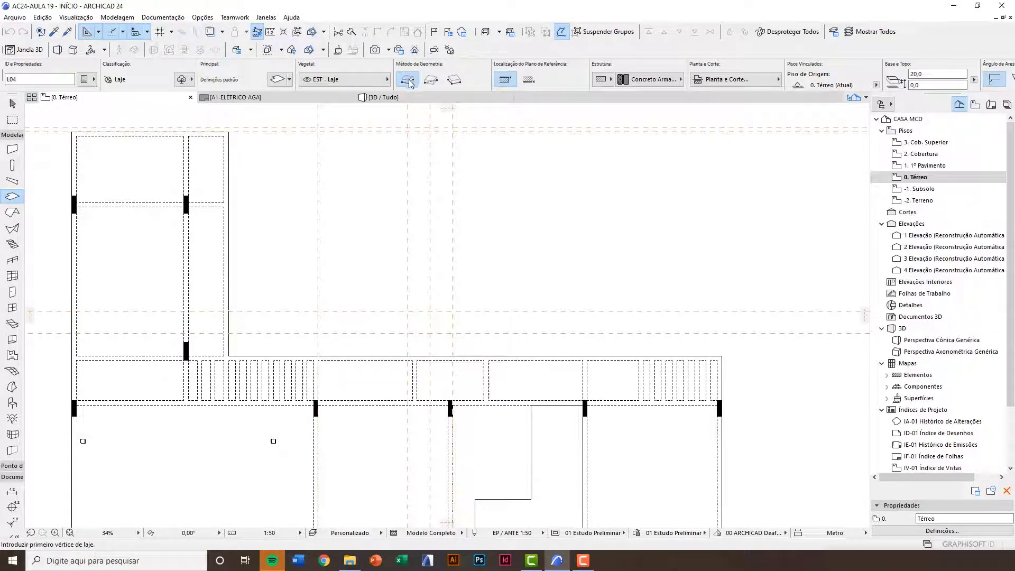
Draw the slab's 20-deep top strip from the upper-left corner to the farthest vertical guide and back to the first one
{"action": "middle_click_drag", "start_coordinate": [226, 185], "coordinate": [251, 221]}
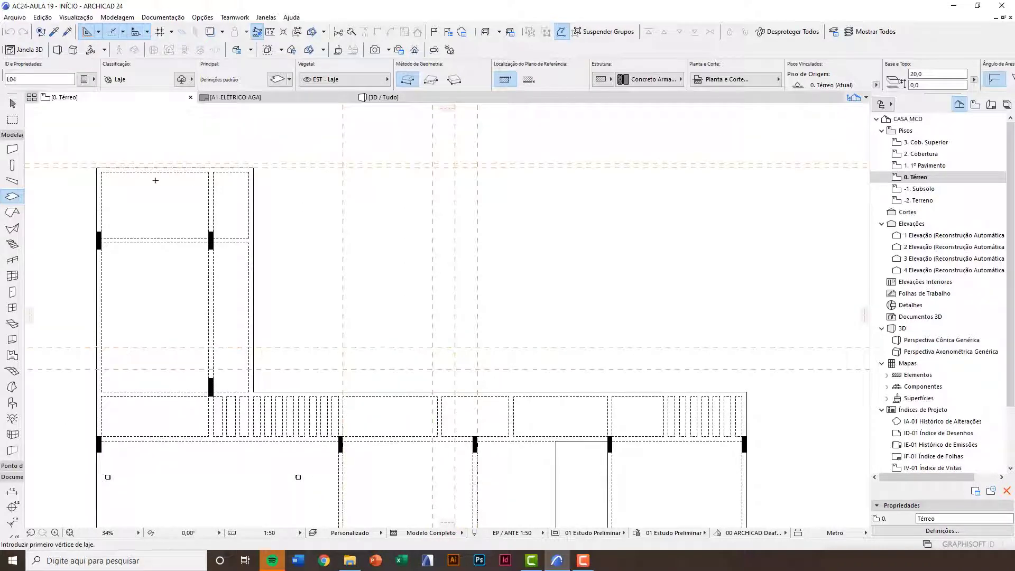
{"action": "scroll", "coordinate": [115, 159], "scroll_direction": "up", "scroll_amount": 8}
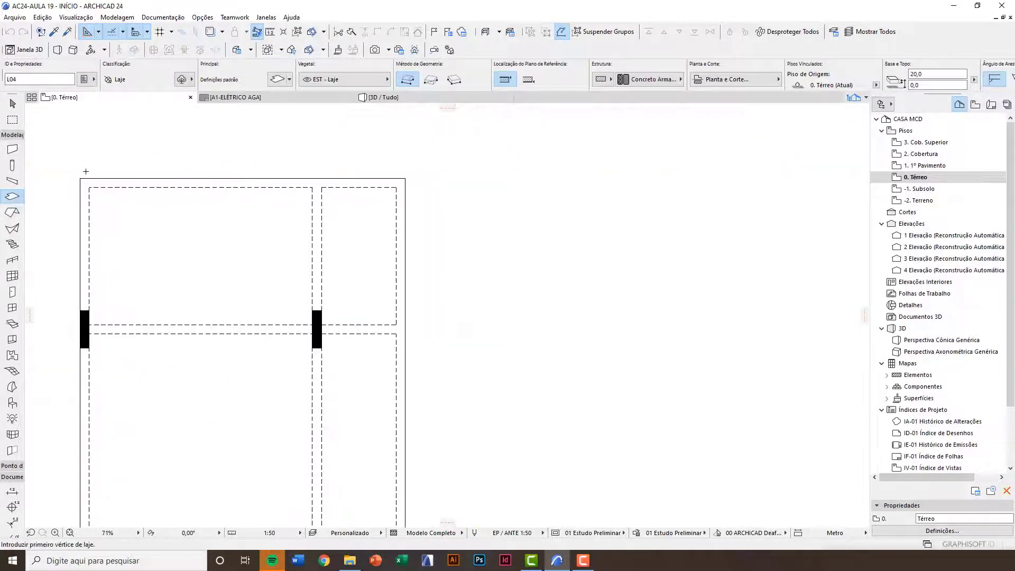
{"action": "left_click", "coordinate": [81, 193]}
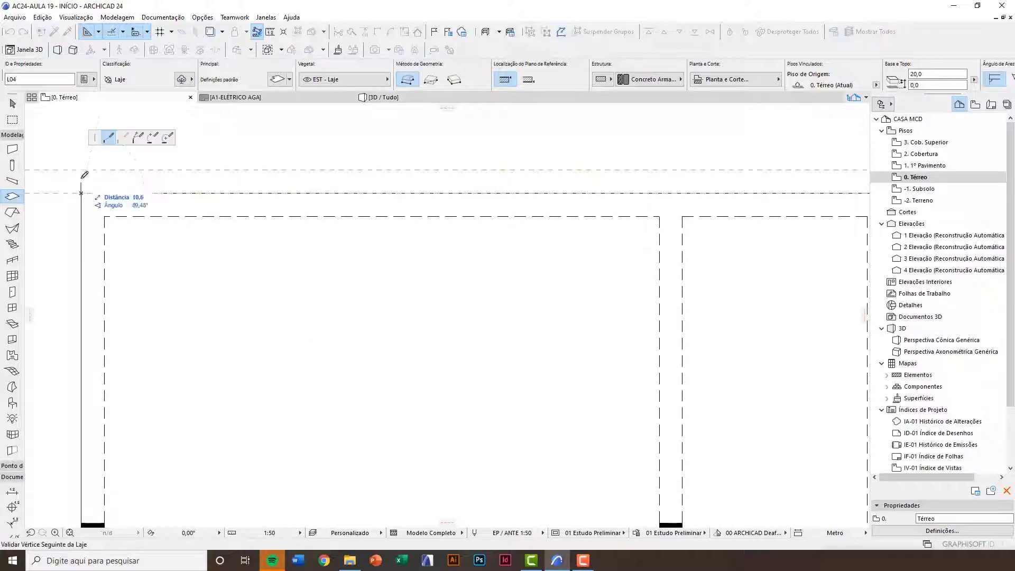
{"action": "scroll", "coordinate": [86, 169], "scroll_direction": "down", "scroll_amount": 6}
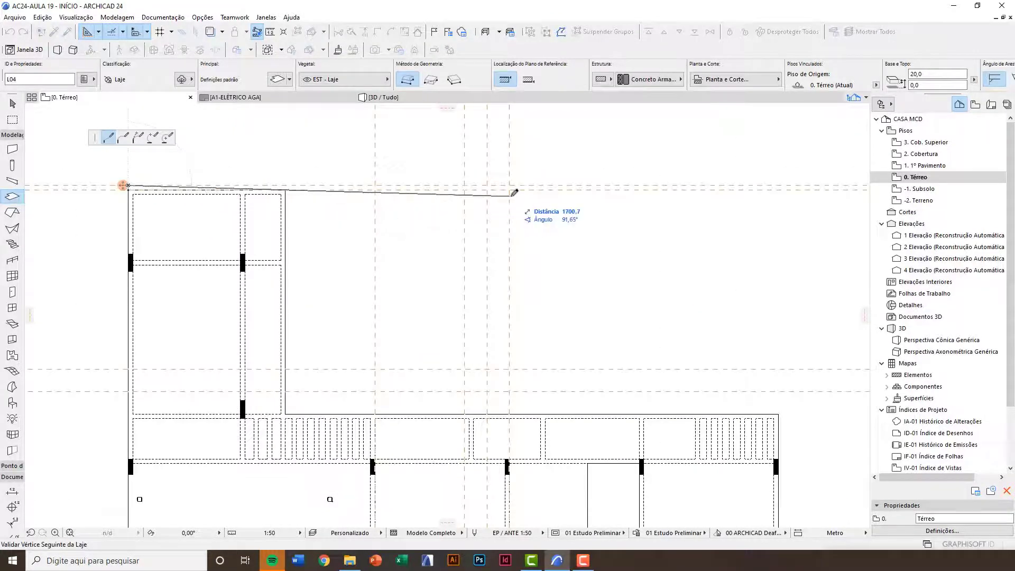
{"action": "scroll", "coordinate": [476, 185], "scroll_direction": "up", "scroll_amount": 4}
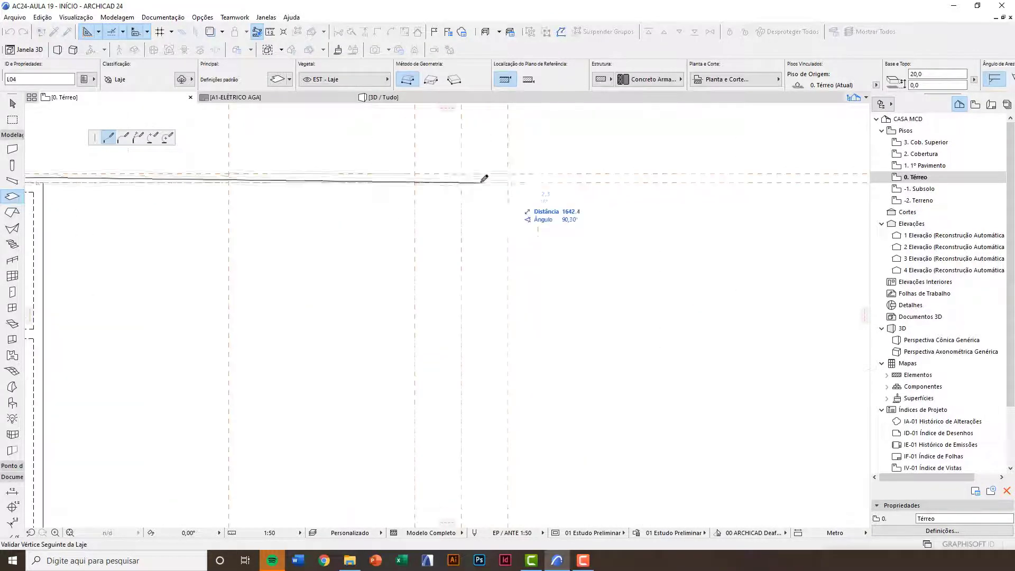
{"action": "left_click", "coordinate": [528, 171]}
{"action": "scroll", "coordinate": [520, 160], "scroll_direction": "down", "scroll_amount": 2}
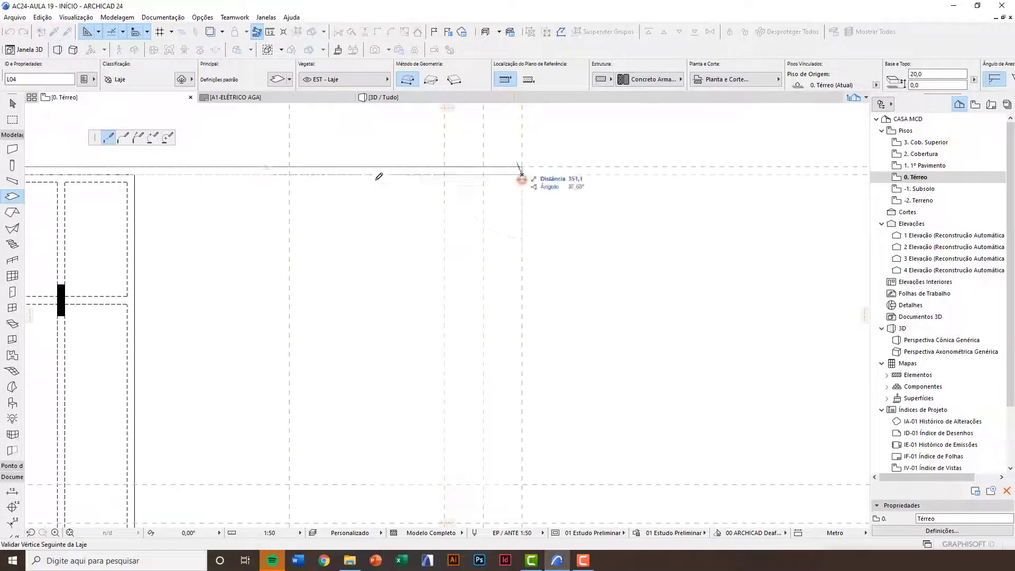
{"action": "left_click", "coordinate": [290, 174]}
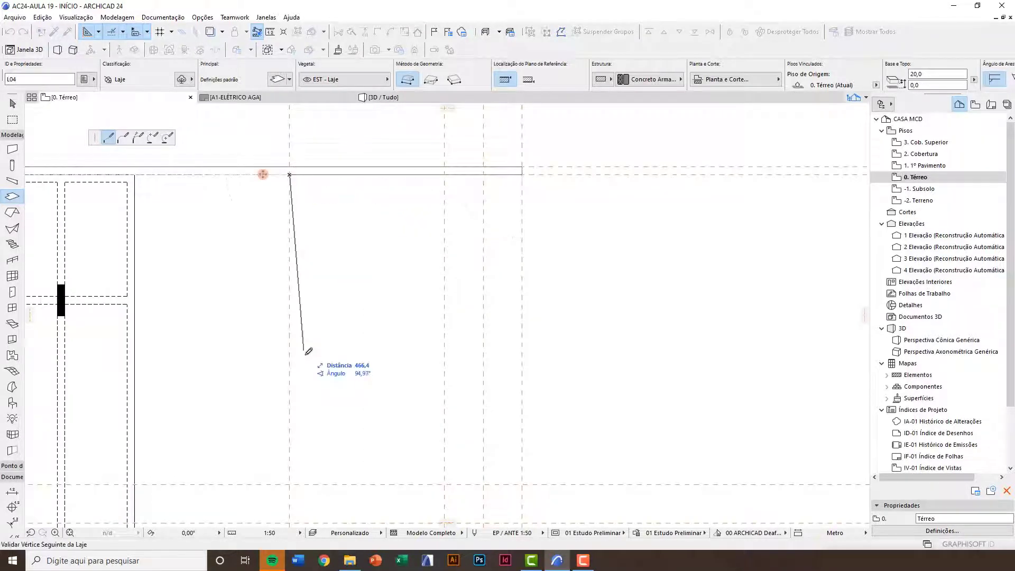
Continue the slab outline down the first vertical guide to the guide 100 above the long wing's slab edge
{"action": "middle_click_drag", "start_coordinate": [303, 361], "coordinate": [293, 206]}
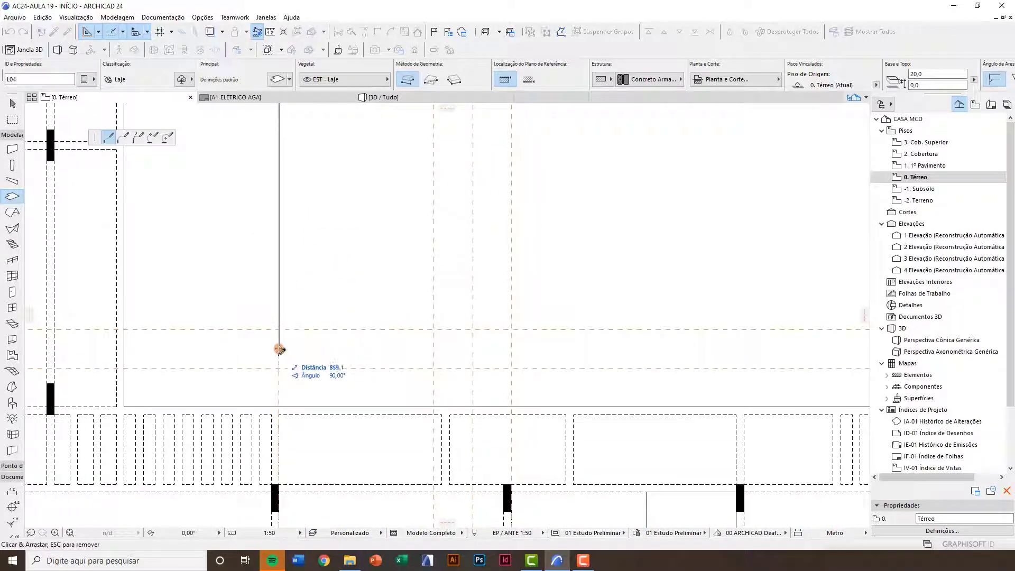
{"action": "scroll", "coordinate": [283, 362], "scroll_direction": "up", "scroll_amount": 1}
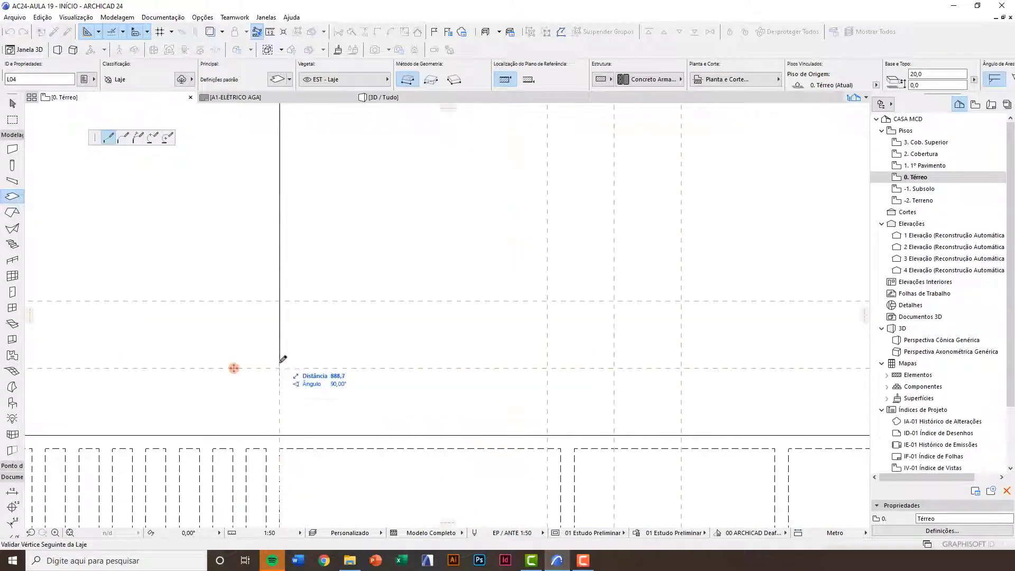
{"action": "left_click", "coordinate": [282, 360]}
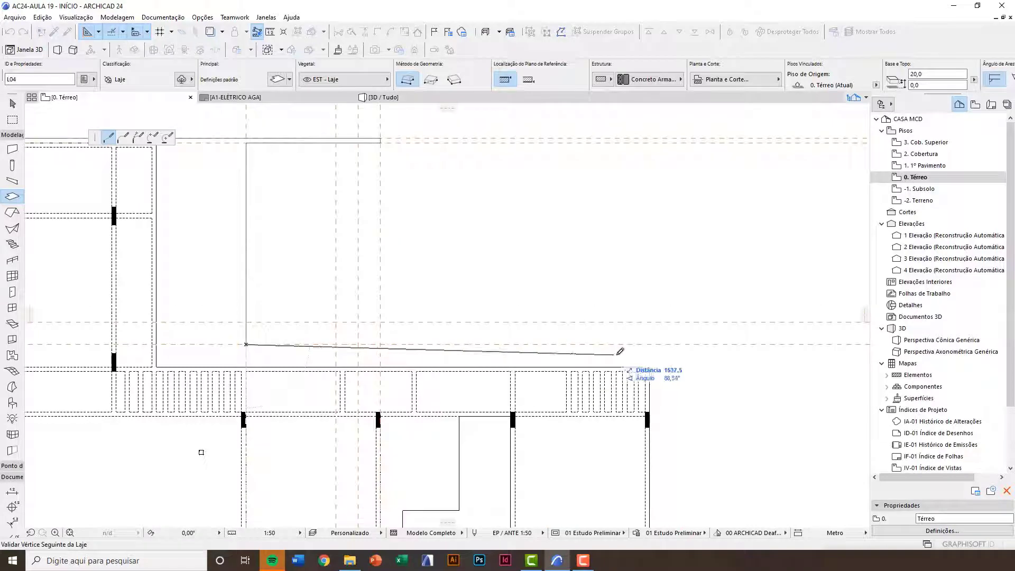
Extend the slab outline 1780 along the guide 100 above the long wing, ending in line with the last column's inner edge
{"action": "scroll", "coordinate": [639, 354], "scroll_direction": "up", "scroll_amount": 1}
{"action": "scroll", "coordinate": [640, 320], "scroll_direction": "down", "scroll_amount": 1}
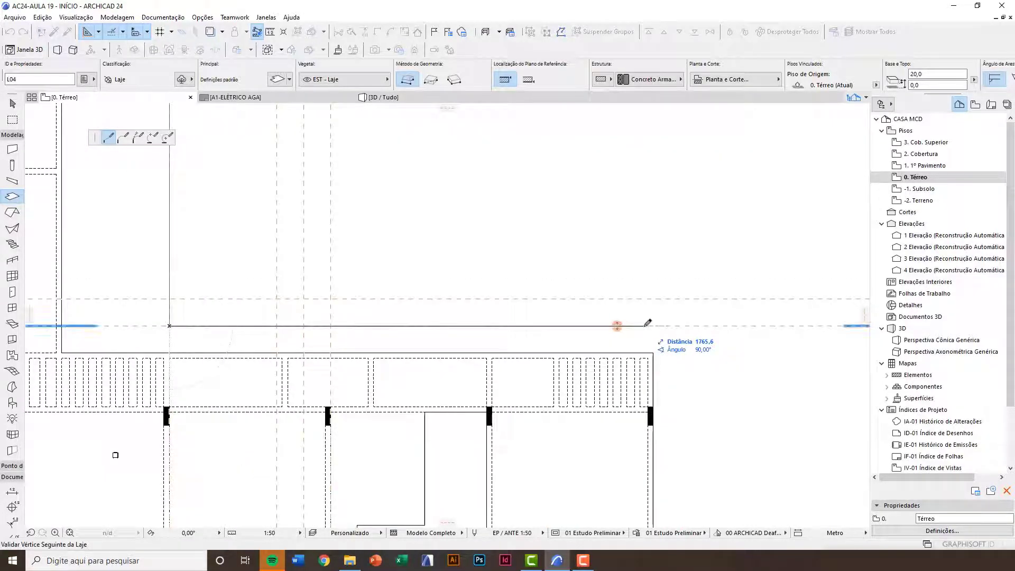
{"action": "scroll", "coordinate": [647, 322], "scroll_direction": "up", "scroll_amount": 1}
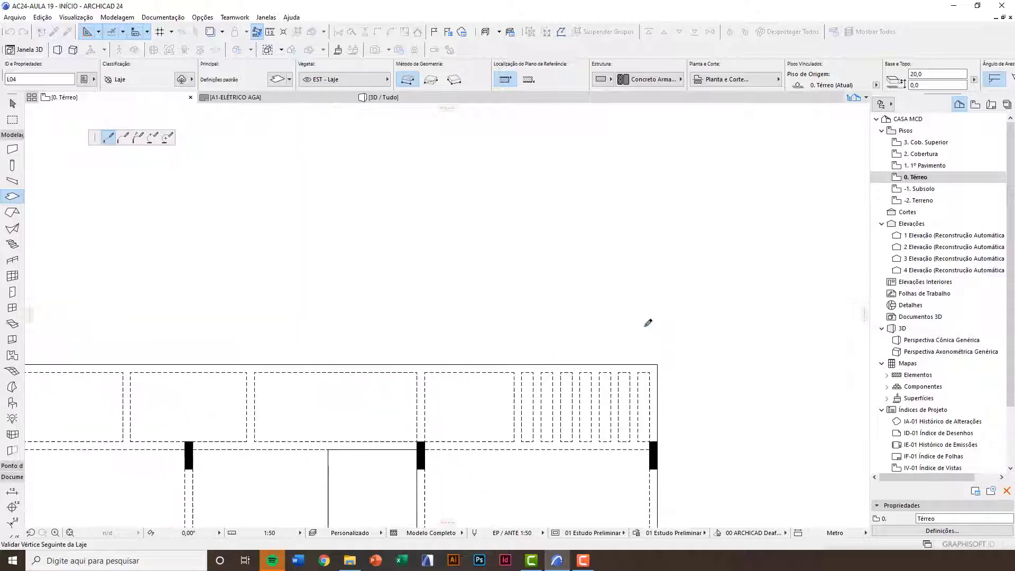
{"action": "scroll", "coordinate": [642, 320], "scroll_direction": "up", "scroll_amount": 1}
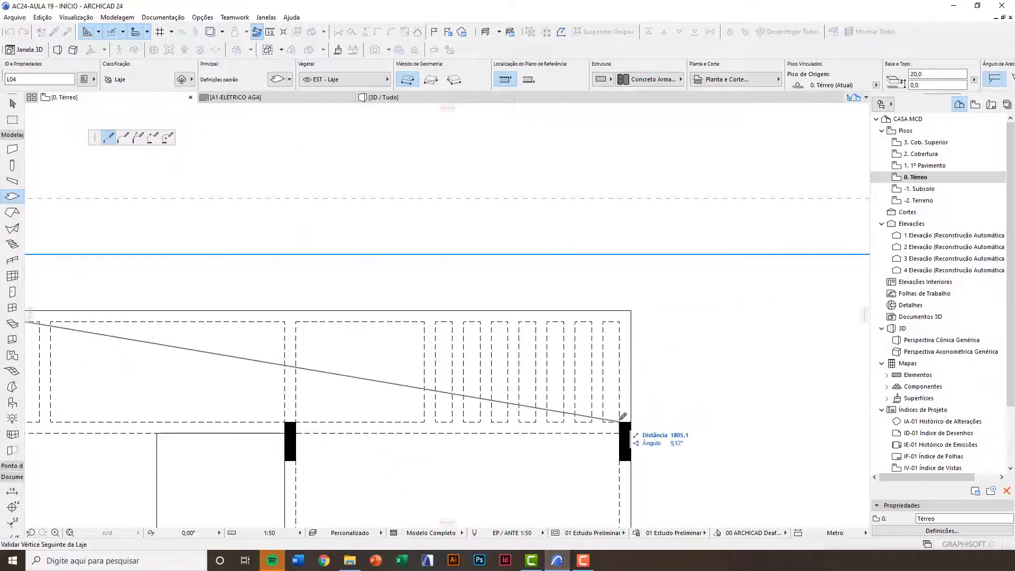
{"action": "scroll", "coordinate": [623, 417], "scroll_direction": "down", "scroll_amount": 2}
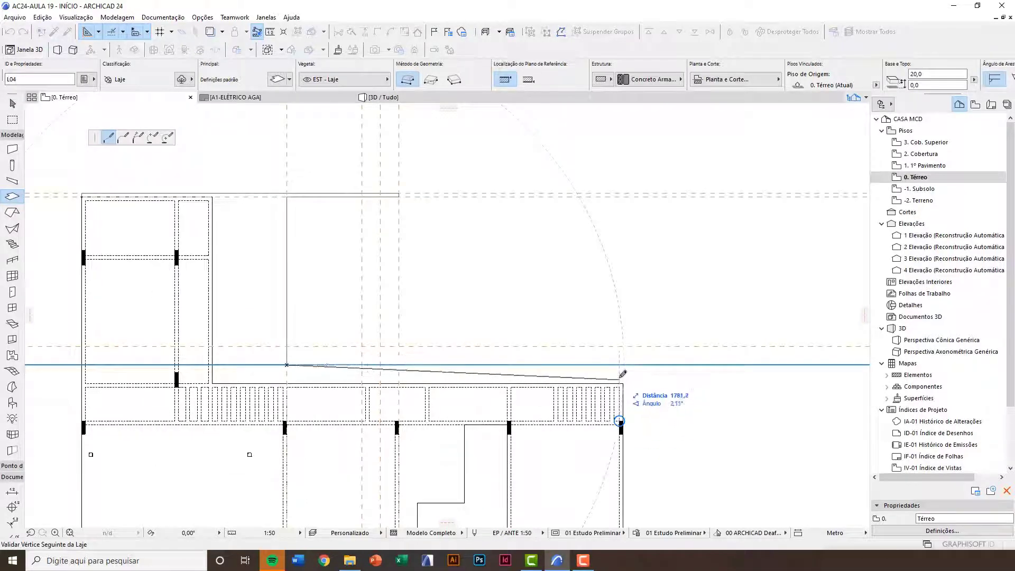
{"action": "scroll", "coordinate": [623, 375], "scroll_direction": "up", "scroll_amount": 2}
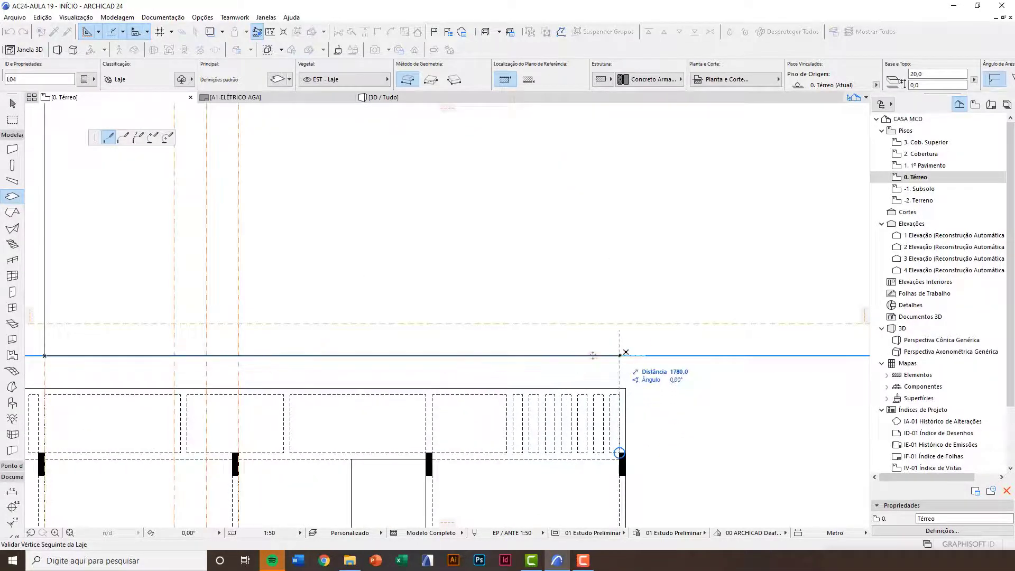
{"action": "left_click", "coordinate": [619, 355]}
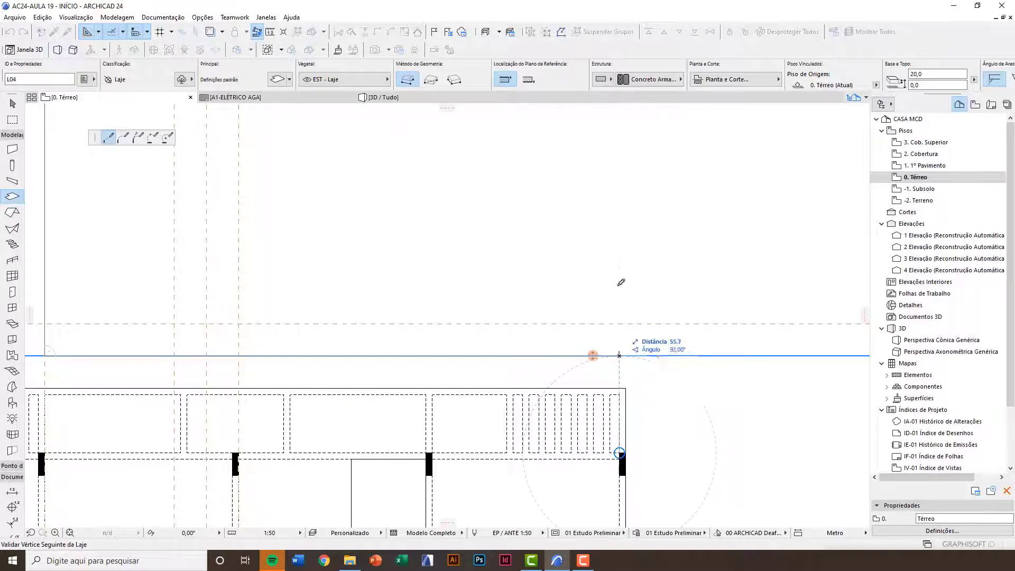
Continue the slab outline vertically to the uppermost horizontal guide, and add a 20-wide end in line with the long wing's outer edge
{"action": "scroll", "coordinate": [621, 286], "scroll_direction": "down", "scroll_amount": 1}
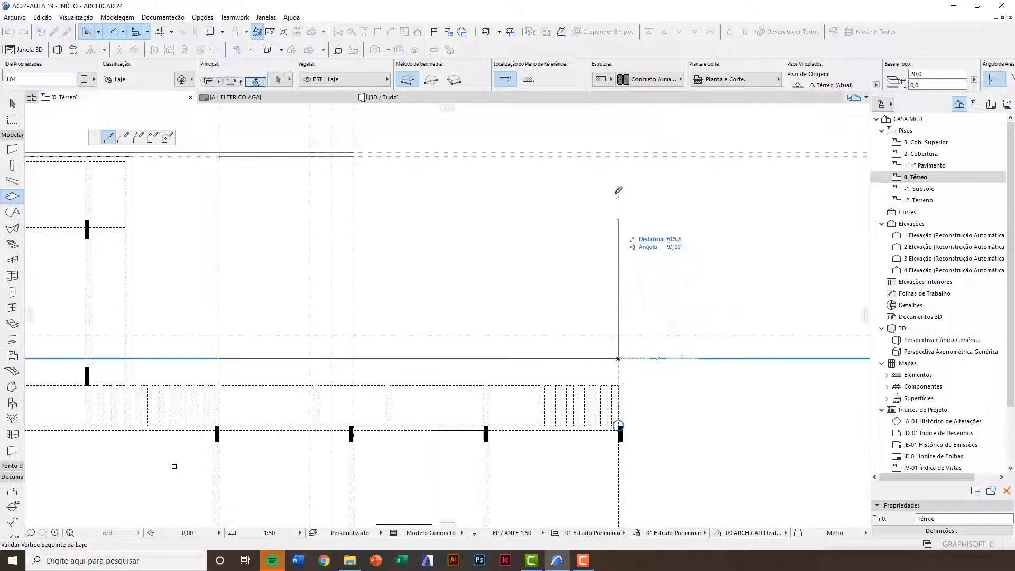
{"action": "scroll", "coordinate": [621, 159], "scroll_direction": "up", "scroll_amount": 2}
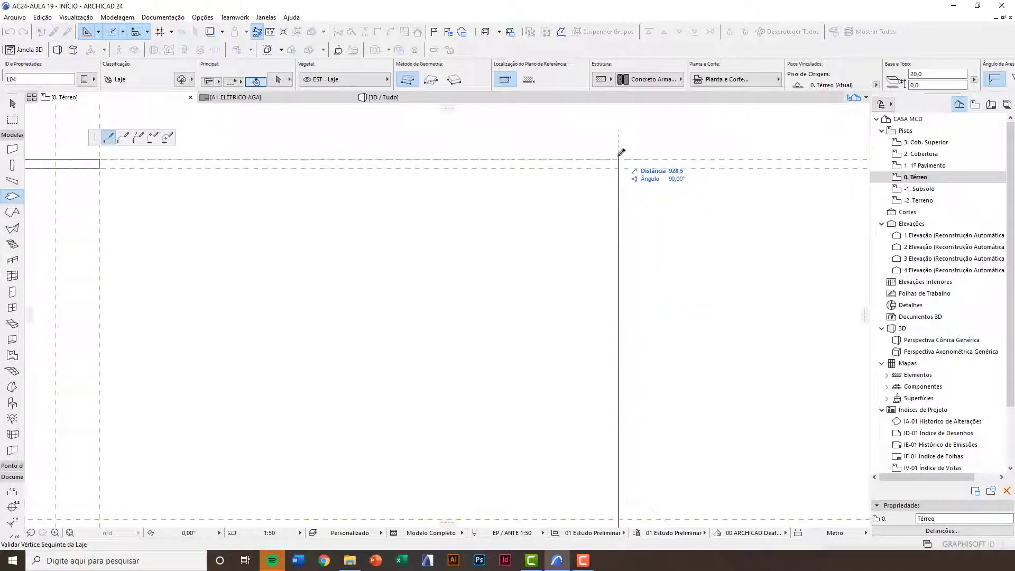
{"action": "left_click", "coordinate": [619, 159]}
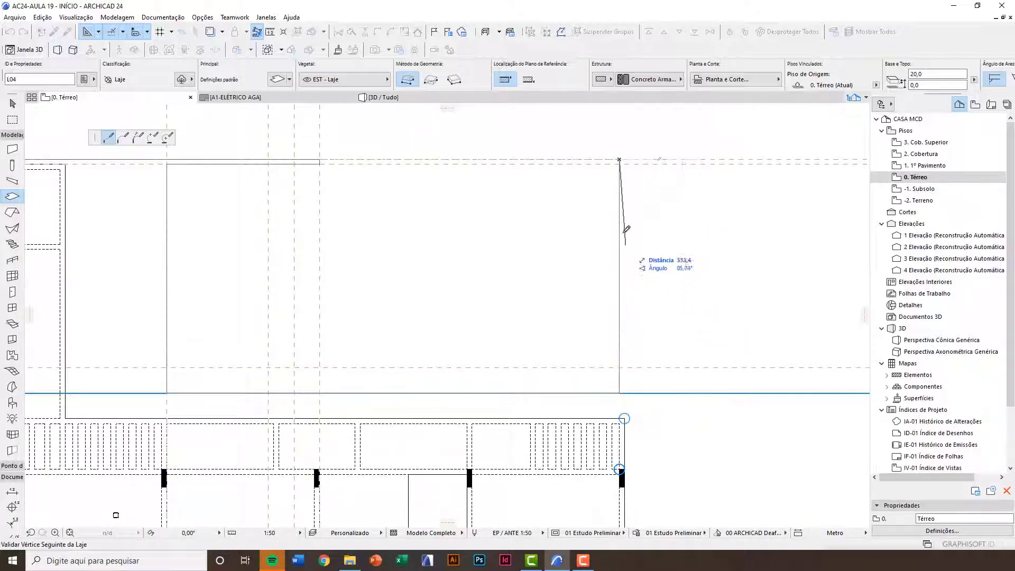
{"action": "scroll", "coordinate": [632, 189], "scroll_direction": "up", "scroll_amount": 2}
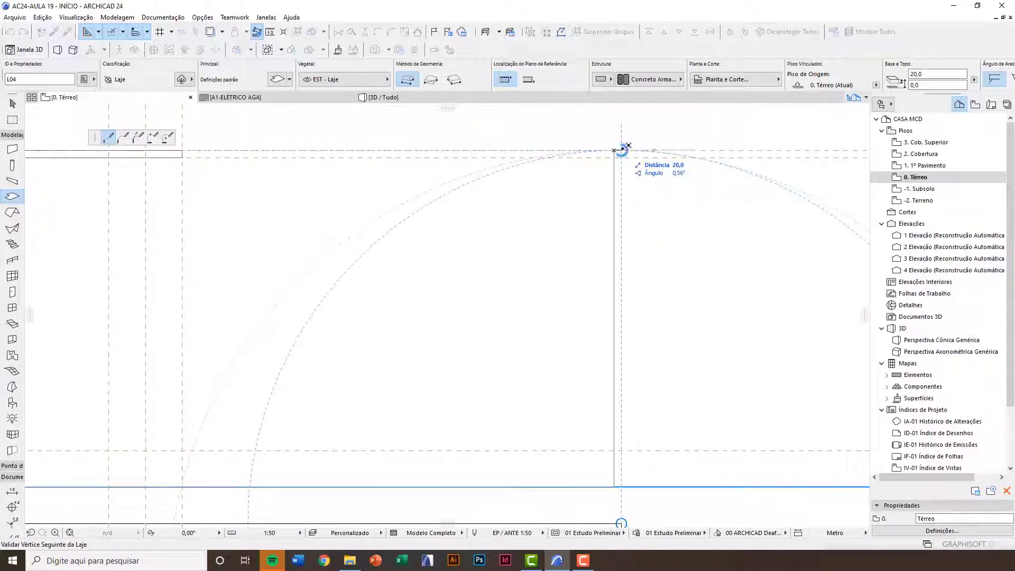
{"action": "scroll", "coordinate": [623, 149], "scroll_direction": "up", "scroll_amount": 3}
{"action": "scroll", "coordinate": [624, 161], "scroll_direction": "up", "scroll_amount": 2}
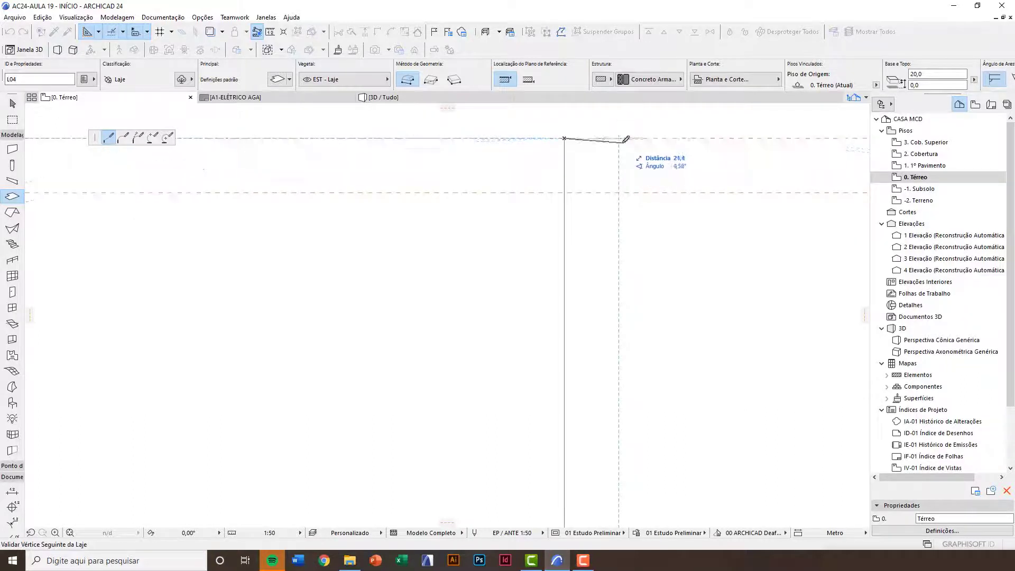
{"action": "scroll", "coordinate": [626, 139], "scroll_direction": "up", "scroll_amount": 3}
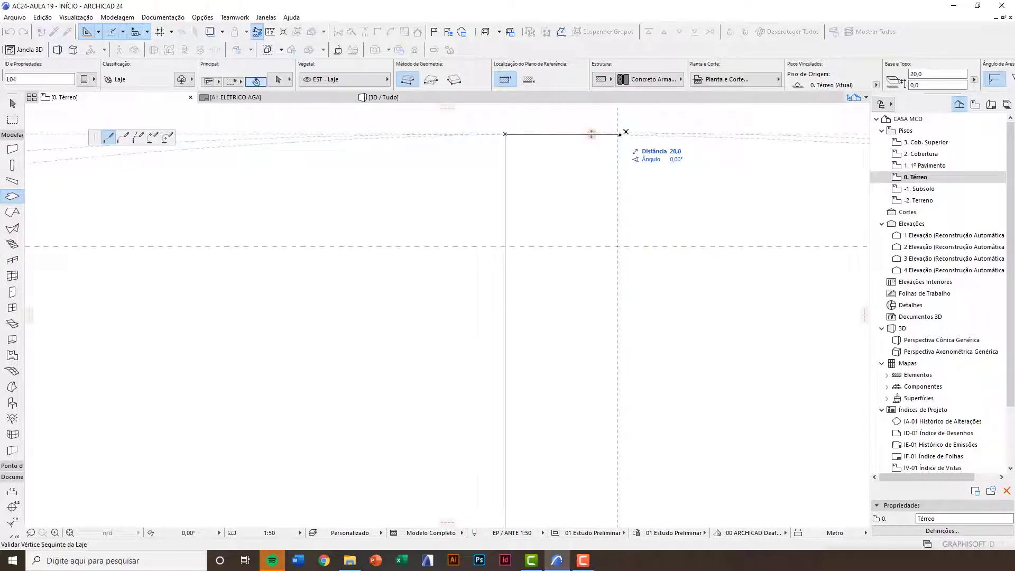
{"action": "left_click", "coordinate": [619, 135]}
Run the slab outline back down to the long wing's outer corner and along its edge to the inner corner between both wings
{"action": "scroll", "coordinate": [586, 271], "scroll_direction": "down", "scroll_amount": 3}
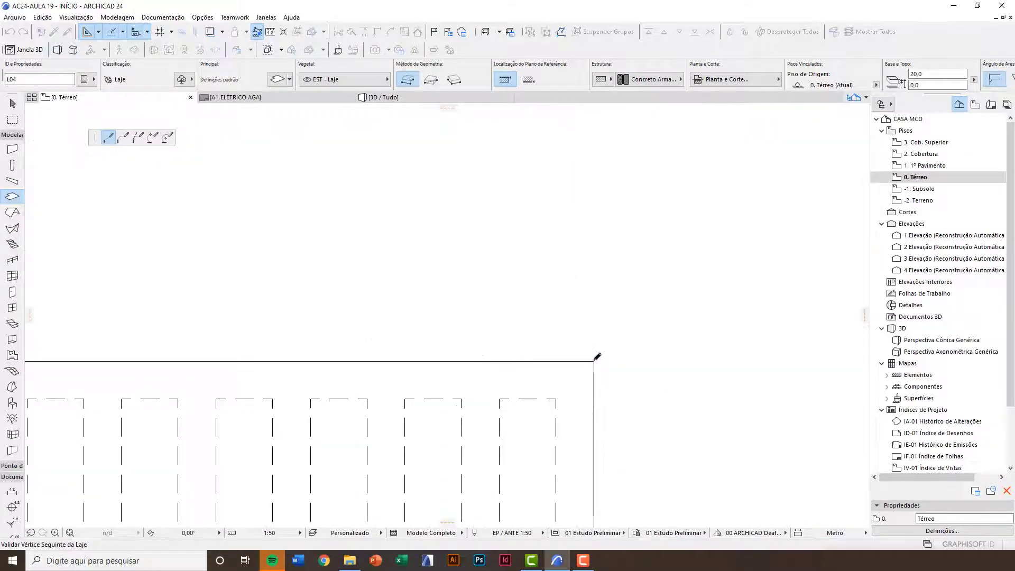
{"action": "middle_click_drag", "start_coordinate": [593, 363], "coordinate": [665, 408]}
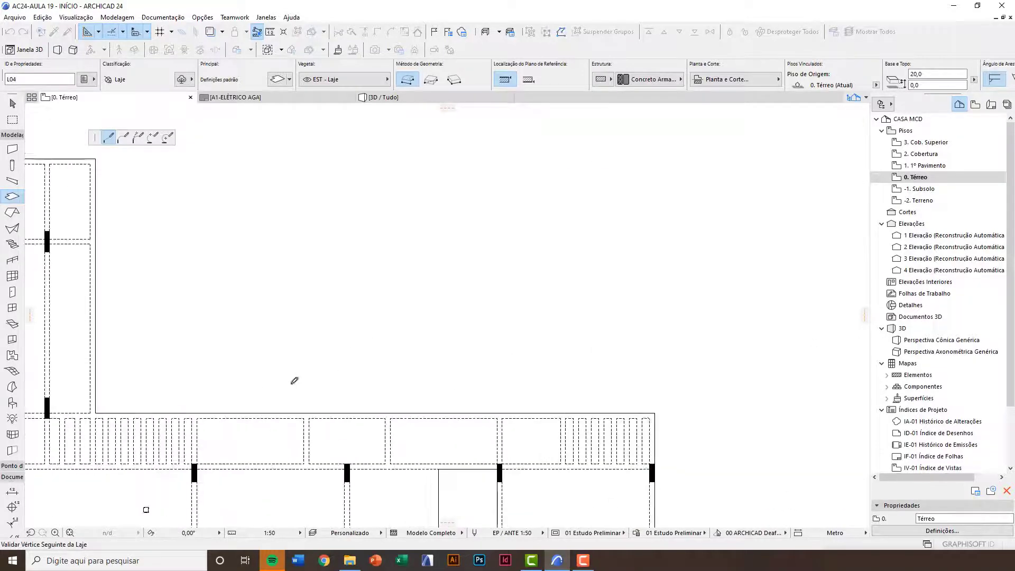
{"action": "scroll", "coordinate": [401, 375], "scroll_direction": "up", "scroll_amount": 5}
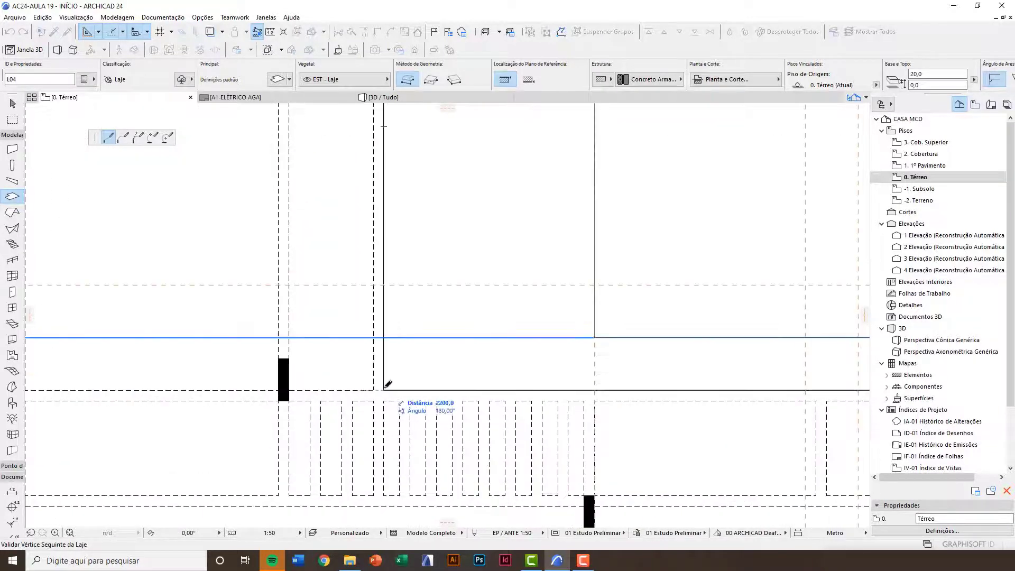
{"action": "left_click", "coordinate": [384, 389]}
Follow the short wing's side and upper edges to its outer corner and close the slab outline at its starting point
{"action": "scroll", "coordinate": [390, 264], "scroll_direction": "down", "scroll_amount": 4}
{"action": "scroll", "coordinate": [405, 198], "scroll_direction": "up", "scroll_amount": 4}
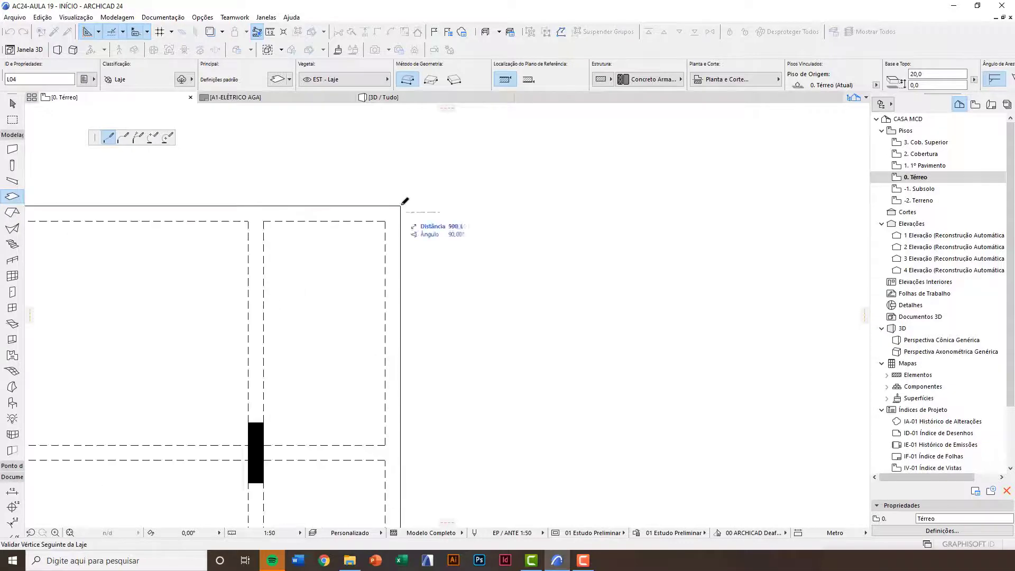
{"action": "left_click", "coordinate": [400, 206]}
{"action": "scroll", "coordinate": [340, 268], "scroll_direction": "down", "scroll_amount": 4}
{"action": "scroll", "coordinate": [212, 247], "scroll_direction": "up", "scroll_amount": 3}
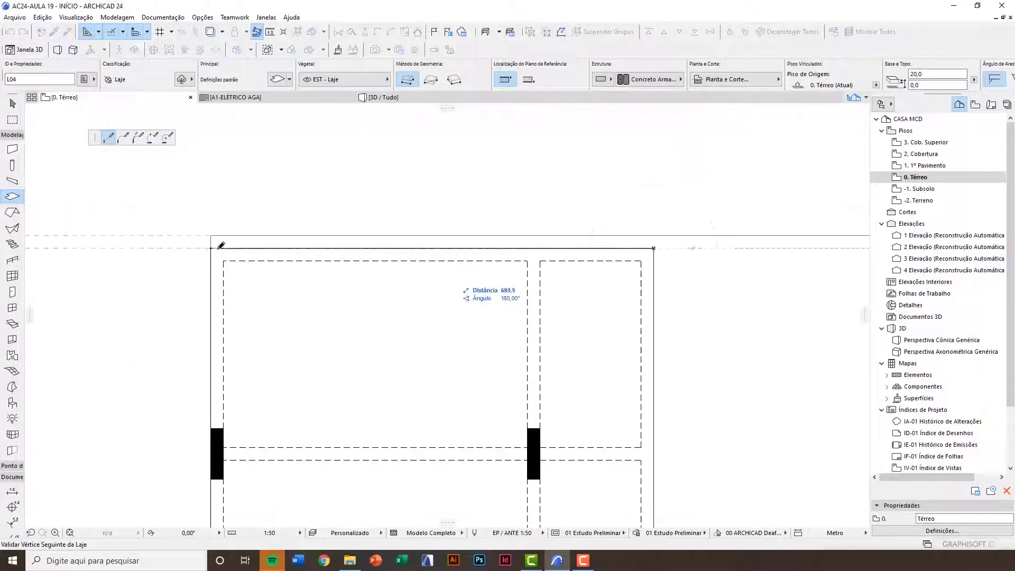
{"action": "left_click", "coordinate": [212, 248]}
{"action": "scroll", "coordinate": [211, 248], "scroll_direction": "down", "scroll_amount": 3}
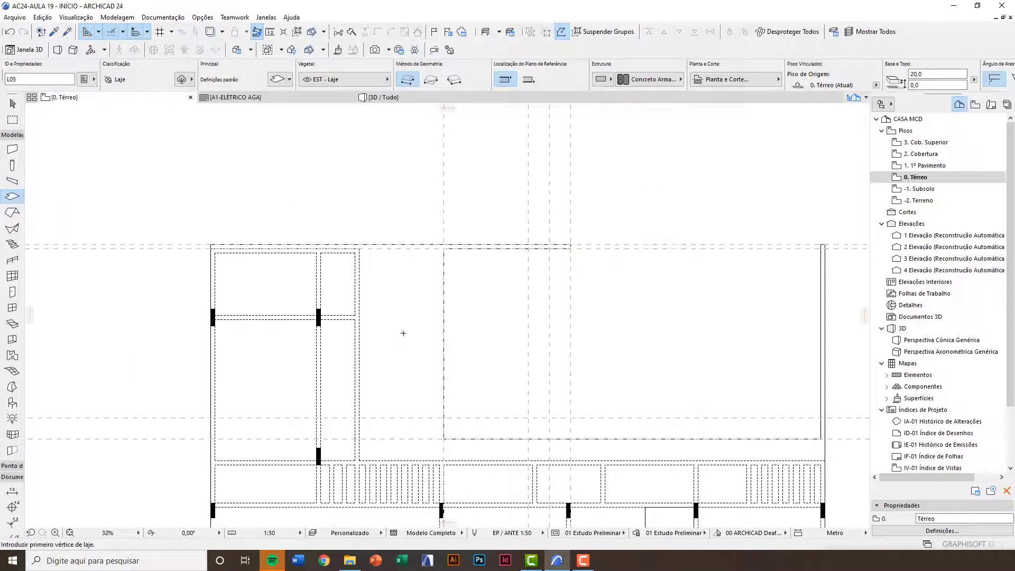
Check the new polygonal slab's shape in the 3D view and return to the ground floor plan
{"action": "key", "text": "Escape"}
{"action": "left_click", "coordinate": [414, 323]}
{"action": "middle_click_drag", "start_coordinate": [479, 384], "coordinate": [326, 314]}
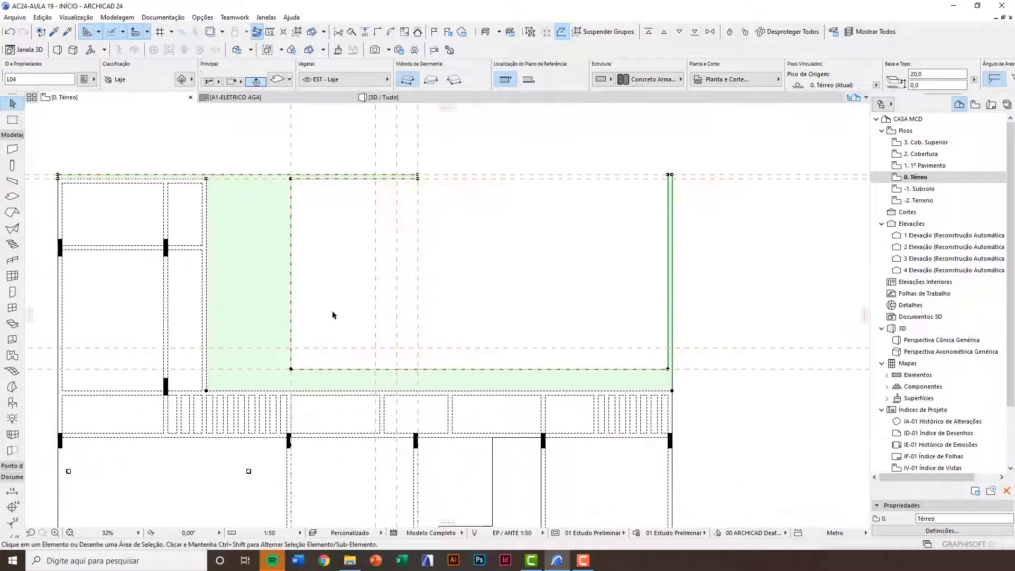
{"action": "key", "text": "F3"}
{"action": "left_click_drag", "start_coordinate": [551, 299], "coordinate": [455, 278]}
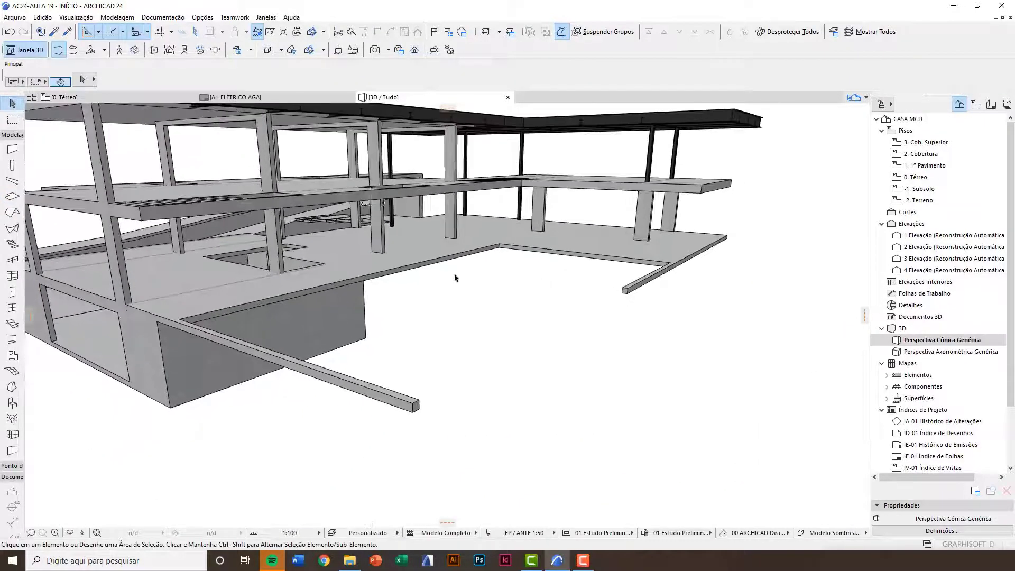
{"action": "left_click", "coordinate": [433, 262]}
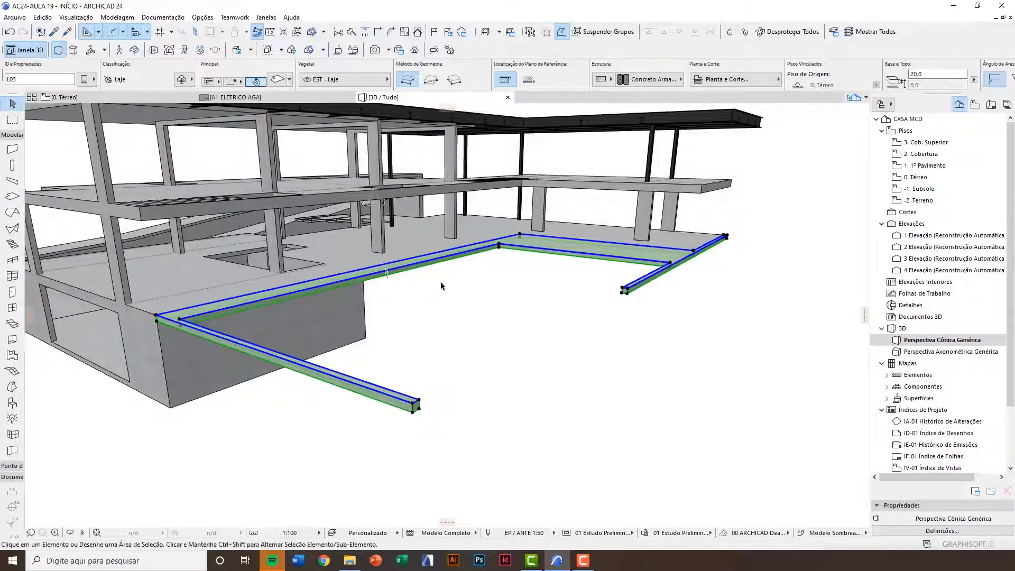
{"action": "key", "text": "F2"}
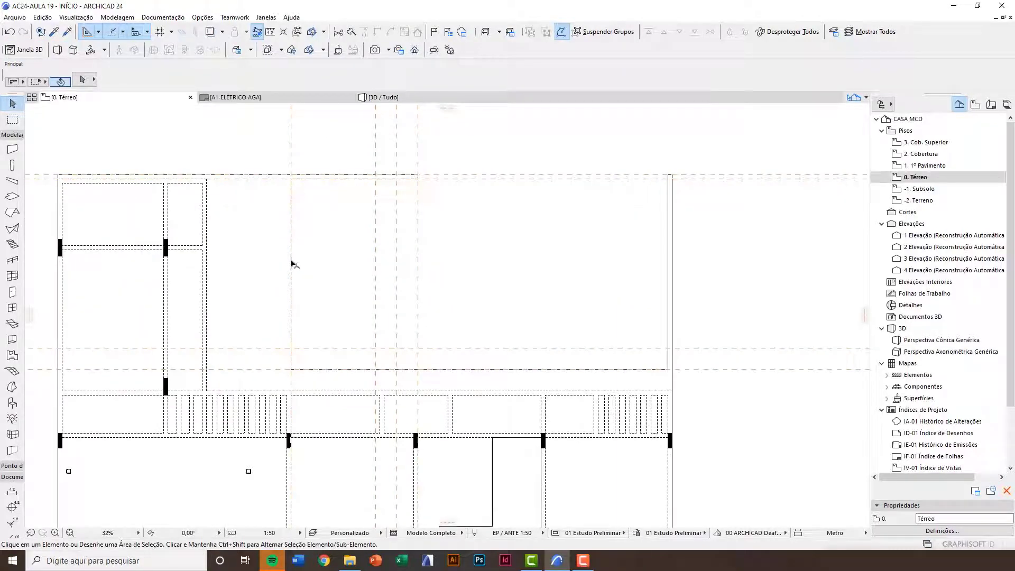
Draw a 400 by 800 rectangular slab from the inner corner below the top strip, using the rectangular geometry method
{"action": "scroll", "coordinate": [391, 270], "scroll_direction": "up", "scroll_amount": 3}
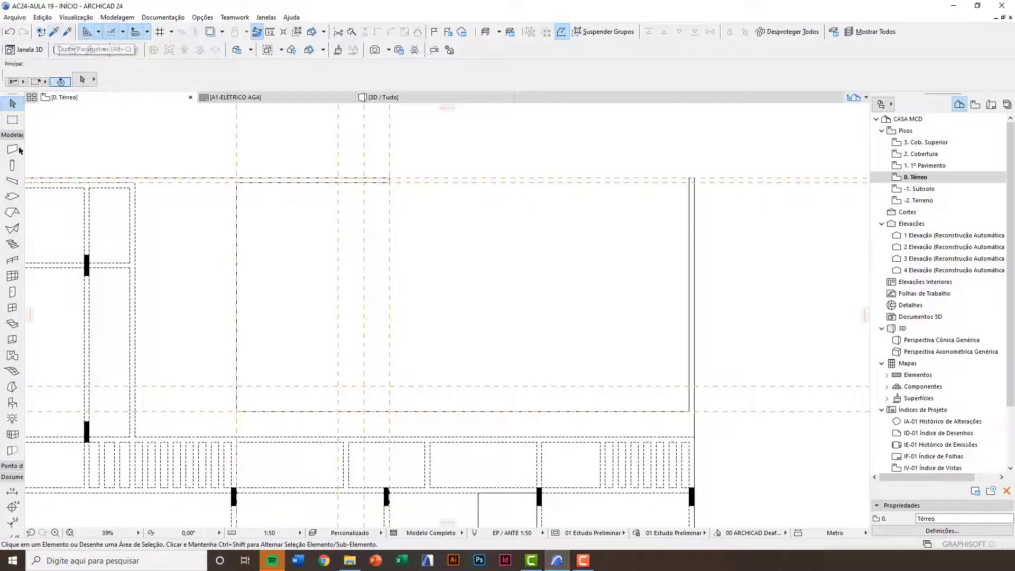
{"action": "left_click", "coordinate": [11, 197]}
{"action": "scroll", "coordinate": [269, 278], "scroll_direction": "up", "scroll_amount": 5}
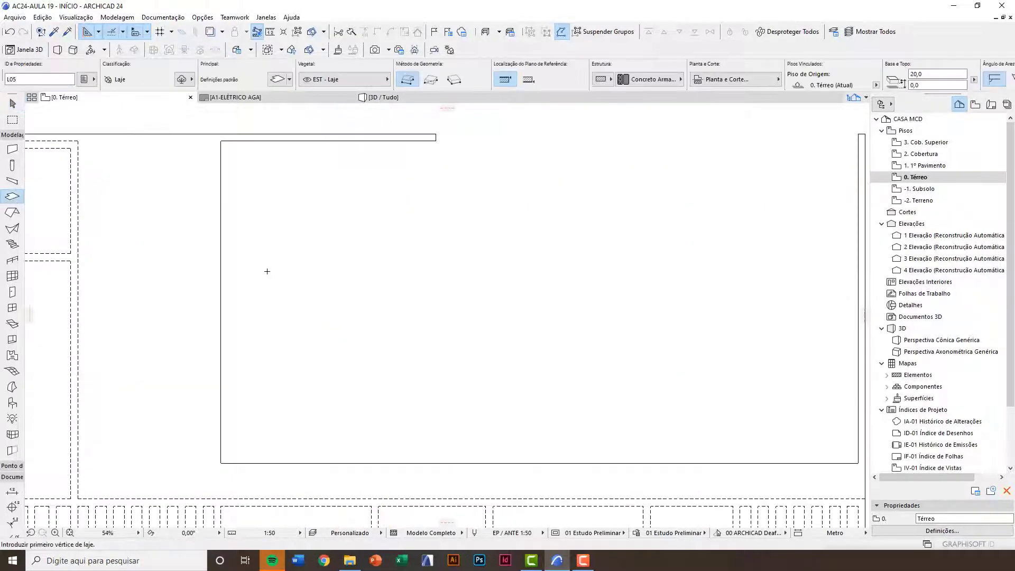
{"action": "left_click", "coordinate": [431, 80]}
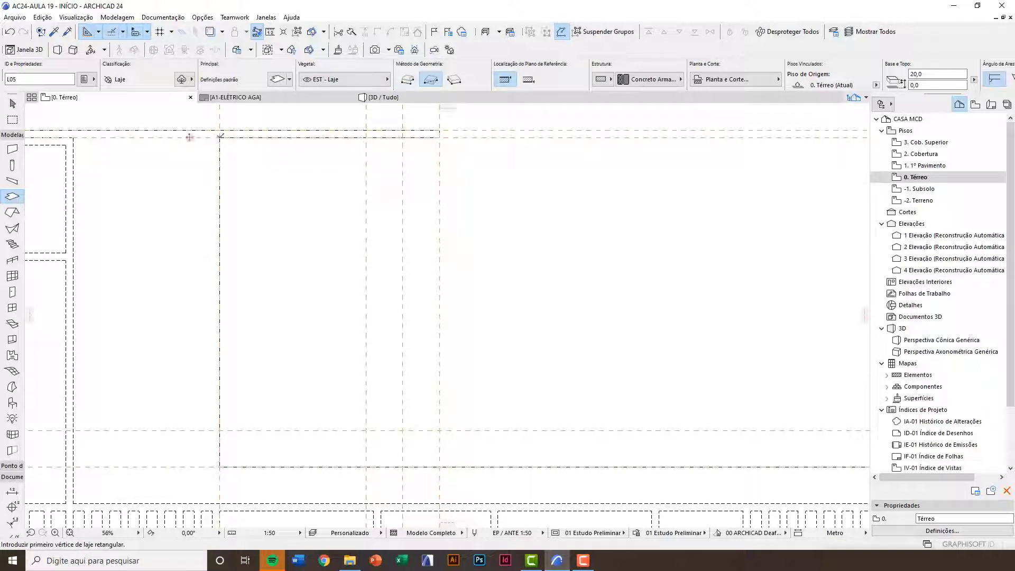
{"action": "left_click", "coordinate": [220, 137]}
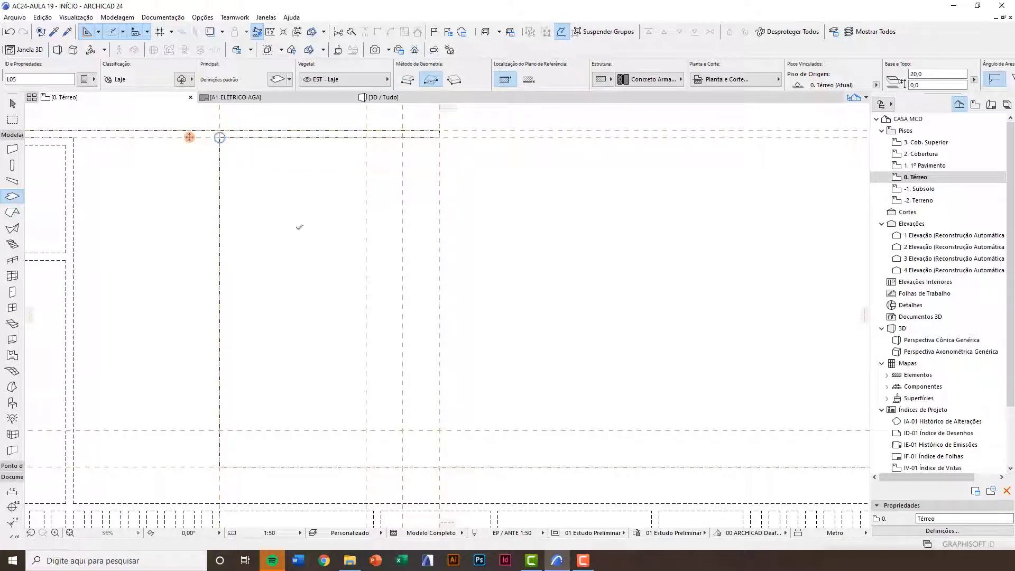
{"action": "scroll", "coordinate": [317, 353], "scroll_direction": "down", "scroll_amount": 1}
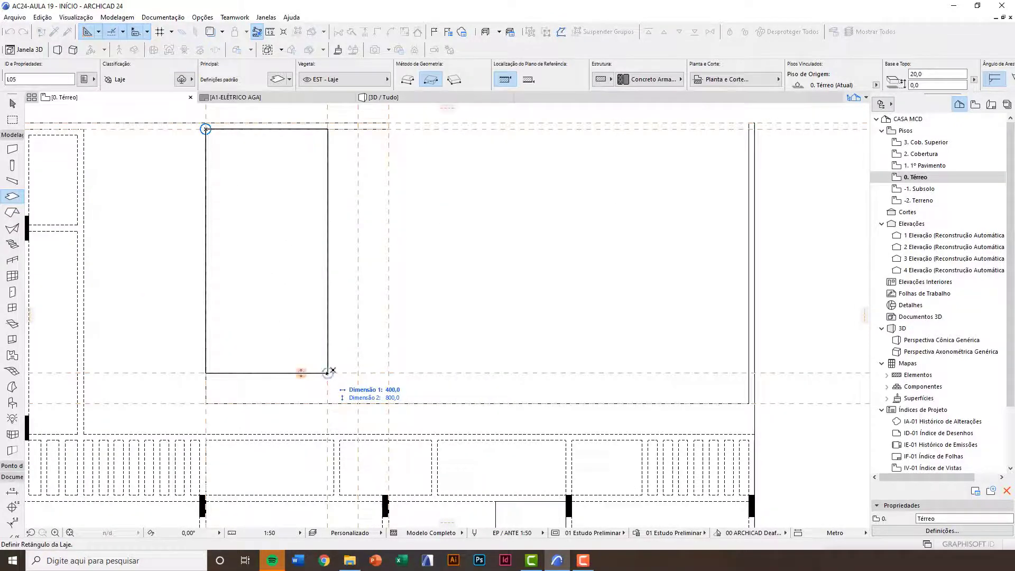
{"action": "left_click", "coordinate": [328, 372]}
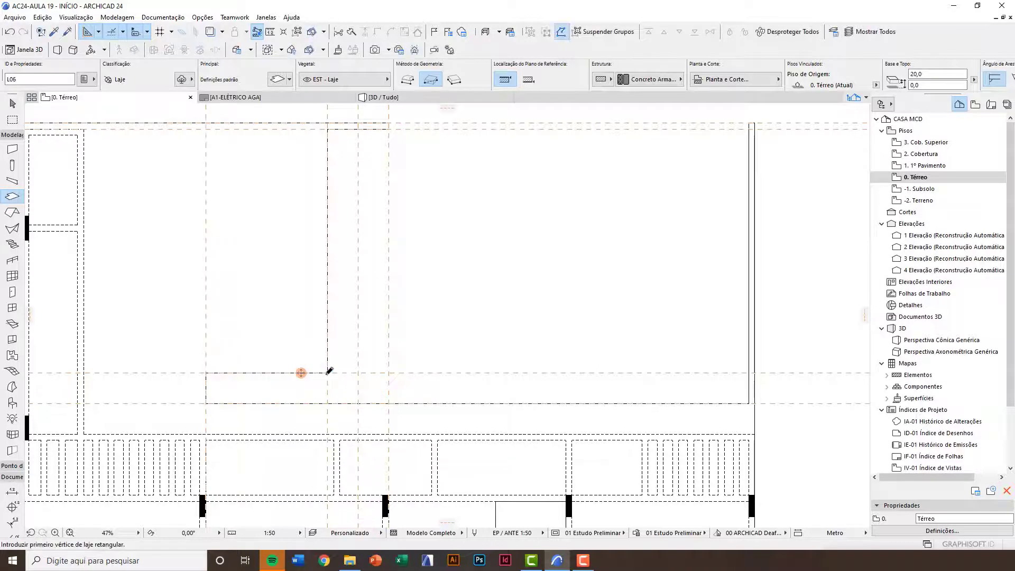
Add a rectangle to the 400 by 800 slab, filling the space between the two lower guides up to the narrow vertical strip
{"action": "left_click", "coordinate": [282, 283], "text": "shift"}
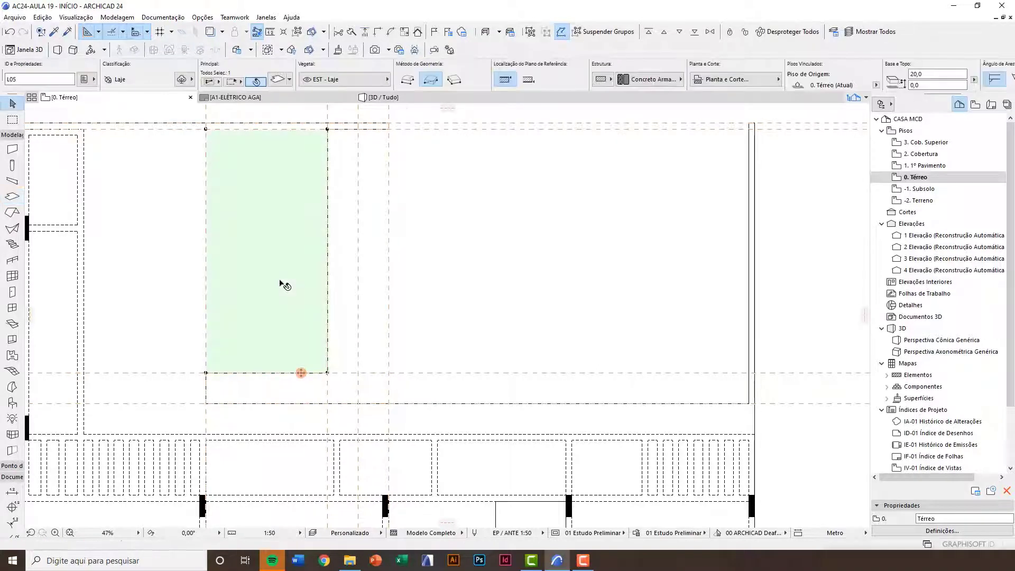
{"action": "left_click", "coordinate": [206, 373]}
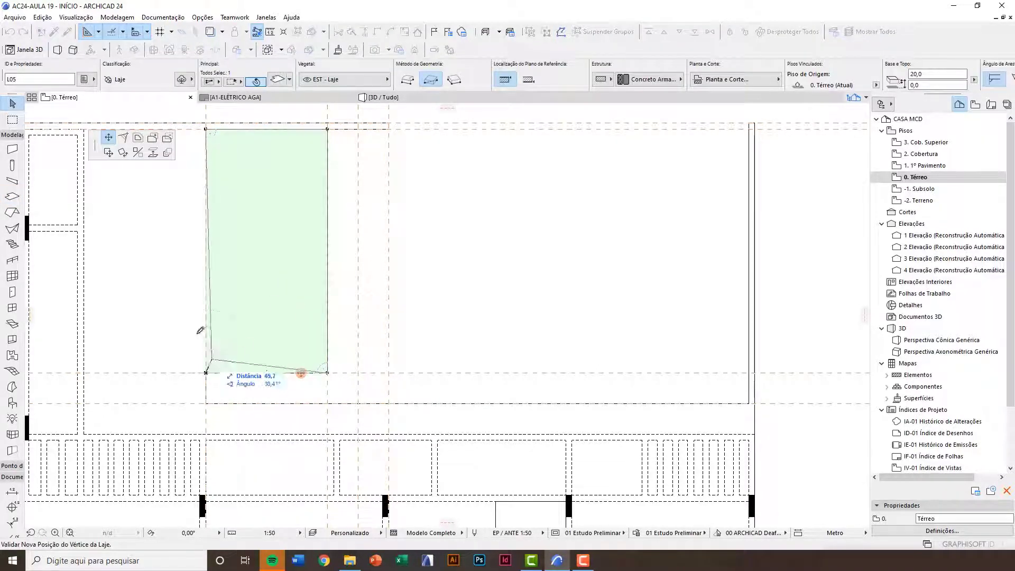
{"action": "left_click", "coordinate": [152, 137]}
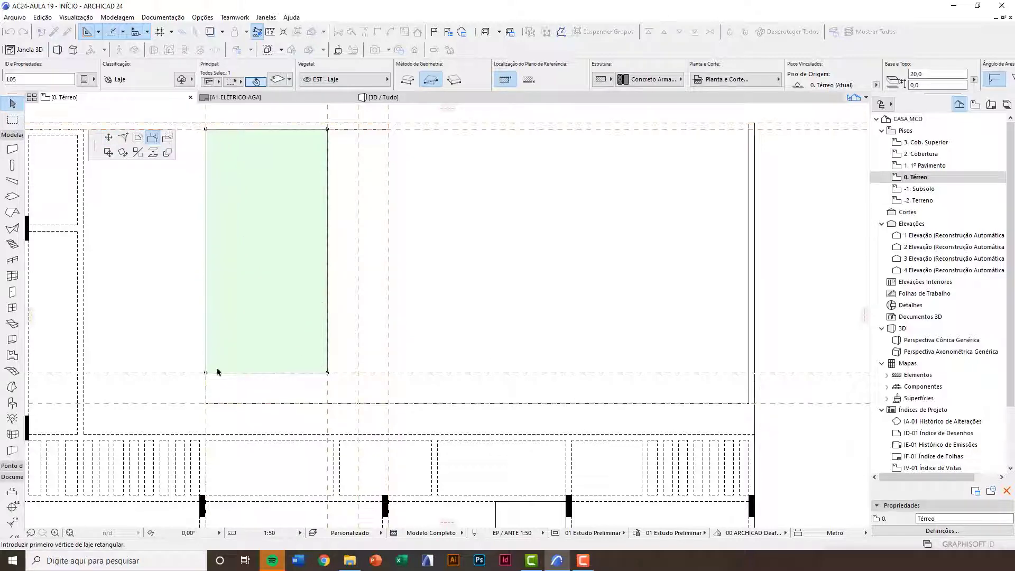
{"action": "left_click", "coordinate": [206, 373]}
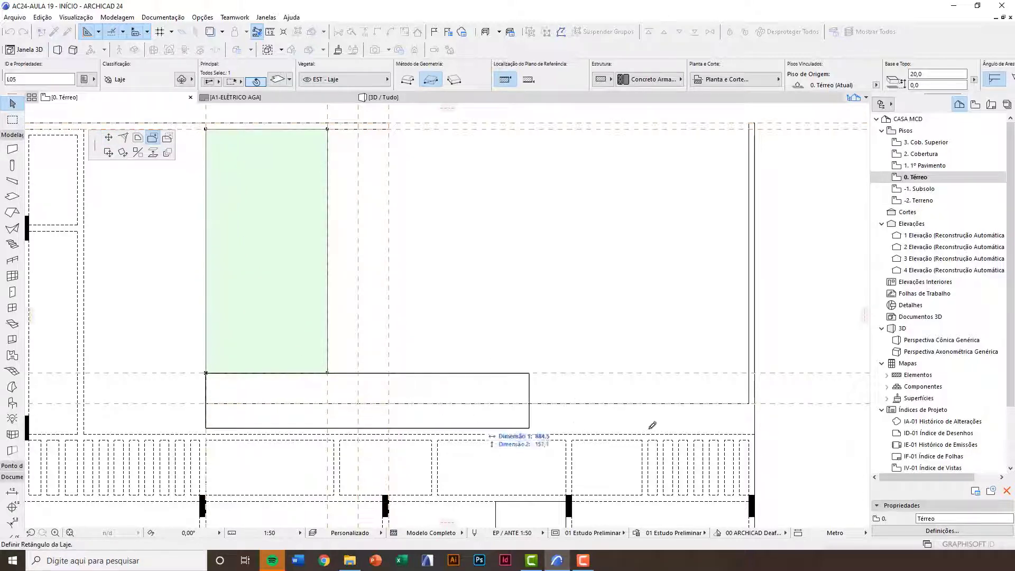
{"action": "left_click", "coordinate": [748, 404]}
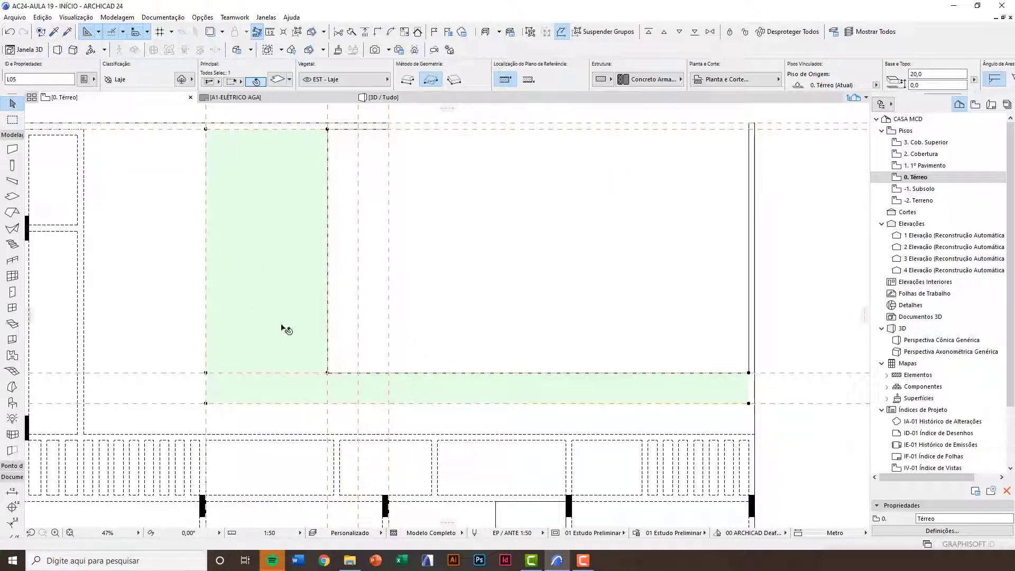
{"action": "scroll", "coordinate": [206, 130], "scroll_direction": "up", "scroll_amount": 5}
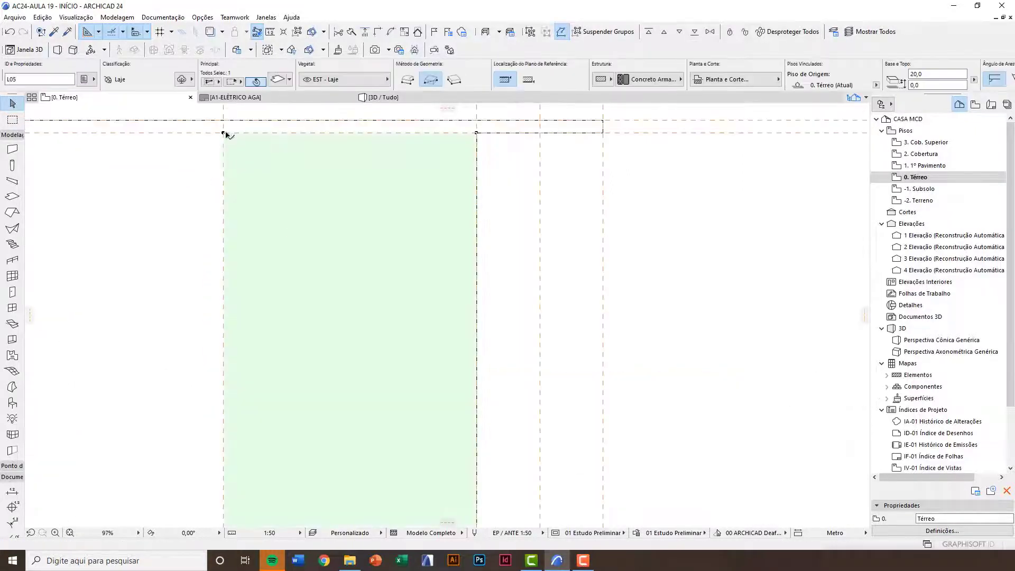
{"action": "key", "text": "Escape"}
{"action": "scroll", "coordinate": [256, 215], "scroll_direction": "down", "scroll_amount": 6}
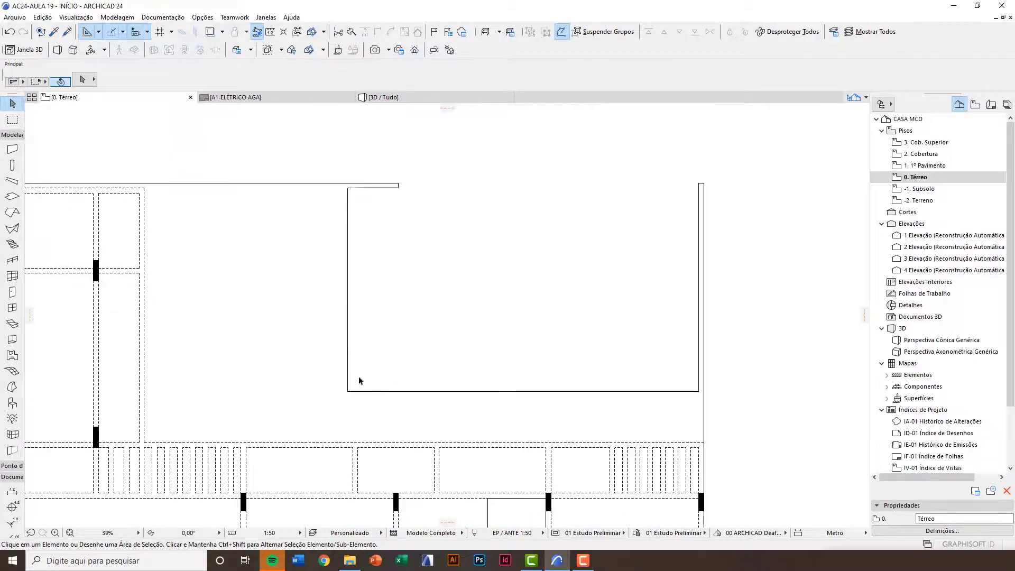
In the model view options for 01 Estudo Preliminar, set the slab contour display to Mostrar Linhas
{"action": "scroll", "coordinate": [485, 353], "scroll_direction": "up", "scroll_amount": 3}
{"action": "left_click", "coordinate": [754, 358]}
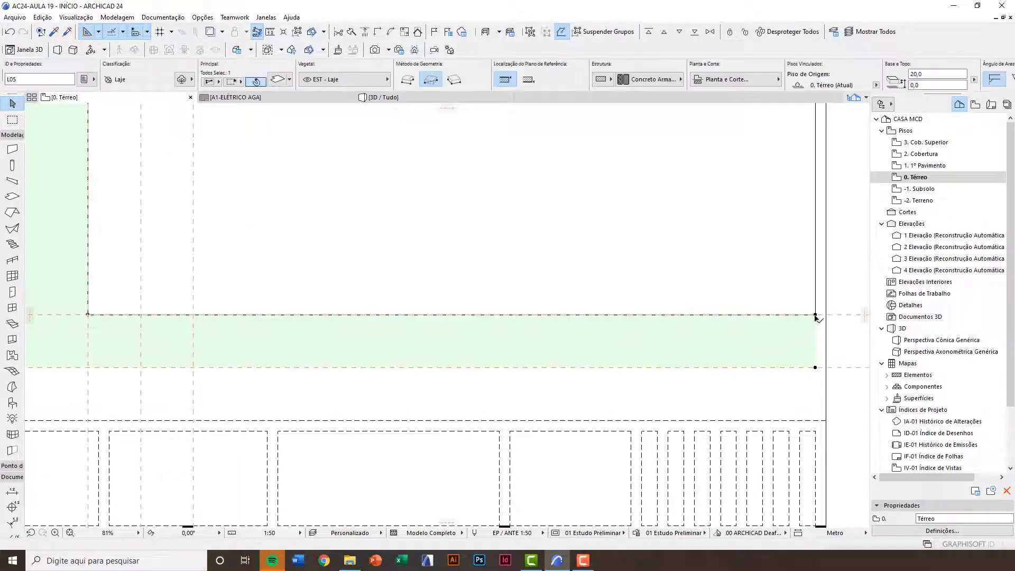
{"action": "middle_click_drag", "start_coordinate": [812, 363], "coordinate": [678, 317]}
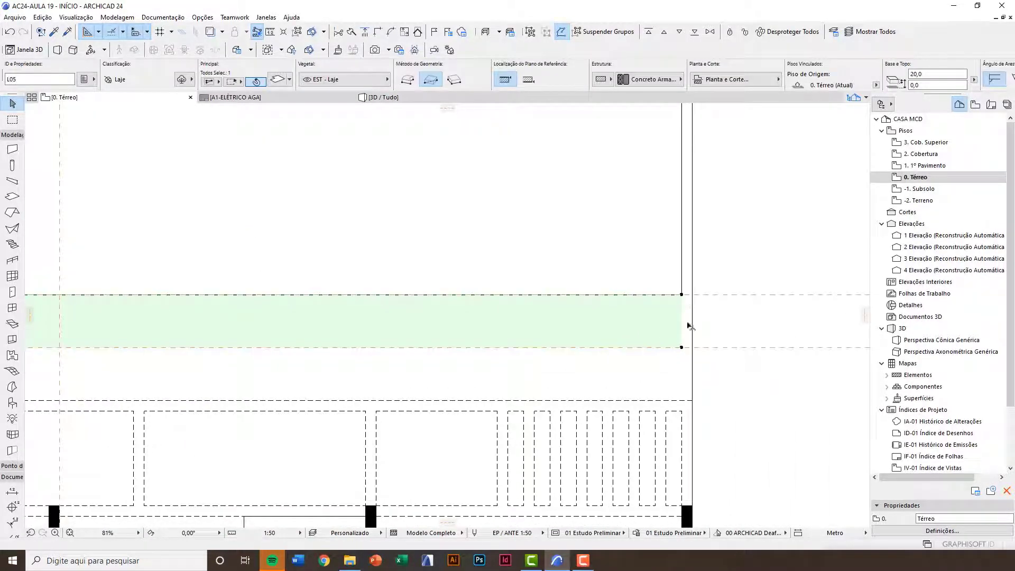
{"action": "scroll", "coordinate": [636, 333], "scroll_direction": "down", "scroll_amount": 3}
{"action": "key", "text": "Escape"}
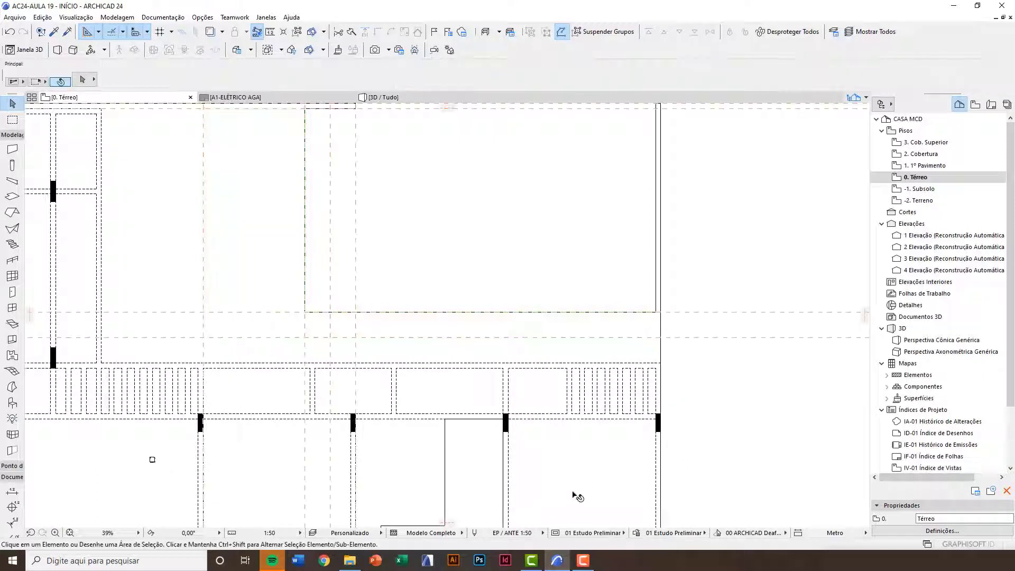
{"action": "left_click", "coordinate": [556, 533]}
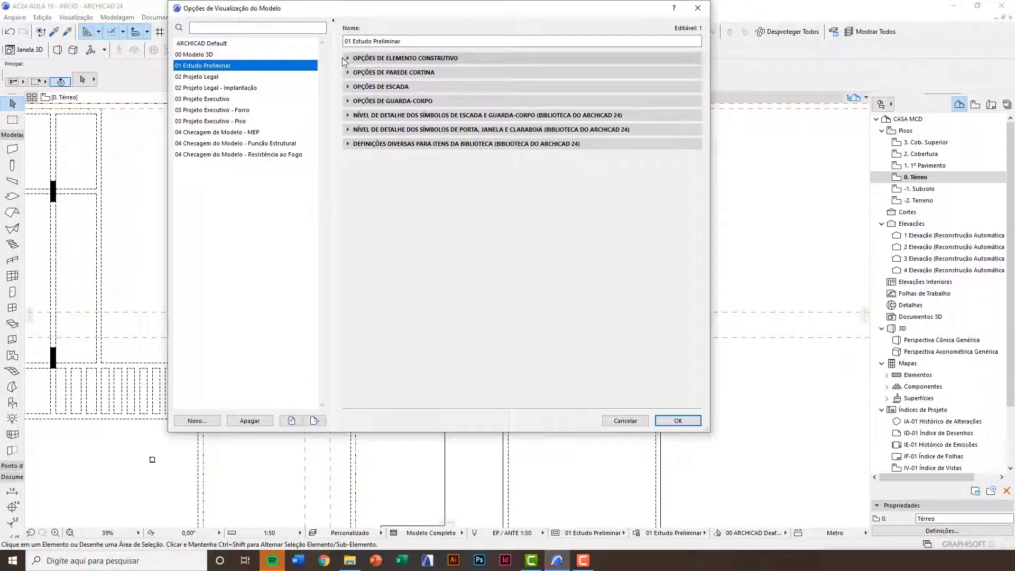
{"action": "left_click", "coordinate": [402, 59]}
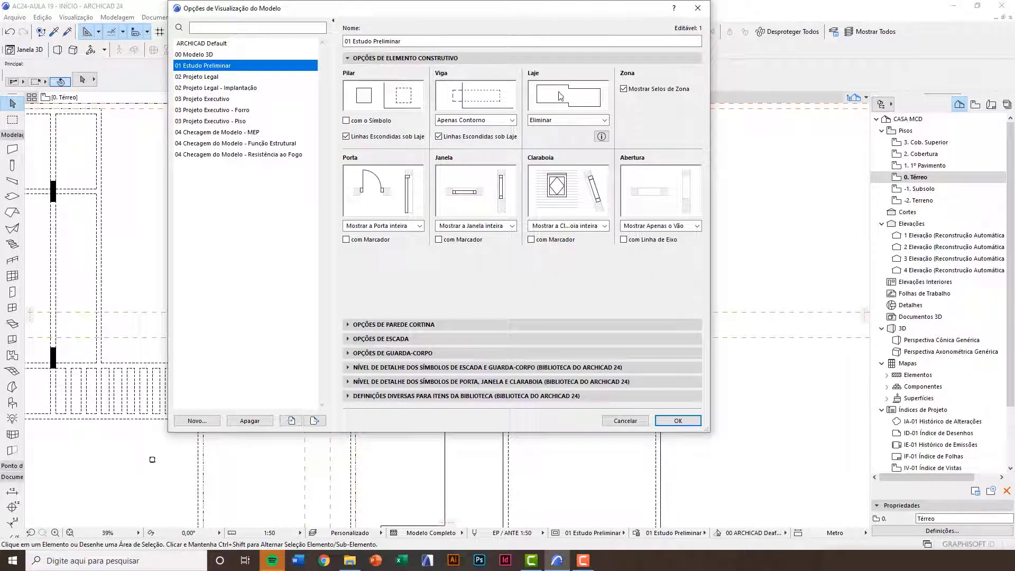
{"action": "left_click", "coordinate": [566, 120]}
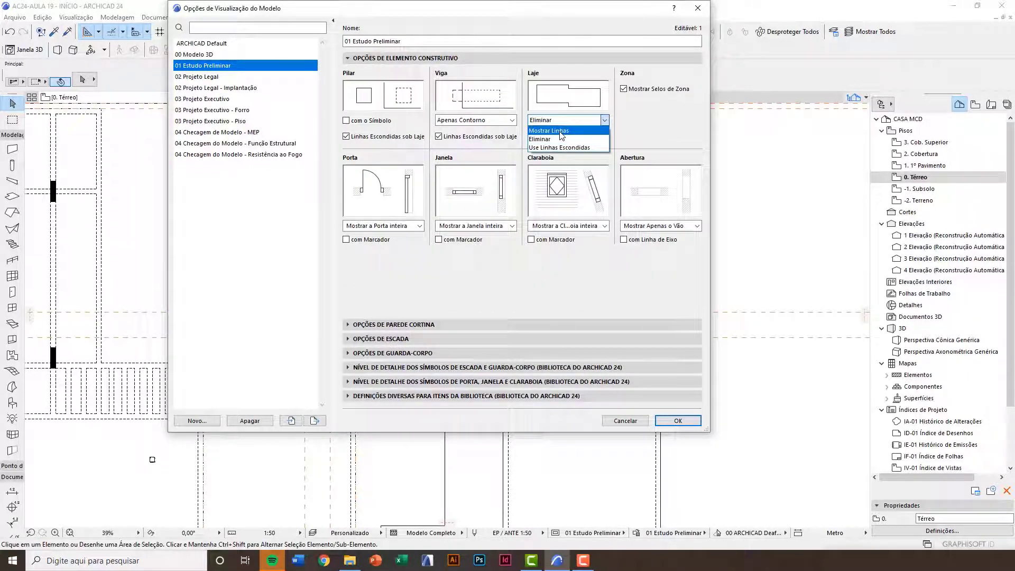
{"action": "left_click", "coordinate": [561, 132]}
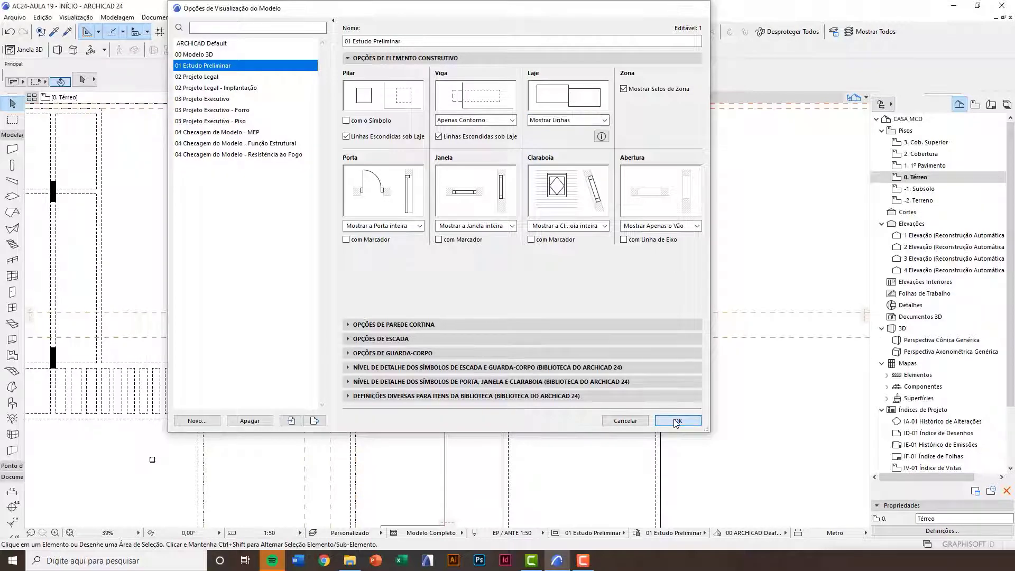
{"action": "left_click", "coordinate": [676, 422]}
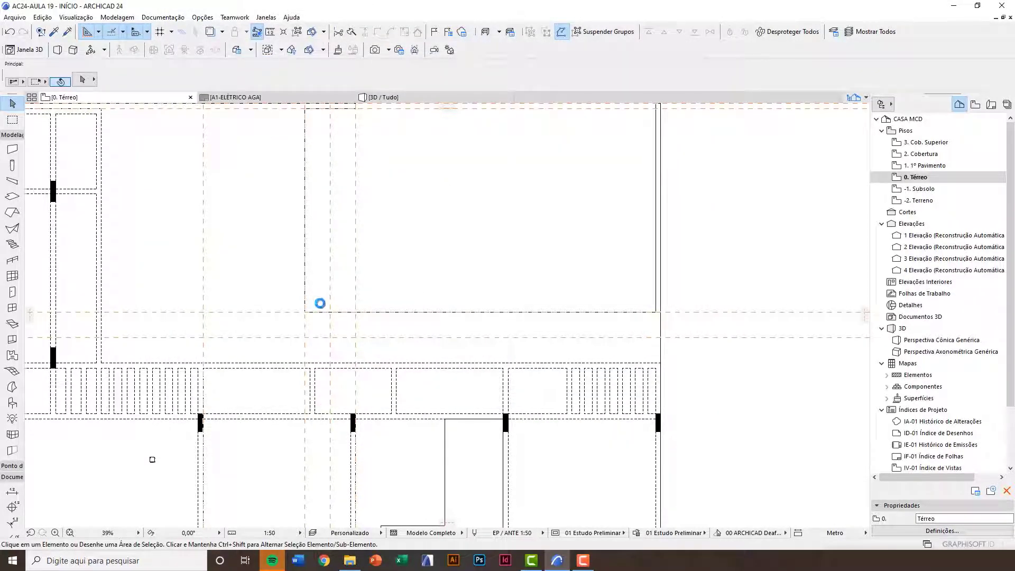
Examine the L-shaped slab's outline in the ground floor plan, including its upper end below the top strip
{"action": "scroll", "coordinate": [409, 332], "scroll_direction": "up", "scroll_amount": 3}
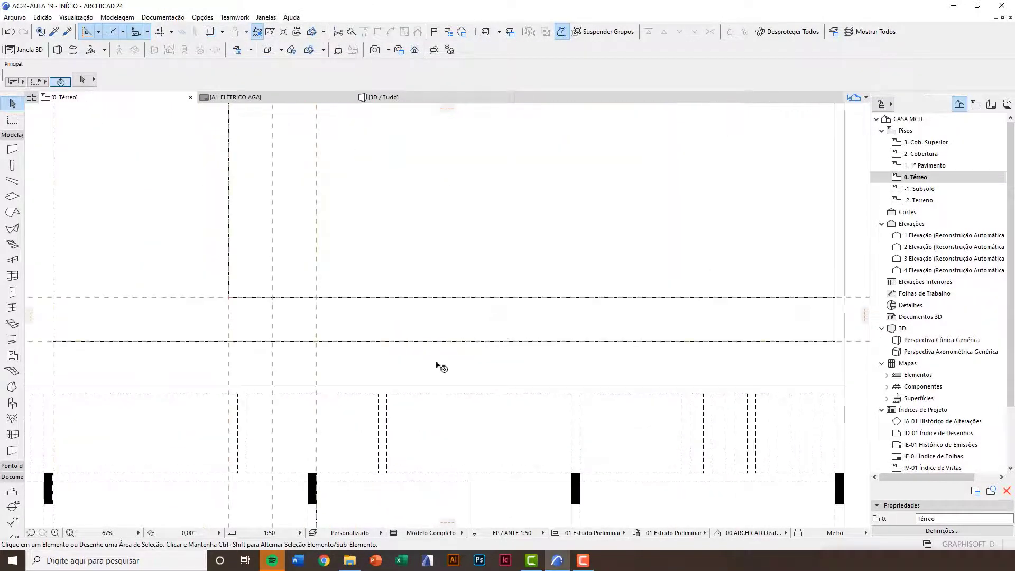
{"action": "scroll", "coordinate": [435, 364], "scroll_direction": "down", "scroll_amount": 4}
{"action": "scroll", "coordinate": [233, 164], "scroll_direction": "up", "scroll_amount": 3}
{"action": "left_click", "coordinate": [240, 194]}
{"action": "scroll", "coordinate": [236, 165], "scroll_direction": "up", "scroll_amount": 3}
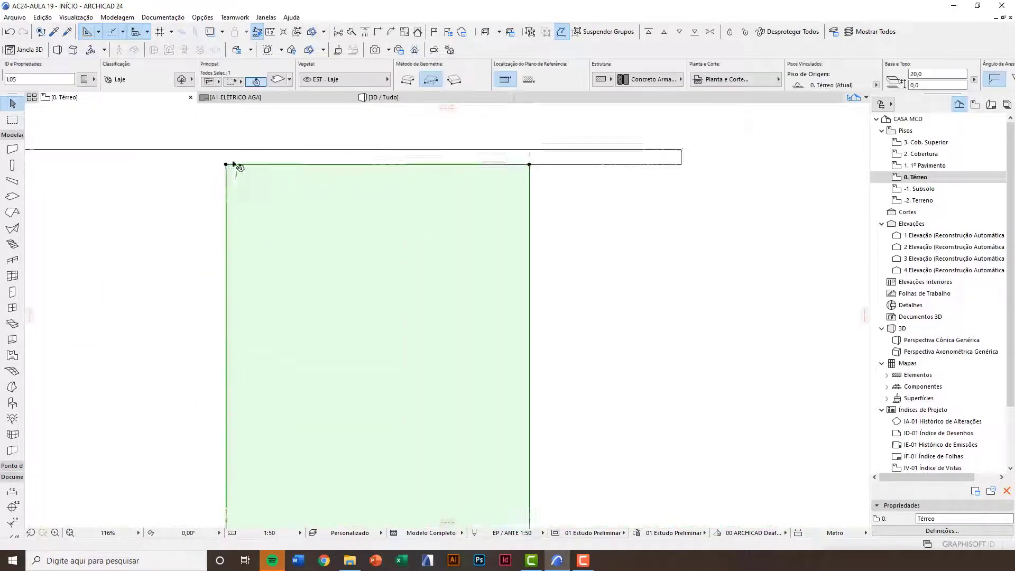
{"action": "scroll", "coordinate": [255, 194], "scroll_direction": "down", "scroll_amount": 2}
{"action": "scroll", "coordinate": [299, 236], "scroll_direction": "down", "scroll_amount": 3}
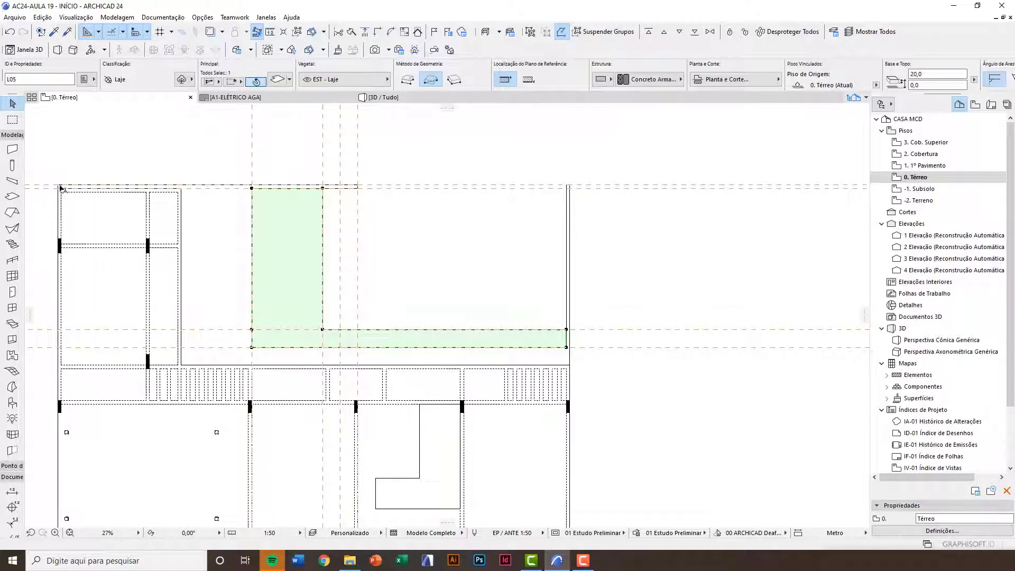
{"action": "key", "text": "Escape"}
Draw two adjacent narrow rectangular slabs between the vertical guides beside the L's wide wing, from the top strip down to the L's lower wing
{"action": "left_click", "coordinate": [12, 196]}
{"action": "scroll", "coordinate": [267, 196], "scroll_direction": "up", "scroll_amount": 3}
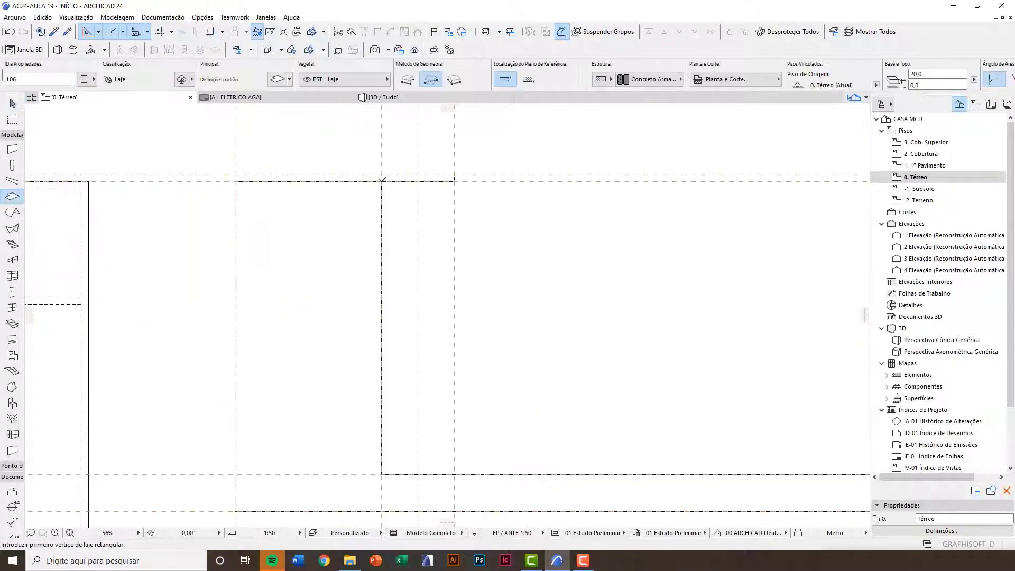
{"action": "left_click", "coordinate": [381, 180]}
{"action": "left_click", "coordinate": [418, 475]}
{"action": "scroll", "coordinate": [431, 201], "scroll_direction": "up", "scroll_amount": 2}
{"action": "scroll", "coordinate": [414, 171], "scroll_direction": "down", "scroll_amount": 3}
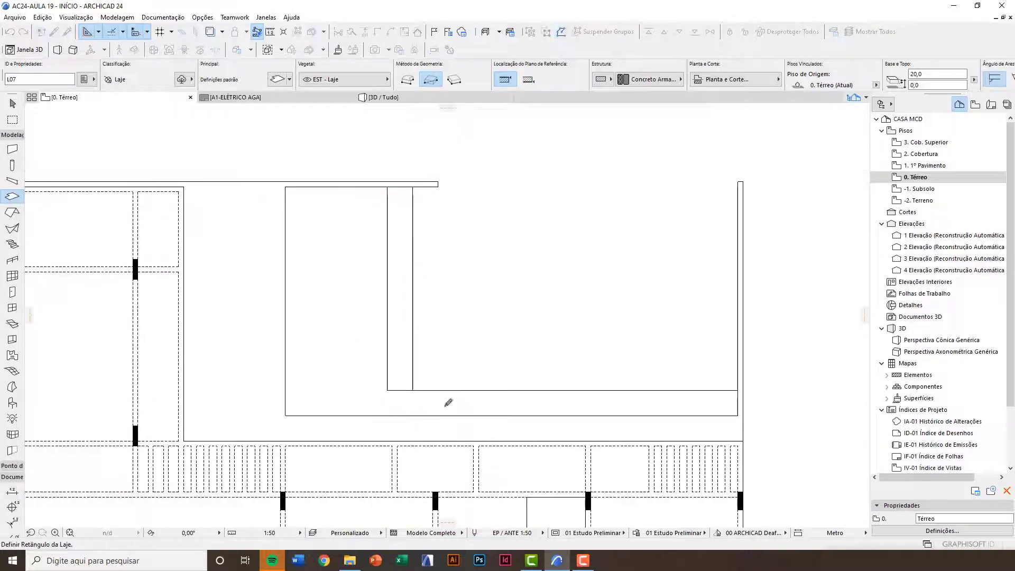
{"action": "left_click", "coordinate": [438, 185]}
{"action": "left_click", "coordinate": [411, 390]}
Draw a large rectangular slab filling the remaining area between the second narrow slab, the far vertical strip and the L's lower wing
{"action": "scroll", "coordinate": [442, 194], "scroll_direction": "up", "scroll_amount": 3}
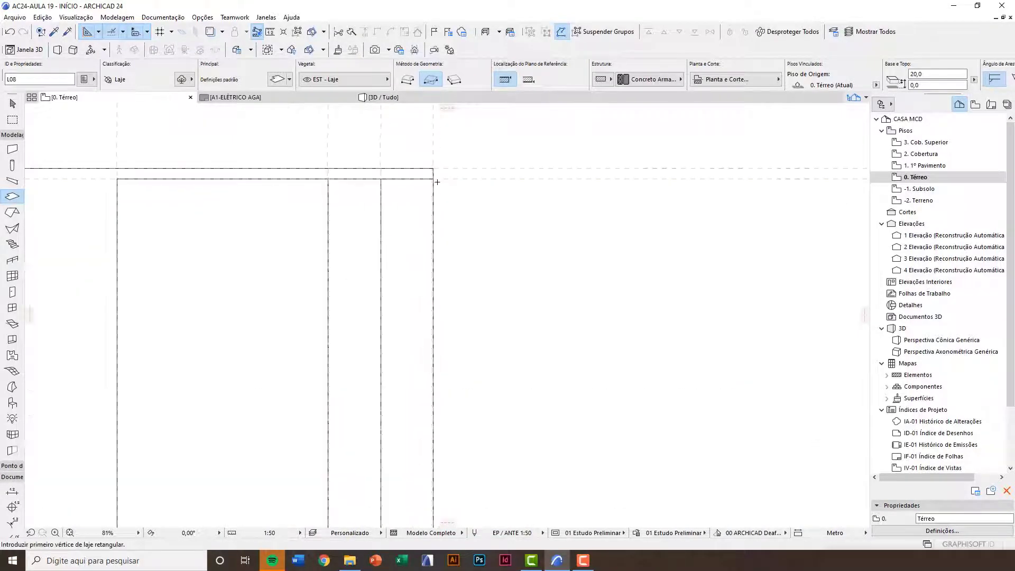
{"action": "left_click", "coordinate": [433, 180]}
{"action": "scroll", "coordinate": [465, 244], "scroll_direction": "down", "scroll_amount": 3}
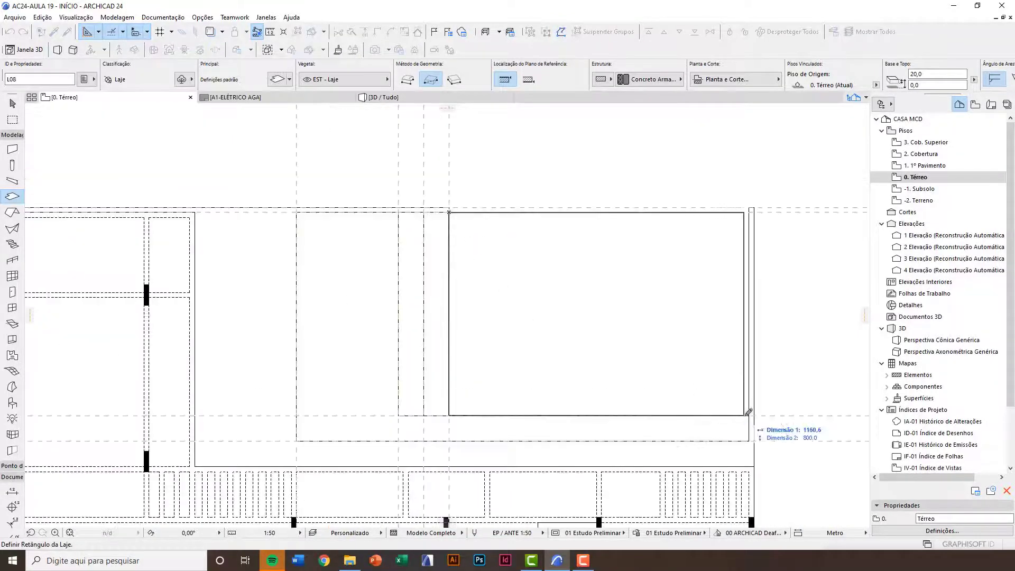
{"action": "left_click", "coordinate": [751, 413]}
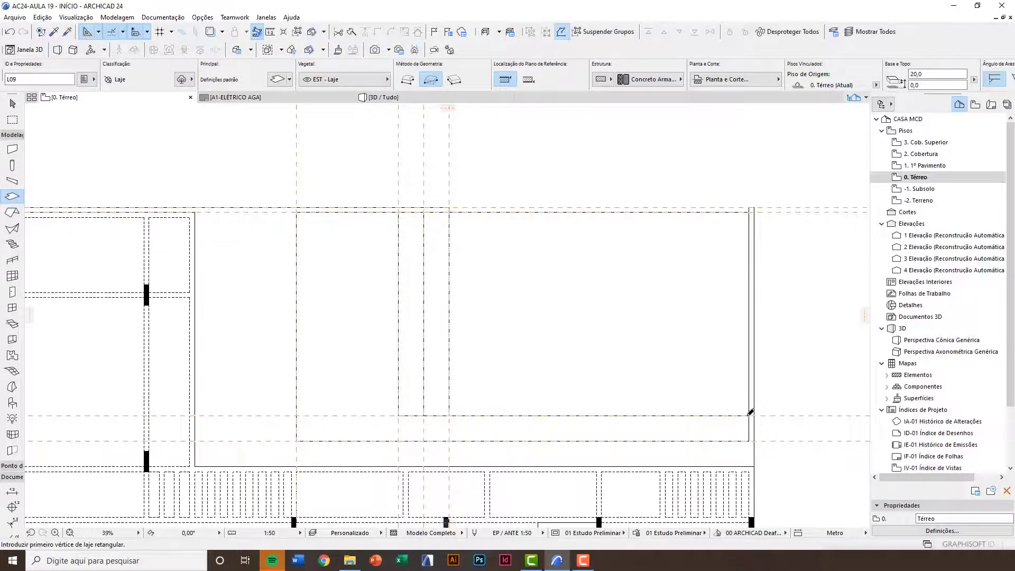
Offset the free end edge of the polygonal slab's top strip outward by 20
{"action": "scroll", "coordinate": [358, 176], "scroll_direction": "up", "scroll_amount": 5}
{"action": "left_click", "coordinate": [388, 194], "text": "shift"}
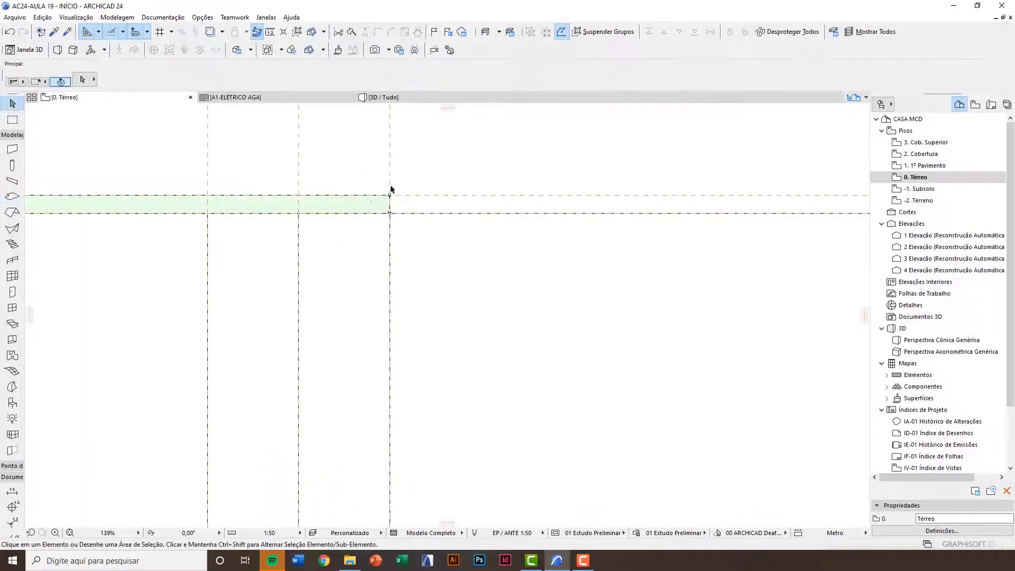
{"action": "scroll", "coordinate": [387, 222], "scroll_direction": "up", "scroll_amount": 2}
{"action": "left_click", "coordinate": [378, 228]}
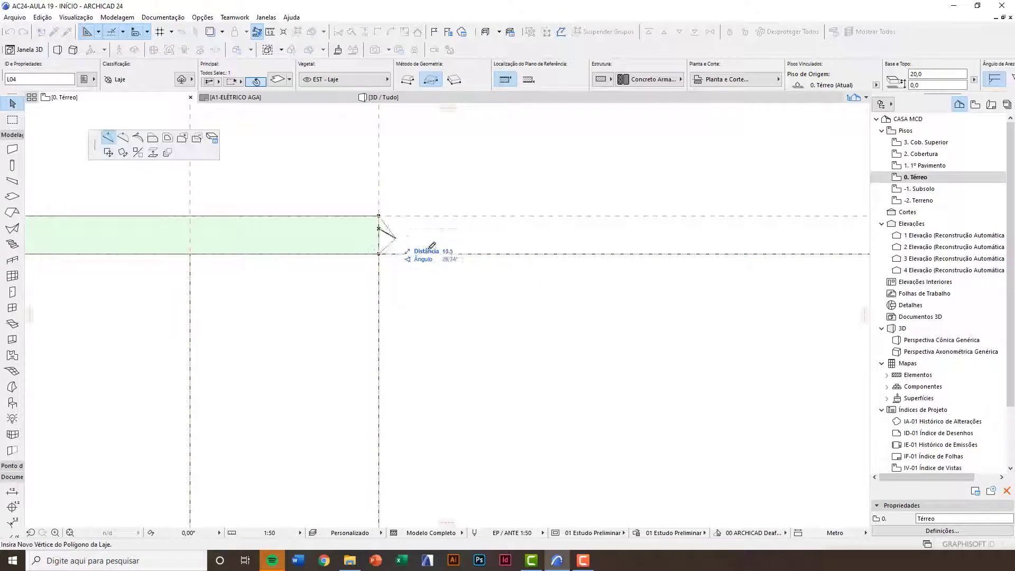
{"action": "left_click", "coordinate": [153, 139]}
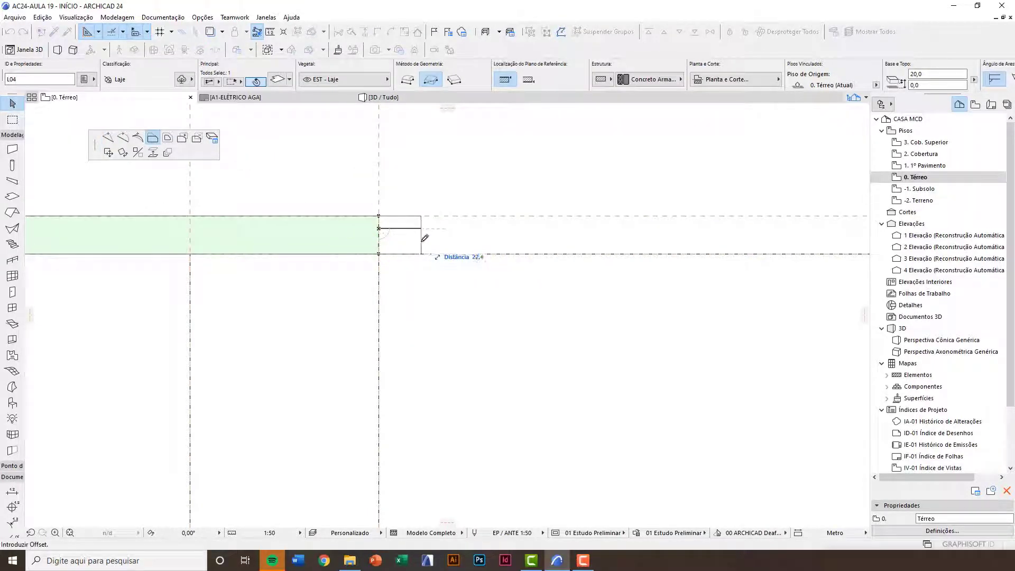
{"action": "type", "text": "2"}
{"action": "key", "text": "Return"}
{"action": "key", "text": "Escape"}
{"action": "scroll", "coordinate": [396, 257], "scroll_direction": "up", "scroll_amount": 5}
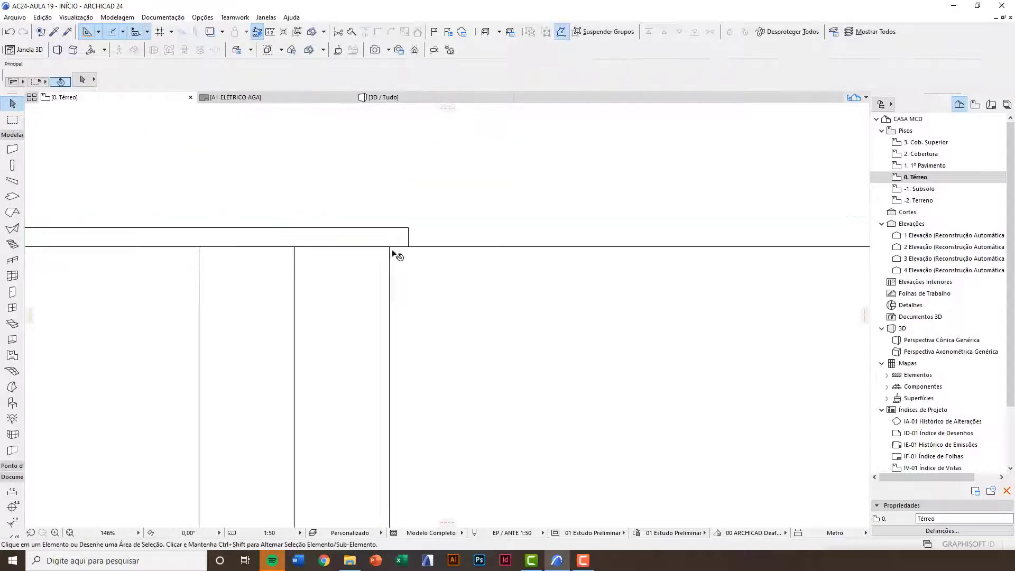
Check the L-shaped slab and the narrow slabs in the 3D view and return to the ground floor plan
{"action": "key", "text": "F3"}
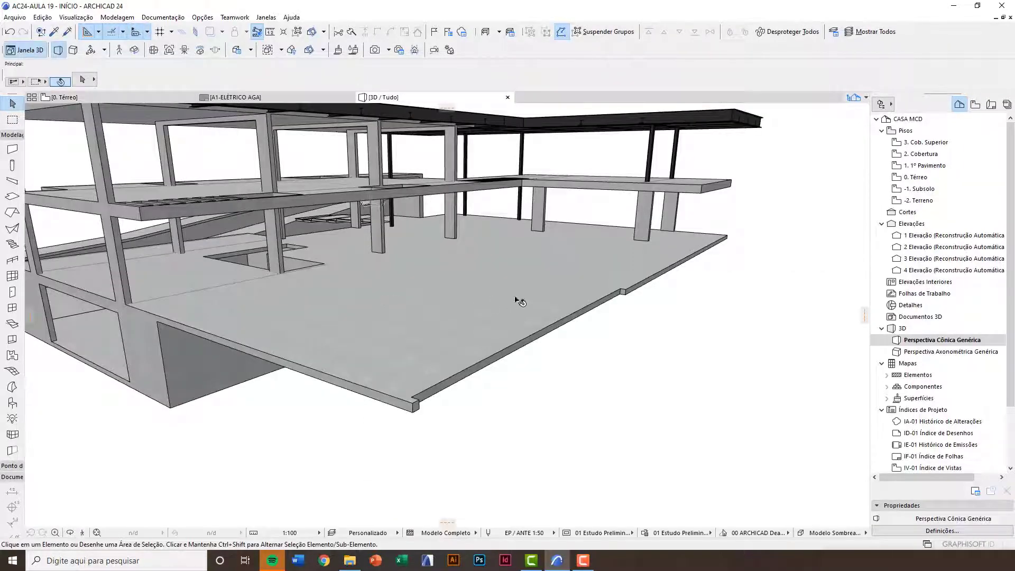
{"action": "scroll", "coordinate": [508, 294], "scroll_direction": "up", "scroll_amount": 5}
{"action": "left_click", "coordinate": [431, 284]}
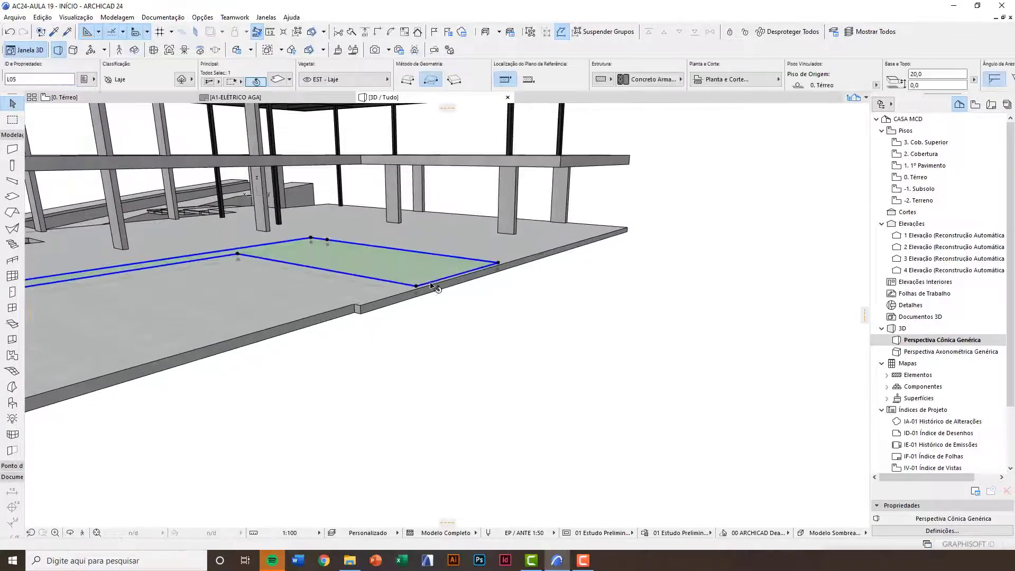
{"action": "left_click", "coordinate": [326, 299]}
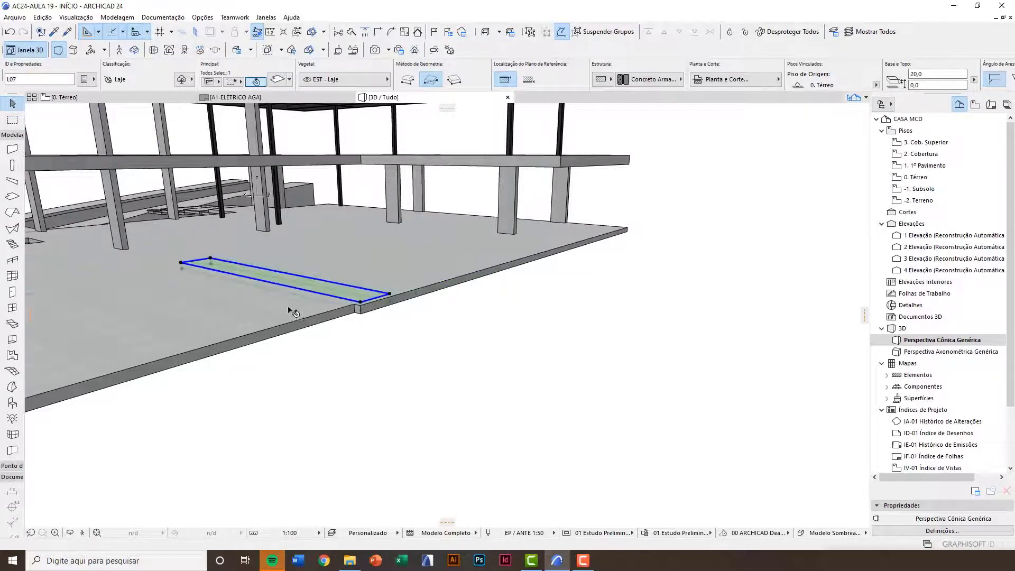
{"action": "middle_click_drag", "start_coordinate": [290, 315], "coordinate": [412, 331]}
{"action": "key", "text": "Escape"}
{"action": "key", "text": "F2"}
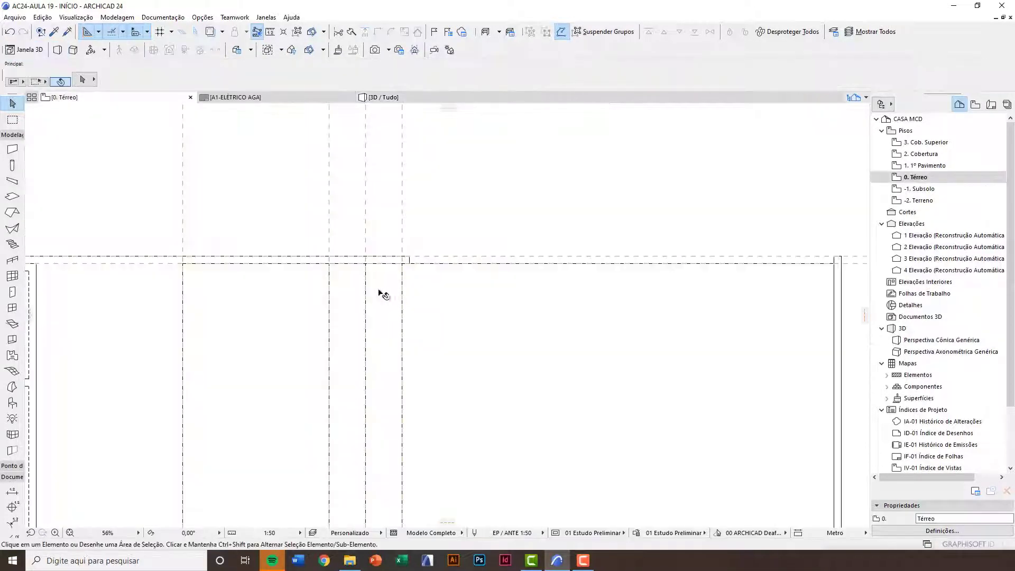
Lower the L-shaped slab by entering a negative offset to Cota Zero in its settings
{"action": "middle_click_drag", "start_coordinate": [338, 264], "coordinate": [348, 212]}
{"action": "scroll", "coordinate": [286, 283], "scroll_direction": "down", "scroll_amount": 2}
{"action": "scroll", "coordinate": [290, 284], "scroll_direction": "down", "scroll_amount": 1}
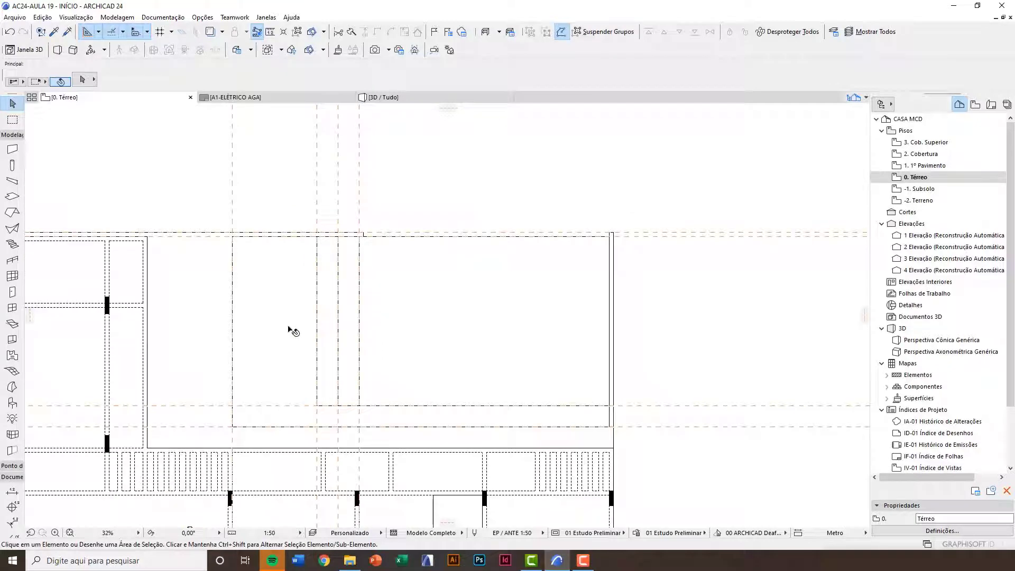
{"action": "left_click", "coordinate": [294, 344]}
{"action": "scroll", "coordinate": [317, 375], "scroll_direction": "up", "scroll_amount": 2}
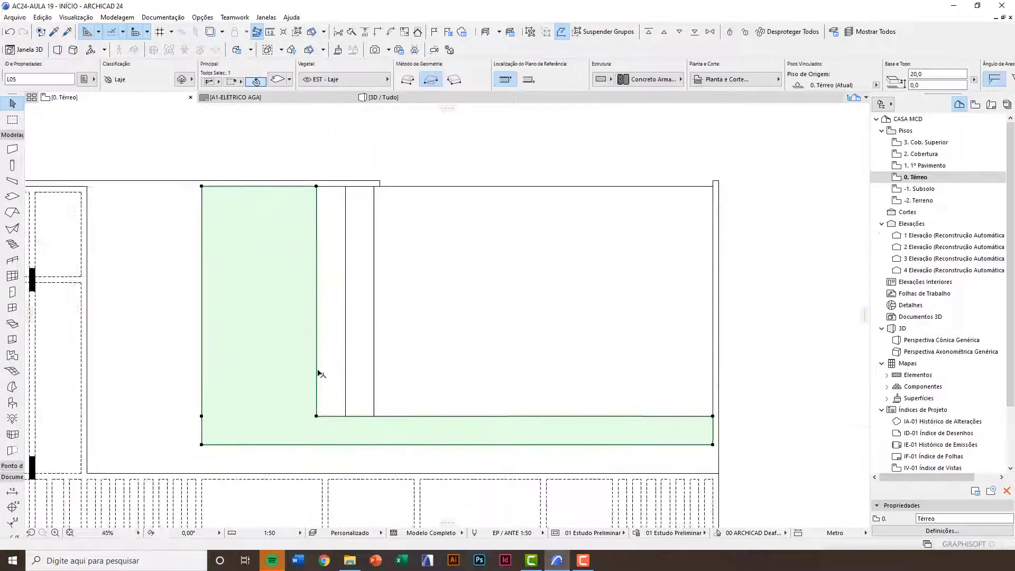
{"action": "left_click", "coordinate": [281, 81]}
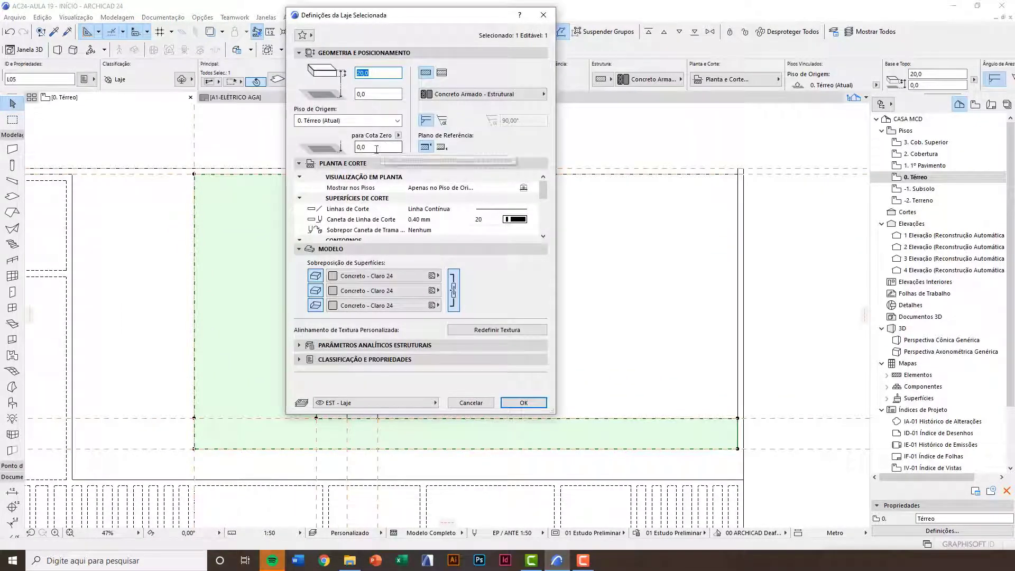
{"action": "left_click", "coordinate": [377, 147]}
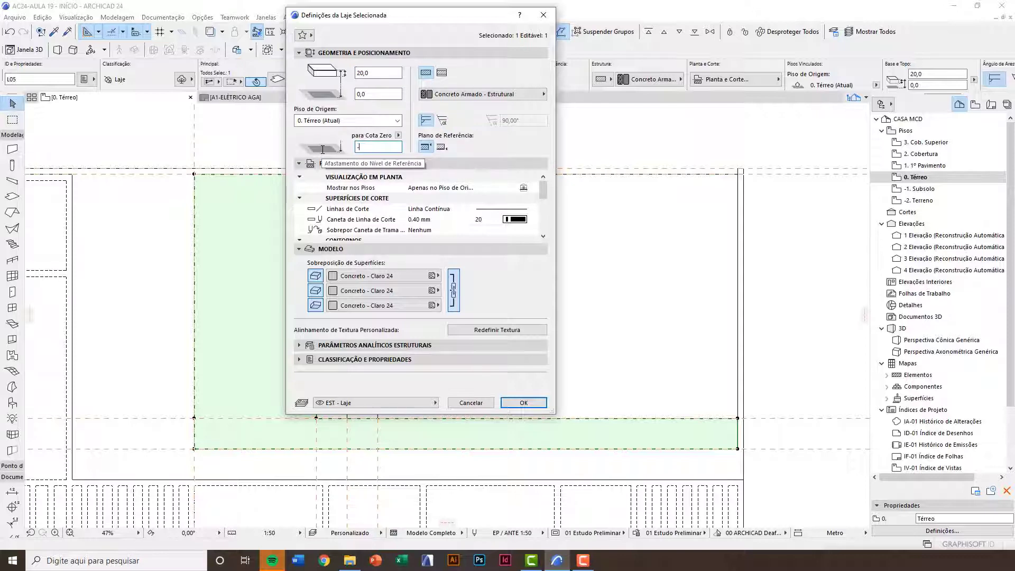
{"action": "key", "text": "Return"}
Set the offset of the narrow slab next to the L's wide wing to -70 from its home story
{"action": "left_click", "coordinate": [327, 246]}
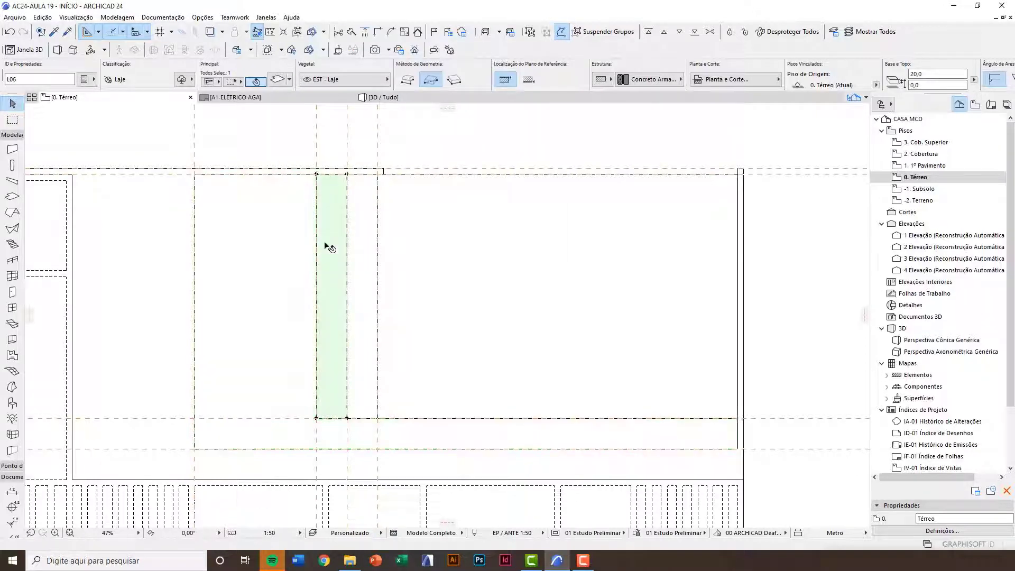
{"action": "left_click", "coordinate": [277, 81]}
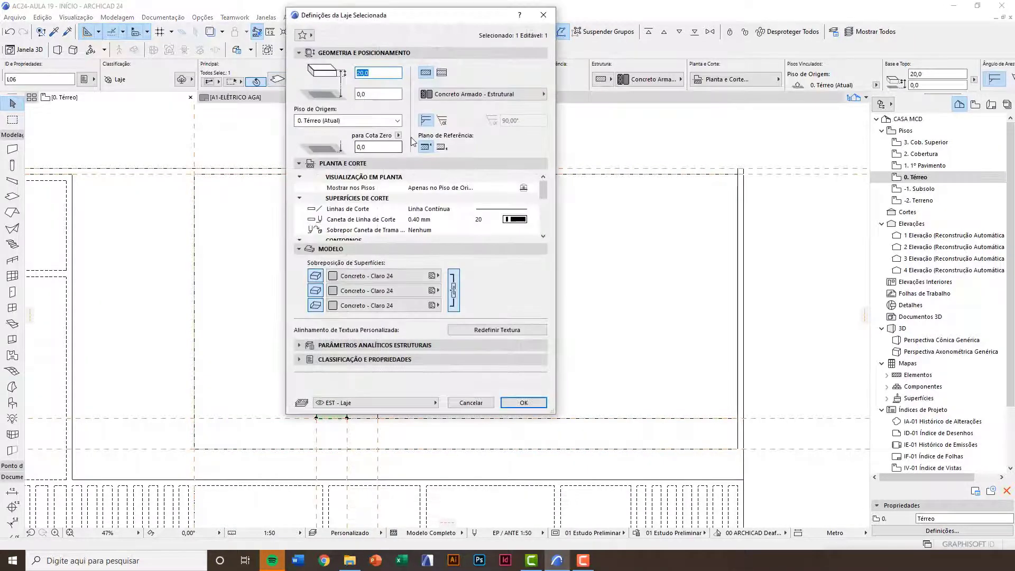
{"action": "key", "text": "Tab"}
{"action": "type", "text": "-"}
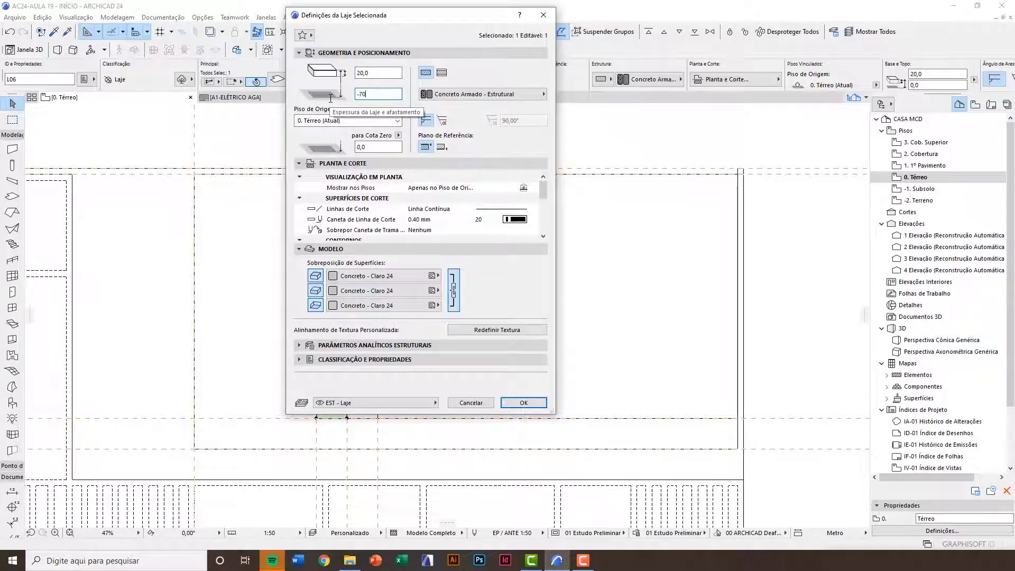
{"action": "type", "text": "70"}
{"action": "key", "text": "Return"}
Set the offset of the second narrow slab, next to the large rectangular slab, to -110 from its home story
{"action": "left_click", "coordinate": [355, 240]}
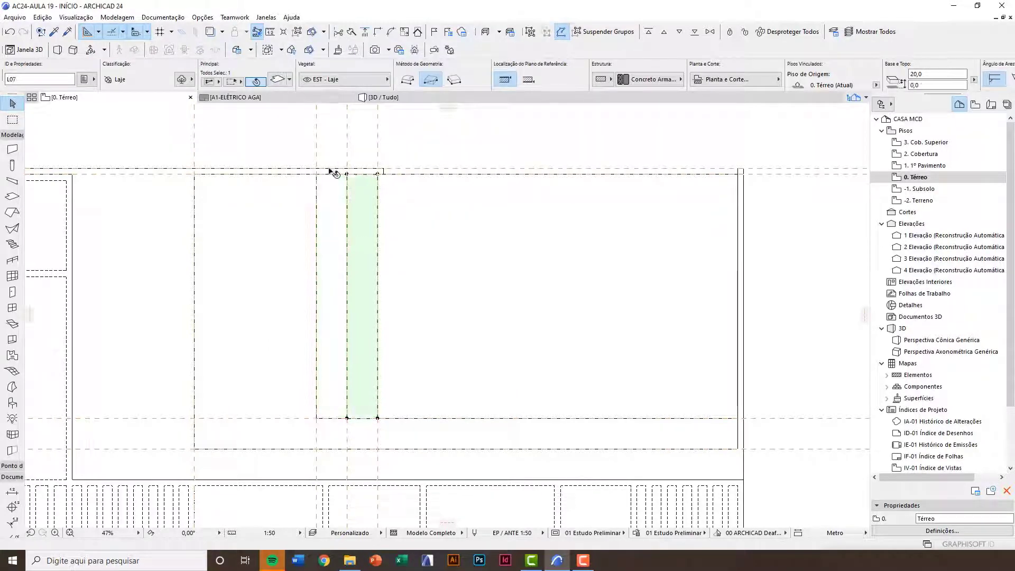
{"action": "key", "text": "ctrl+t"}
{"action": "key", "text": "Tab"}
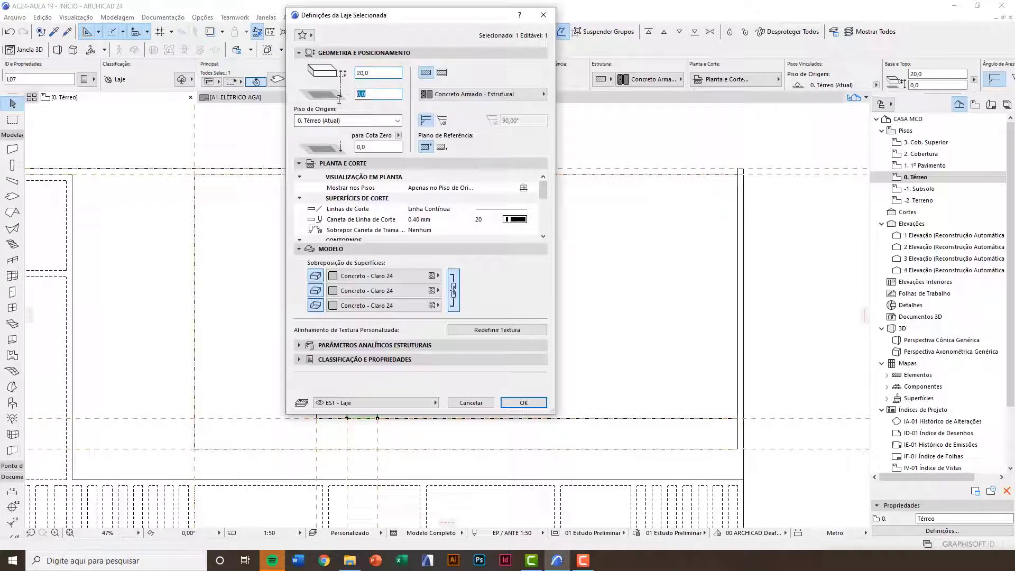
{"action": "type", "text": "-110"}
{"action": "key", "text": "Return"}
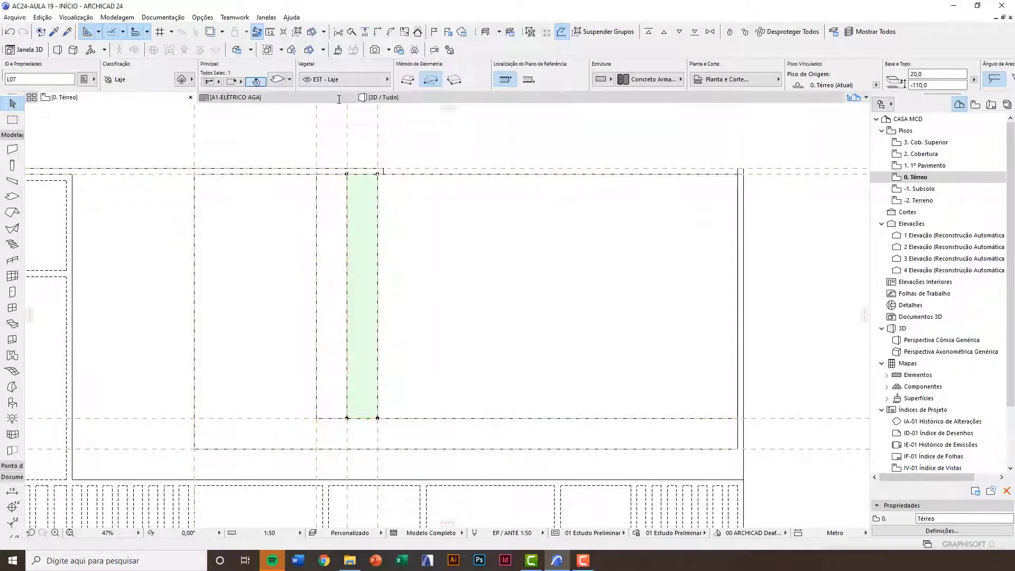
Set the offset of the large rectangular slab to -150 from its home story
{"action": "left_click", "coordinate": [495, 257]}
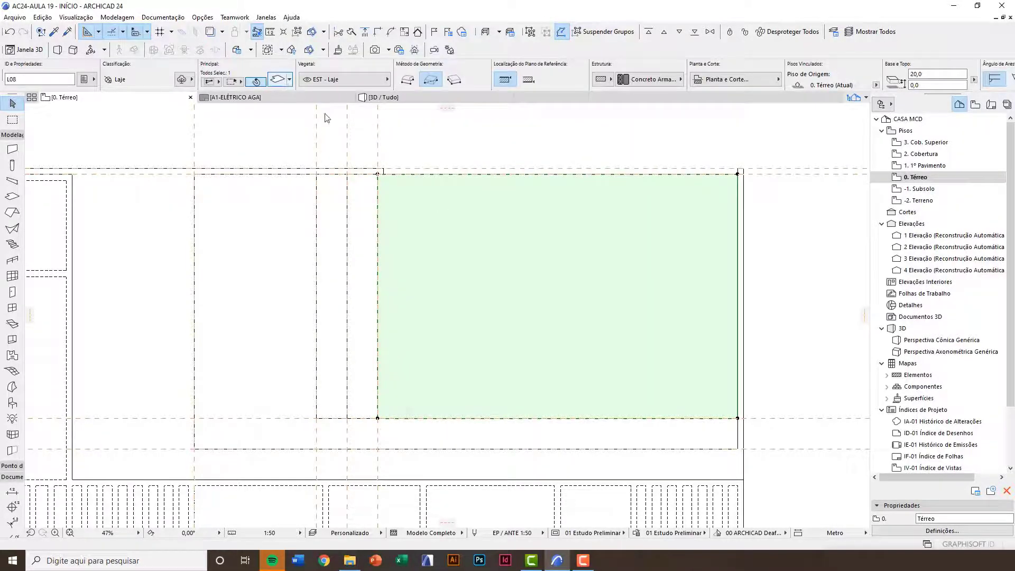
{"action": "key", "text": "ctrl+t"}
{"action": "key", "text": "Tab"}
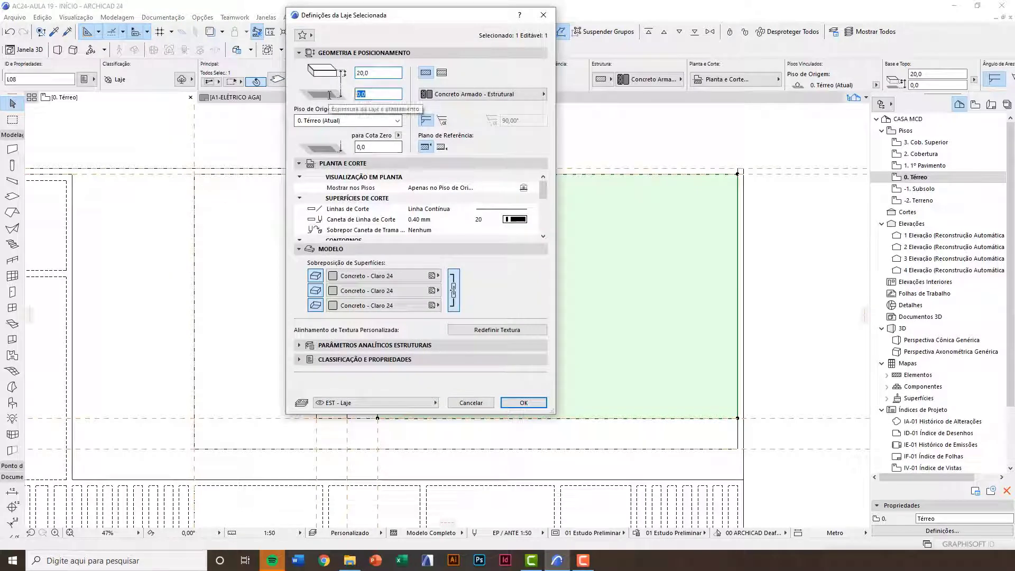
{"action": "type", "text": "-150"}
{"action": "key", "text": "Return"}
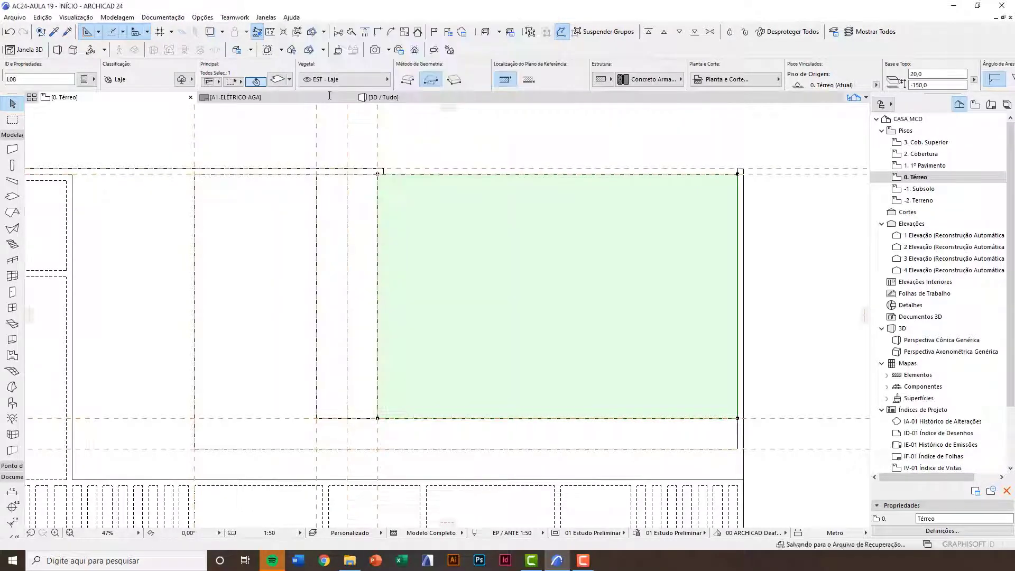
In the 3D view, set the thickness of the border slab, the L-shaped slab and the two narrow slabs to 10
{"action": "key", "text": "F3"}
{"action": "scroll", "coordinate": [483, 306], "scroll_direction": "down", "scroll_amount": 4}
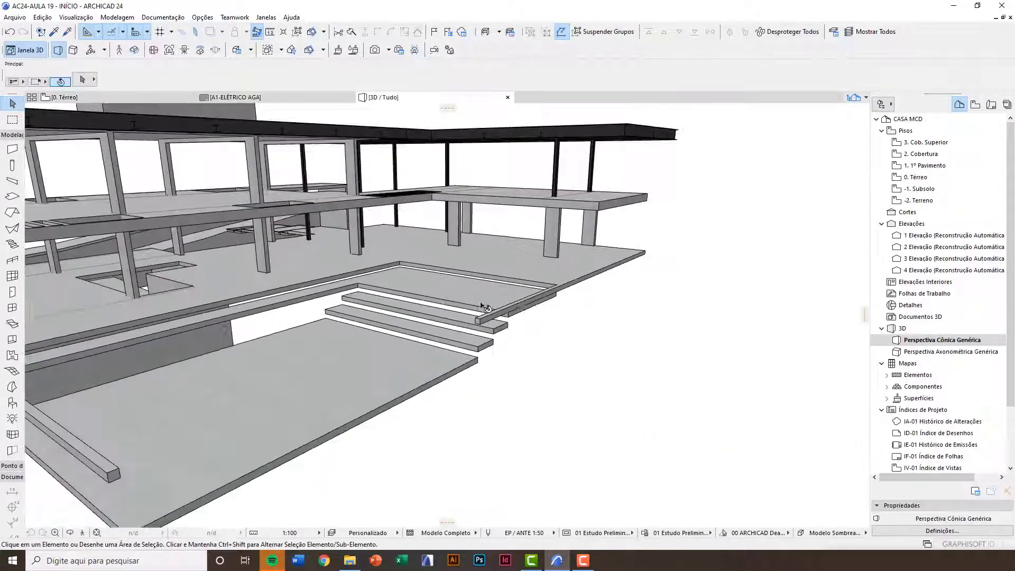
{"action": "scroll", "coordinate": [339, 355], "scroll_direction": "up", "scroll_amount": 3}
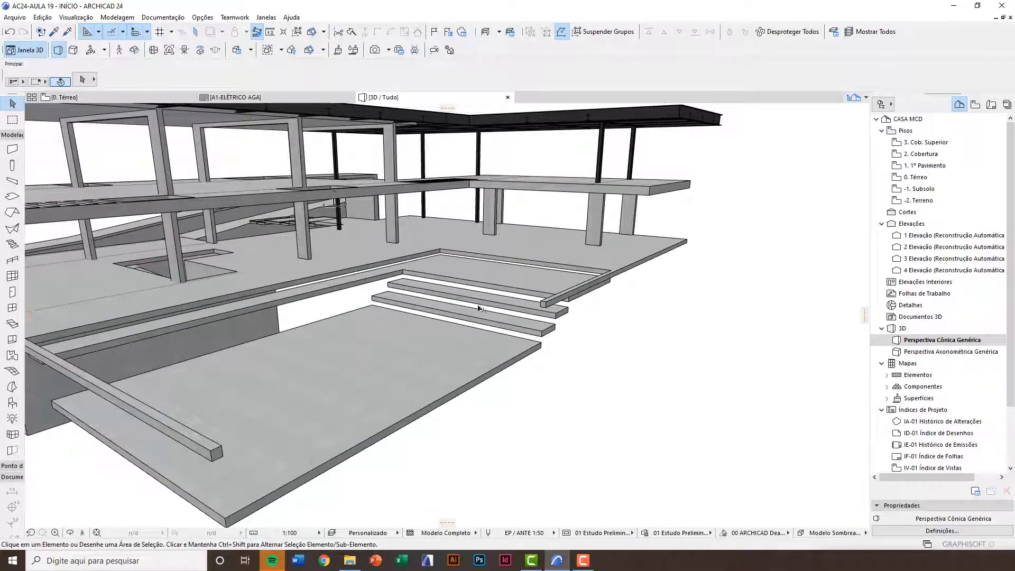
{"action": "middle_click_drag", "start_coordinate": [478, 307], "coordinate": [422, 345]}
{"action": "scroll", "coordinate": [526, 305], "scroll_direction": "up", "scroll_amount": 2}
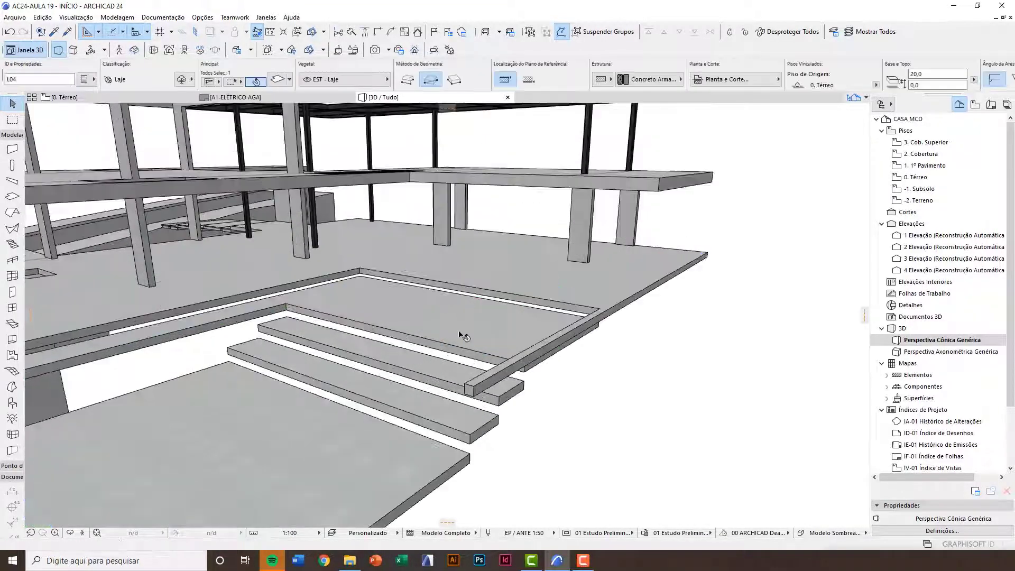
{"action": "left_click", "coordinate": [453, 315]}
{"action": "left_click", "coordinate": [392, 358], "text": "shift"}
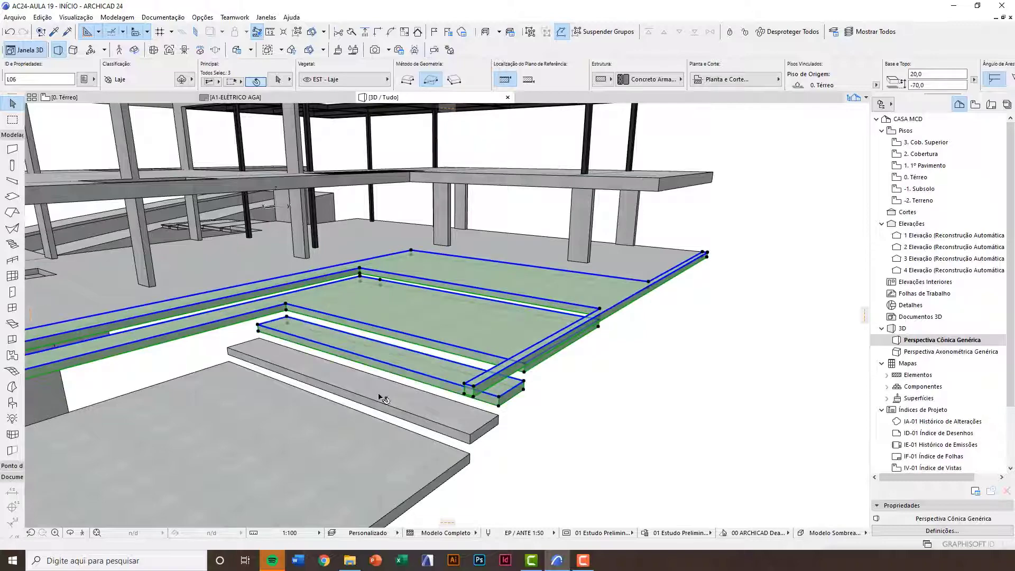
{"action": "left_click", "coordinate": [380, 390], "text": "shift"}
{"action": "middle_click_drag", "start_coordinate": [494, 310], "coordinate": [390, 177], "text": "shift"}
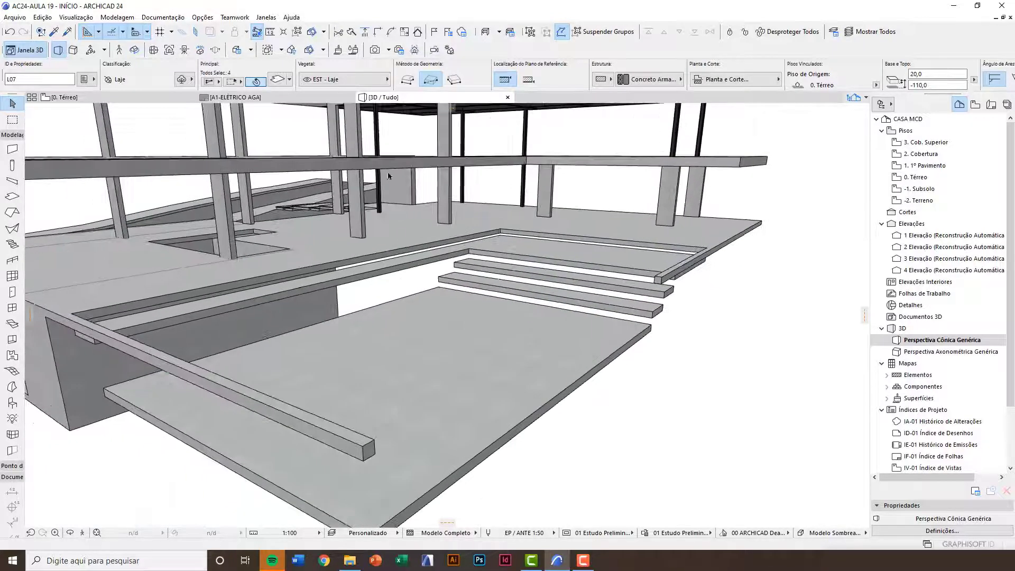
{"action": "key", "text": "ctrl+t"}
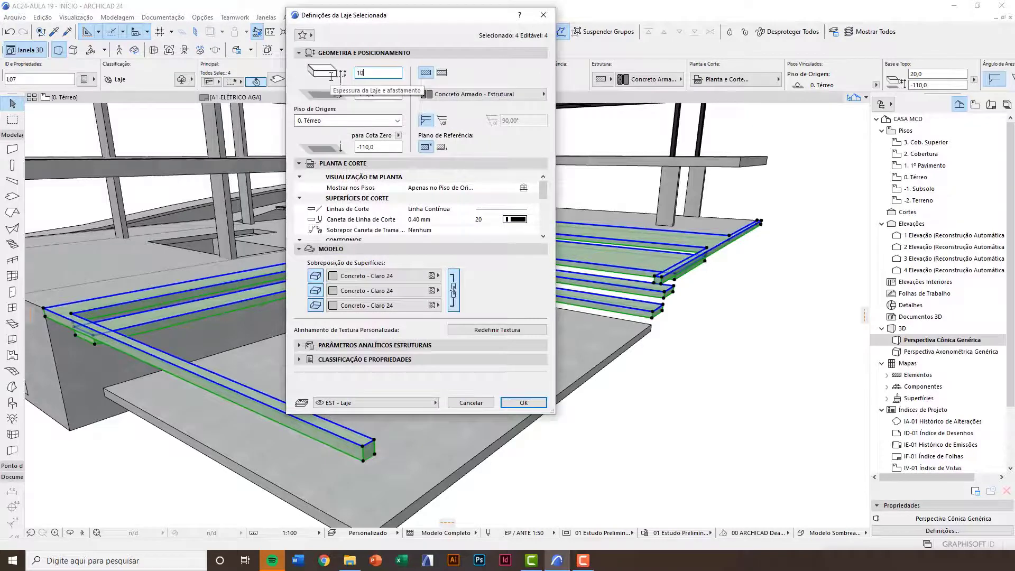
{"action": "key", "text": "Return"}
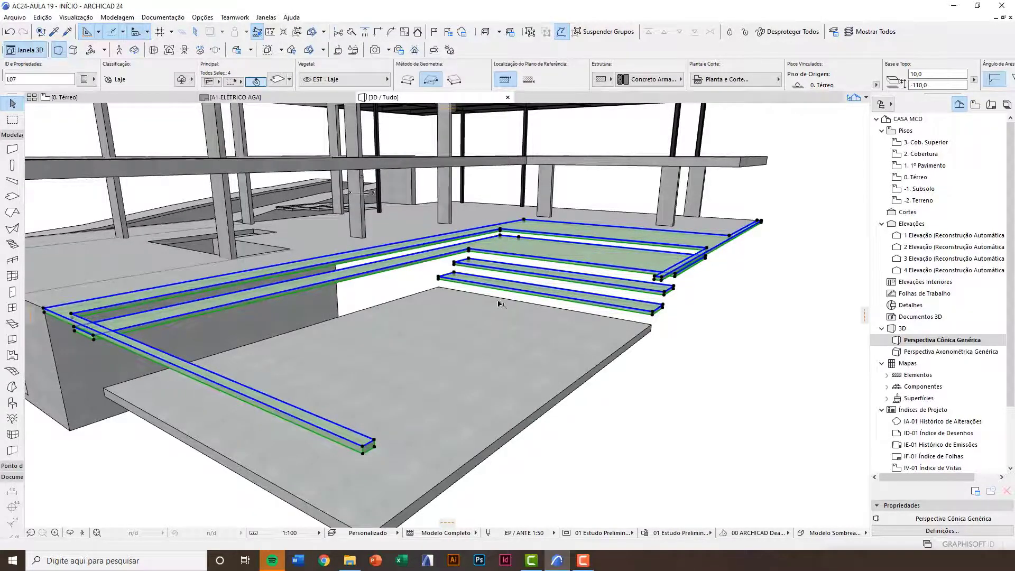
Examine the stepped slabs and their relation to the house structure from several angles in 3D
{"action": "middle_click_drag", "start_coordinate": [500, 304], "coordinate": [374, 340]}
{"action": "scroll", "coordinate": [529, 331], "scroll_direction": "down", "scroll_amount": 2}
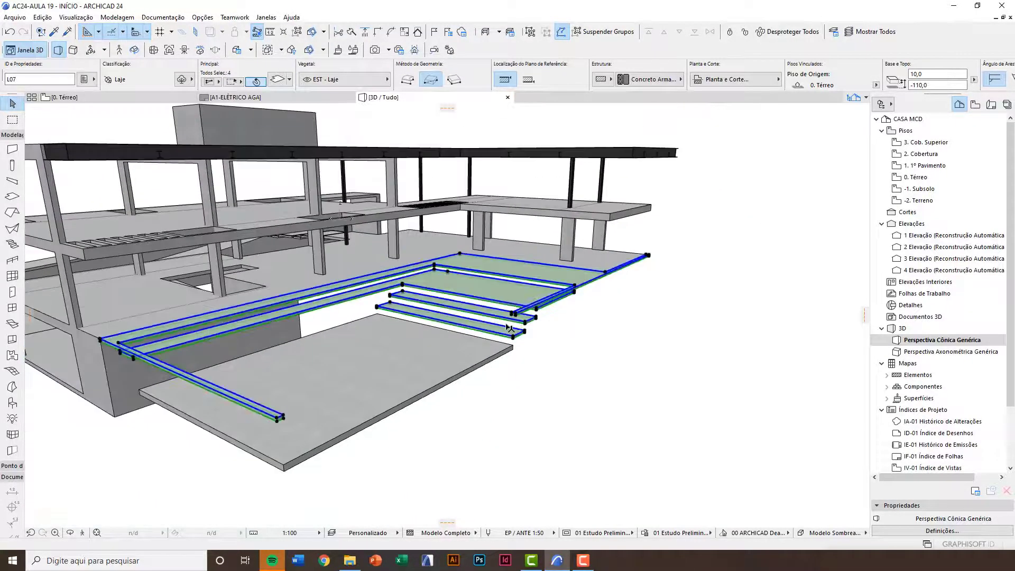
{"action": "key", "text": "Escape"}
{"action": "key", "text": "o"}
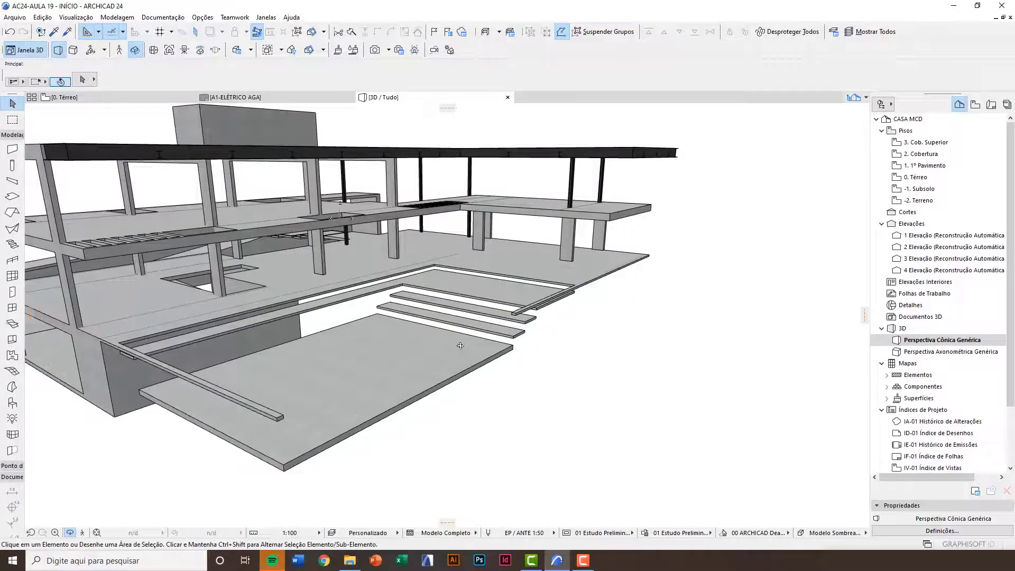
{"action": "scroll", "coordinate": [455, 349], "scroll_direction": "up", "scroll_amount": 2}
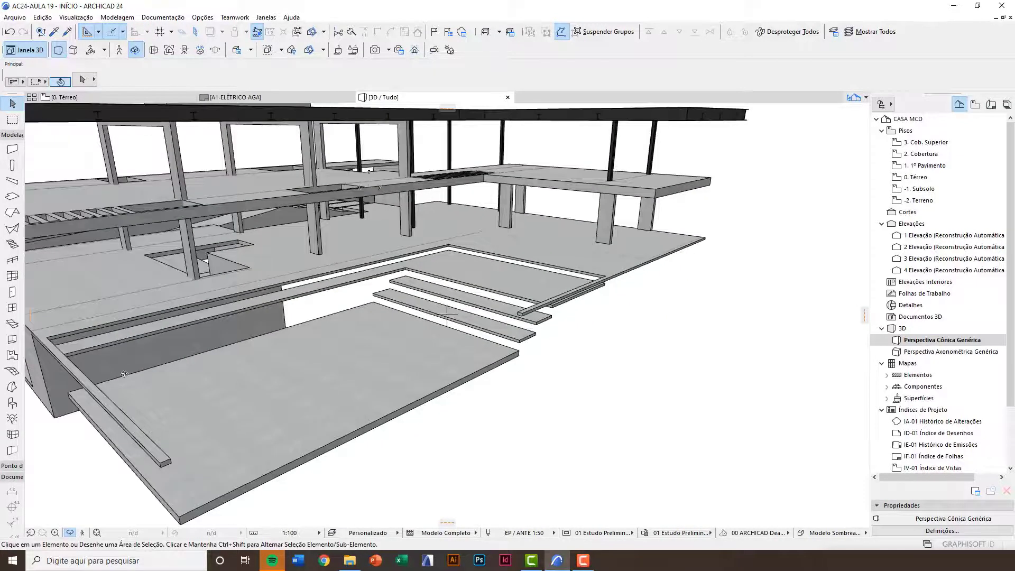
{"action": "left_click_drag", "start_coordinate": [124, 374], "coordinate": [114, 368]}
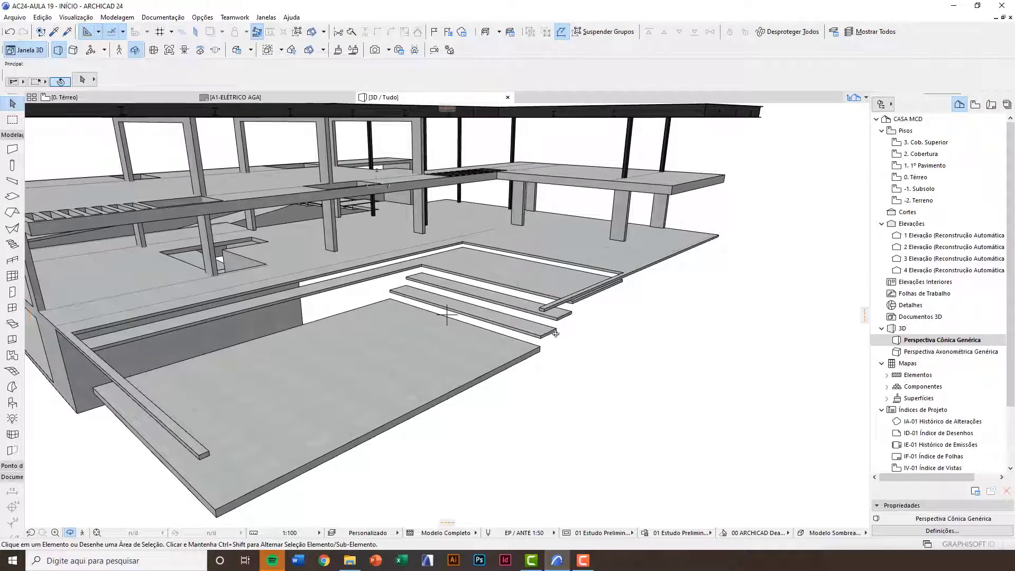
{"action": "left_click_drag", "start_coordinate": [560, 322], "coordinate": [565, 306]}
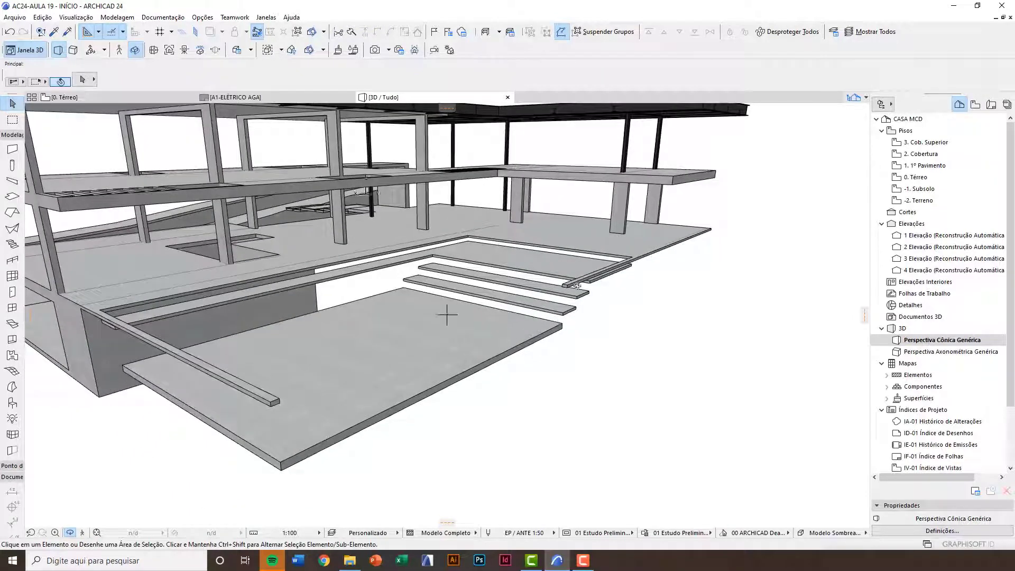
{"action": "key", "text": "Escape"}
{"action": "middle_click_drag", "start_coordinate": [437, 356], "coordinate": [483, 365]}
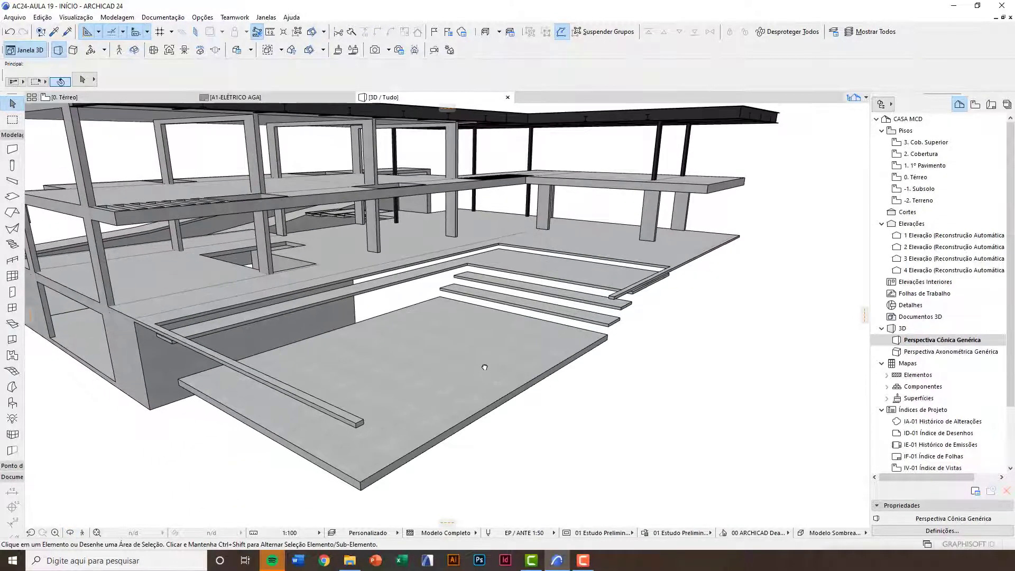
{"action": "scroll", "coordinate": [498, 427], "scroll_direction": "down", "scroll_amount": 3}
{"action": "scroll", "coordinate": [505, 426], "scroll_direction": "up", "scroll_amount": 4}
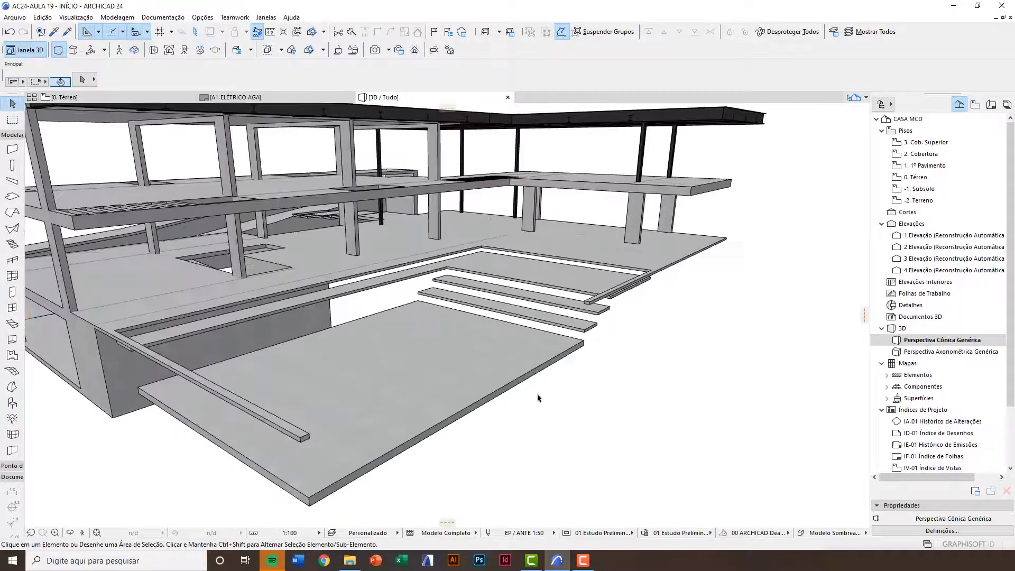
{"action": "scroll", "coordinate": [463, 362], "scroll_direction": "down", "scroll_amount": 3}
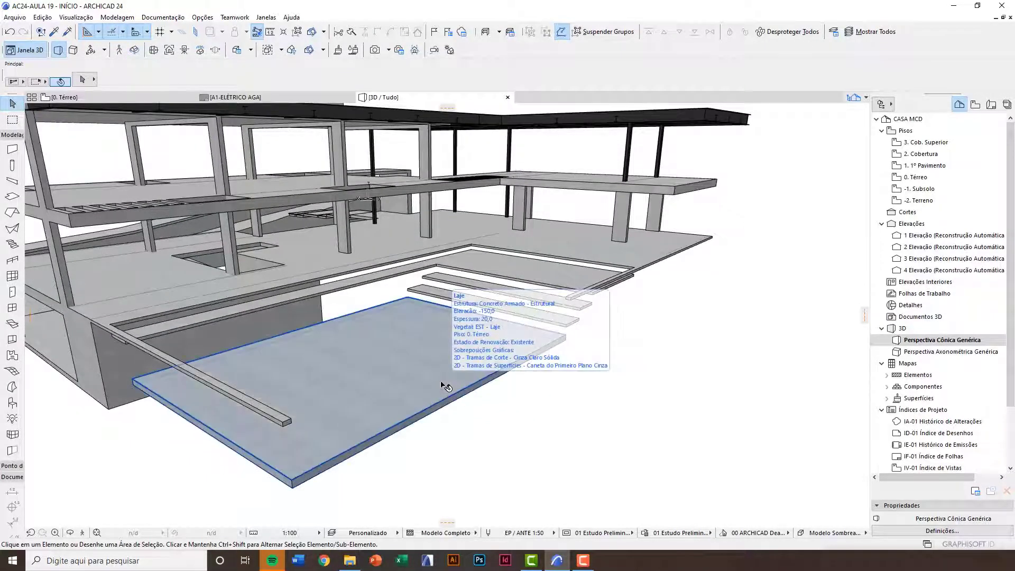
{"action": "scroll", "coordinate": [476, 405], "scroll_direction": "down", "scroll_amount": 3}
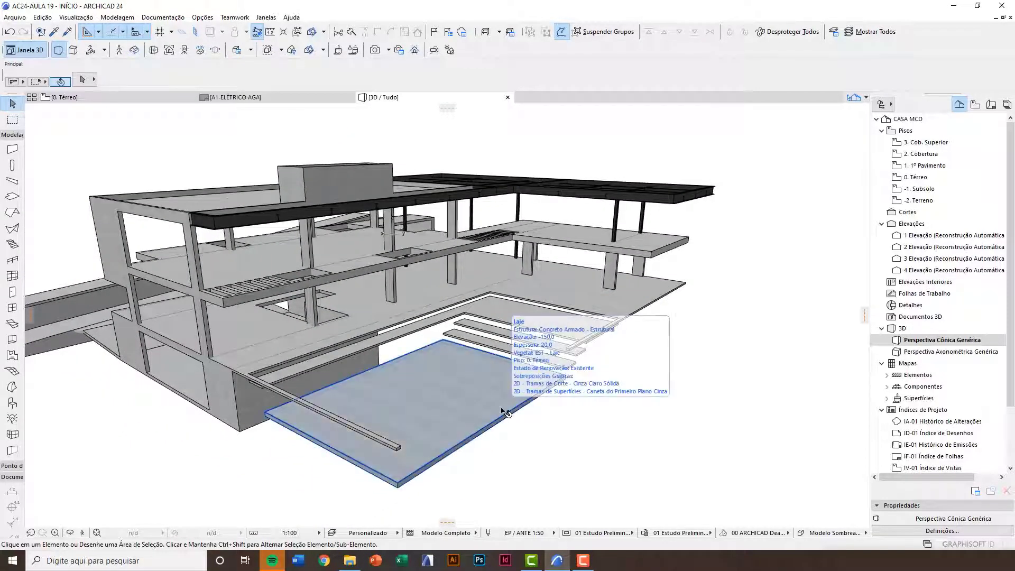
{"action": "scroll", "coordinate": [498, 432], "scroll_direction": "up", "scroll_amount": 1}
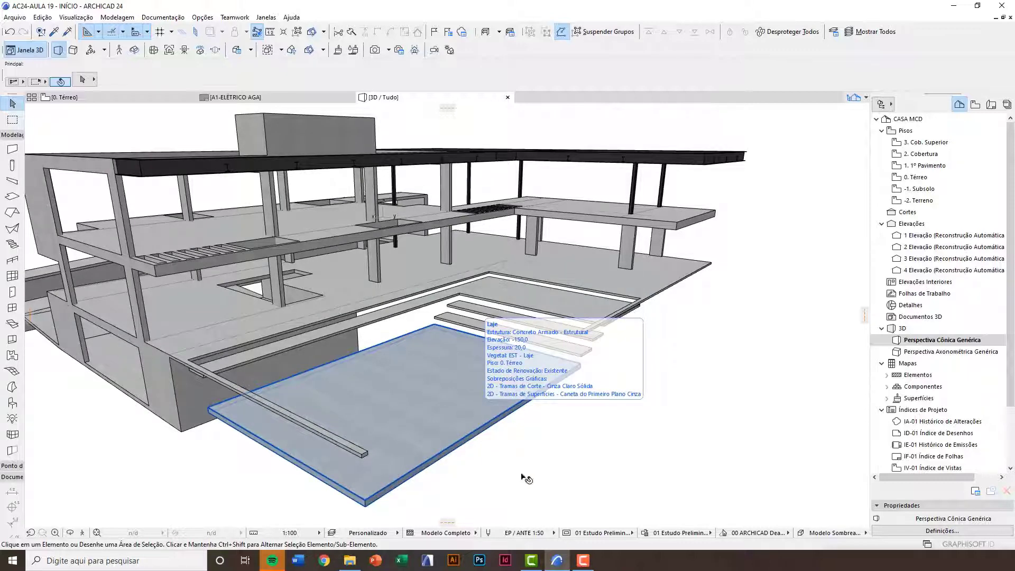
{"action": "left_click_drag", "start_coordinate": [534, 465], "coordinate": [491, 495]}
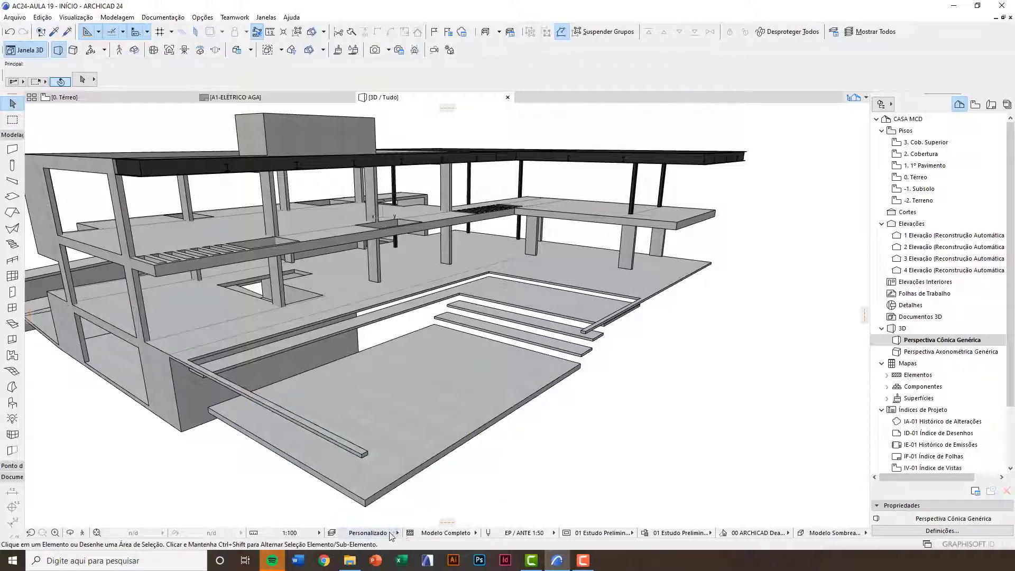
Preview the CERÂMICA VERDE image from the MATERIAIS folder in File Explorer and return to ARCHICAD
{"action": "left_click", "coordinate": [349, 560]}
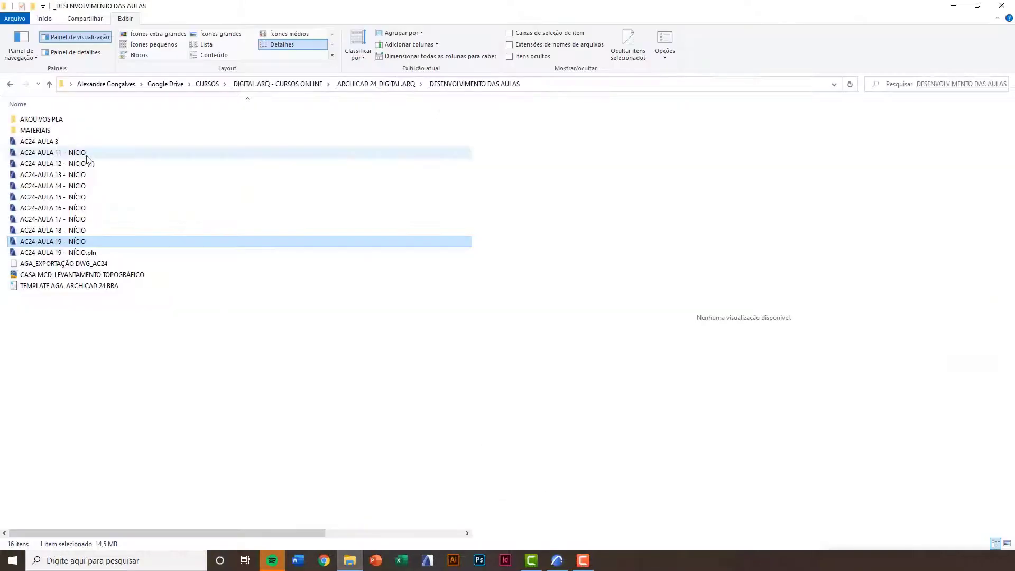
{"action": "double_click", "coordinate": [38, 130]}
{"action": "left_click", "coordinate": [36, 135]}
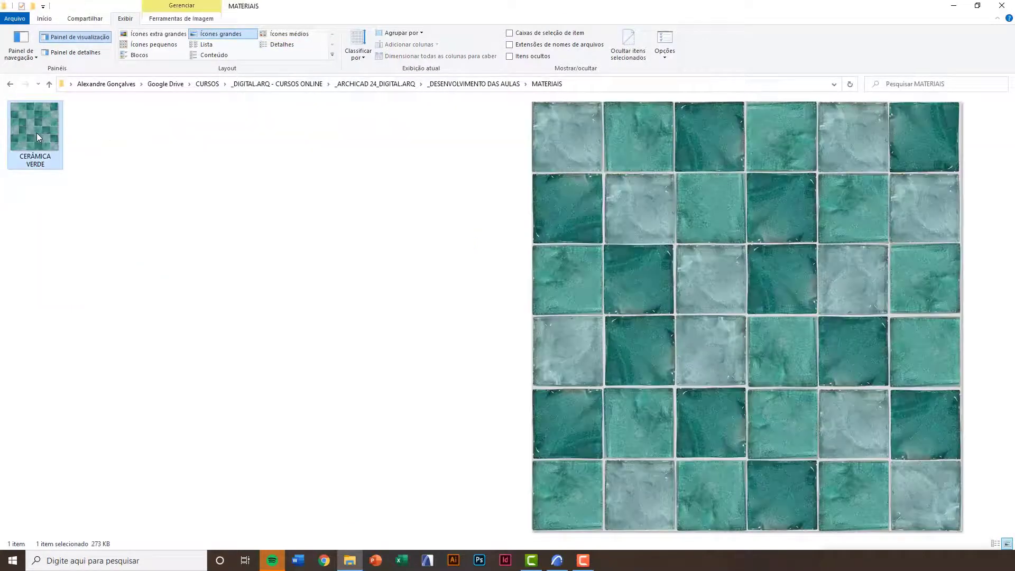
{"action": "left_click", "coordinate": [553, 558]}
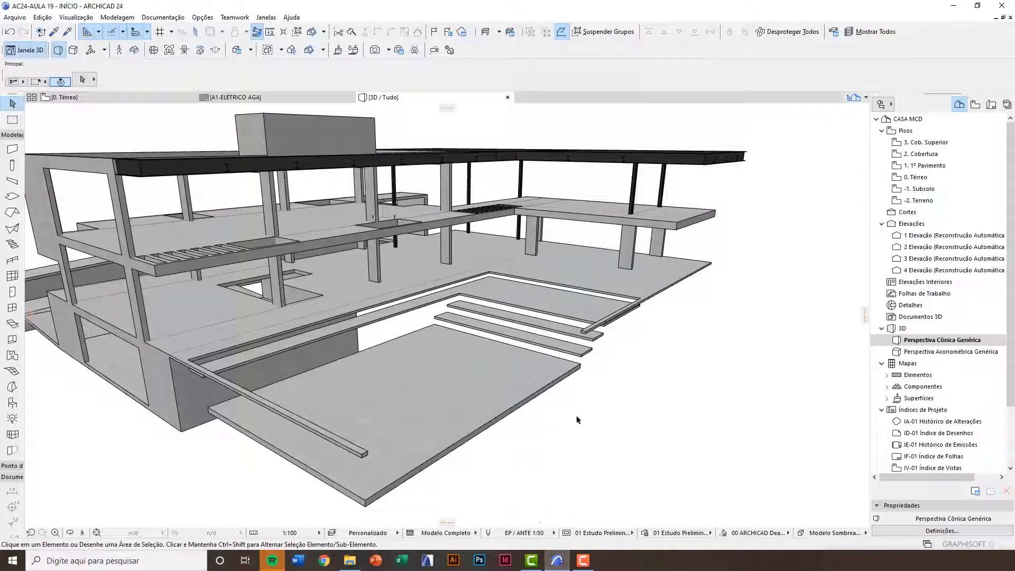
Create a new surface named "Ladrilhos - Cerâmica Verde" by duplicating Ladrilhos - Mosaico Azul Polido in the surface settings
{"action": "left_click", "coordinate": [206, 18]}
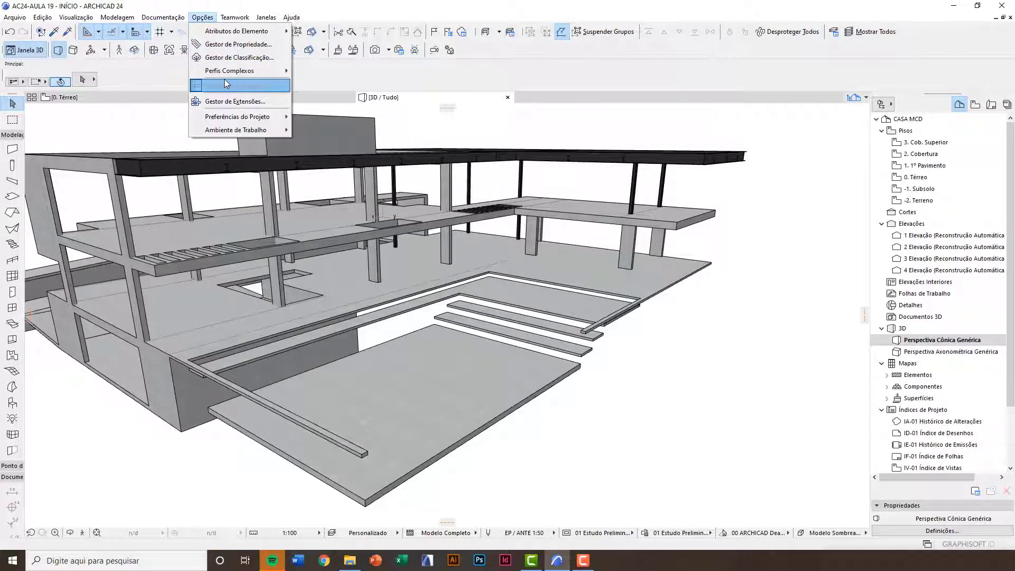
{"action": "mouse_move", "coordinate": [243, 31]}
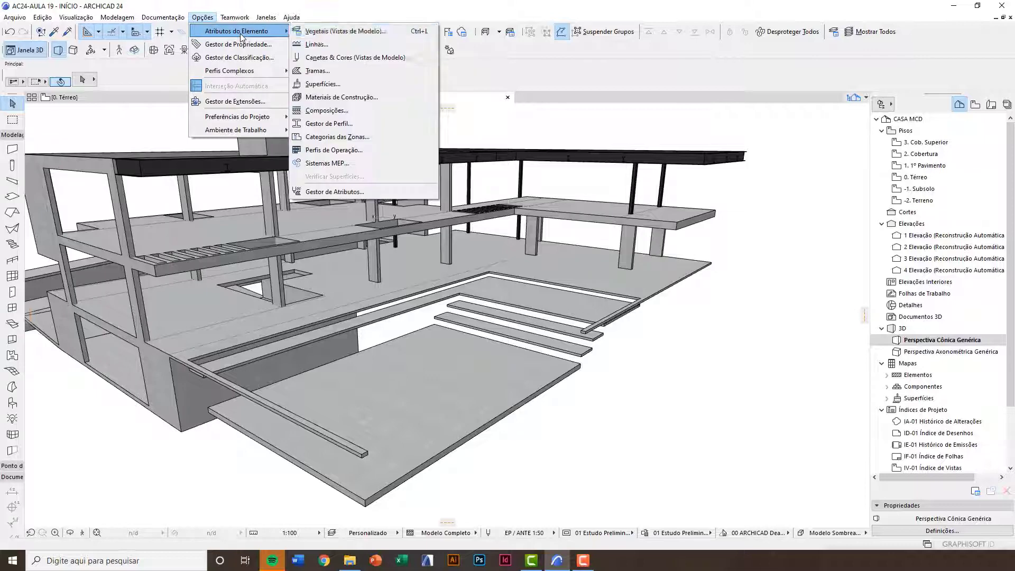
{"action": "left_click", "coordinate": [330, 86]}
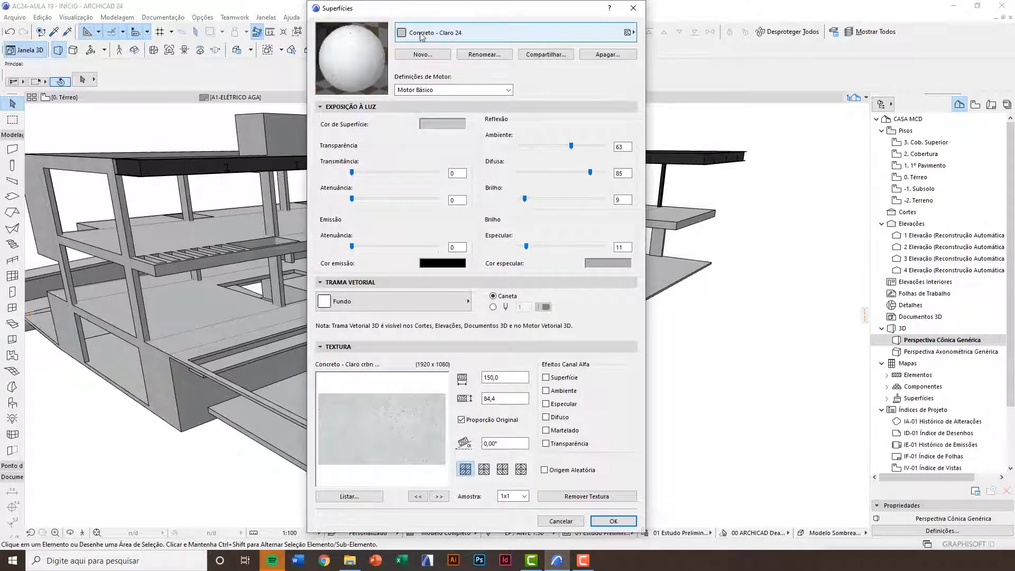
{"action": "left_click", "coordinate": [421, 32]}
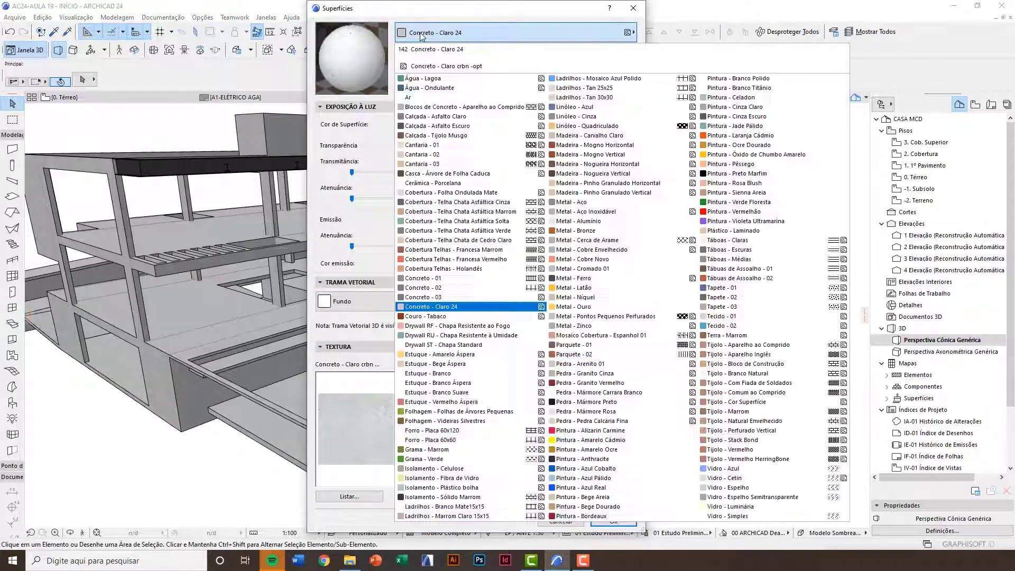
{"action": "left_click", "coordinate": [592, 79]}
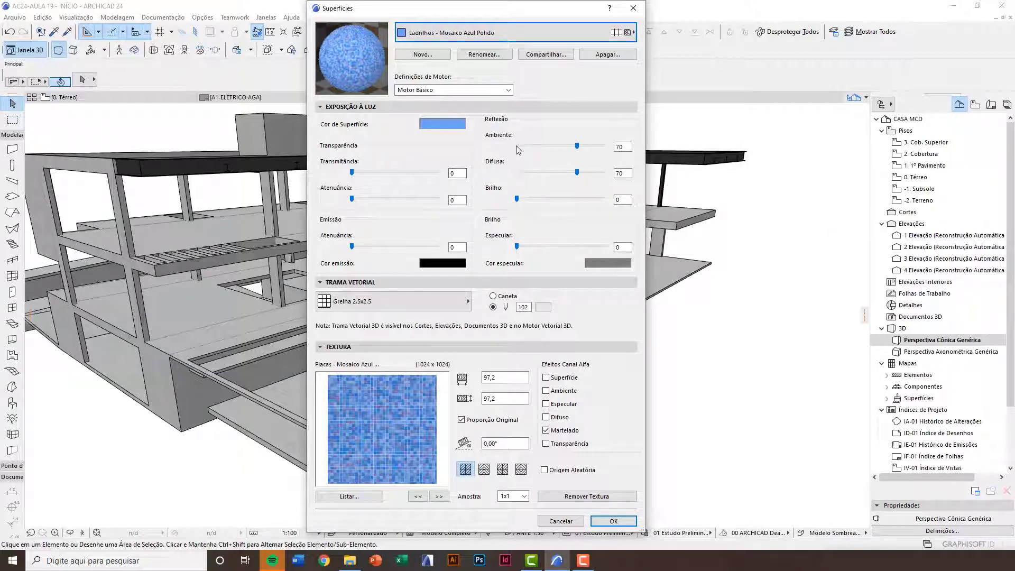
{"action": "left_click", "coordinate": [429, 54]}
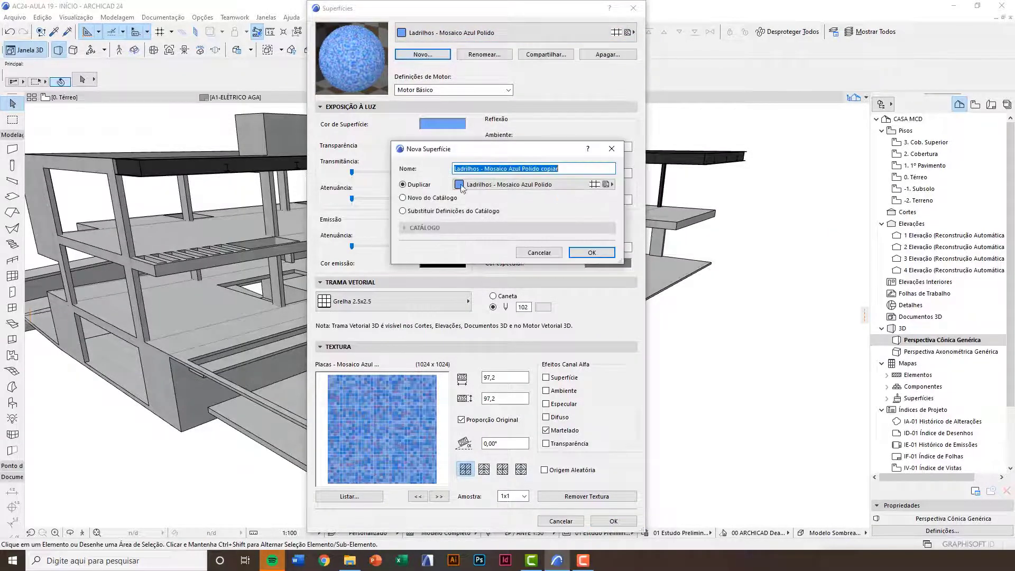
{"action": "left_click_drag", "start_coordinate": [554, 166], "coordinate": [483, 170]}
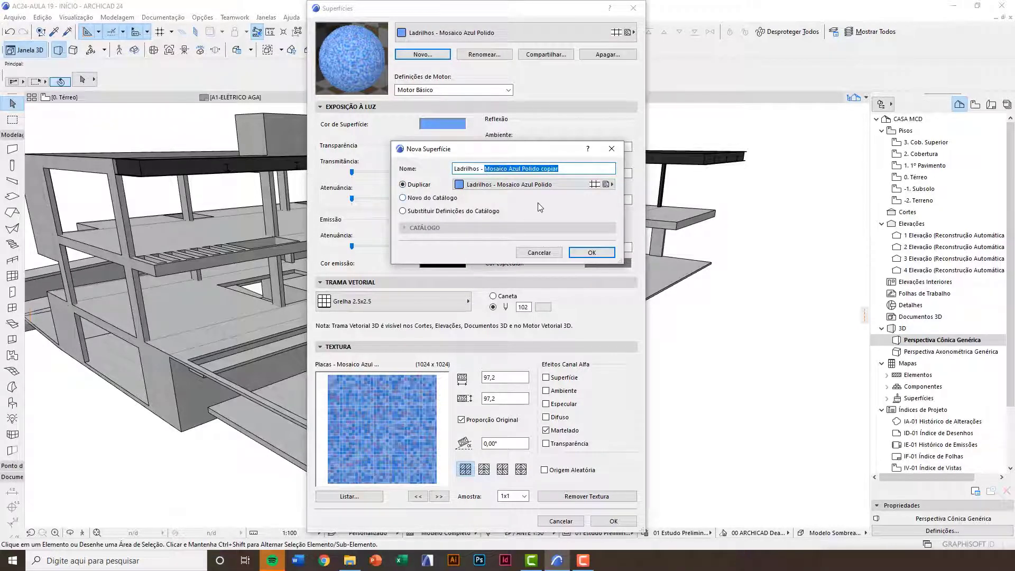
{"action": "type", "text": "Cer"}
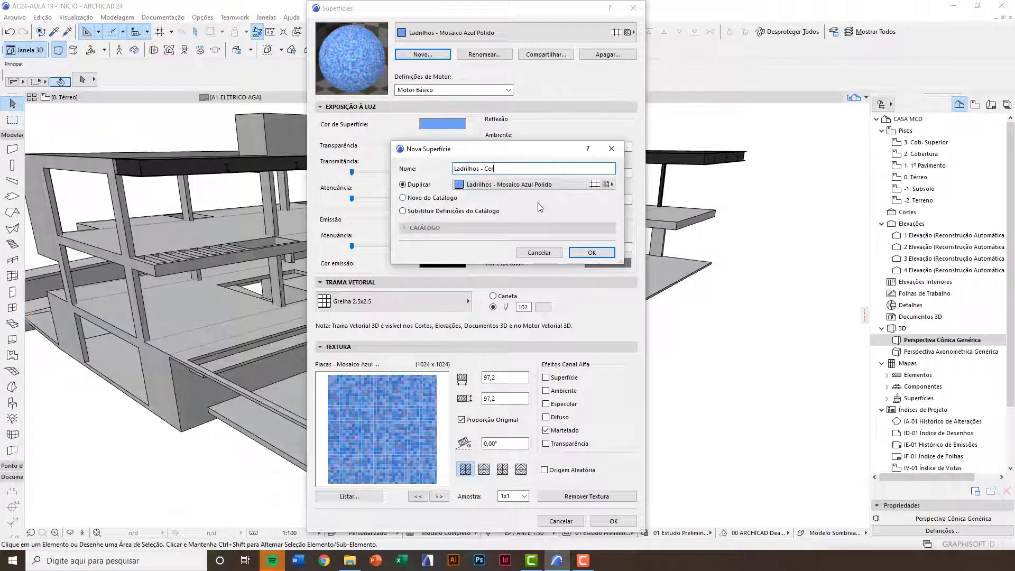
{"action": "type", "text": "âmica Verde"}
{"action": "left_click", "coordinate": [585, 252]}
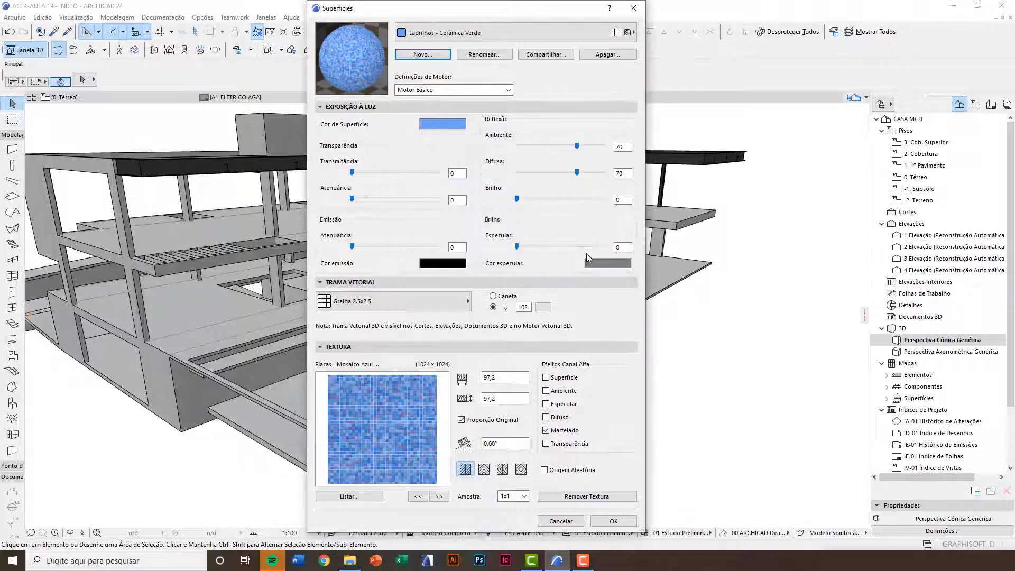
Set the surface colour of Ladrilhos - Cerâmica Verde to dark green, RGB 0, 128, 0
{"action": "left_click", "coordinate": [454, 127]}
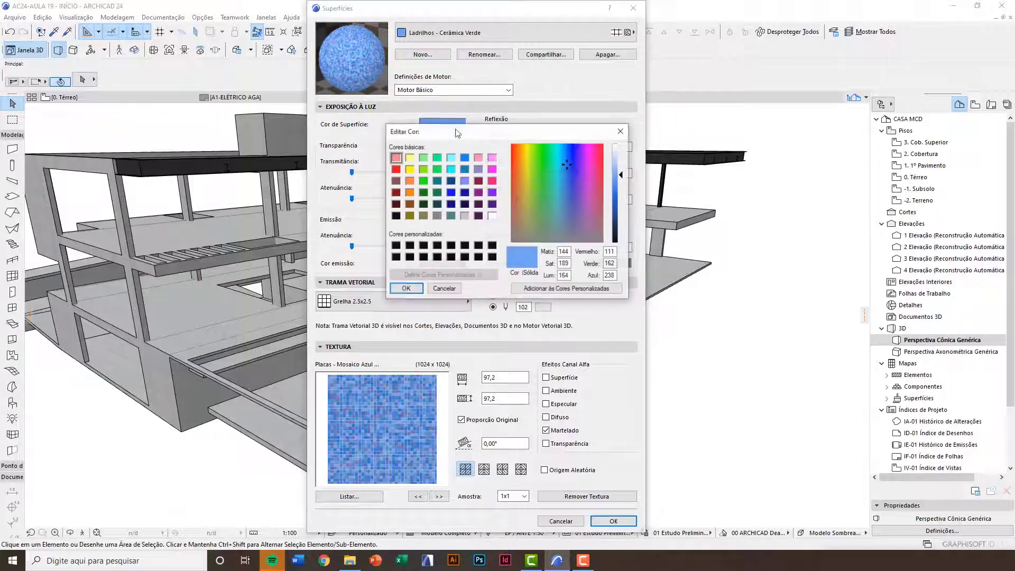
{"action": "left_click", "coordinate": [437, 182]}
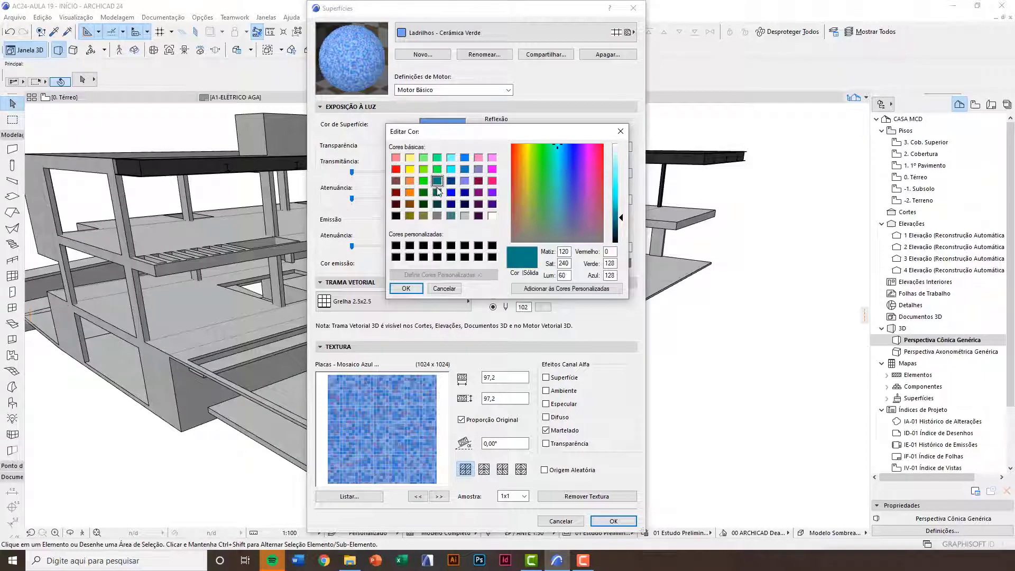
{"action": "left_click", "coordinate": [424, 192]}
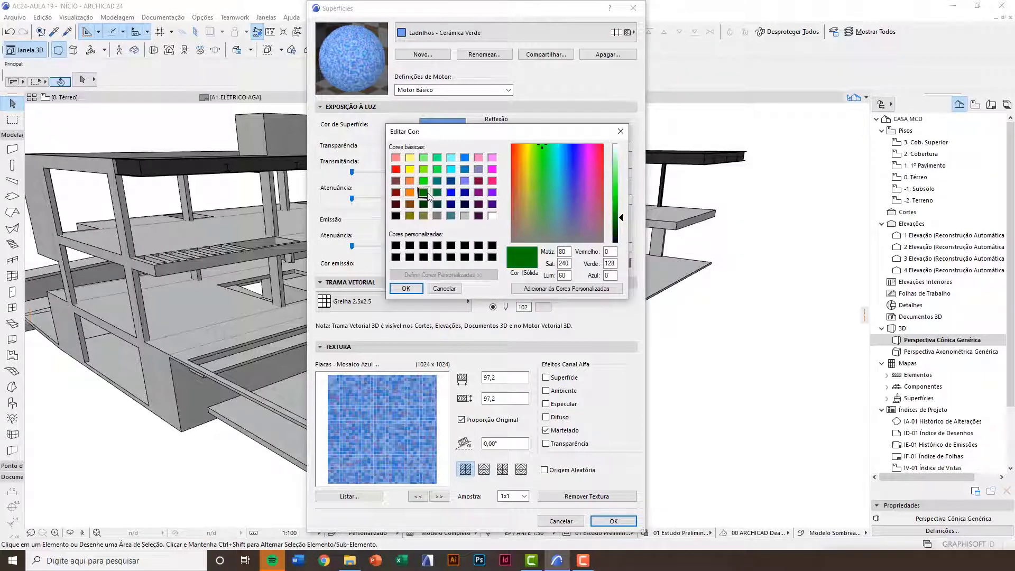
{"action": "left_click", "coordinate": [405, 288]}
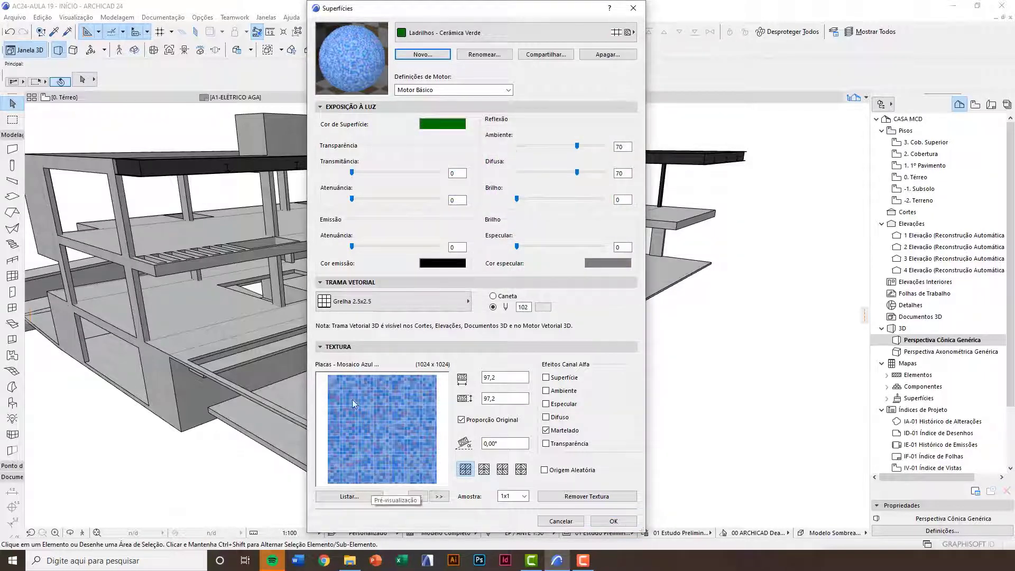
Replace the surface's texture with the CERÂMICA VERDE image from the MATERIAIS folder
{"action": "left_click", "coordinate": [331, 348]}
{"action": "left_click", "coordinate": [331, 347]}
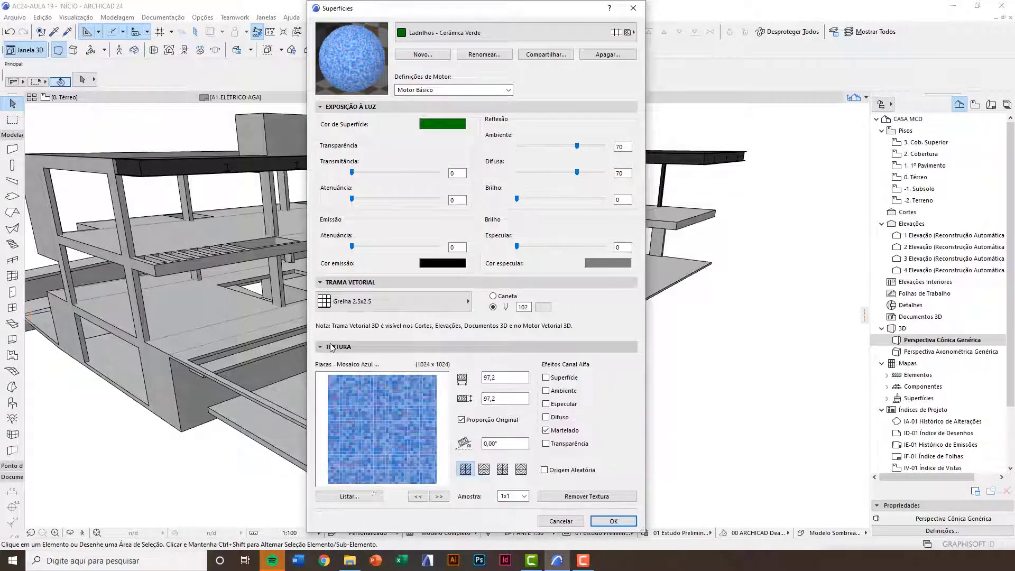
{"action": "left_click", "coordinate": [350, 497]}
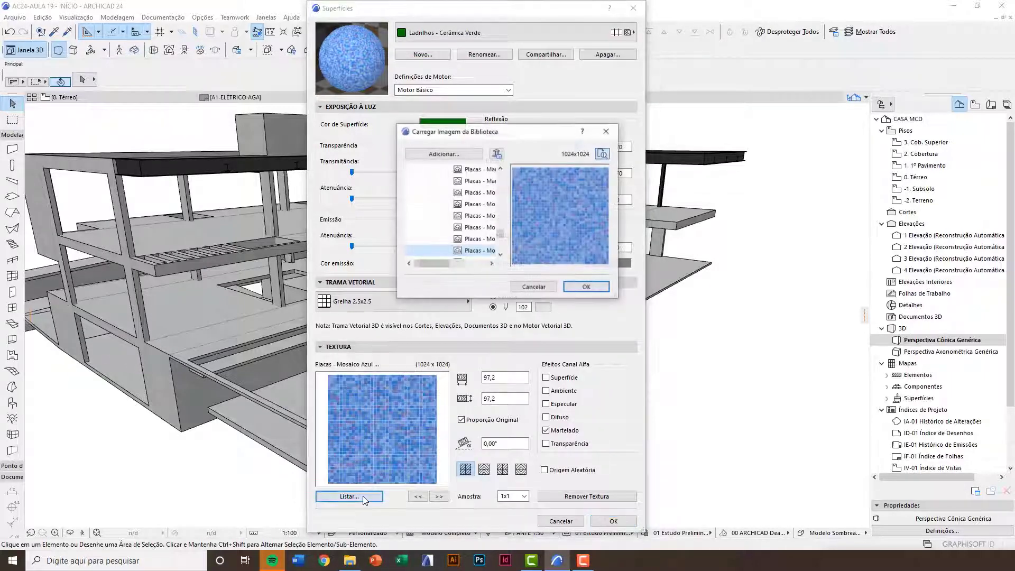
{"action": "left_click", "coordinate": [444, 153]}
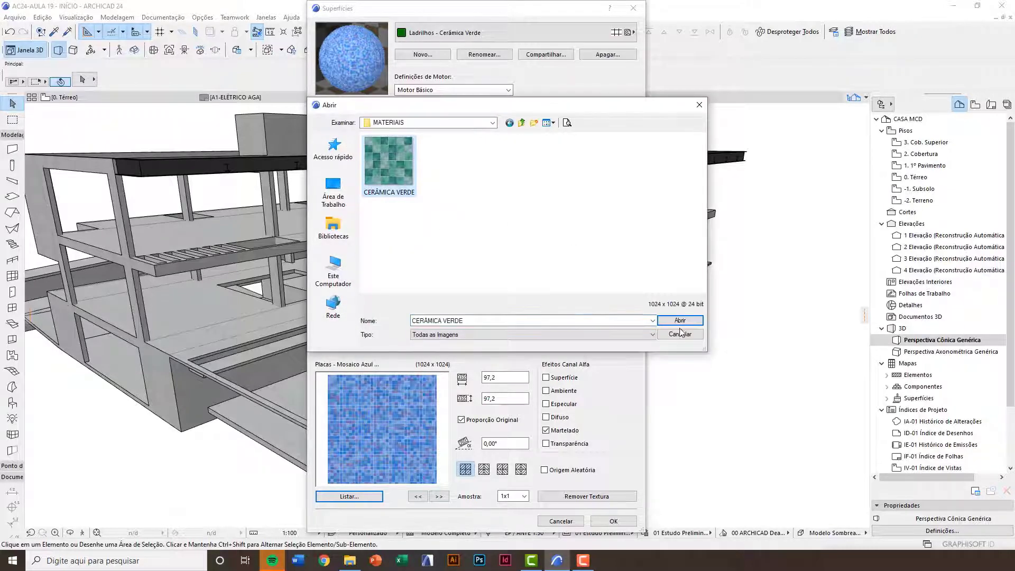
{"action": "left_click", "coordinate": [680, 321]}
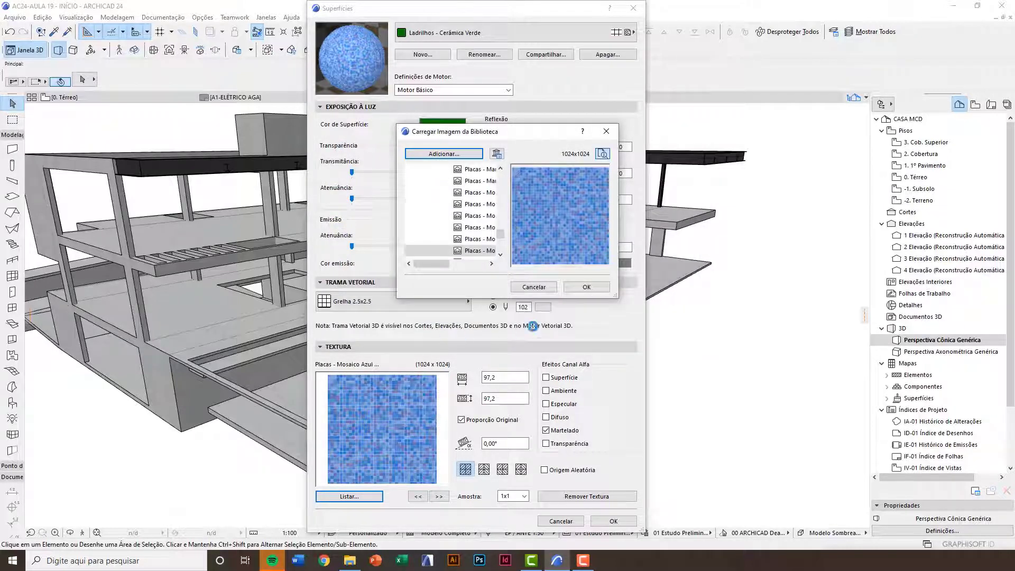
{"action": "left_click", "coordinate": [582, 290]}
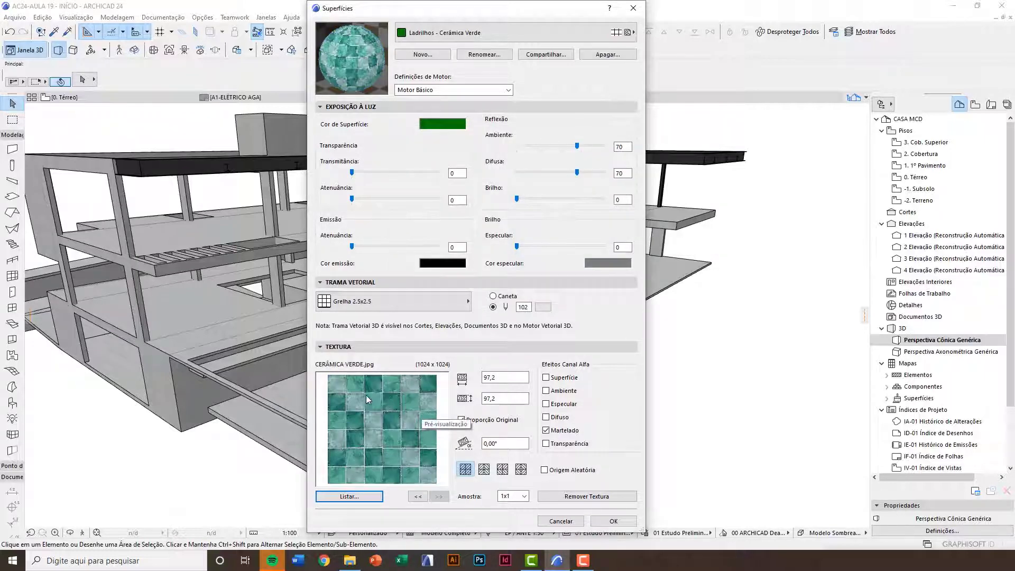
Set the green ceramic texture's size to 60 by 60, keeping its original proportion
{"action": "left_click", "coordinate": [484, 378]}
{"action": "left_click_drag", "start_coordinate": [484, 378], "coordinate": [501, 377]}
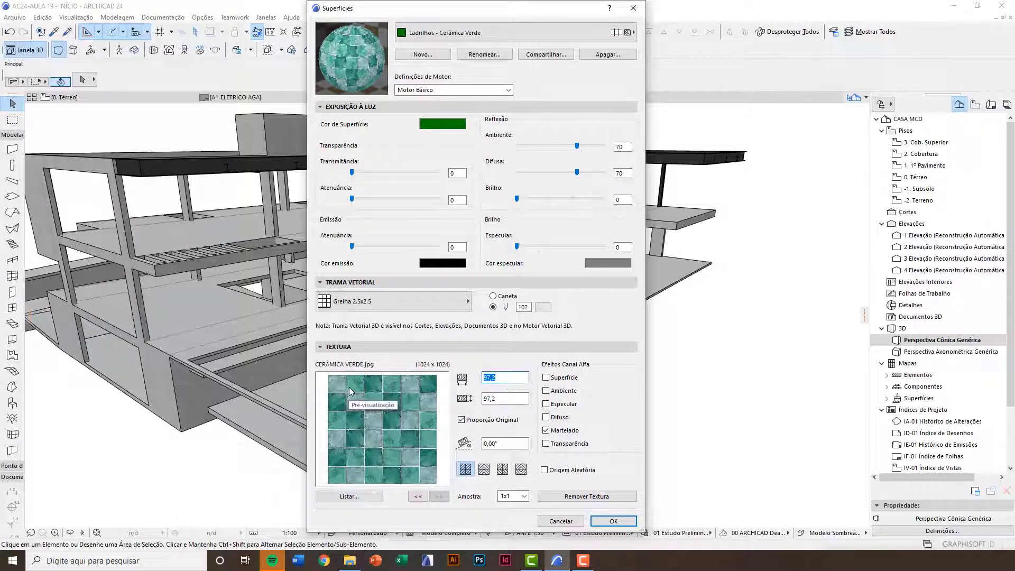
{"action": "left_click", "coordinate": [495, 399]}
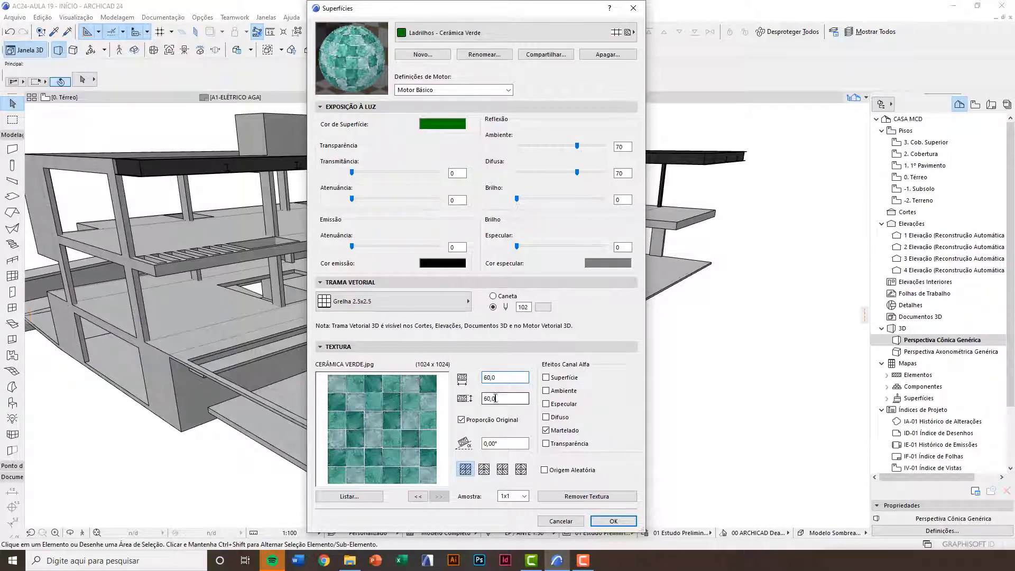
{"action": "left_click_drag", "start_coordinate": [499, 378], "coordinate": [475, 399]}
{"action": "left_click", "coordinate": [461, 421]}
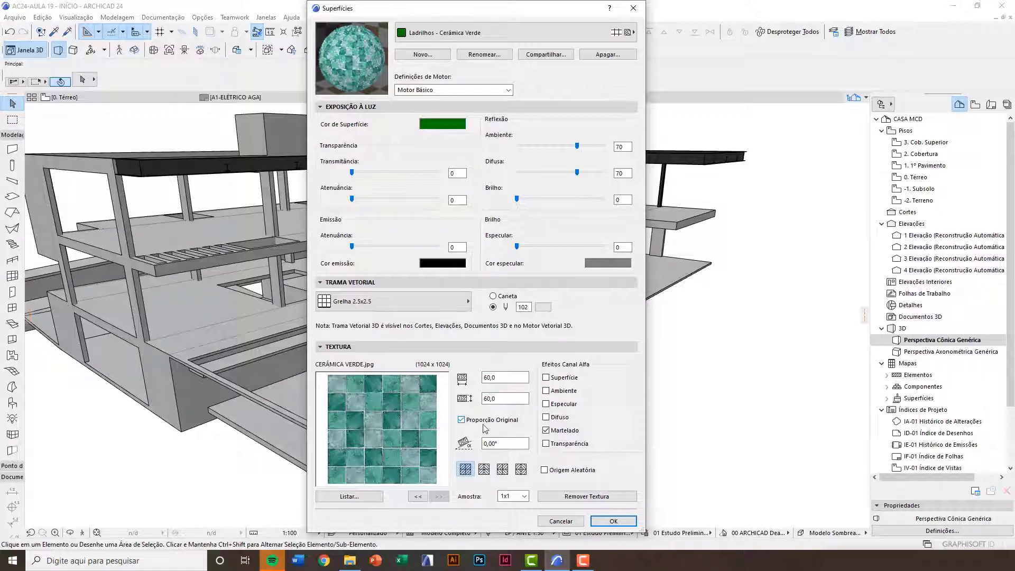
Update the surface's CineRender da MAXON settings from the basic engine and accept the surface settings
{"action": "left_click", "coordinate": [430, 91]}
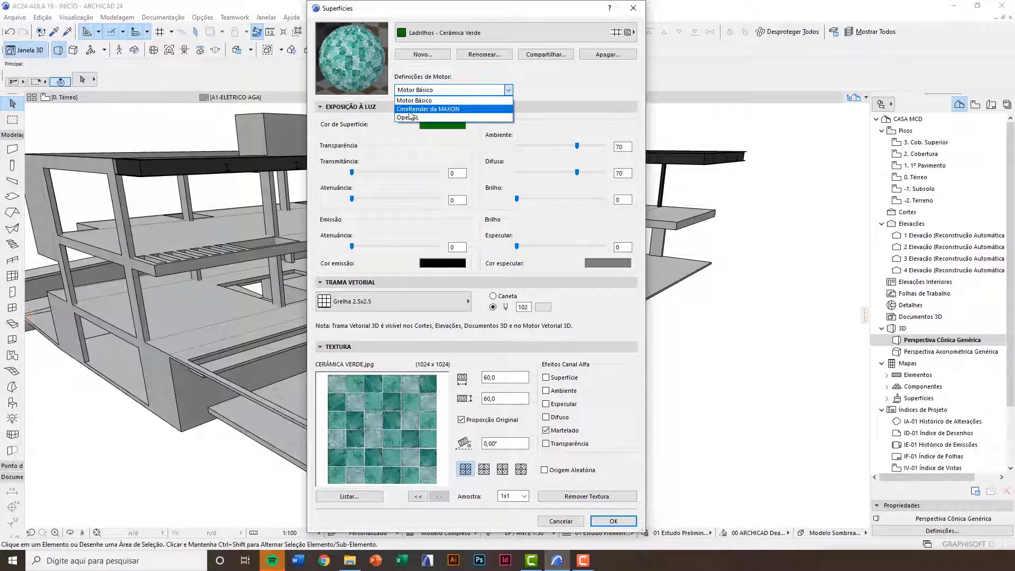
{"action": "left_click", "coordinate": [420, 109]}
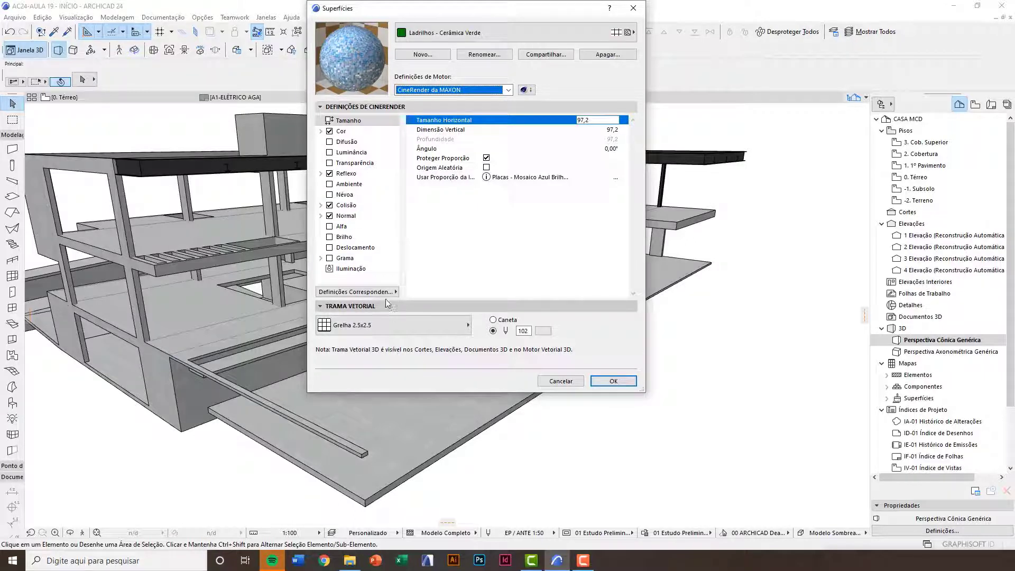
{"action": "left_click", "coordinate": [355, 292]}
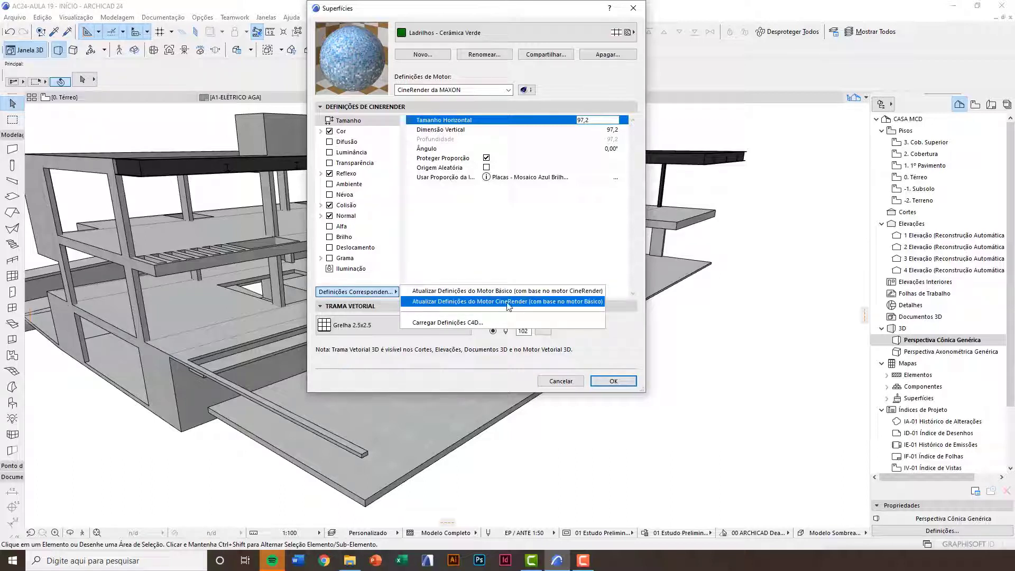
{"action": "left_click", "coordinate": [579, 302]}
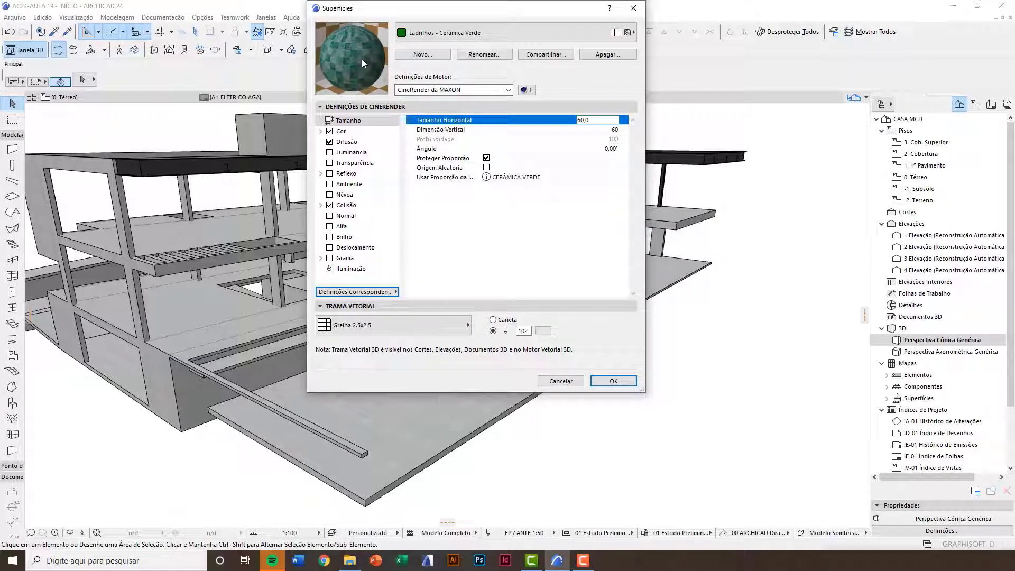
{"action": "left_click", "coordinate": [610, 382]}
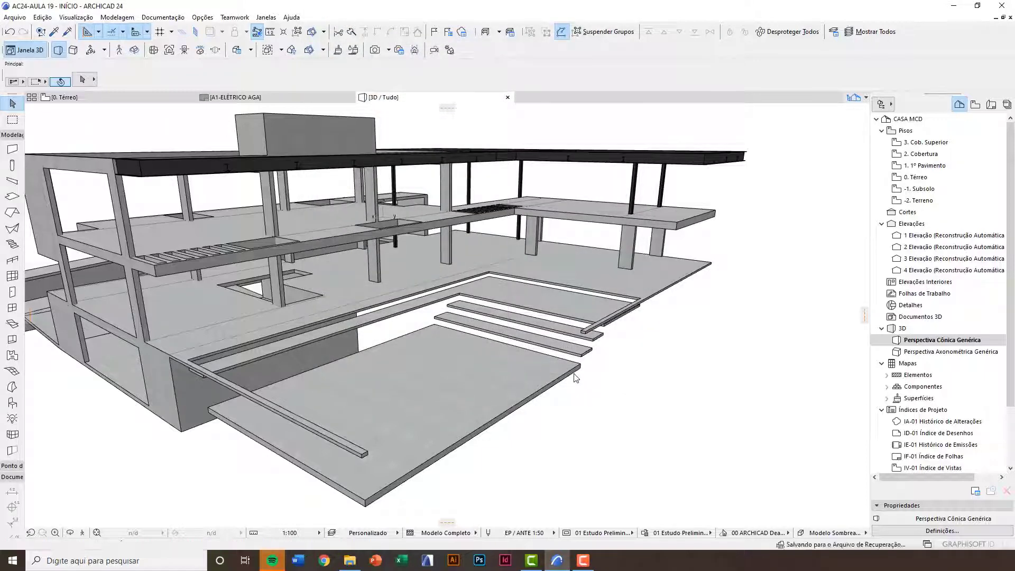
Unlink the surface overrides of the large lower slab, two narrow slabs and L-shaped slab, and set their top surface to Ladrilhos - Cerâmica Verde
{"action": "scroll", "coordinate": [542, 410], "scroll_direction": "up", "scroll_amount": 3}
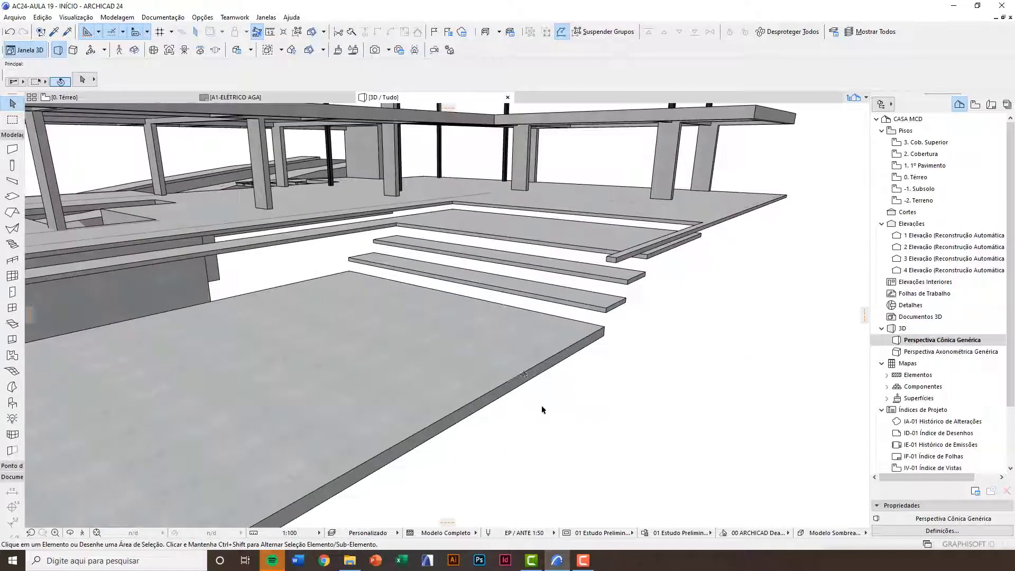
{"action": "left_click", "coordinate": [523, 347]}
{"action": "left_click", "coordinate": [526, 291], "text": "shift"}
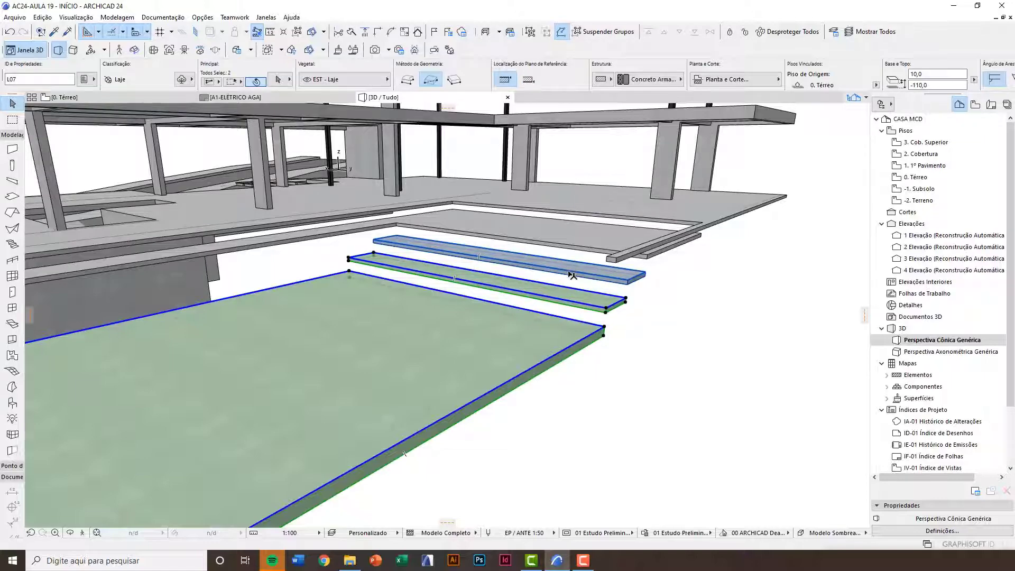
{"action": "left_click", "coordinate": [572, 272], "text": "shift"}
{"action": "middle_click_drag", "start_coordinate": [572, 272], "coordinate": [402, 249], "text": "shift"}
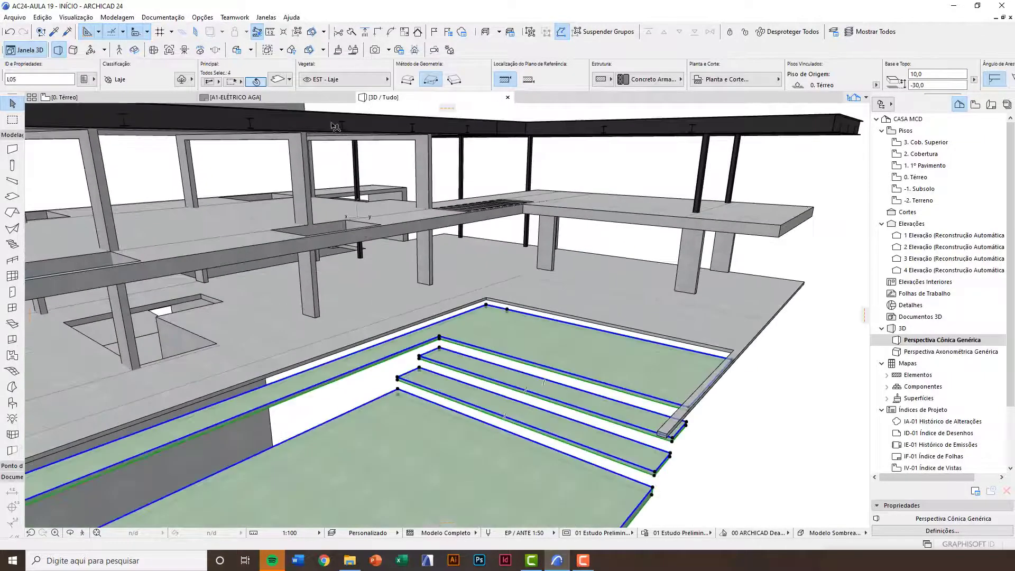
{"action": "key", "text": "ctrl+t"}
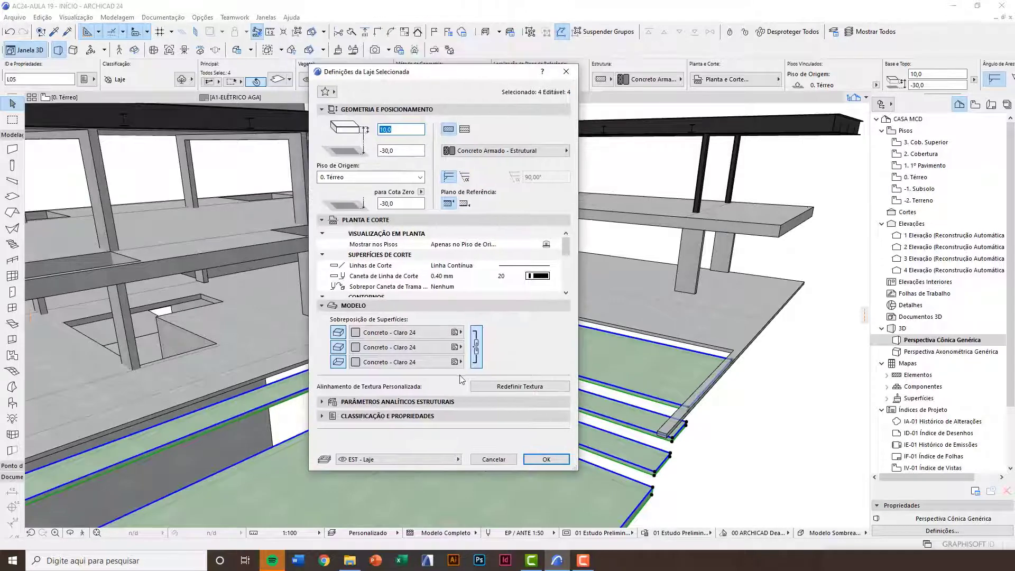
{"action": "left_click", "coordinate": [476, 346]}
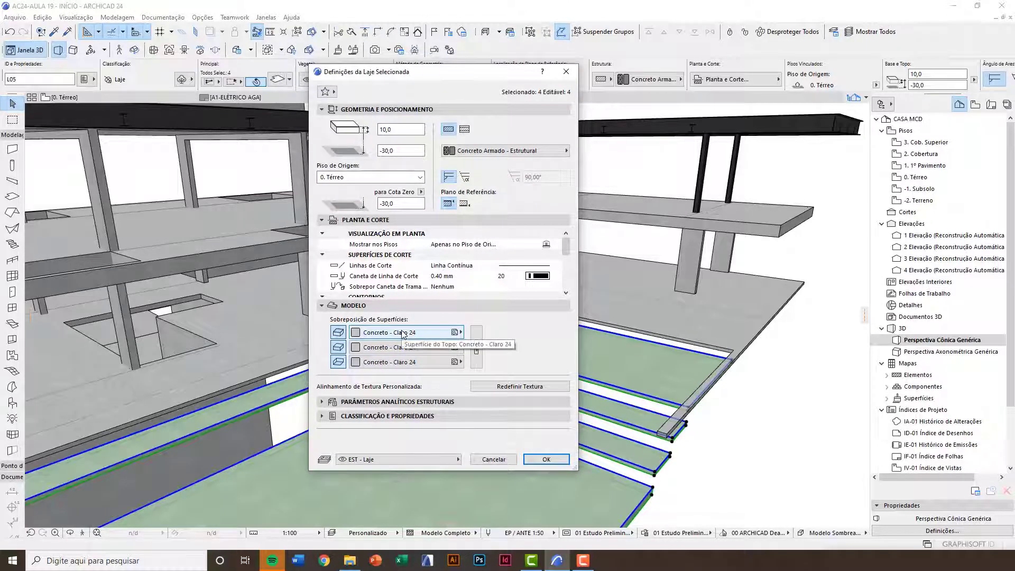
{"action": "left_click", "coordinate": [403, 333]}
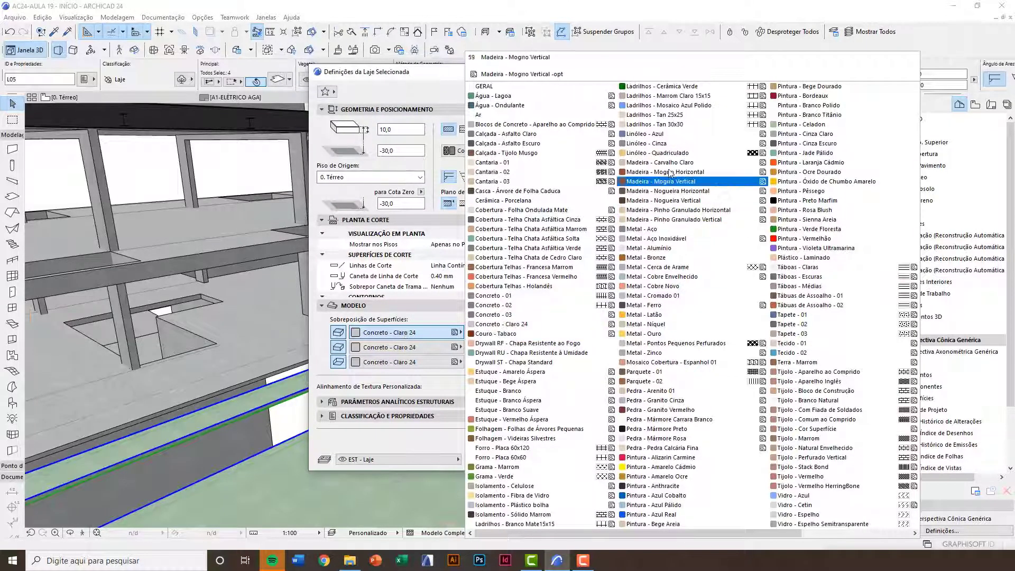
{"action": "left_click", "coordinate": [650, 87]}
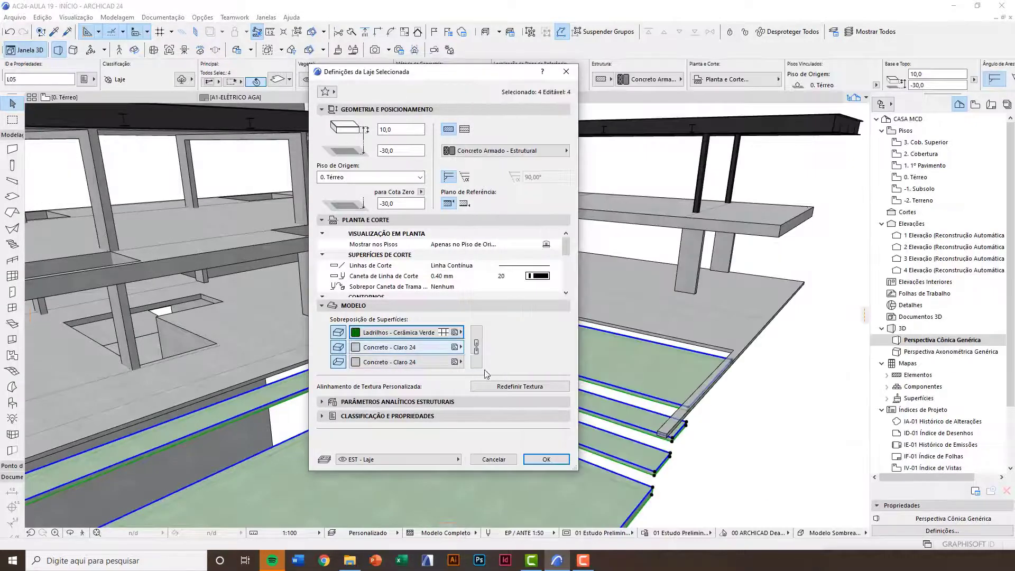
{"action": "left_click", "coordinate": [544, 459]}
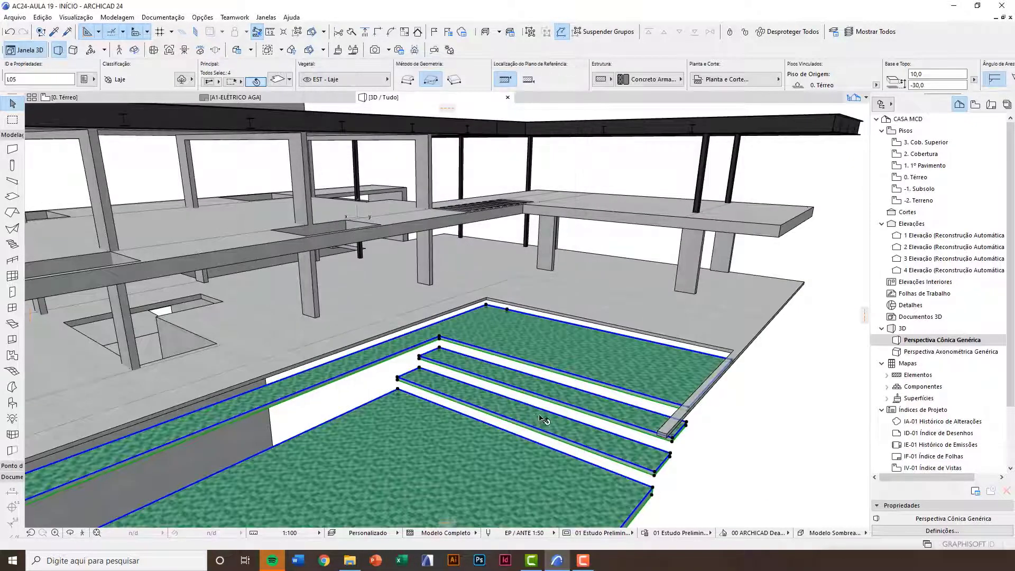
Examine the green tile texture on the stepped slabs up close and from around the house in 3D
{"action": "scroll", "coordinate": [618, 421], "scroll_direction": "up", "scroll_amount": 5}
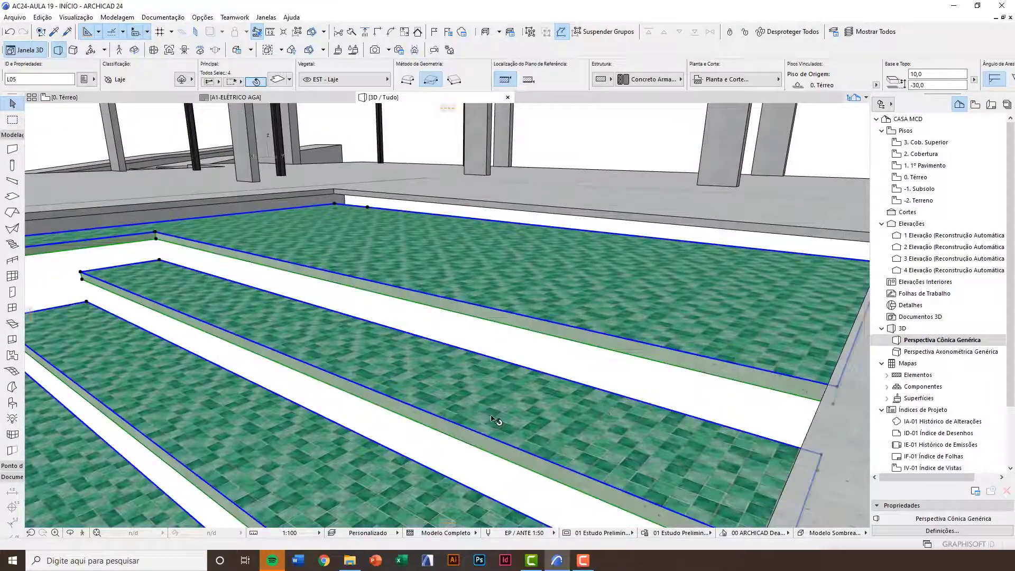
{"action": "key", "text": "Escape"}
{"action": "scroll", "coordinate": [494, 418], "scroll_direction": "up", "scroll_amount": 5}
{"action": "middle_click_drag", "start_coordinate": [393, 425], "coordinate": [627, 351], "text": "shift"}
{"action": "scroll", "coordinate": [627, 351], "scroll_direction": "down", "scroll_amount": 10}
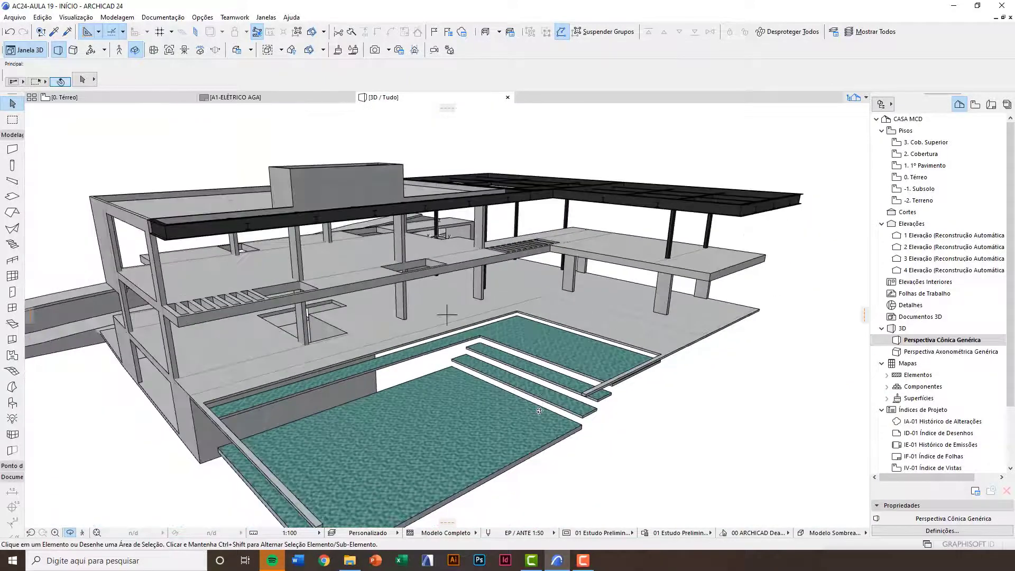
{"action": "left_click_drag", "start_coordinate": [539, 408], "coordinate": [594, 413], "text": "shift"}
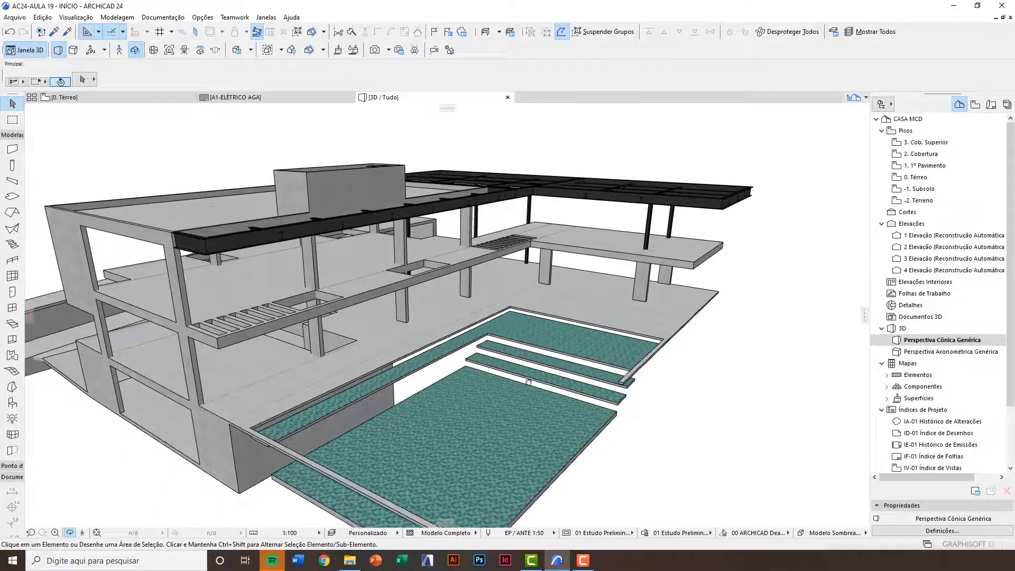
{"action": "middle_click_drag", "start_coordinate": [594, 413], "coordinate": [511, 376]}
On the ground floor plan, set the default wall's base offset to -170 and its height to 160
{"action": "key", "text": "F2"}
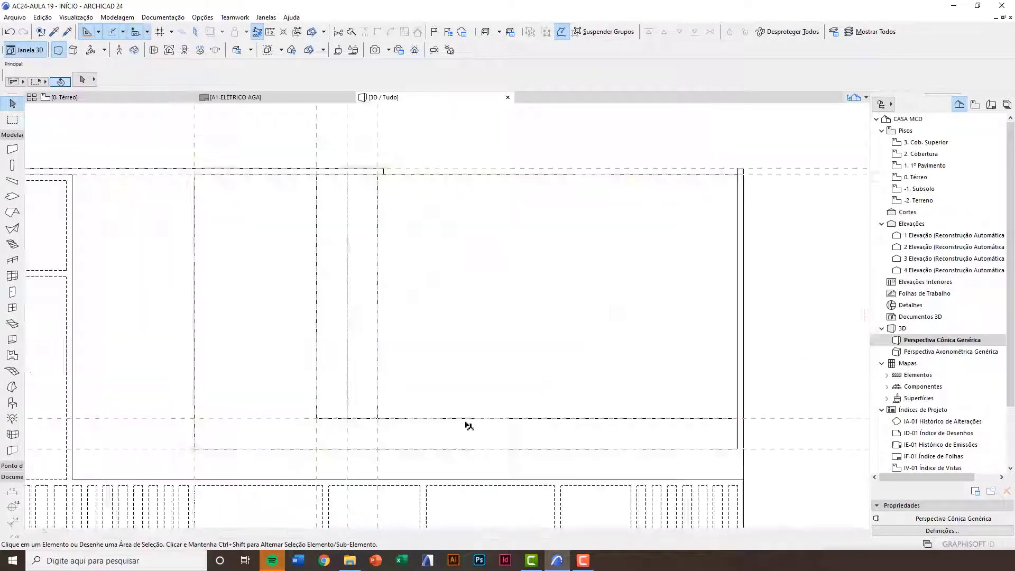
{"action": "scroll", "coordinate": [412, 344], "scroll_direction": "up", "scroll_amount": 3}
{"action": "scroll", "coordinate": [415, 346], "scroll_direction": "up", "scroll_amount": 4}
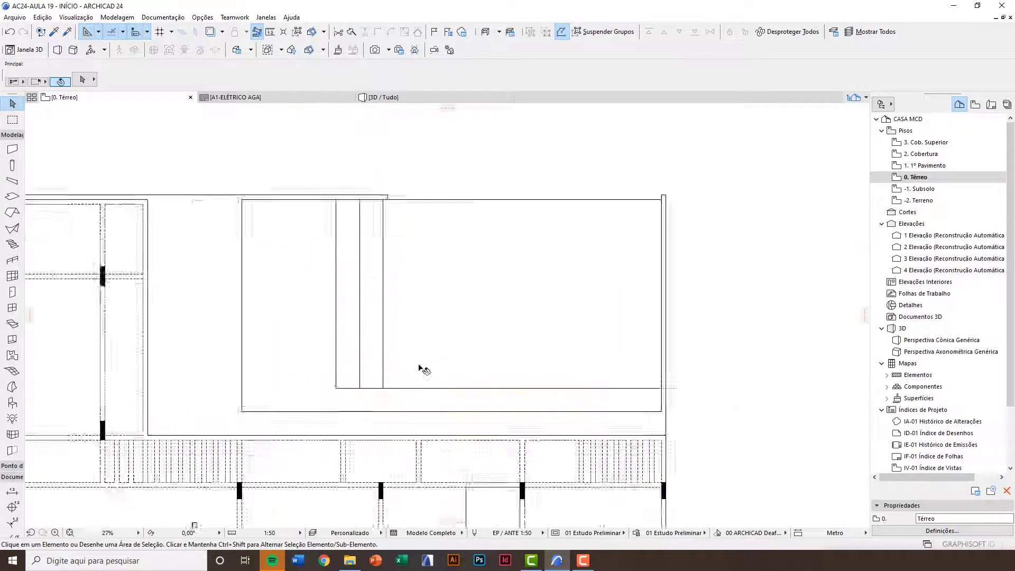
{"action": "left_click", "coordinate": [16, 152]}
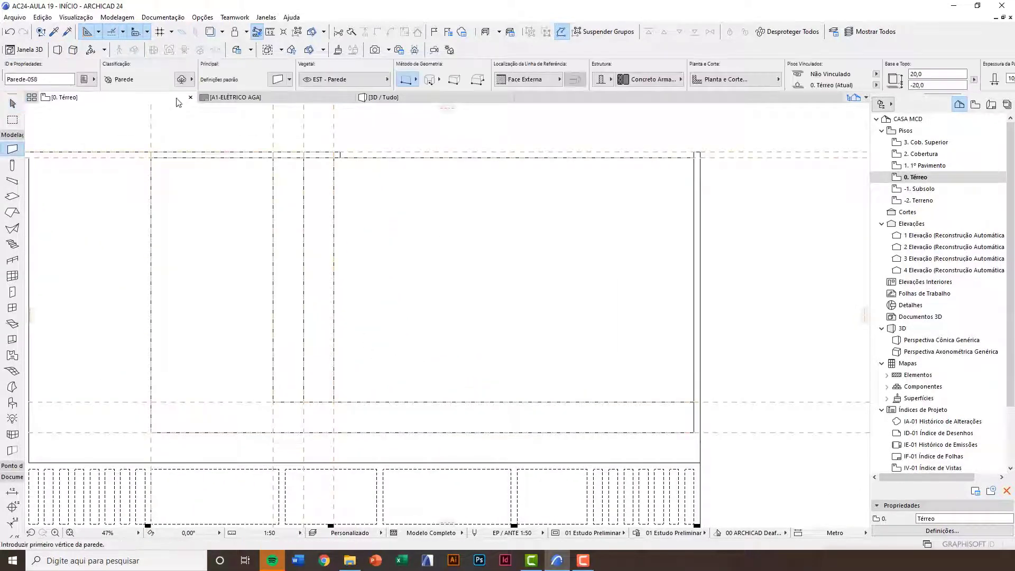
{"action": "left_click", "coordinate": [277, 80]}
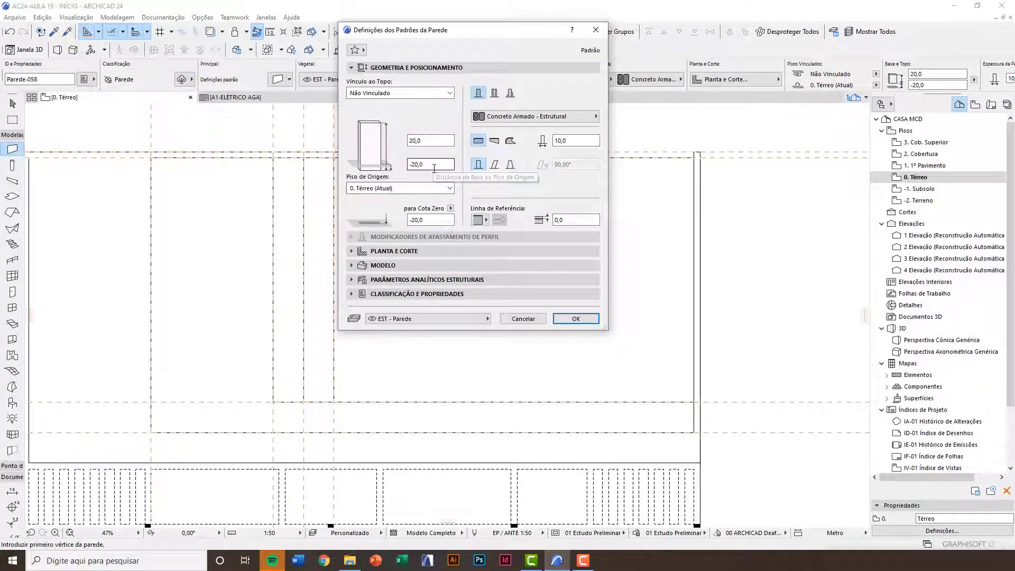
{"action": "left_click_drag", "start_coordinate": [435, 167], "coordinate": [389, 168]}
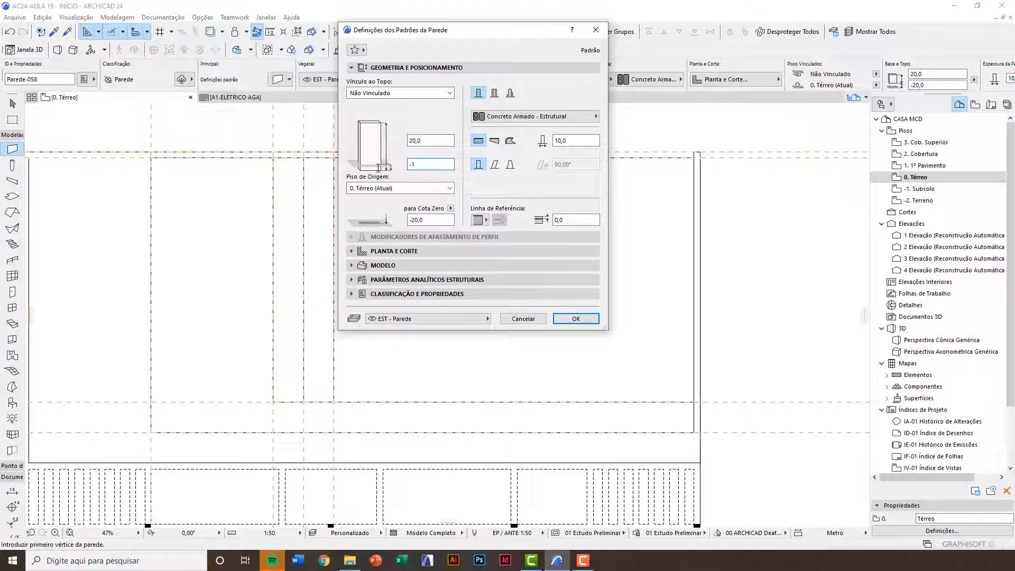
{"action": "double_click", "coordinate": [410, 141]}
{"action": "type", "text": "160"}
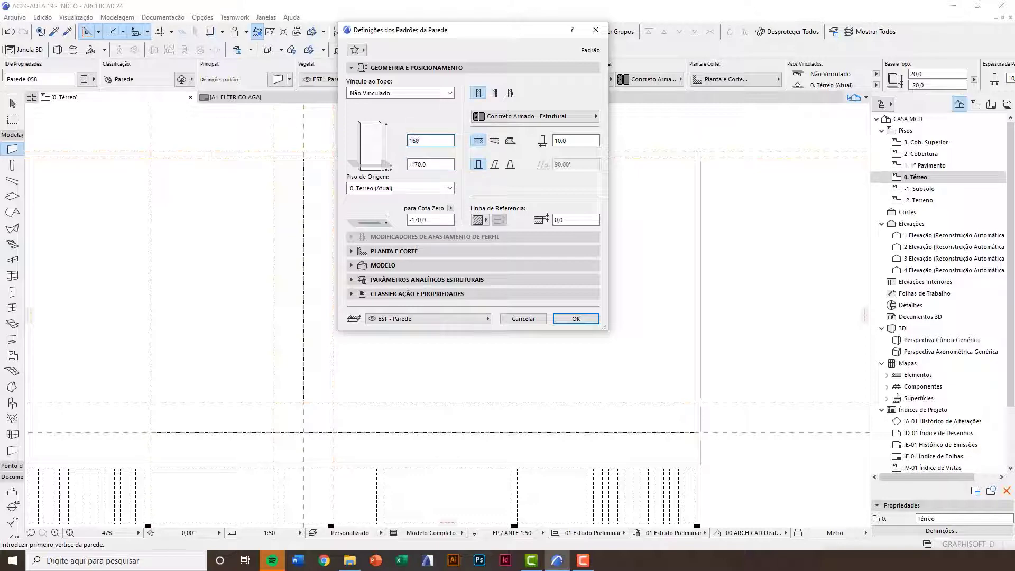
{"action": "type", "text": ",0"}
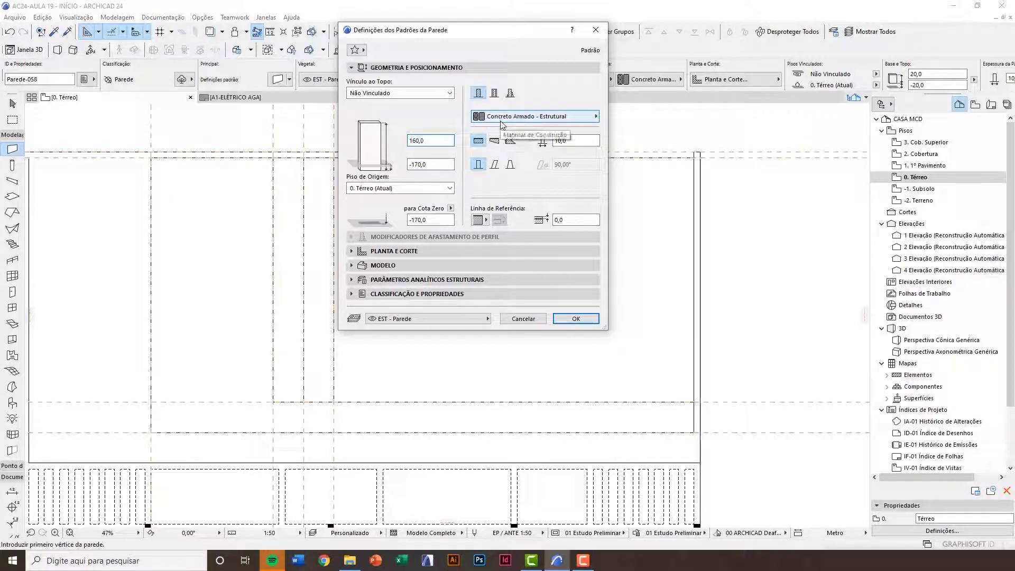
Set the default wall's thickness to 20, keeping the Concreto Armado - Estrutural material and the EST - Parede layer
{"action": "left_click", "coordinate": [509, 119]}
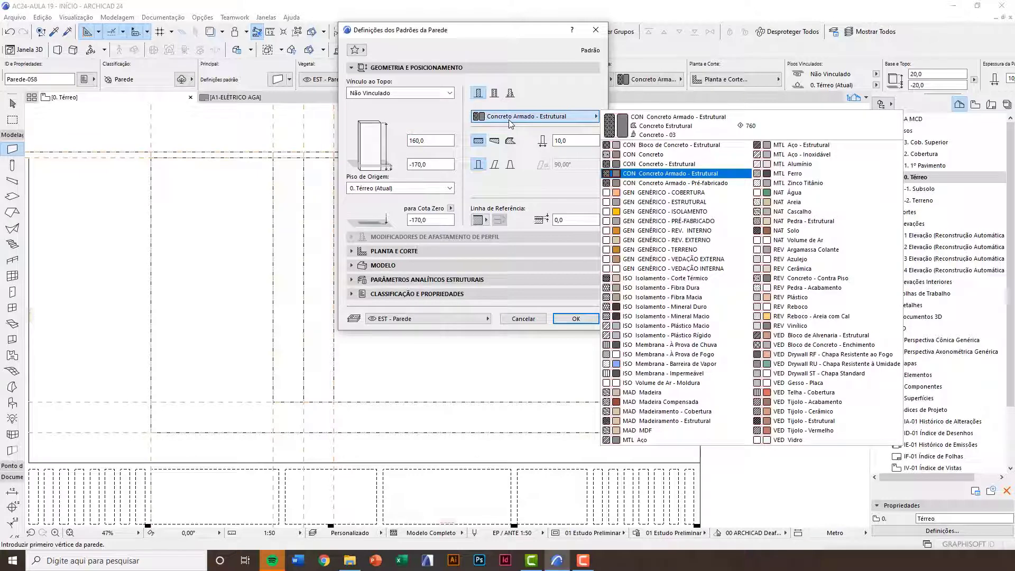
{"action": "left_click", "coordinate": [509, 120]}
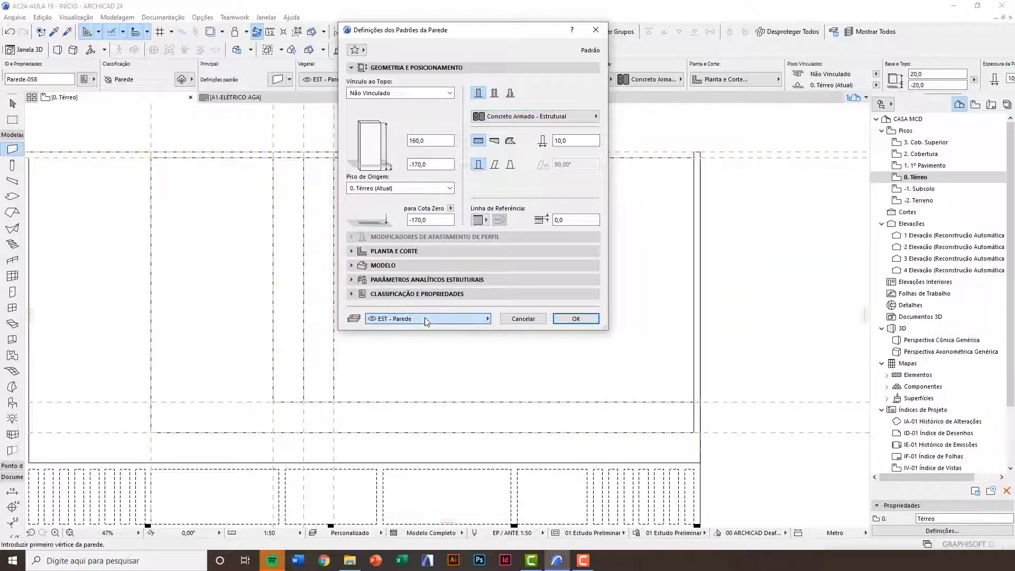
{"action": "left_click", "coordinate": [427, 319]}
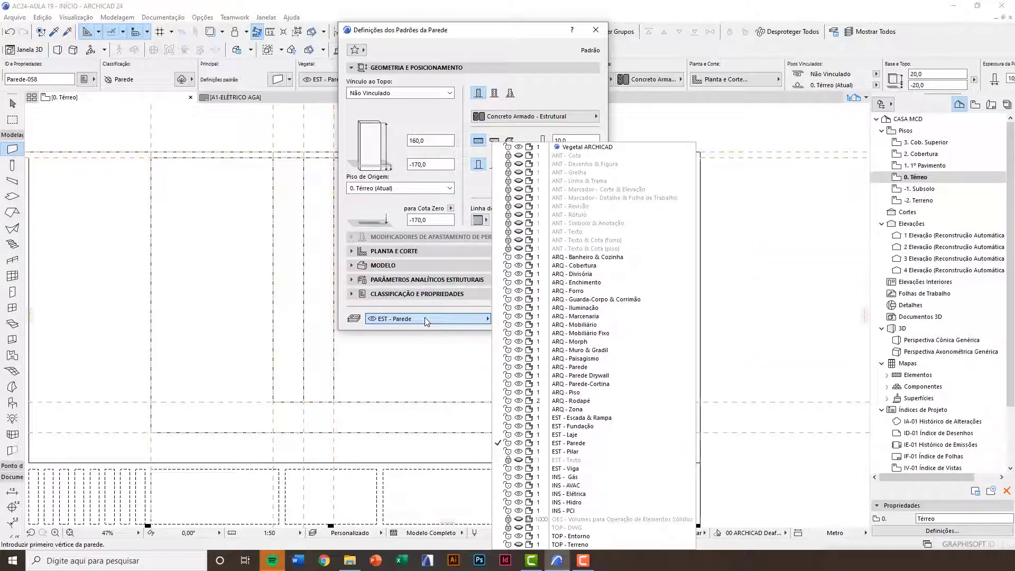
{"action": "left_click", "coordinate": [426, 319]}
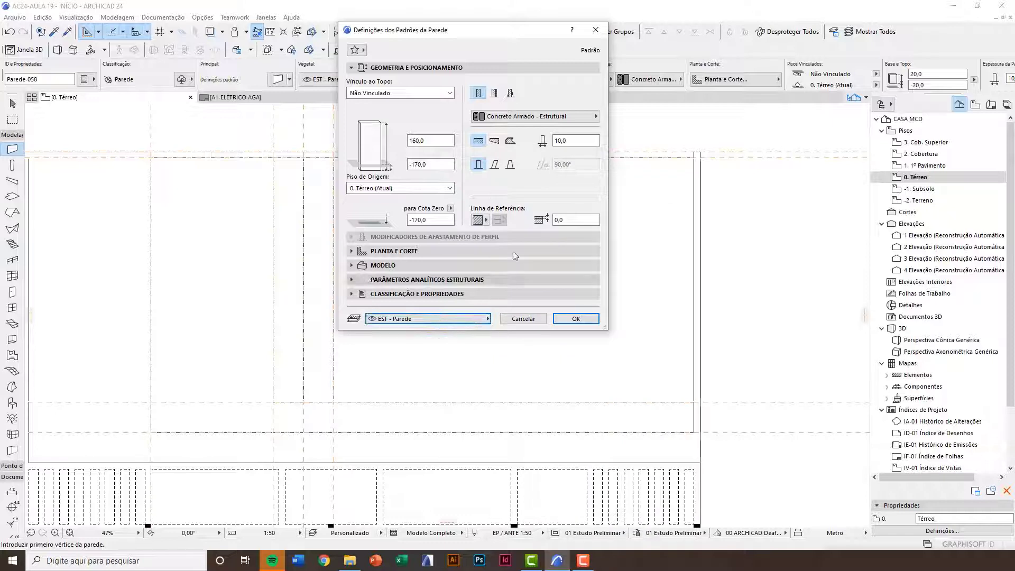
{"action": "double_click", "coordinate": [577, 141]}
{"action": "type", "text": "20"}
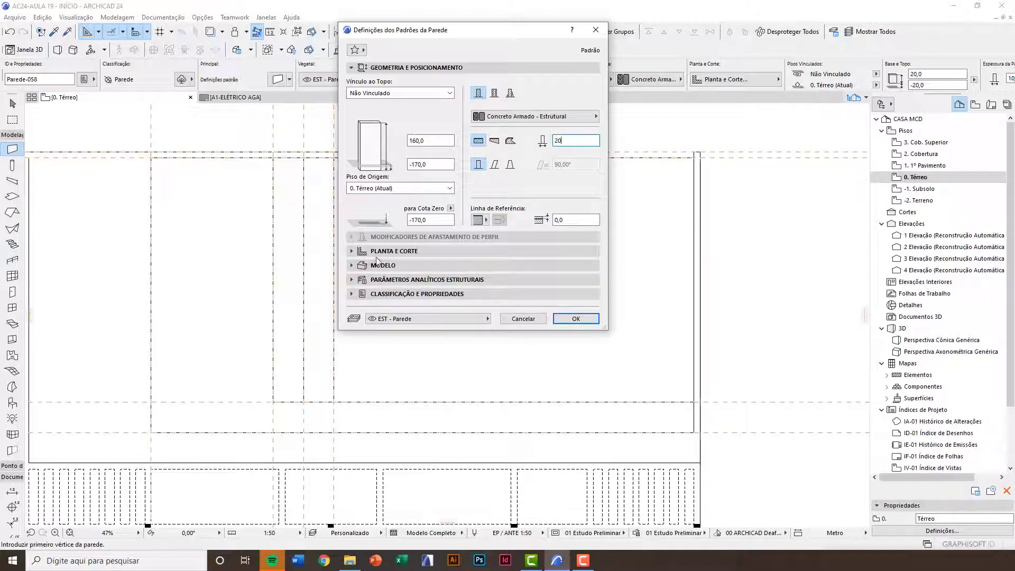
Set the default wall's floor plan display to show on Todos os Pisos Relevantes
{"action": "left_click", "coordinate": [555, 250]}
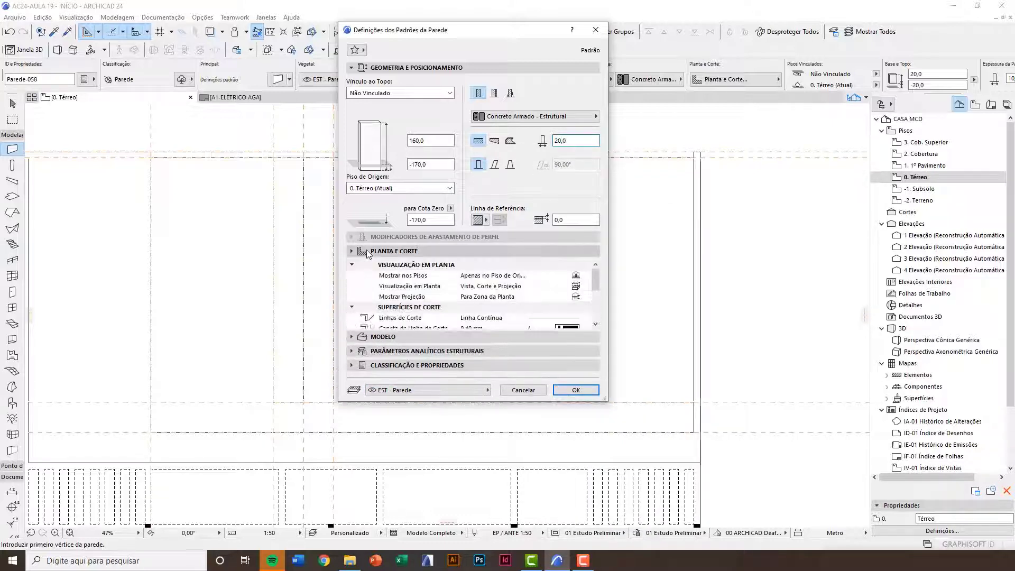
{"action": "left_click_drag", "start_coordinate": [604, 400], "coordinate": [647, 474]}
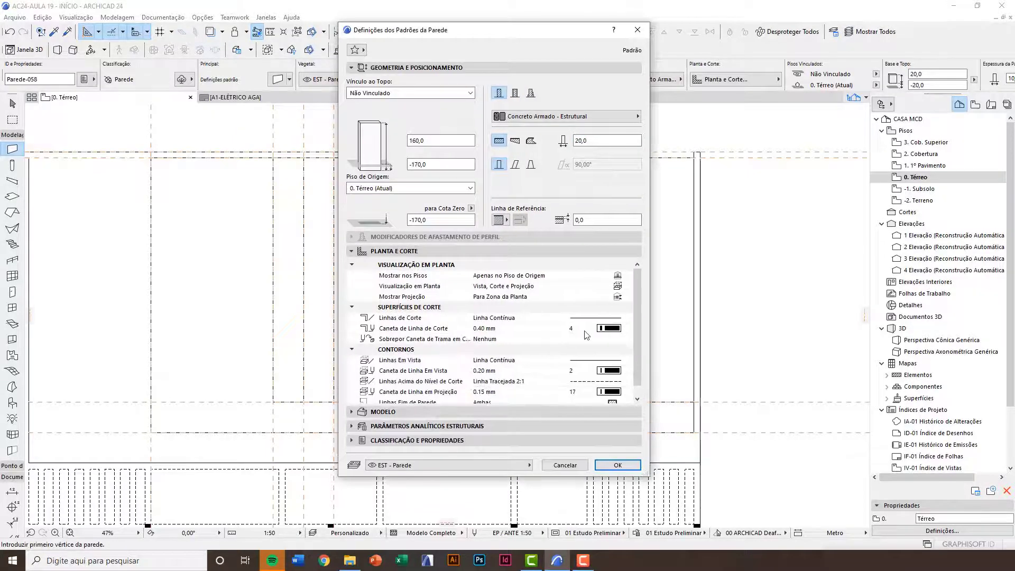
{"action": "left_click", "coordinate": [617, 275]}
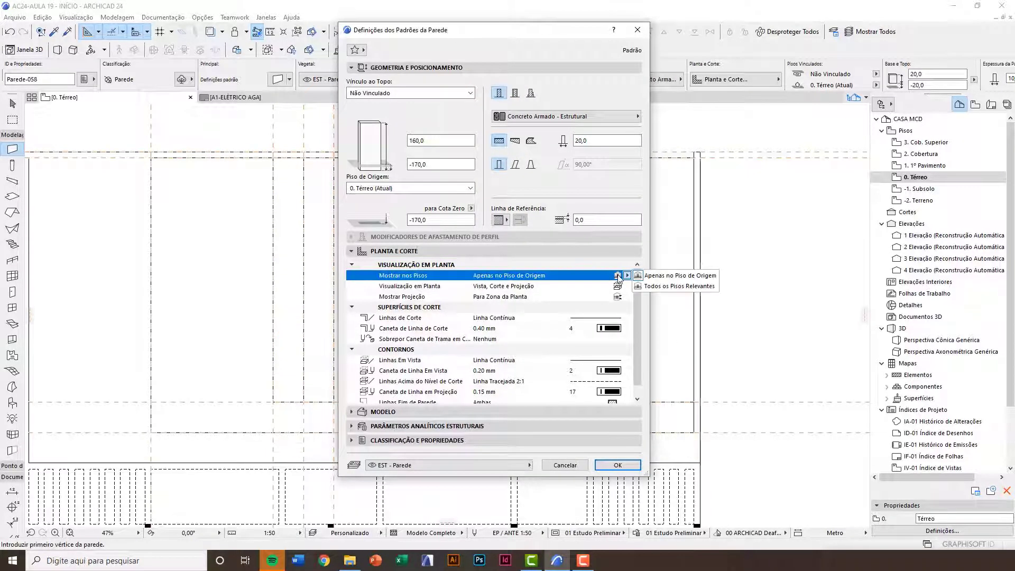
{"action": "left_click", "coordinate": [656, 288]}
Unlink the default wall's surface overrides, set the inside face to Ladrilhos - Cerâmica Verde, and accept the wall settings
{"action": "left_click", "coordinate": [394, 412]}
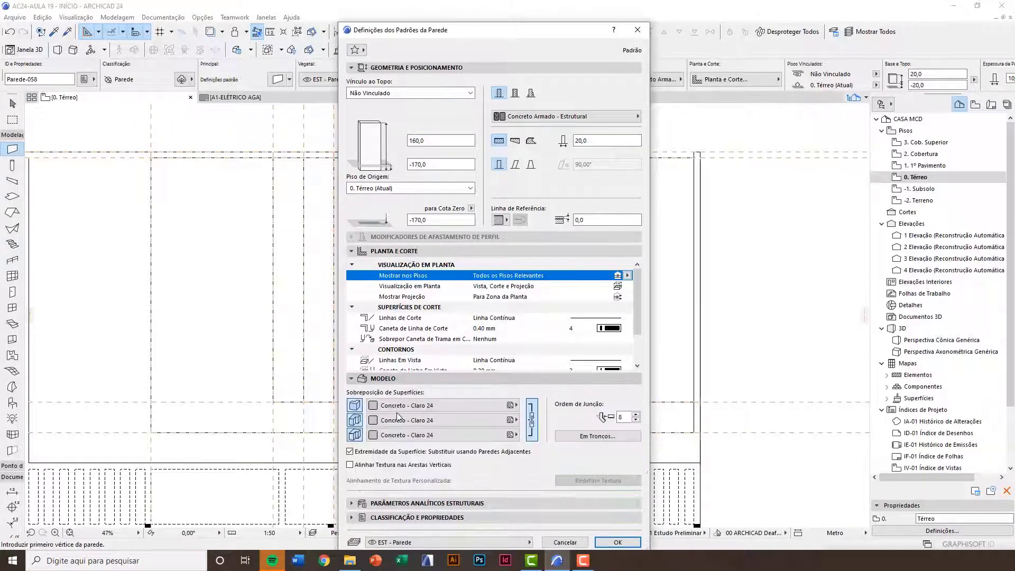
{"action": "left_click", "coordinate": [533, 396]}
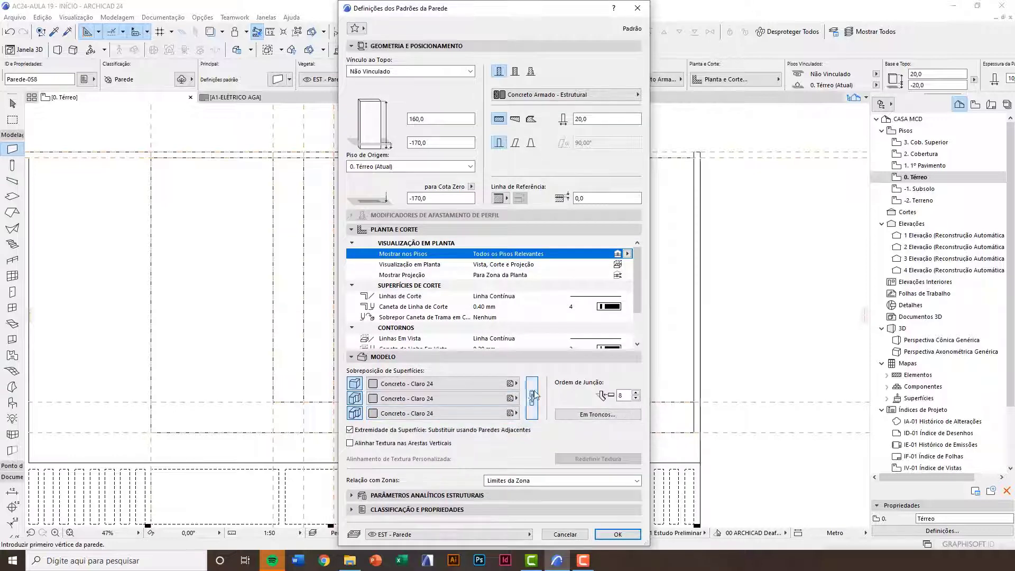
{"action": "left_click", "coordinate": [431, 414]}
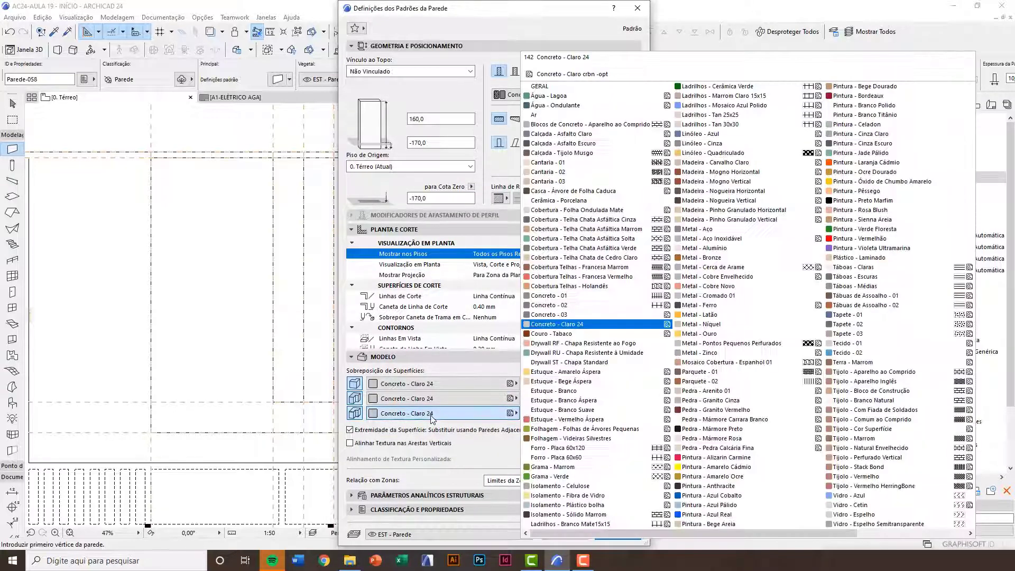
{"action": "left_click", "coordinate": [738, 91]}
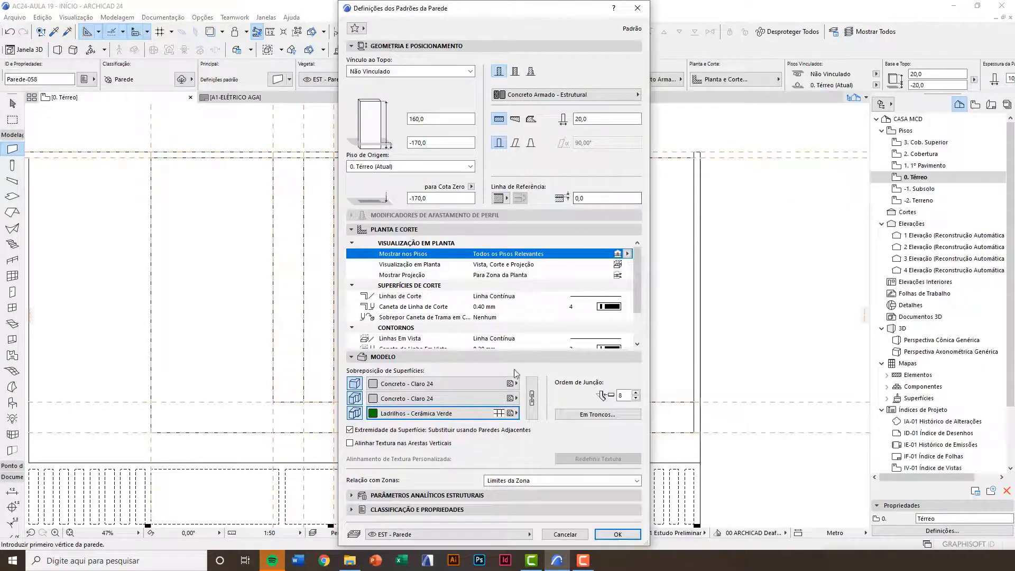
{"action": "left_click", "coordinate": [619, 535]}
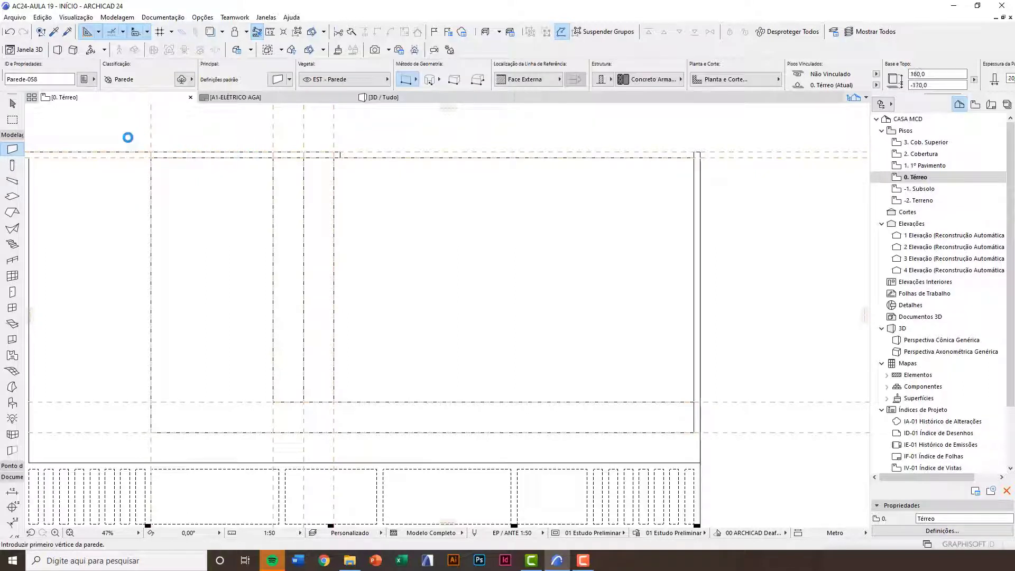
Draw a straight horizontal wall about 620 long along the outer ends of the stepped slabs and keep it
{"action": "scroll", "coordinate": [128, 137], "scroll_direction": "up", "scroll_amount": 3}
{"action": "left_click", "coordinate": [567, 167]}
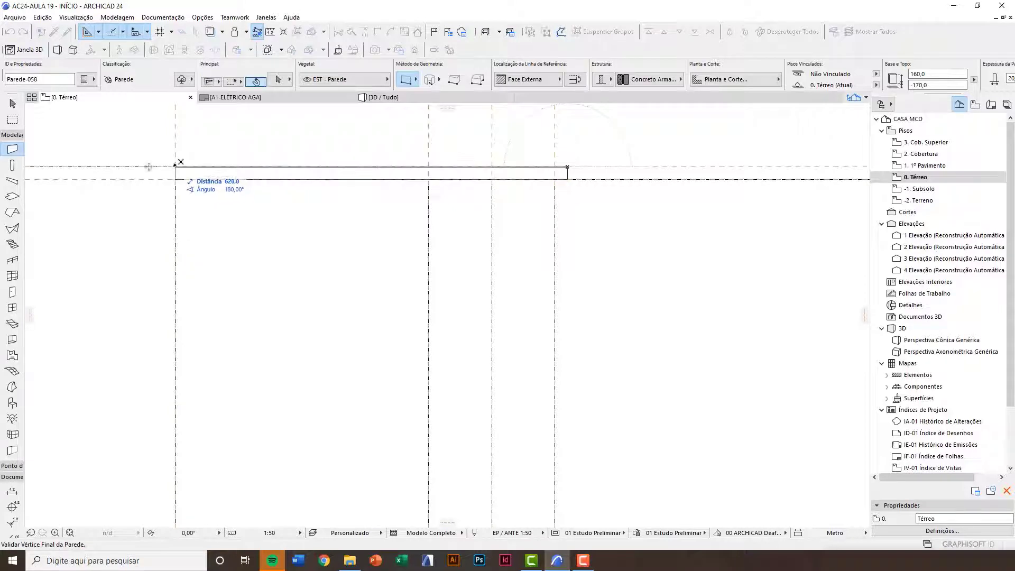
{"action": "left_click", "coordinate": [149, 167]}
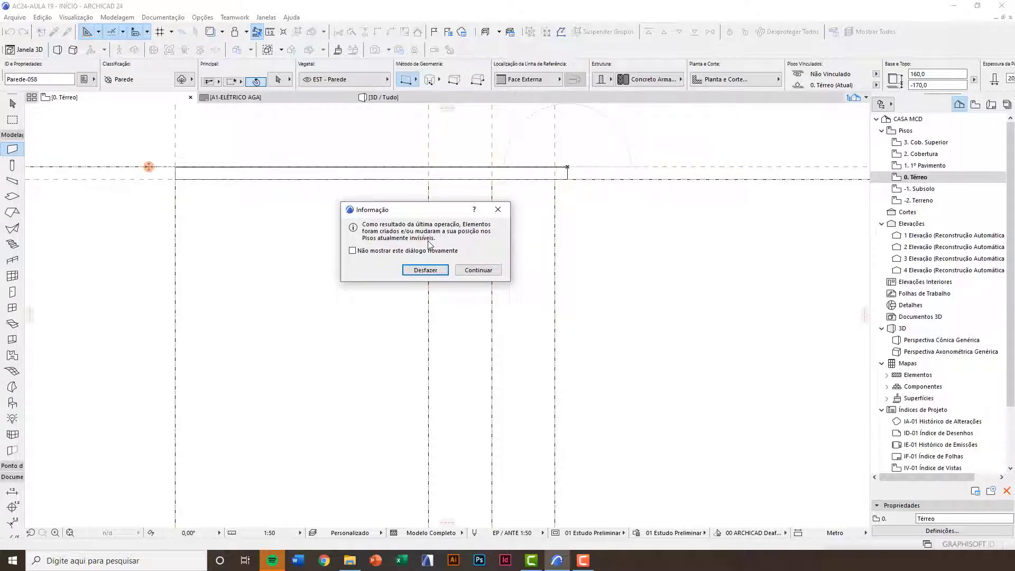
{"action": "left_click", "coordinate": [484, 270]}
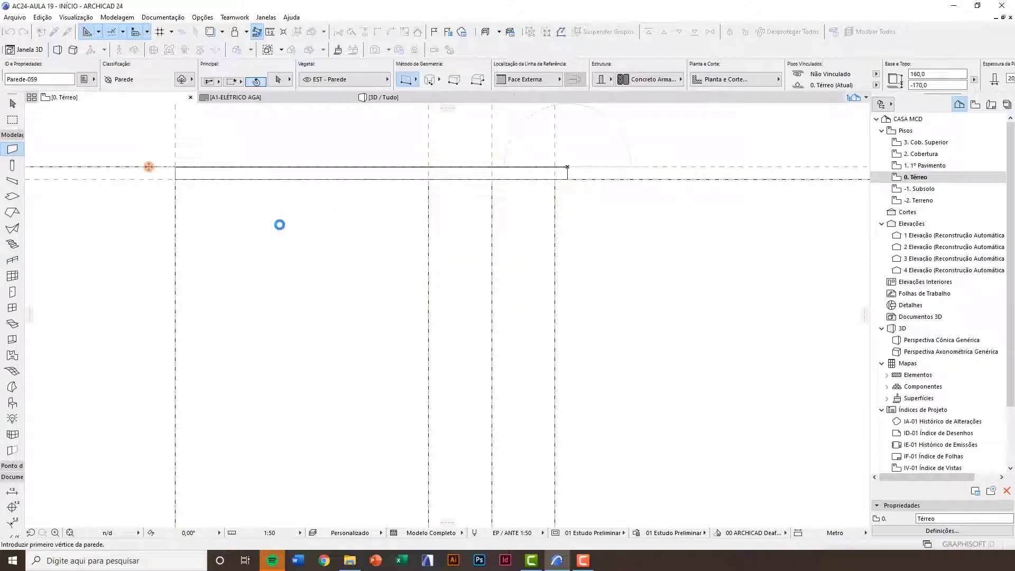
Examine the new wall on the -1. Subsolo plan and up close beside the stepped slabs in 3D
{"action": "scroll", "coordinate": [361, 239], "scroll_direction": "down", "scroll_amount": 3}
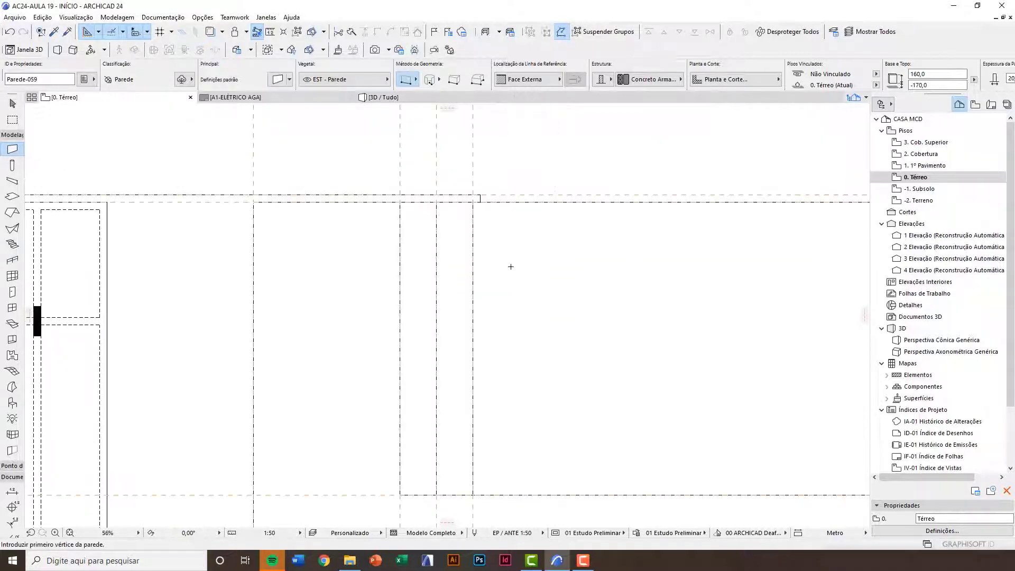
{"action": "double_click", "coordinate": [915, 189]}
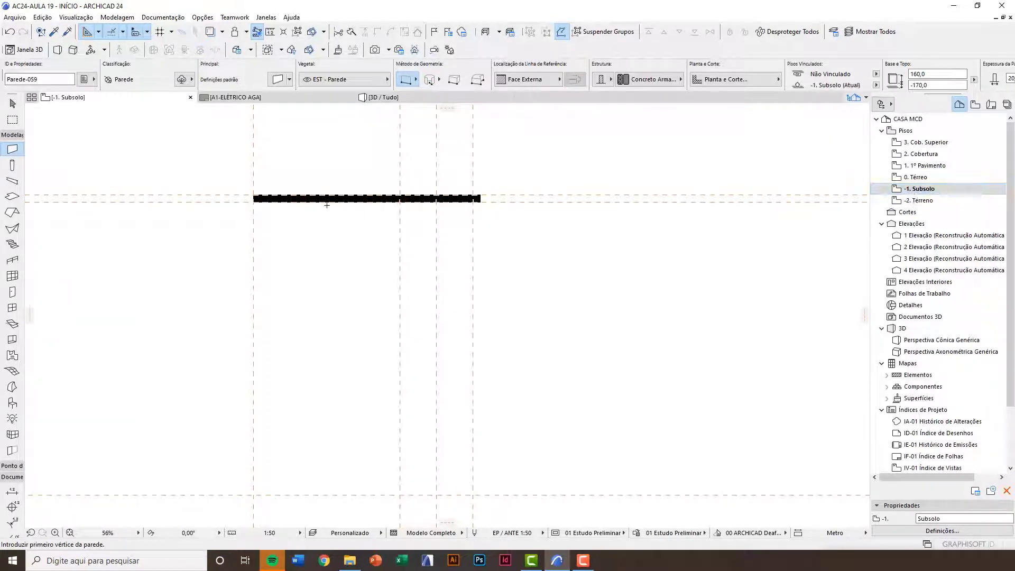
{"action": "scroll", "coordinate": [327, 205], "scroll_direction": "down", "scroll_amount": 4}
{"action": "scroll", "coordinate": [347, 252], "scroll_direction": "up", "scroll_amount": 3}
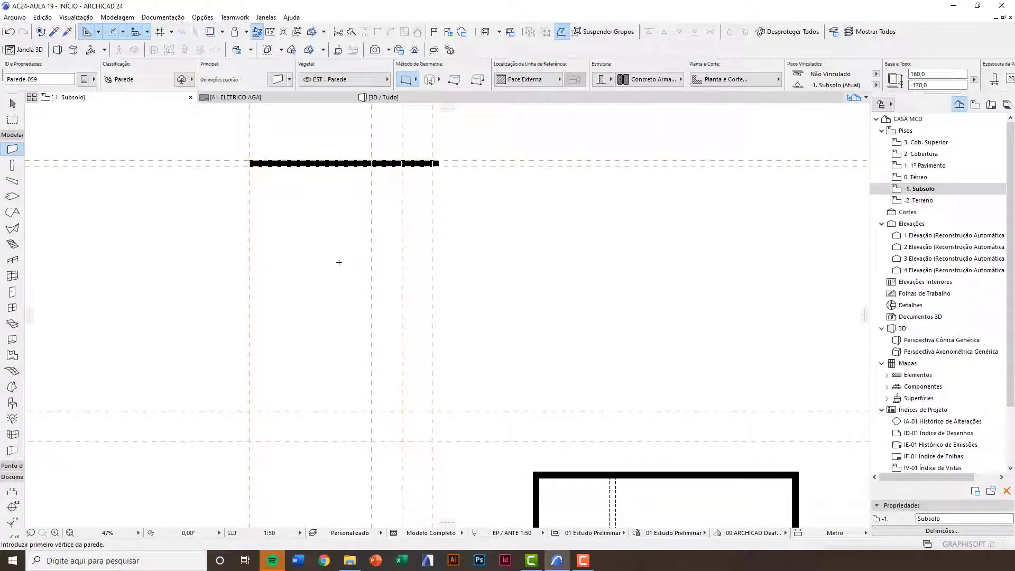
{"action": "key", "text": "F3"}
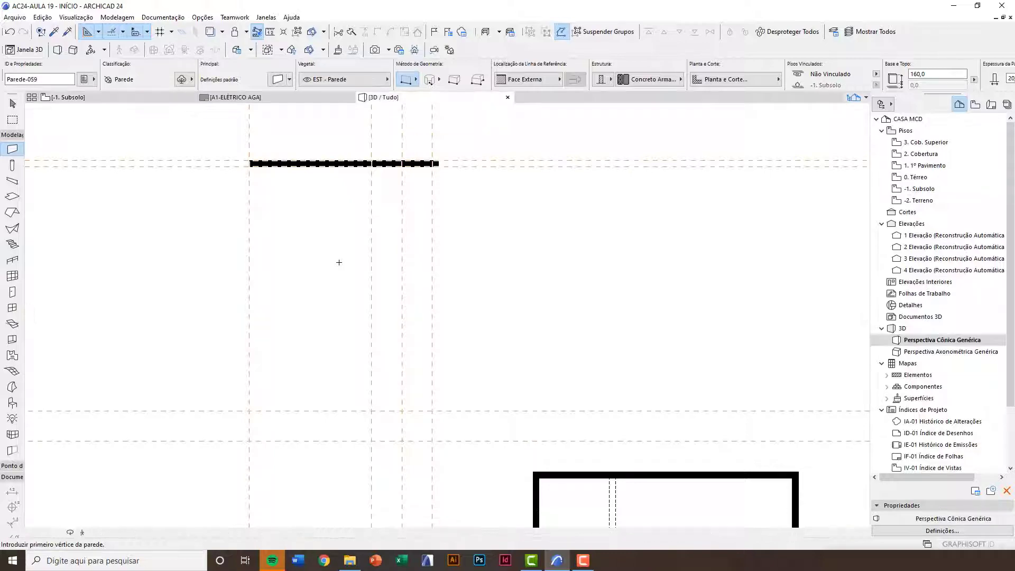
{"action": "scroll", "coordinate": [528, 327], "scroll_direction": "up", "scroll_amount": 7}
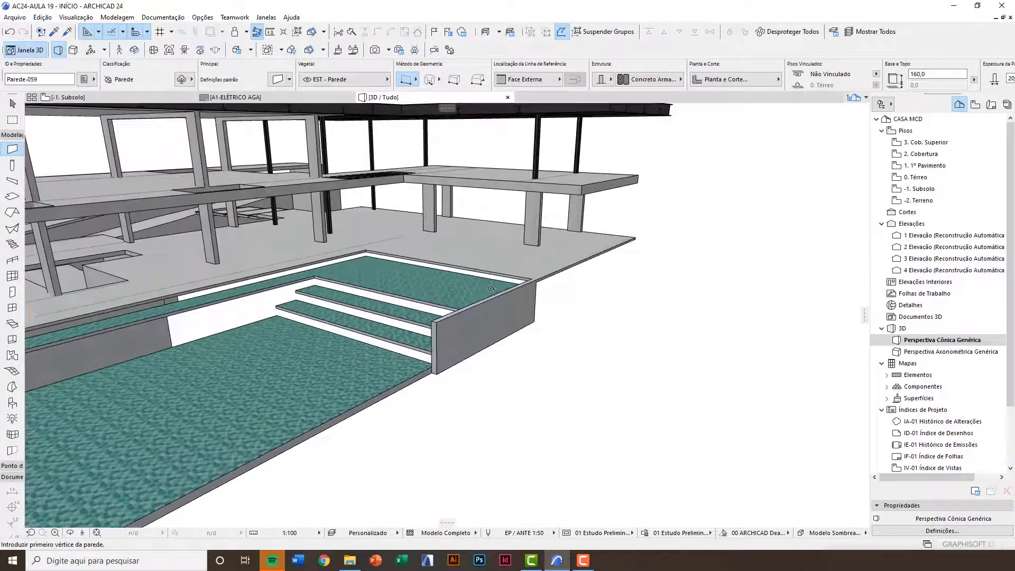
{"action": "key", "text": "Escape"}
{"action": "key", "text": "o"}
{"action": "mouse_move", "coordinate": [425, 343]}
{"action": "left_mouse_down"}
{"action": "mouse_move", "coordinate": [734, 331]}
{"action": "mouse_move", "coordinate": [734, 310]}
{"action": "mouse_move", "coordinate": [30, 438]}
{"action": "mouse_move", "coordinate": [430, 330]}
{"action": "left_mouse_up"}
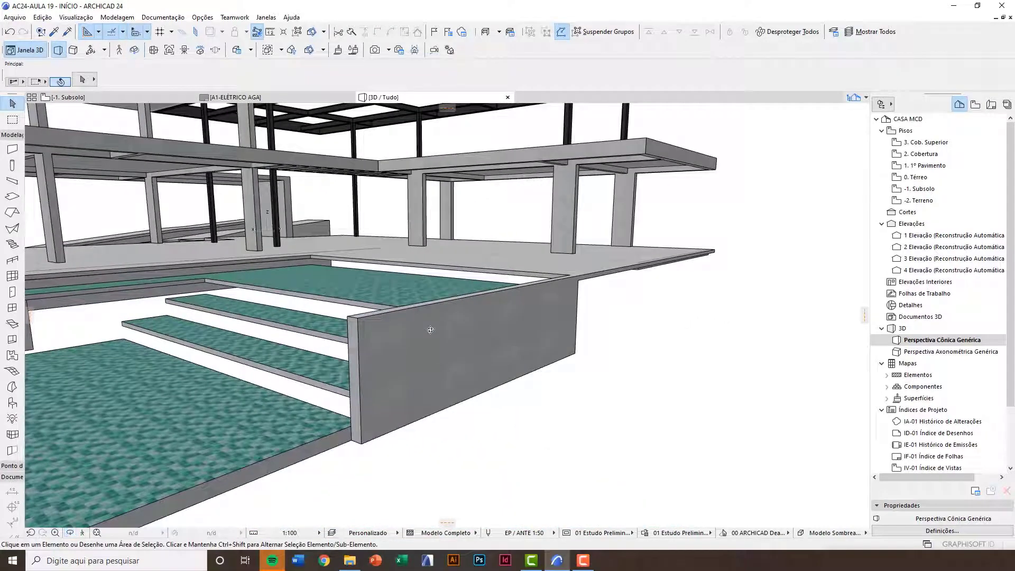
On the -1. Subsolo plan, stretch the new wall's left end outward to a wall length of 640
{"action": "key", "text": "F2"}
{"action": "scroll", "coordinate": [305, 203], "scroll_direction": "up", "scroll_amount": 5}
{"action": "scroll", "coordinate": [305, 203], "scroll_direction": "up", "scroll_amount": 1}
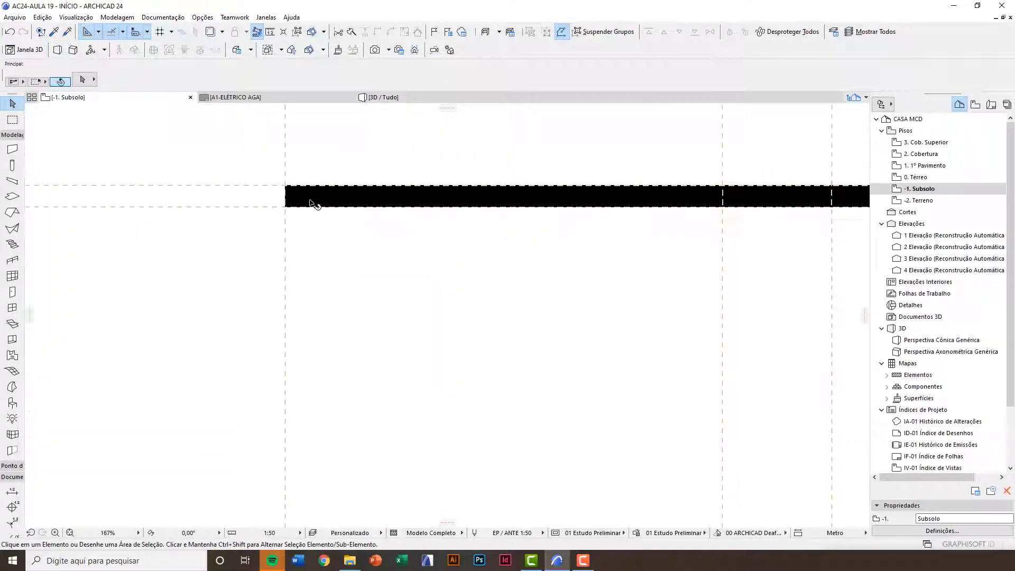
{"action": "left_click", "coordinate": [286, 186]}
{"action": "left_click", "coordinate": [285, 186]}
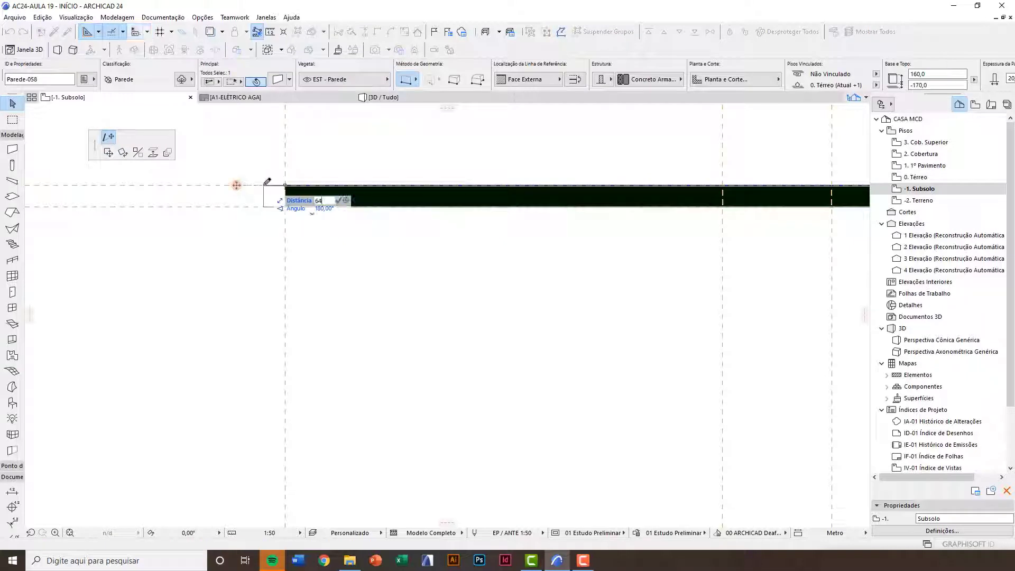
{"action": "left_click", "coordinate": [264, 185]}
{"action": "left_click", "coordinate": [243, 169]}
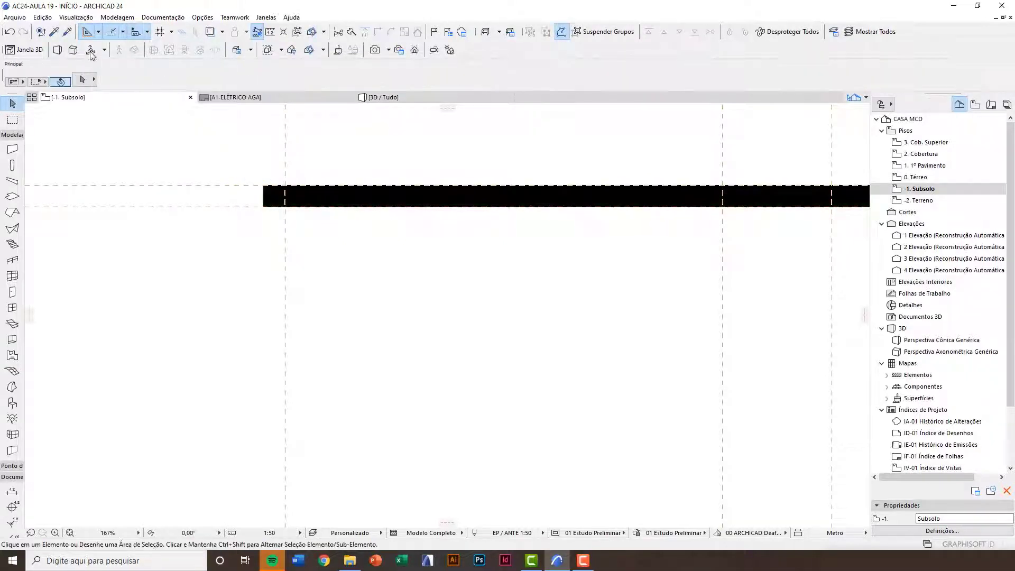
Adopt the 640-long wall's settings as the wall defaults on the -1. Subsolo plan
{"action": "left_click", "coordinate": [305, 194], "text": "alt"}
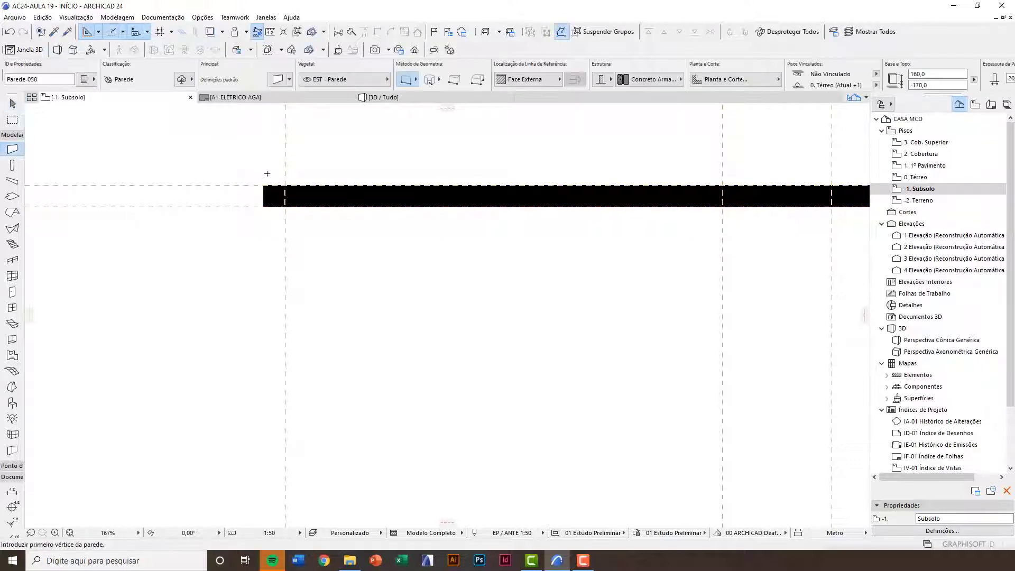
{"action": "scroll", "coordinate": [271, 105], "scroll_direction": "down", "scroll_amount": 2}
{"action": "scroll", "coordinate": [375, 313], "scroll_direction": "down", "scroll_amount": 3}
{"action": "scroll", "coordinate": [374, 313], "scroll_direction": "down", "scroll_amount": 1}
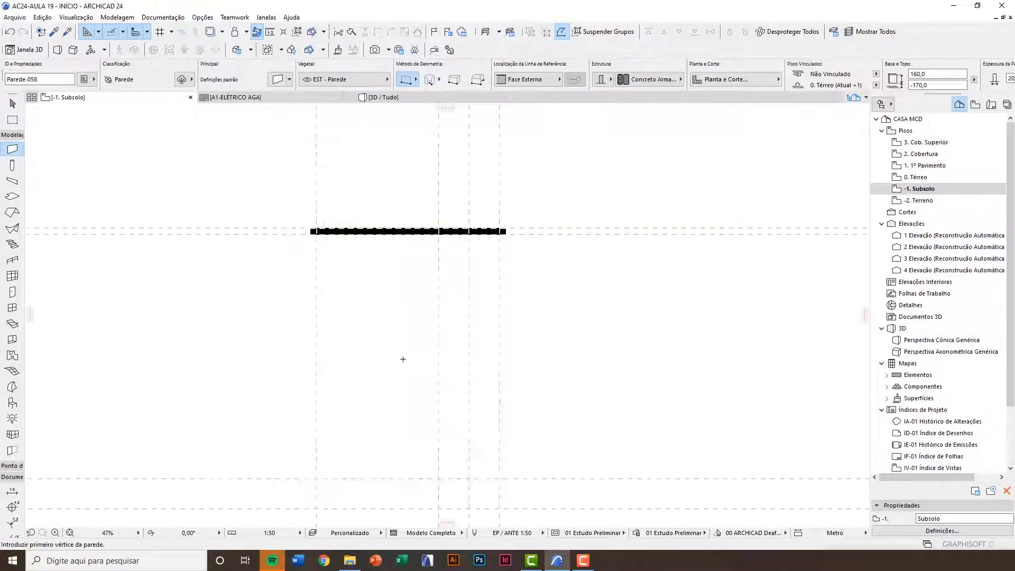
{"action": "middle_click_drag", "start_coordinate": [401, 359], "coordinate": [311, 301]}
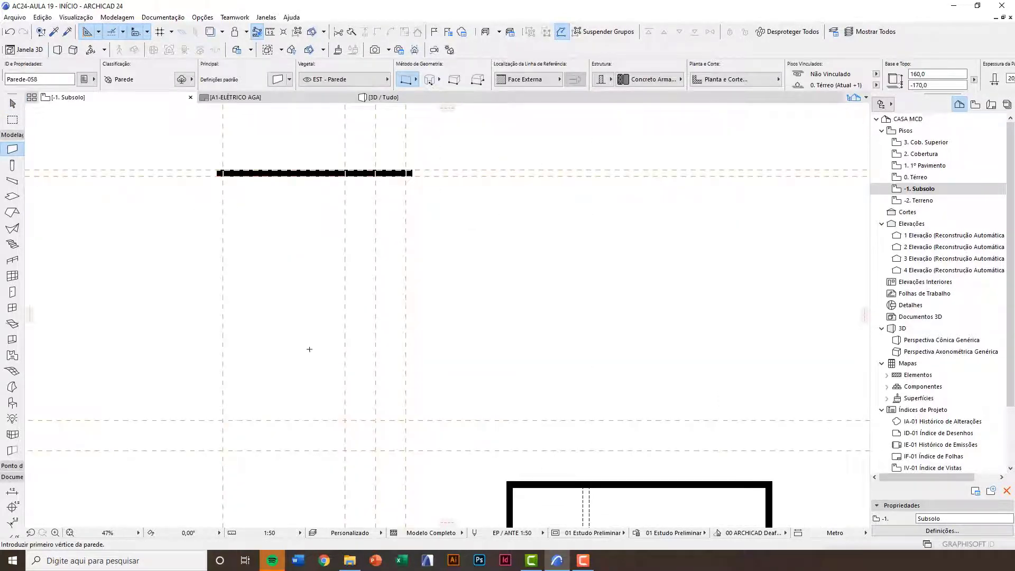
Turn on the trace reference for Acima do Piso Atual and lighten the reference's display intensity
{"action": "left_click", "coordinate": [211, 32]}
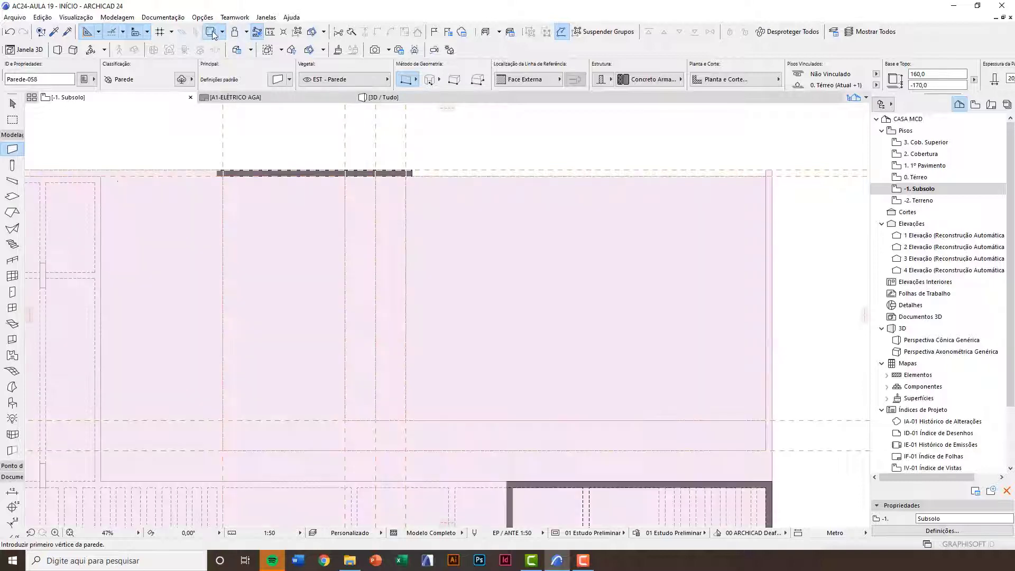
{"action": "left_click", "coordinate": [223, 32]}
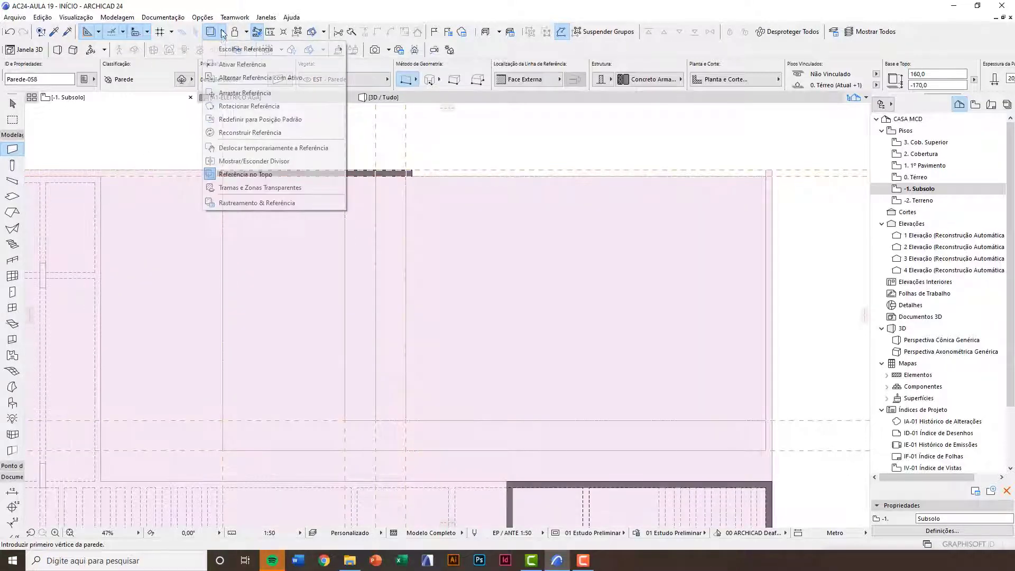
{"action": "left_click", "coordinate": [228, 202]}
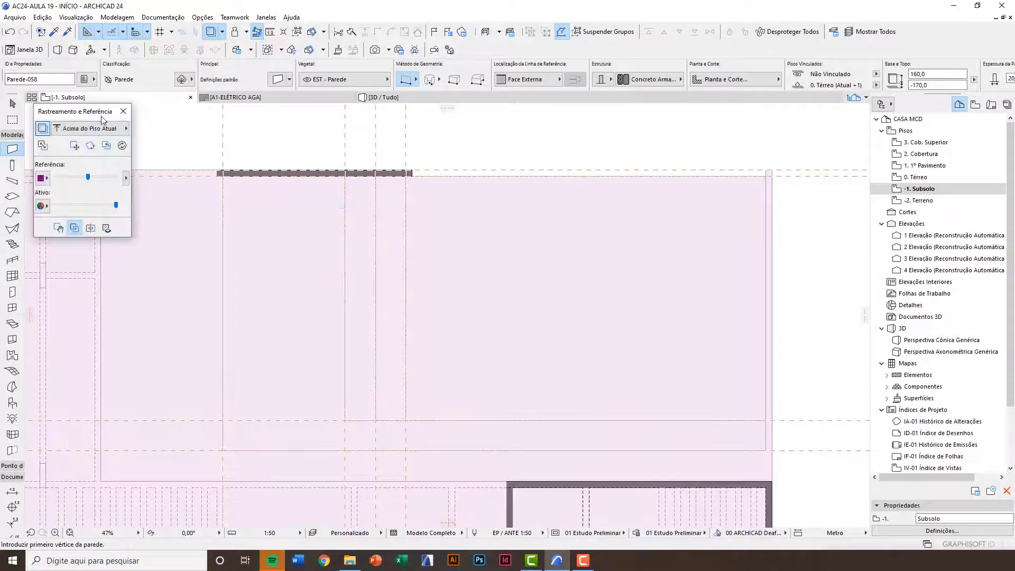
{"action": "left_click_drag", "start_coordinate": [104, 114], "coordinate": [111, 126]}
{"action": "left_click", "coordinate": [97, 137]}
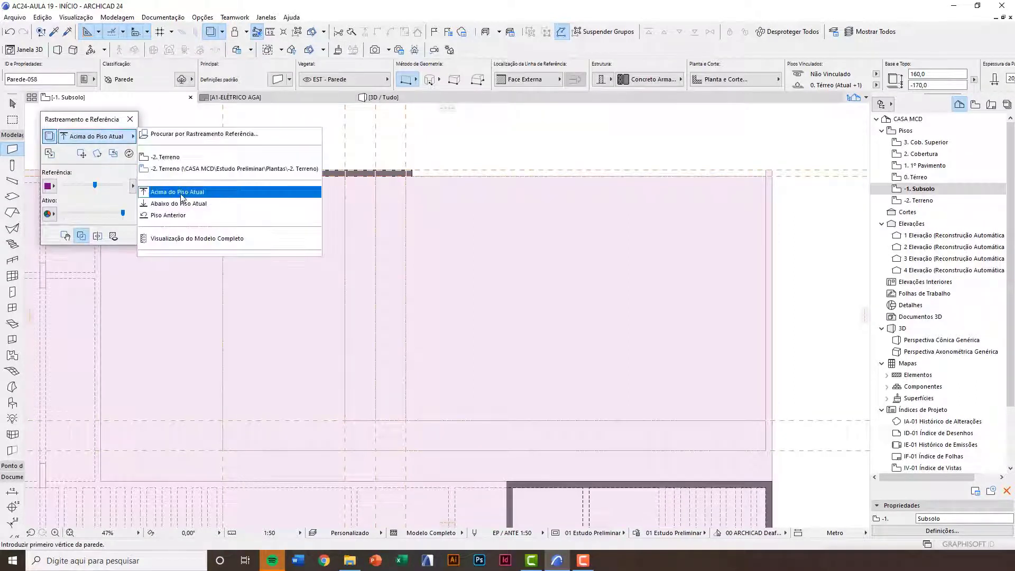
{"action": "left_click", "coordinate": [182, 198]}
{"action": "left_click_drag", "start_coordinate": [95, 185], "coordinate": [86, 184]}
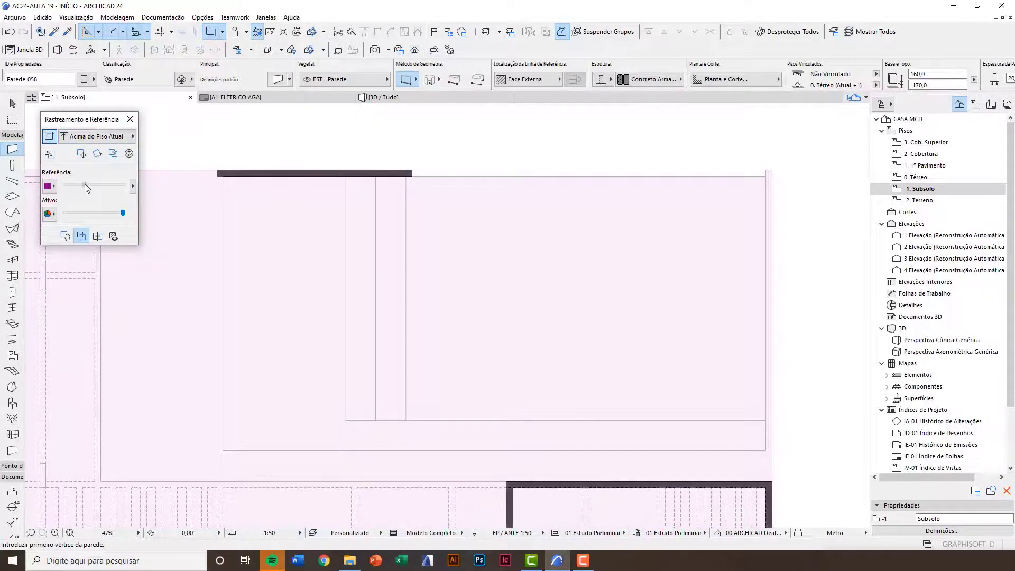
Set the default wall's base offset to -40 and height to 30, and accept the wall settings
{"action": "left_click", "coordinate": [277, 80]}
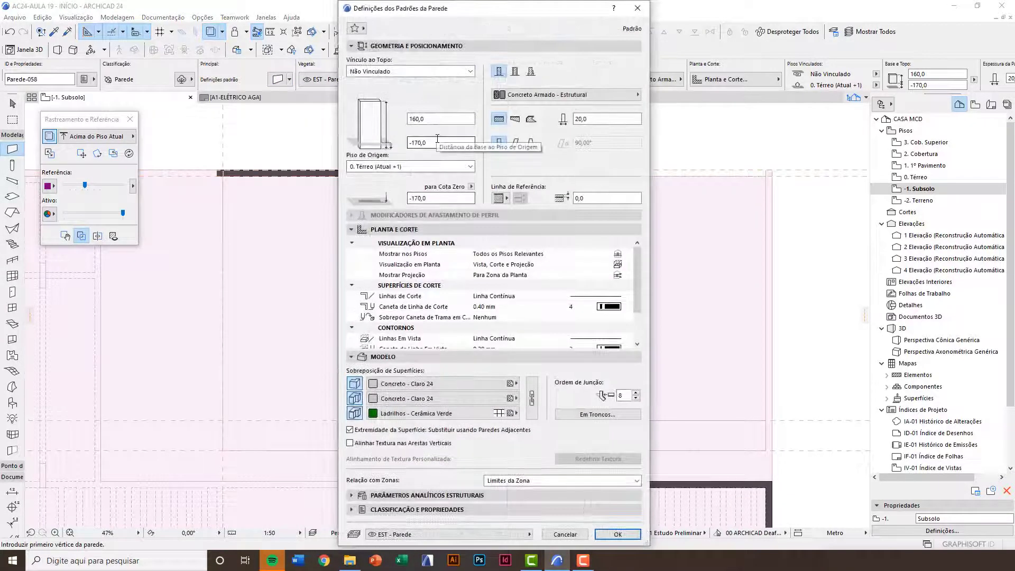
{"action": "double_click", "coordinate": [438, 142]}
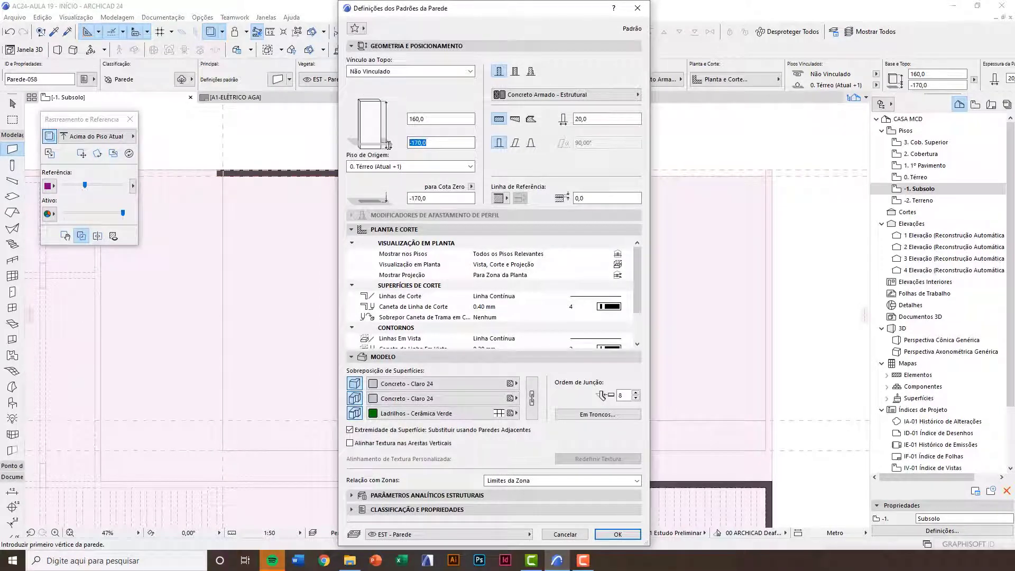
{"action": "type", "text": "-40"}
{"action": "key", "text": "Tab"}
{"action": "type", "text": "30,0"}
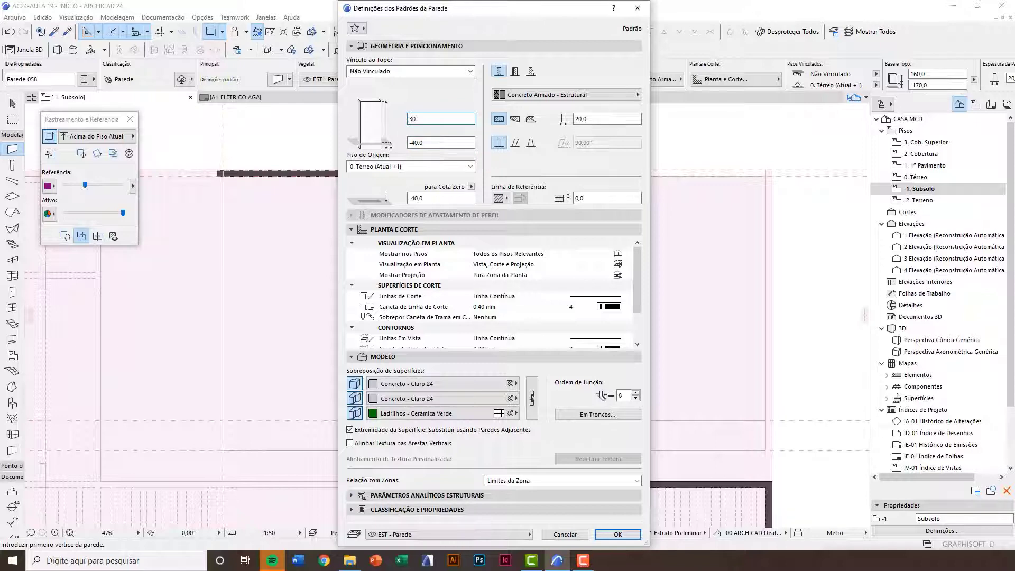
{"action": "left_click", "coordinate": [427, 141]}
{"action": "left_click", "coordinate": [619, 534]}
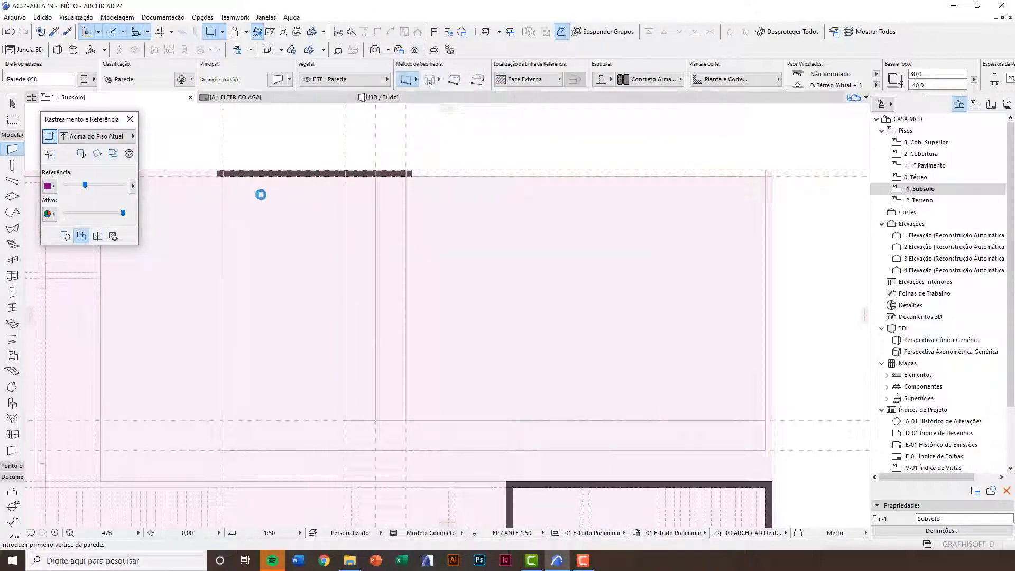
{"action": "left_click", "coordinate": [798, 412]}
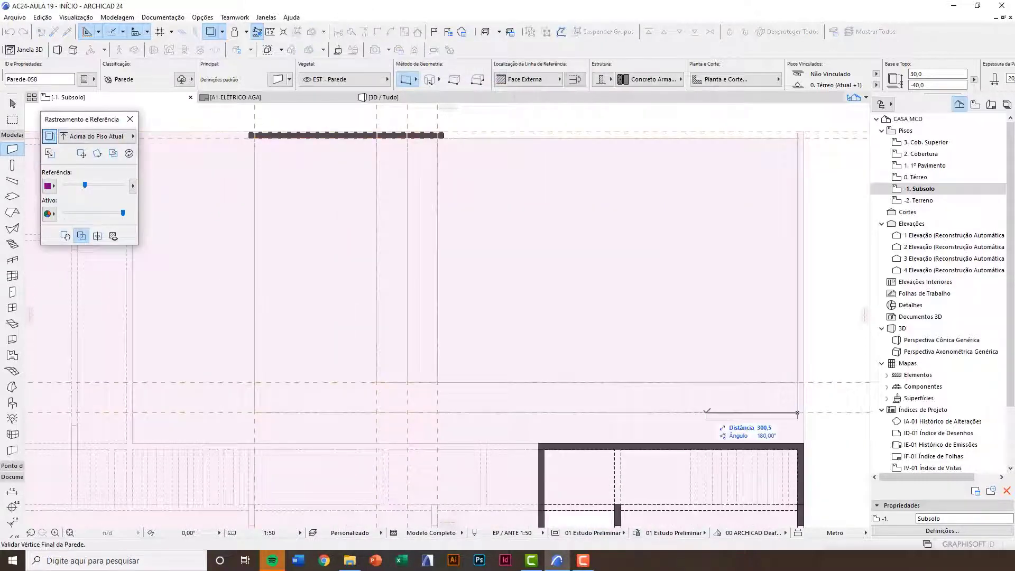
{"action": "scroll", "coordinate": [830, 422], "scroll_direction": "up", "scroll_amount": 2}
{"action": "left_click", "coordinate": [764, 328]}
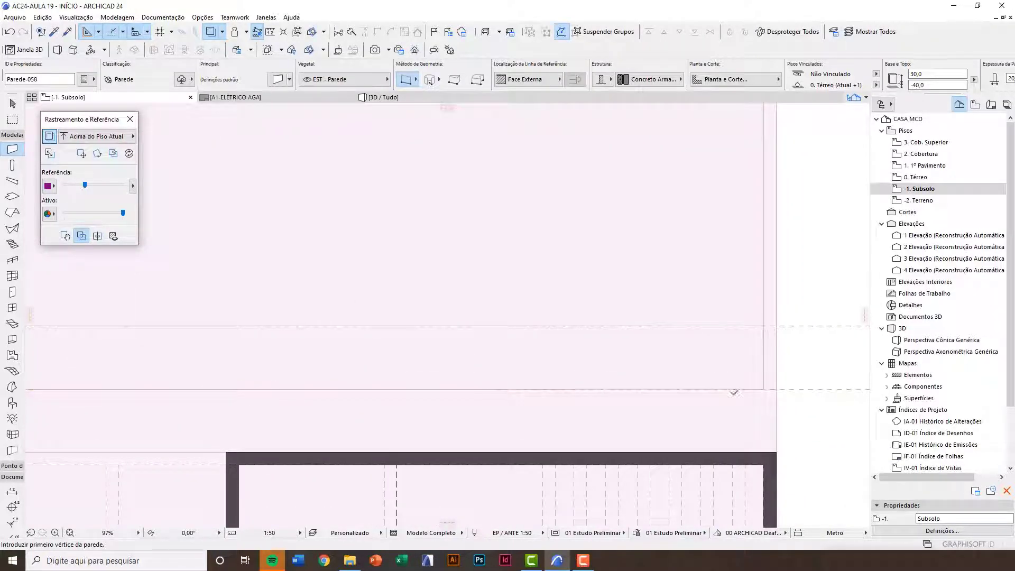
Draw a horizontal wall along the lower outer edge of the traced slabs and a vertical one up their left edge to the existing wall
{"action": "scroll", "coordinate": [734, 392], "scroll_direction": "down", "scroll_amount": 2}
{"action": "left_click", "coordinate": [741, 393]}
{"action": "left_click", "coordinate": [200, 392]}
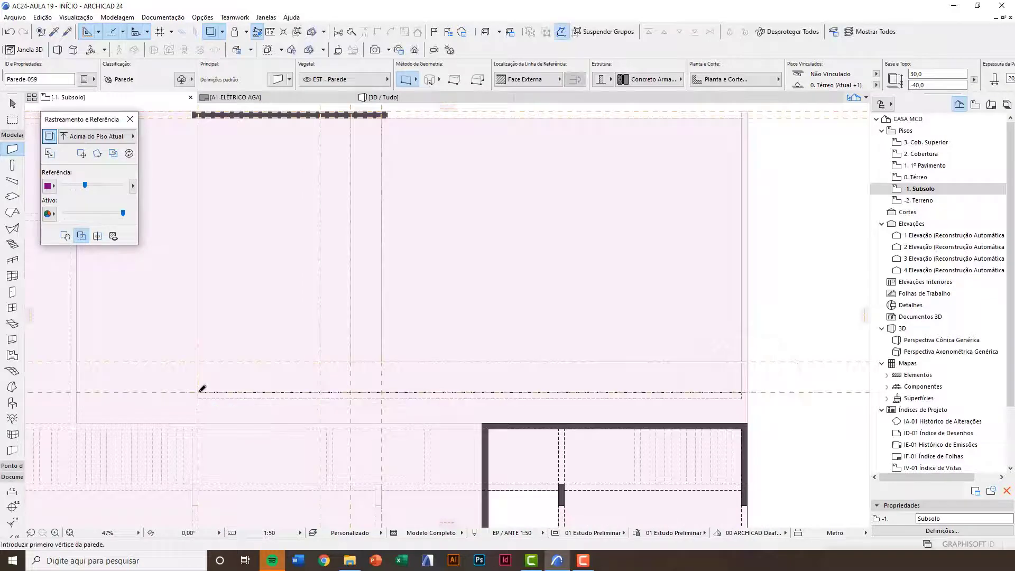
{"action": "left_click", "coordinate": [199, 393]}
{"action": "left_click", "coordinate": [199, 114]}
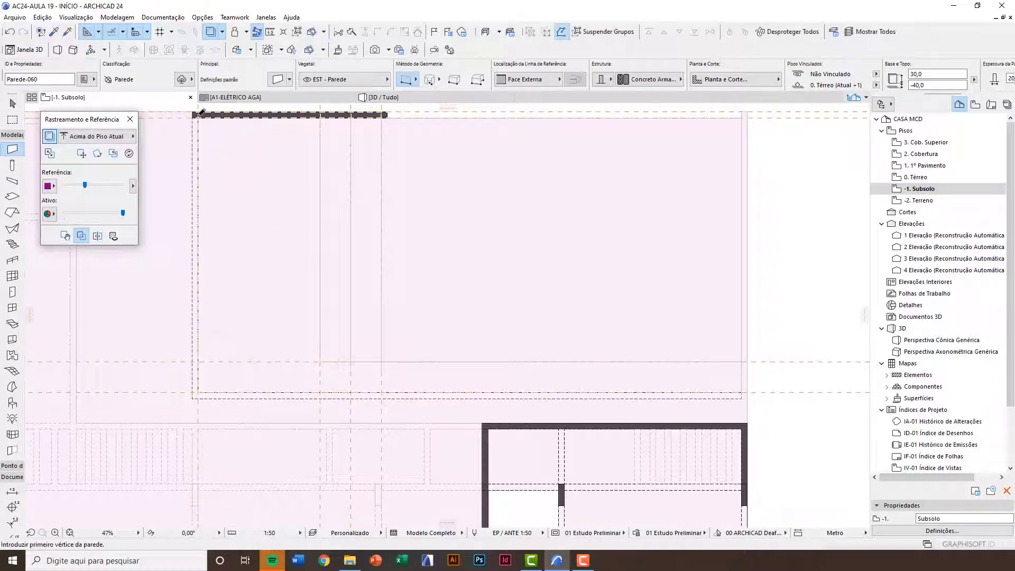
In 3D, select both new low walls and set their outside face to Ladrilhos - Cerâmica Verde and inside face to Concreto - Claro 24
{"action": "key", "text": "F3"}
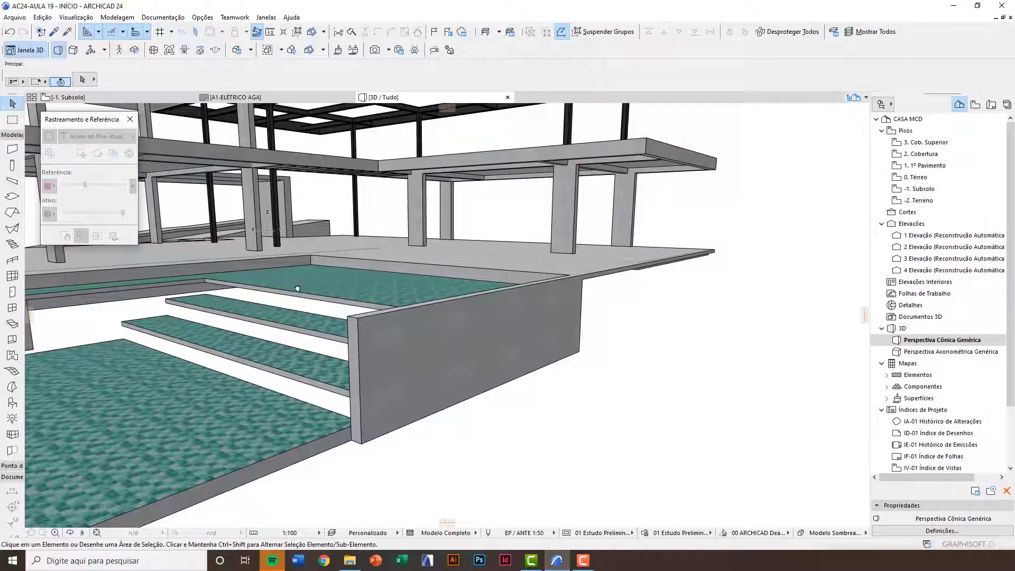
{"action": "scroll", "coordinate": [328, 345], "scroll_direction": "up", "scroll_amount": 3}
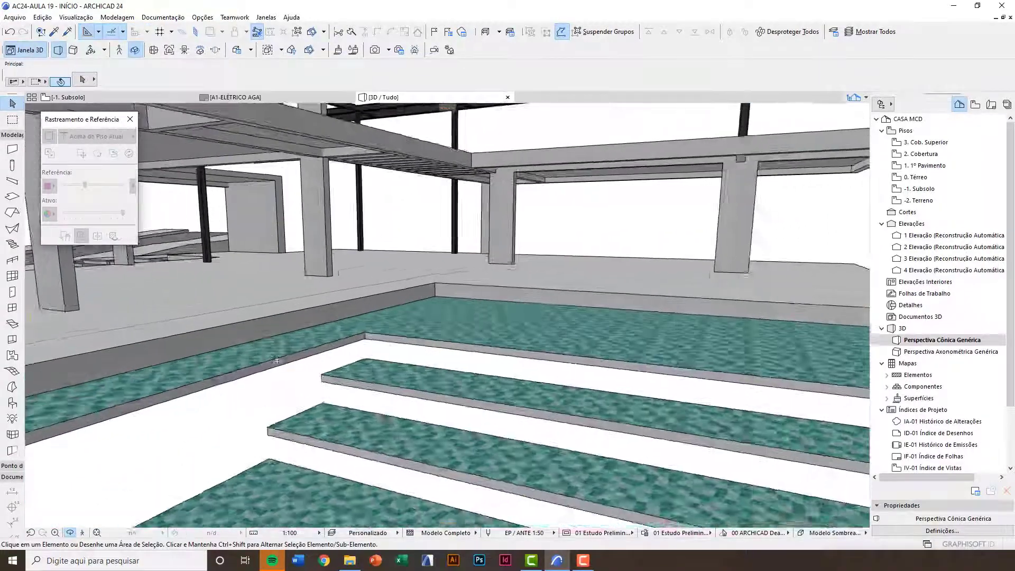
{"action": "mouse_move", "coordinate": [276, 361]}
{"action": "middle_mouse_down", "text": "shift"}
{"action": "mouse_move", "coordinate": [453, 341]}
{"action": "mouse_move", "coordinate": [383, 333]}
{"action": "mouse_move", "coordinate": [285, 351]}
{"action": "middle_mouse_up", "text": "shift"}
{"action": "scroll", "coordinate": [437, 245], "scroll_direction": "up", "scroll_amount": 3}
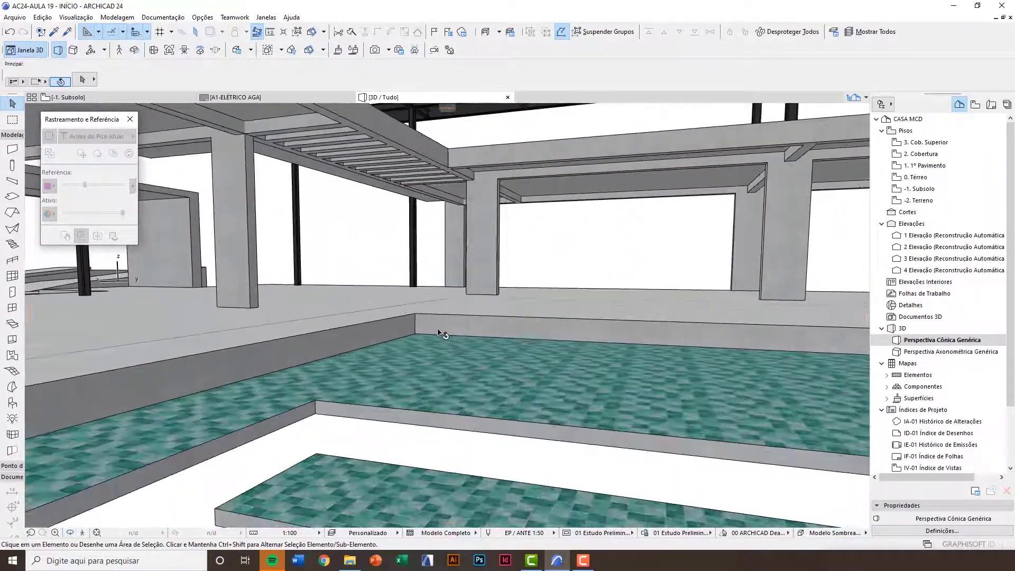
{"action": "left_click", "coordinate": [441, 329]}
{"action": "scroll", "coordinate": [444, 302], "scroll_direction": "down", "scroll_amount": 2}
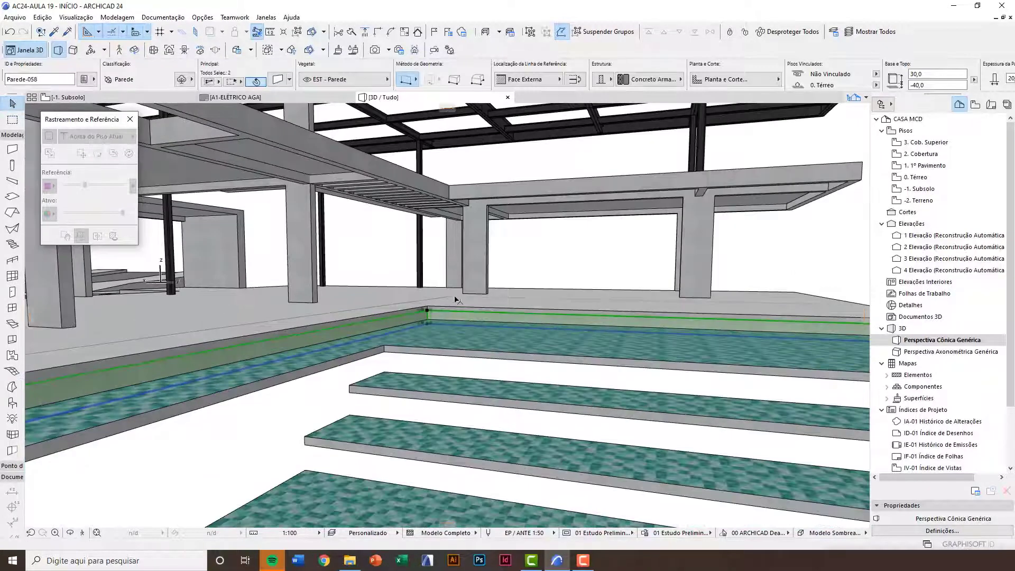
{"action": "middle_click_drag", "start_coordinate": [392, 360], "coordinate": [438, 386]}
{"action": "left_click", "coordinate": [276, 81]}
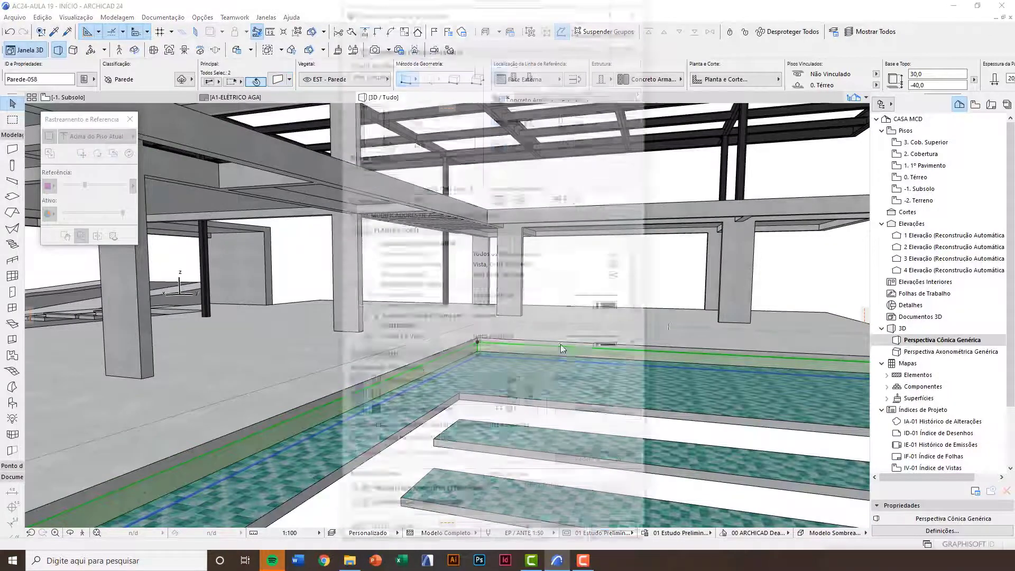
{"action": "left_click", "coordinate": [485, 391]}
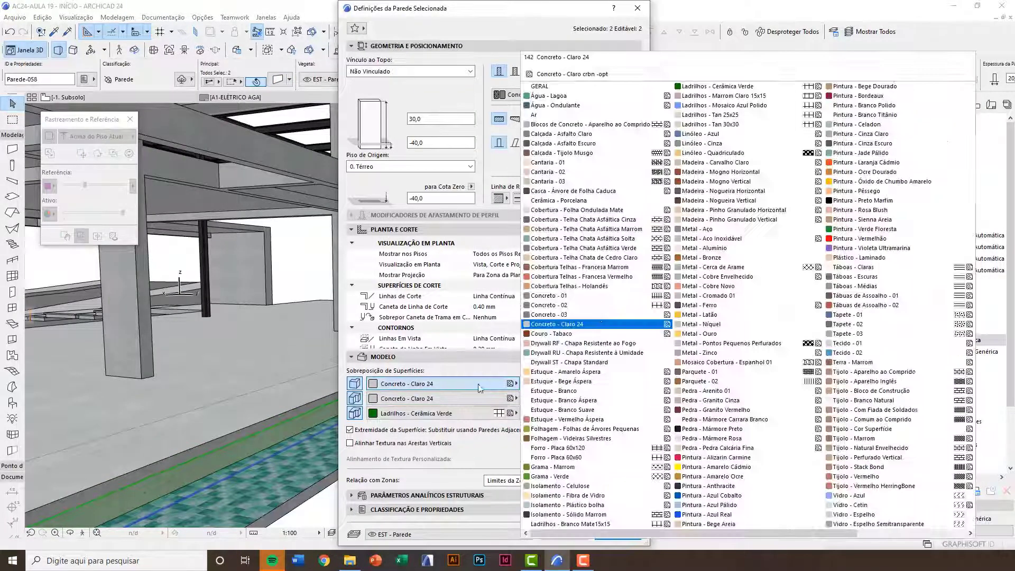
{"action": "left_click", "coordinate": [730, 91]}
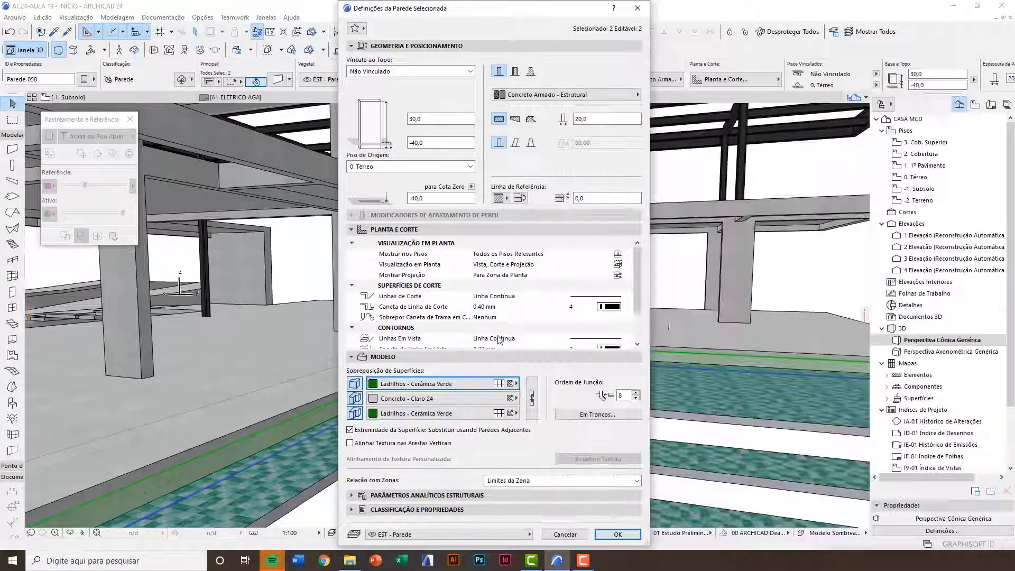
{"action": "left_click", "coordinate": [476, 413]}
{"action": "left_click", "coordinate": [563, 324]}
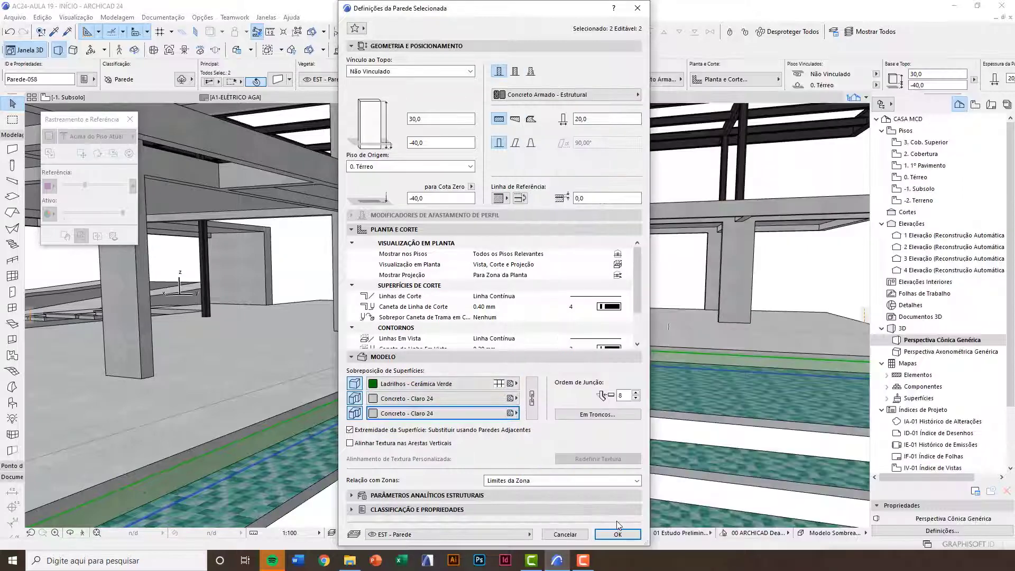
{"action": "left_click", "coordinate": [617, 535]}
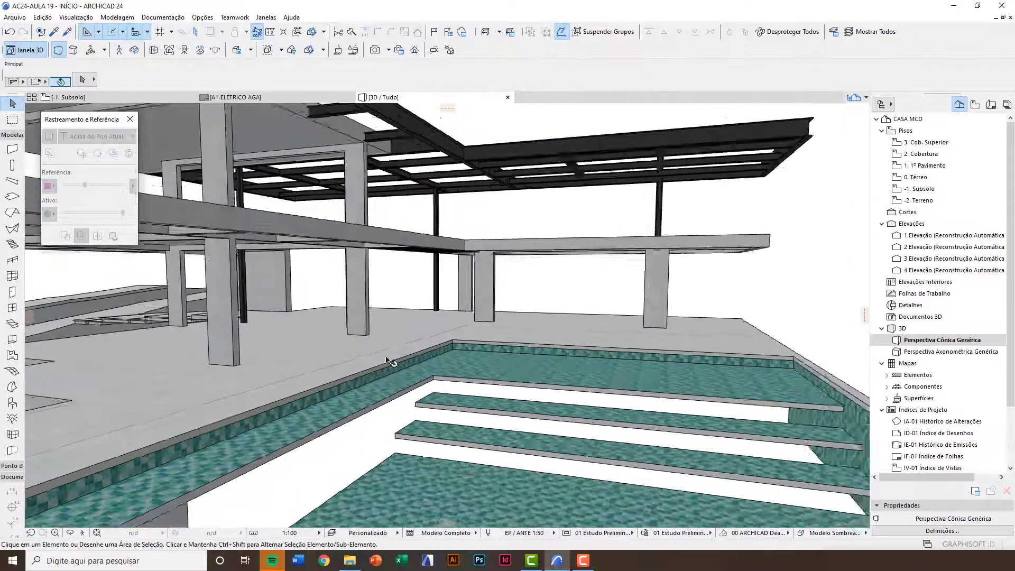
On the -1. Subsolo plan, pick up the left low wall's settings and set the default wall's base offset to -80 and height to 40
{"action": "scroll", "coordinate": [387, 361], "scroll_direction": "down", "scroll_amount": 2}
{"action": "middle_click_drag", "start_coordinate": [437, 397], "coordinate": [452, 363], "text": "shift"}
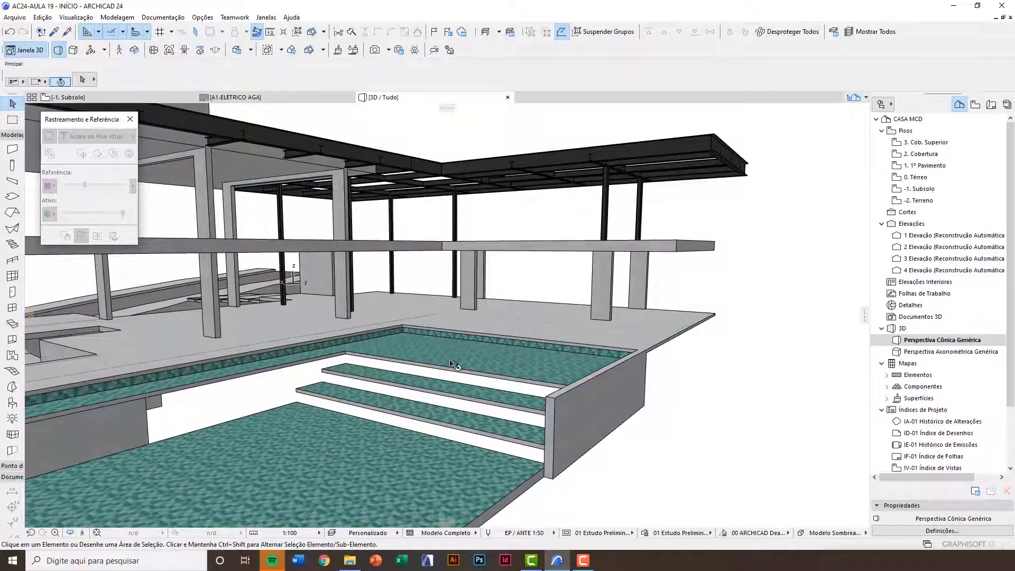
{"action": "key", "text": "F2"}
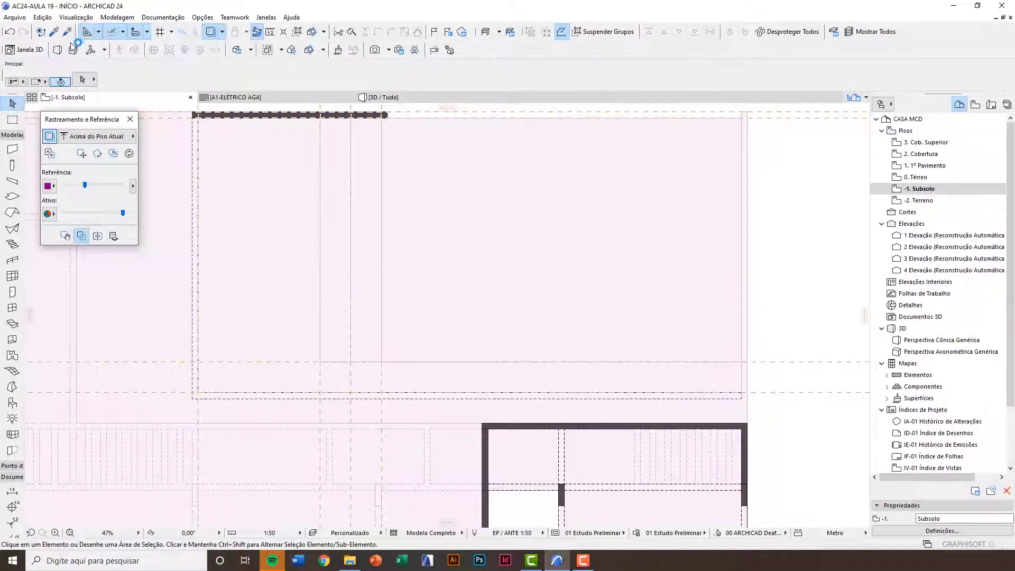
{"action": "left_click", "coordinate": [53, 33]}
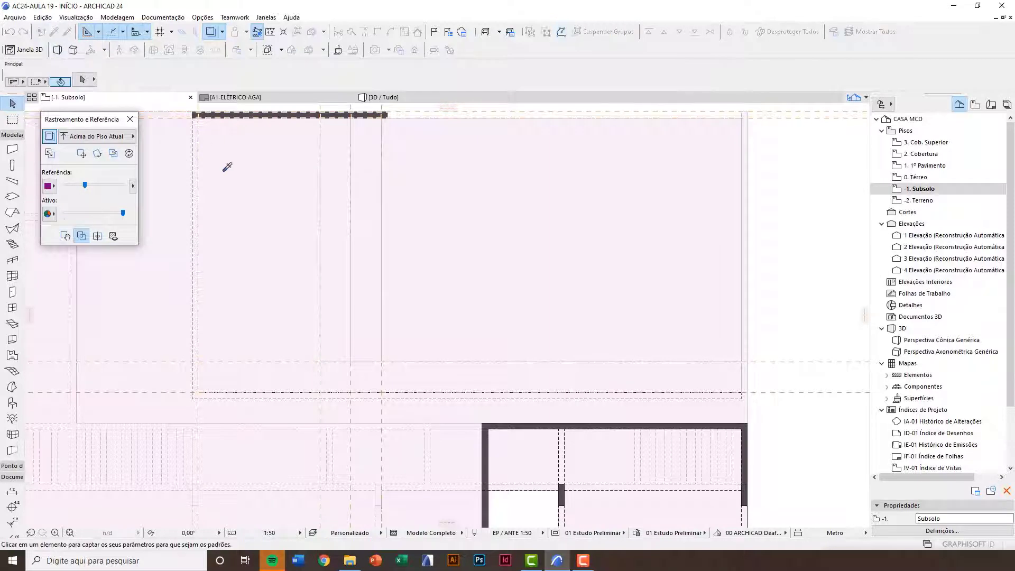
{"action": "left_click", "coordinate": [193, 173]}
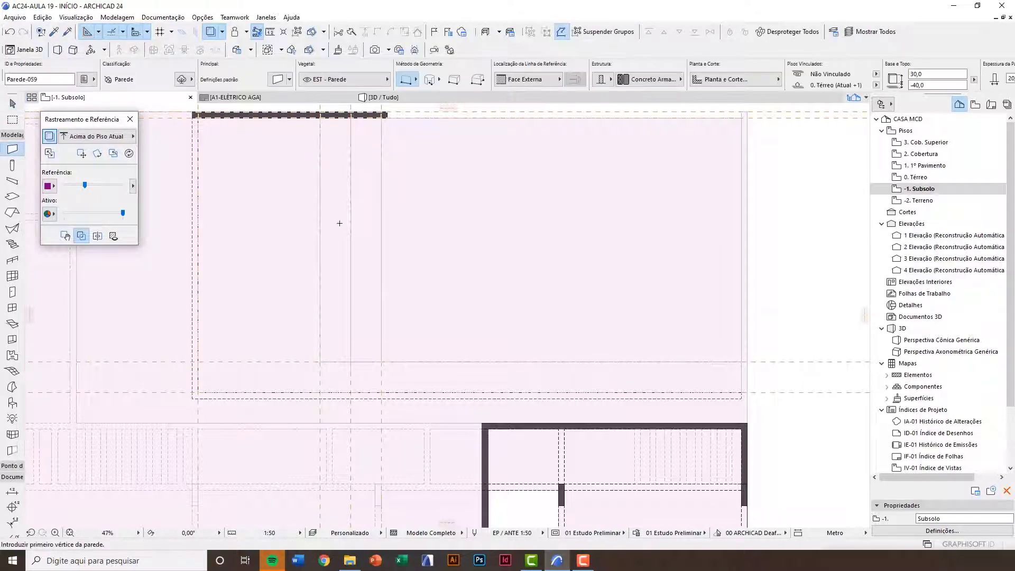
{"action": "left_click", "coordinate": [276, 80]}
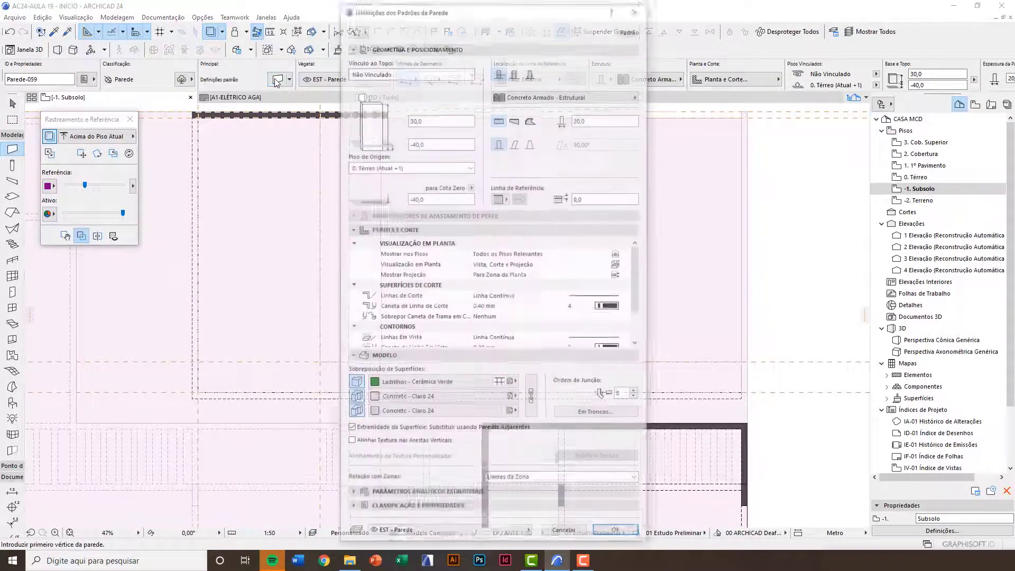
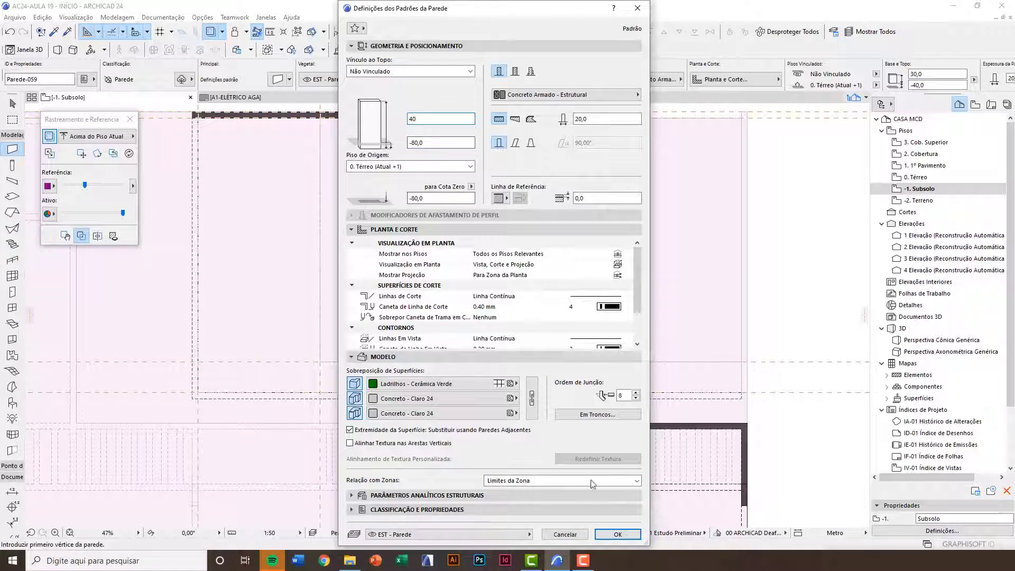
{"action": "left_click", "coordinate": [618, 534]}
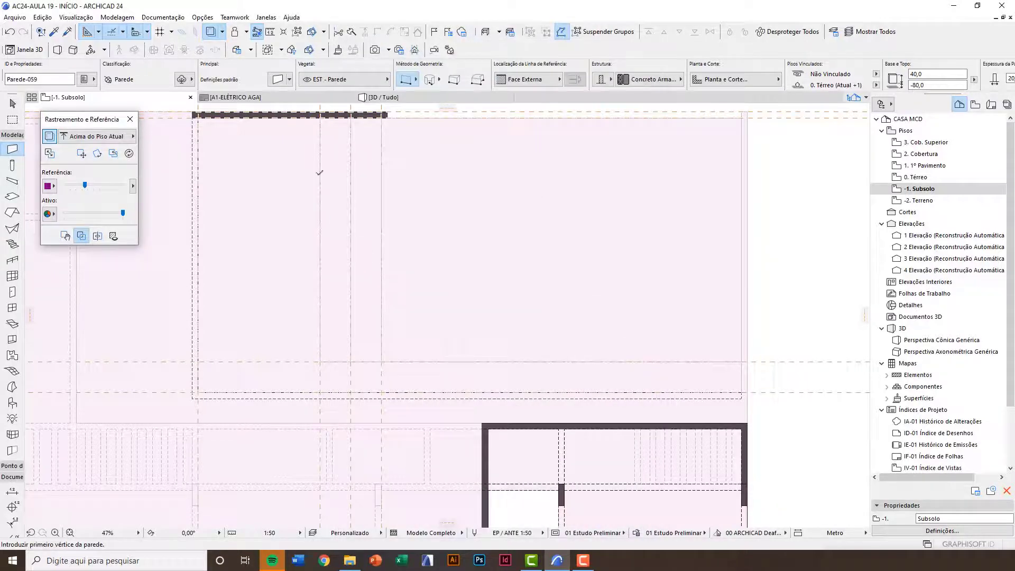
Draw a vertical wall along the leftmost inner slab edge, between the upper wall and the inner ledge line, and select it
{"action": "left_click", "coordinate": [320, 118]}
{"action": "left_click", "coordinate": [320, 360]}
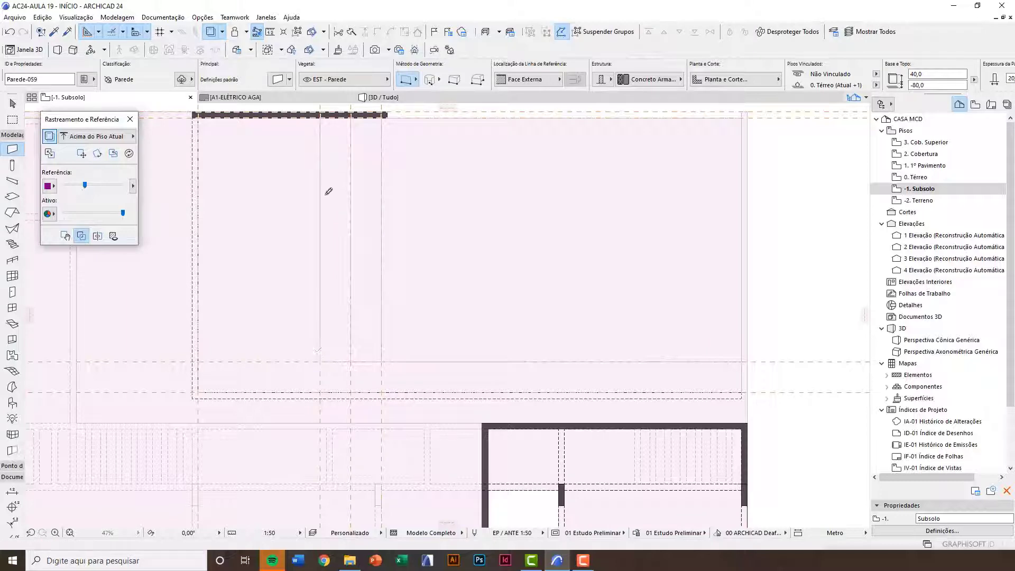
{"action": "left_click", "coordinate": [320, 118]}
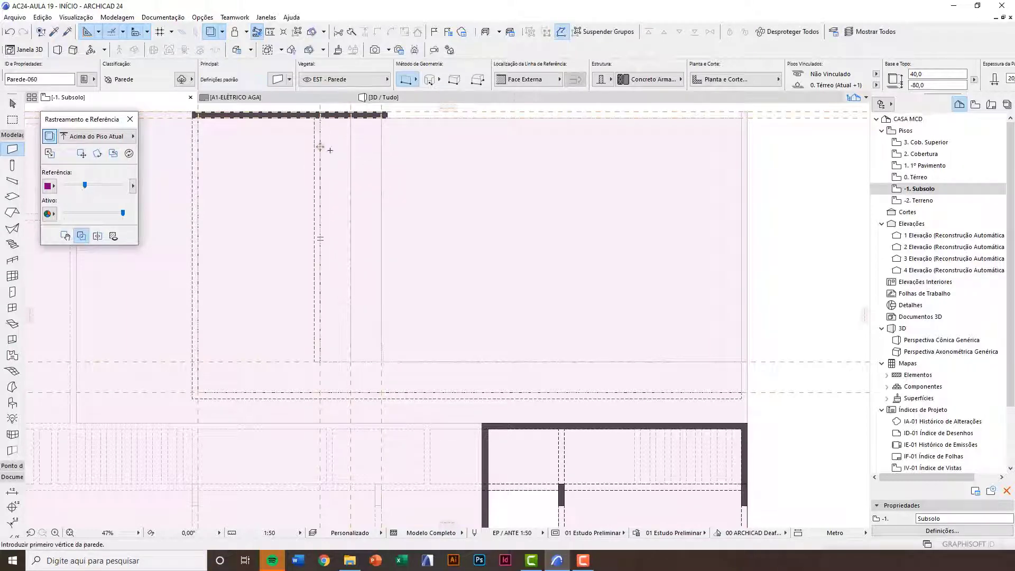
{"action": "left_click", "coordinate": [321, 264], "text": "shift"}
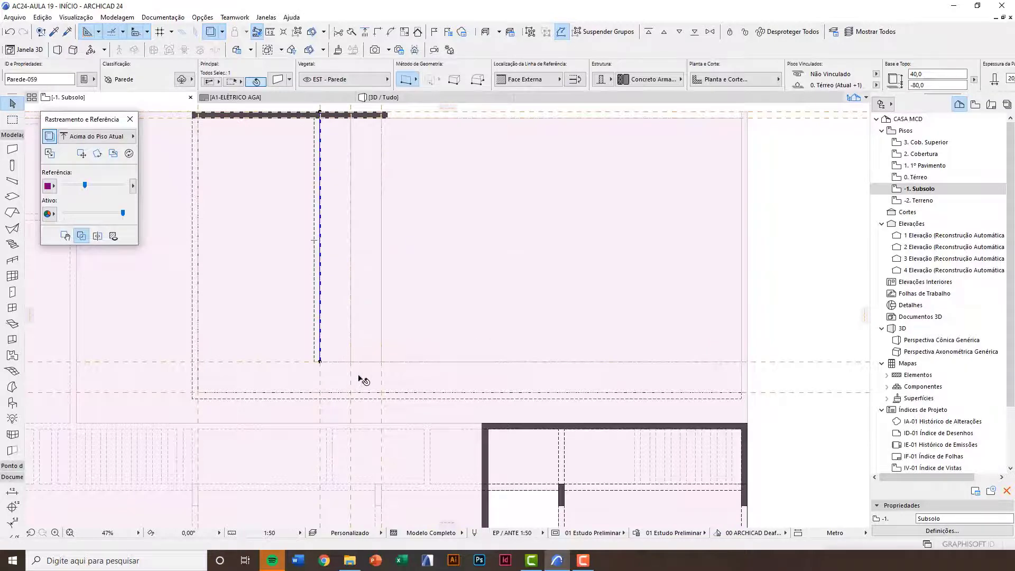
Drag a copy of the selected wall to the next inner slab edge and a further copy 100 beyond it, to the third edge
{"action": "key", "text": "ctrl+d"}
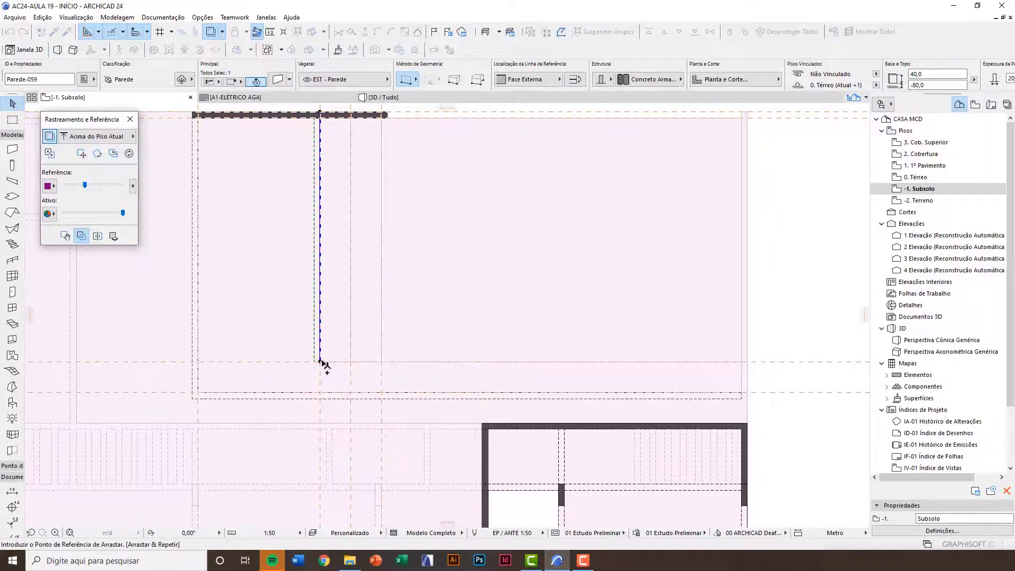
{"action": "left_click", "coordinate": [320, 363]}
{"action": "left_click", "coordinate": [351, 362]}
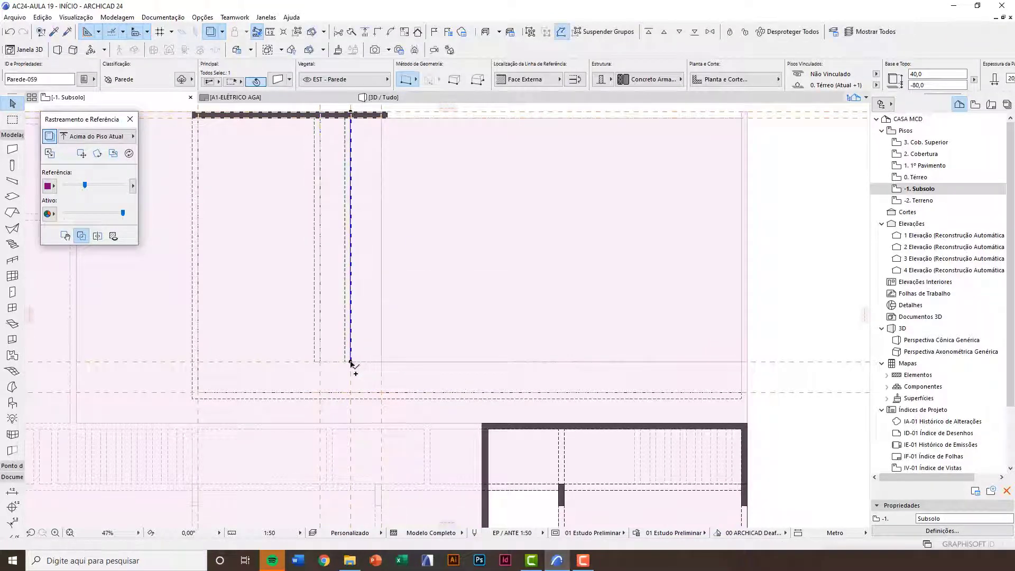
{"action": "left_click", "coordinate": [350, 362]}
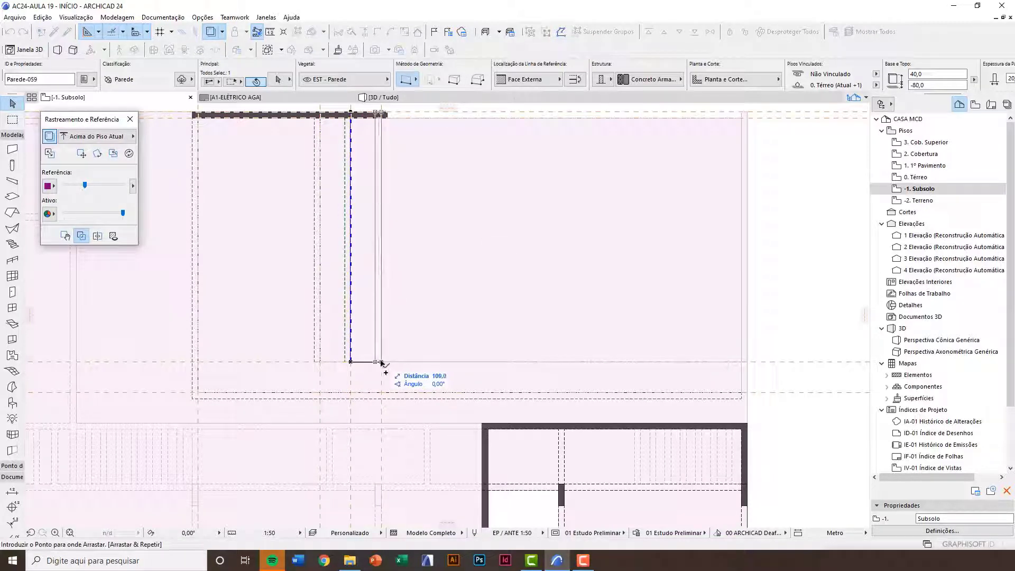
{"action": "left_click", "coordinate": [381, 363]}
In 3D, elevate the middle of the three tiled step walls by -40
{"action": "key", "text": "F3"}
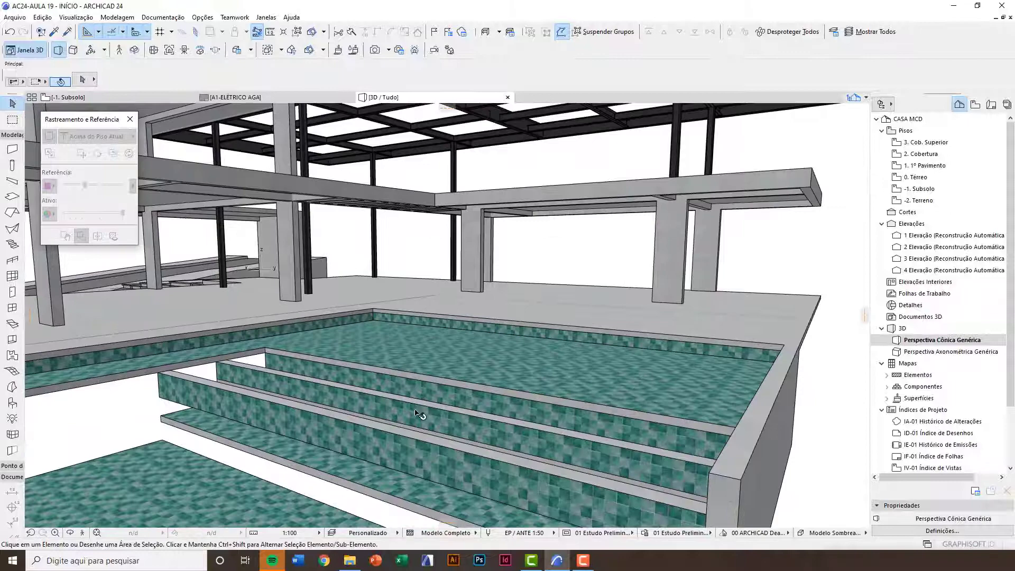
{"action": "left_click", "coordinate": [420, 415]}
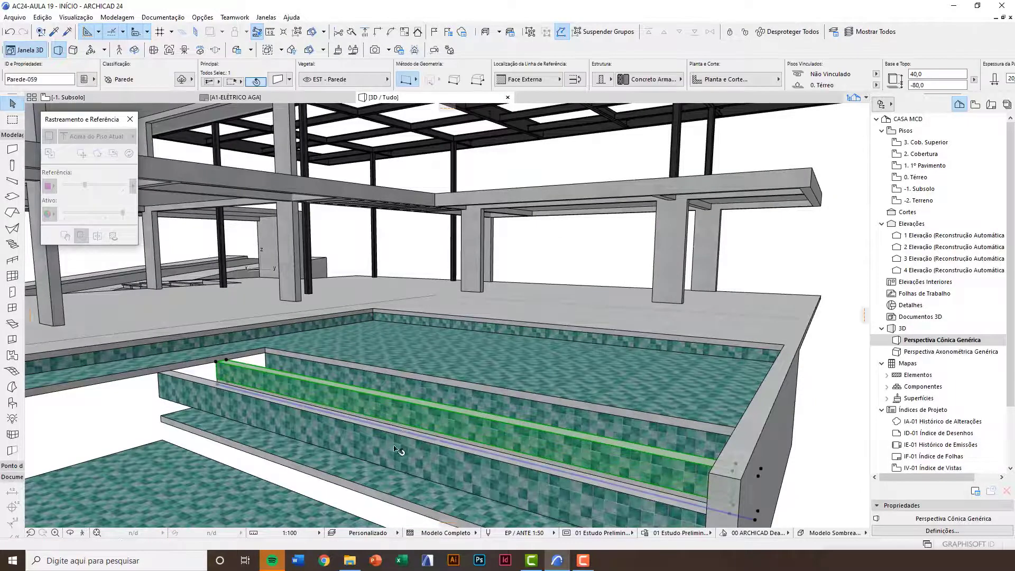
{"action": "middle_click_drag", "start_coordinate": [420, 415], "coordinate": [355, 407]}
{"action": "scroll", "coordinate": [355, 407], "scroll_direction": "up", "scroll_amount": 2}
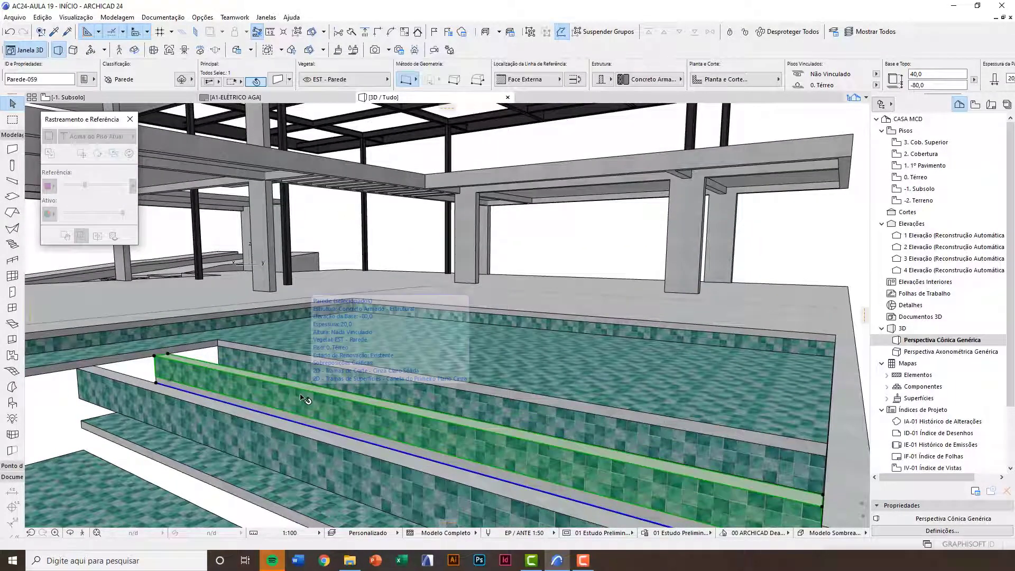
{"action": "key", "text": "ctrl+9"}
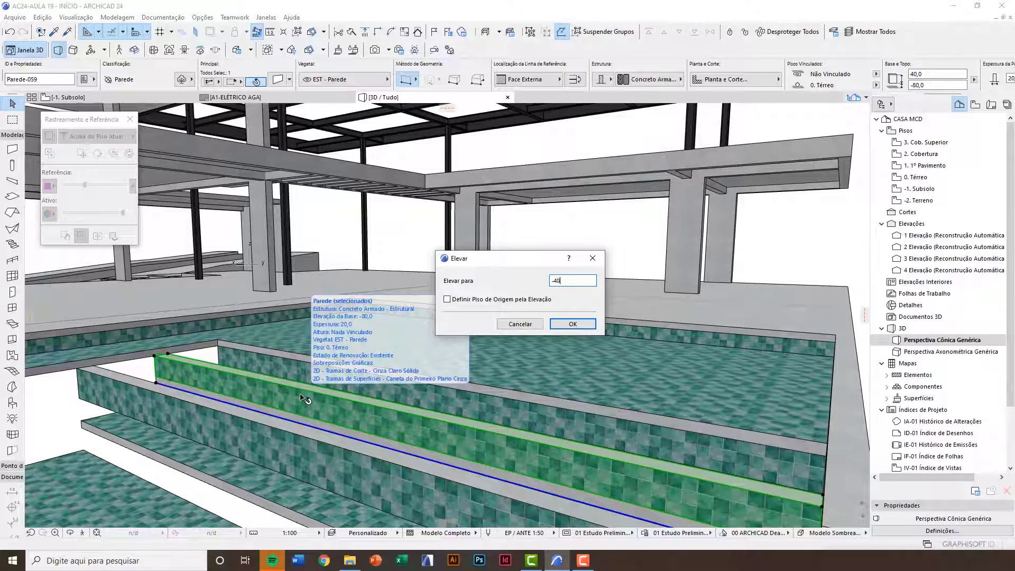
{"action": "key", "text": "Return"}
{"action": "key", "text": "Escape"}
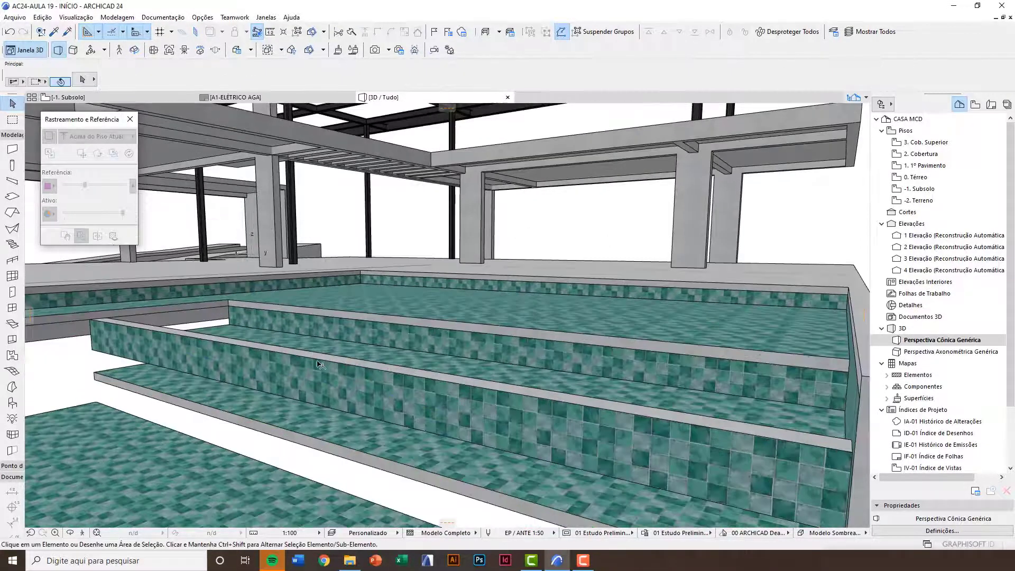
Lower the front step wall in two elevations of -40 so its base offset is -160
{"action": "left_click", "coordinate": [319, 364]}
{"action": "key", "text": "ctrl+9"}
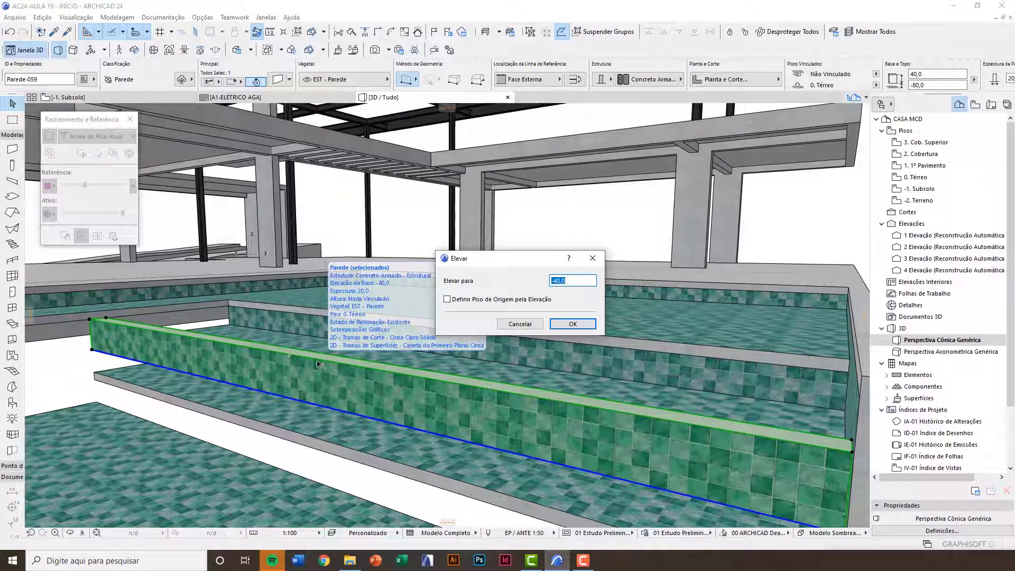
{"action": "key", "text": "Return"}
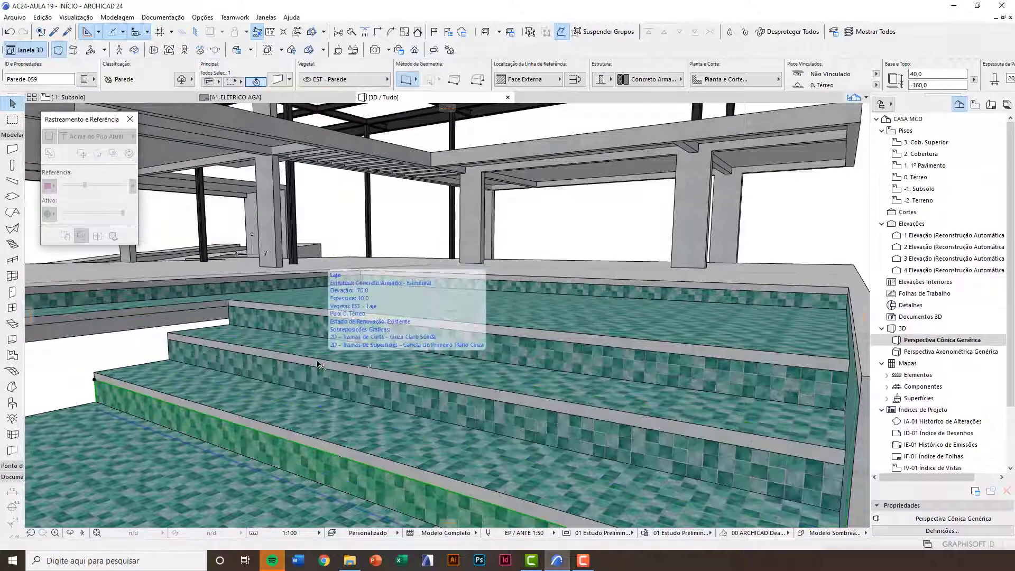
{"action": "key", "text": "Escape"}
Select the three stepped pool slabs, excluding the ground-floor slab, and set their edge surface to Ladrilhos - Cerâmica Verde
{"action": "scroll", "coordinate": [364, 439], "scroll_direction": "down", "scroll_amount": 10}
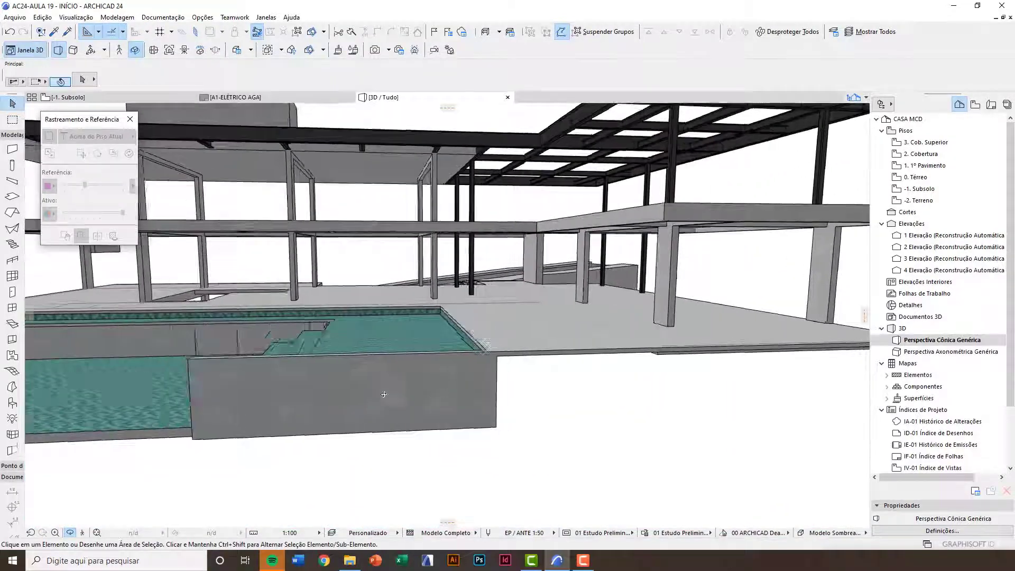
{"action": "middle_click_drag", "start_coordinate": [384, 394], "coordinate": [619, 403], "text": "shift"}
{"action": "middle_click_drag", "start_coordinate": [579, 348], "coordinate": [434, 405], "text": "shift"}
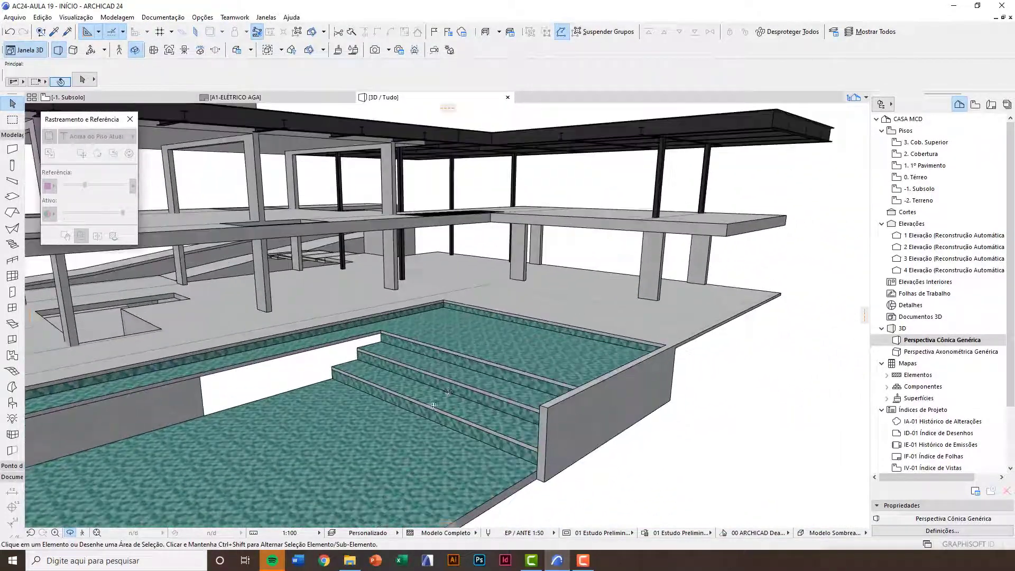
{"action": "middle_click_drag", "start_coordinate": [447, 324], "coordinate": [546, 301], "text": "shift"}
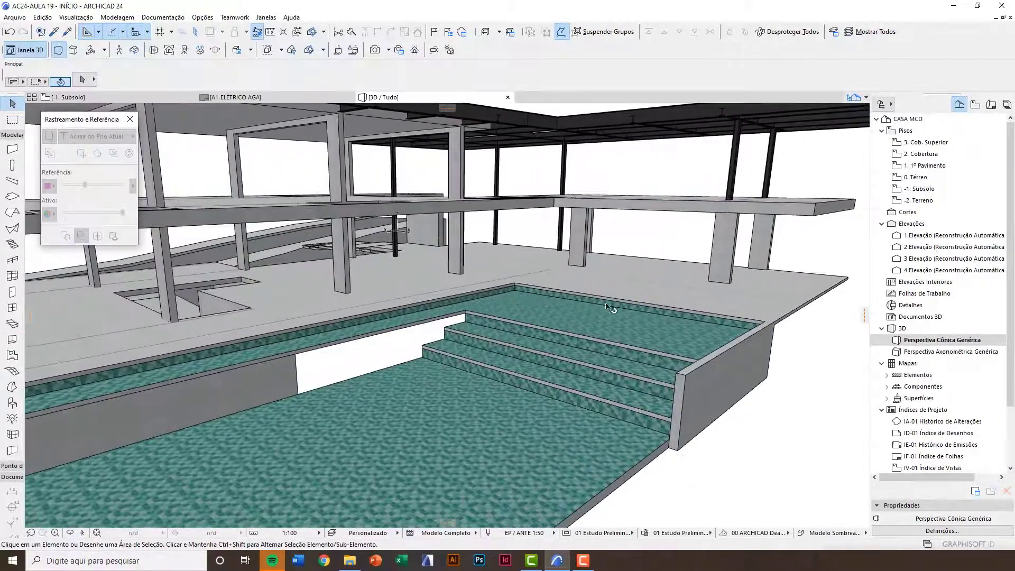
{"action": "mouse_move", "coordinate": [611, 308]}
{"action": "middle_mouse_down", "text": "shift"}
{"action": "mouse_move", "coordinate": [613, 317]}
{"action": "mouse_move", "coordinate": [610, 296]}
{"action": "middle_mouse_up", "text": "shift"}
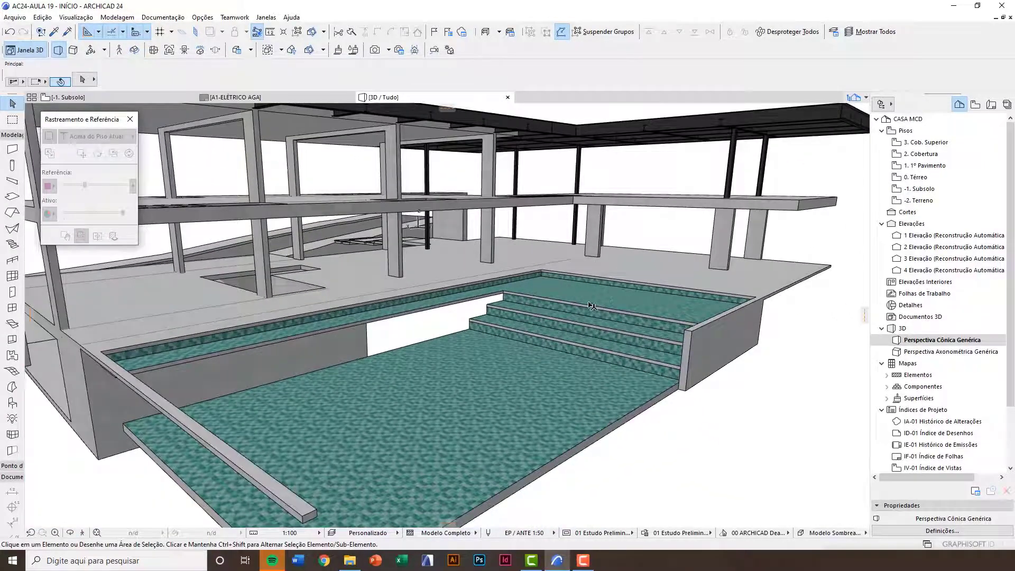
{"action": "scroll", "coordinate": [582, 306], "scroll_direction": "up", "scroll_amount": 5}
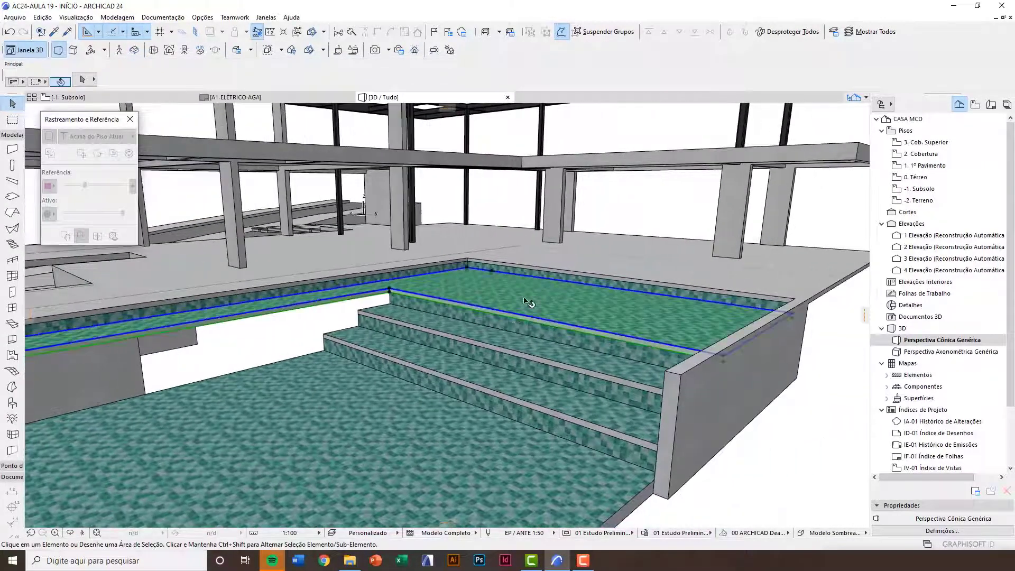
{"action": "left_click", "coordinate": [524, 359], "text": "shift"}
{"action": "left_click", "coordinate": [502, 392], "text": "shift"}
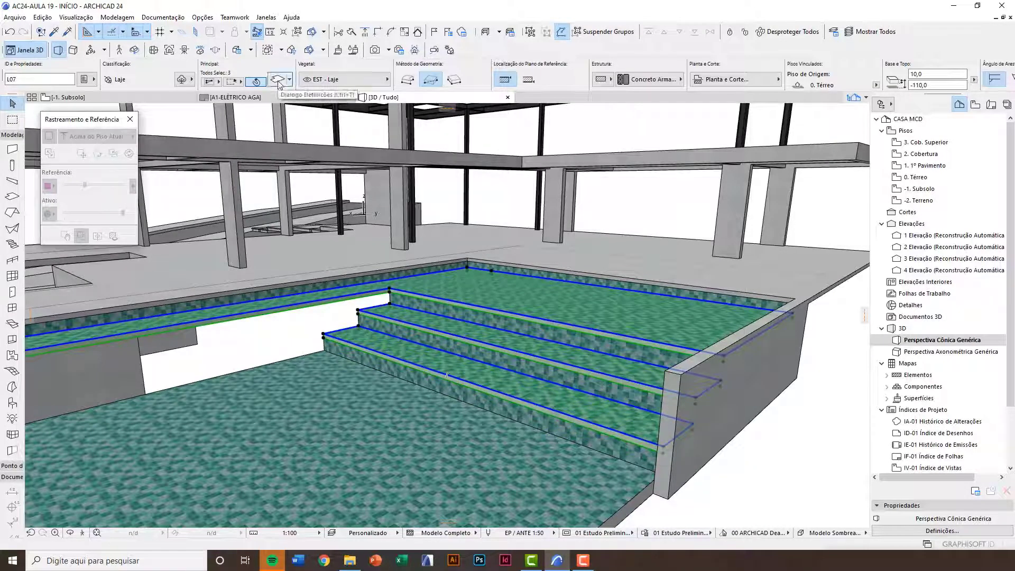
{"action": "scroll", "coordinate": [412, 269], "scroll_direction": "down", "scroll_amount": 5}
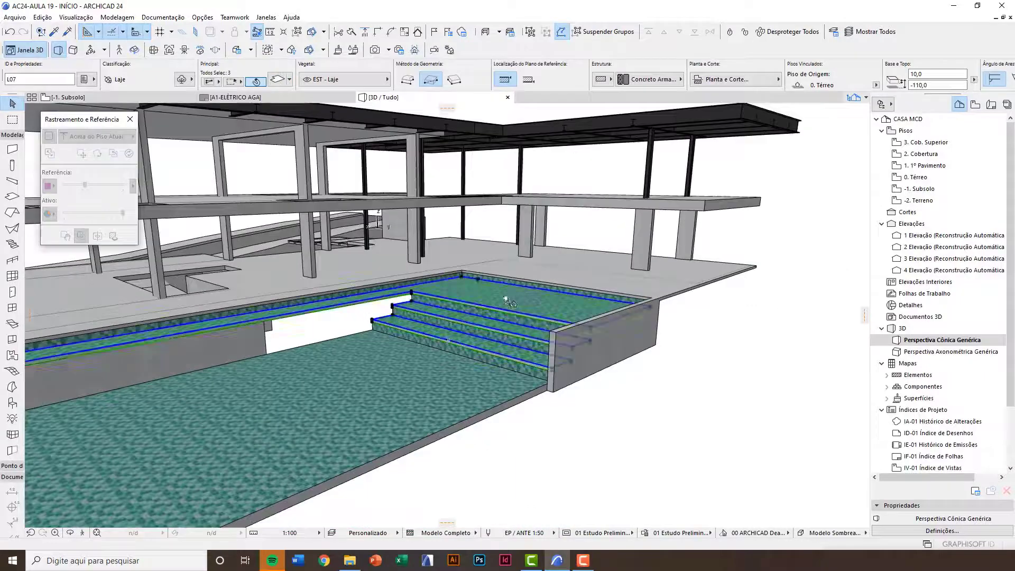
{"action": "left_click", "coordinate": [569, 283], "text": "shift"}
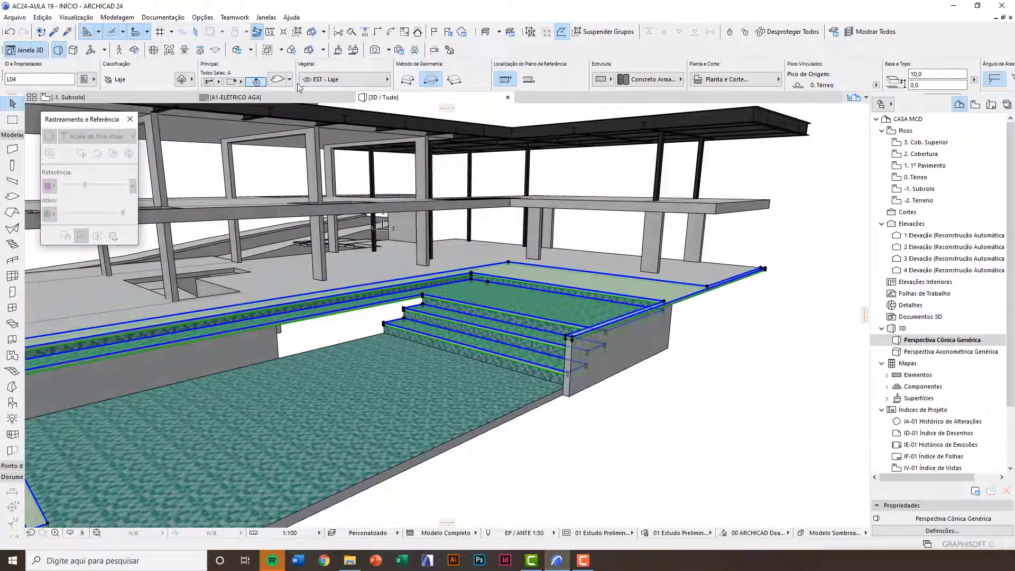
{"action": "left_click", "coordinate": [529, 272], "text": "shift"}
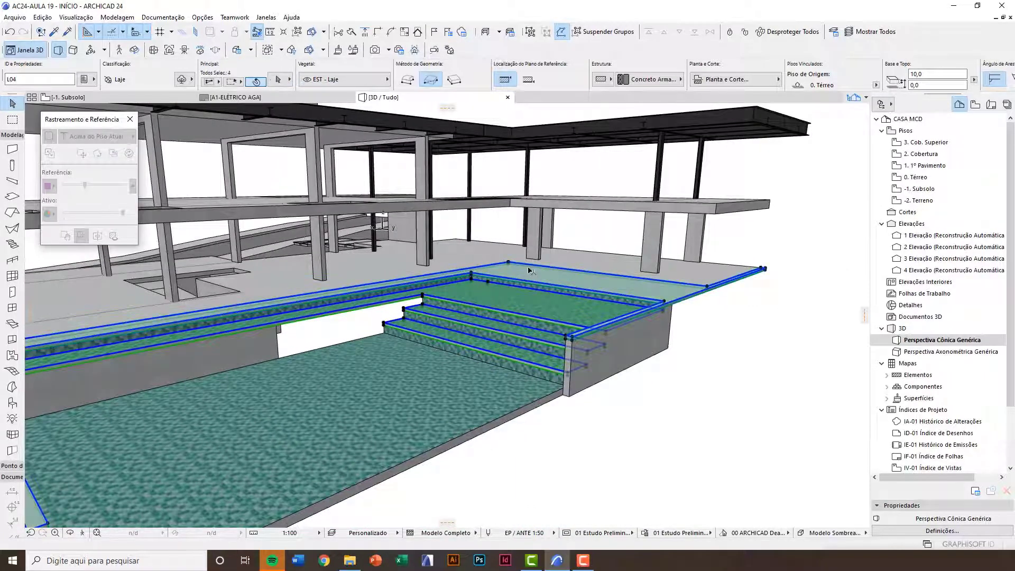
{"action": "left_click", "coordinate": [285, 83]}
{"action": "left_click", "coordinate": [408, 349]}
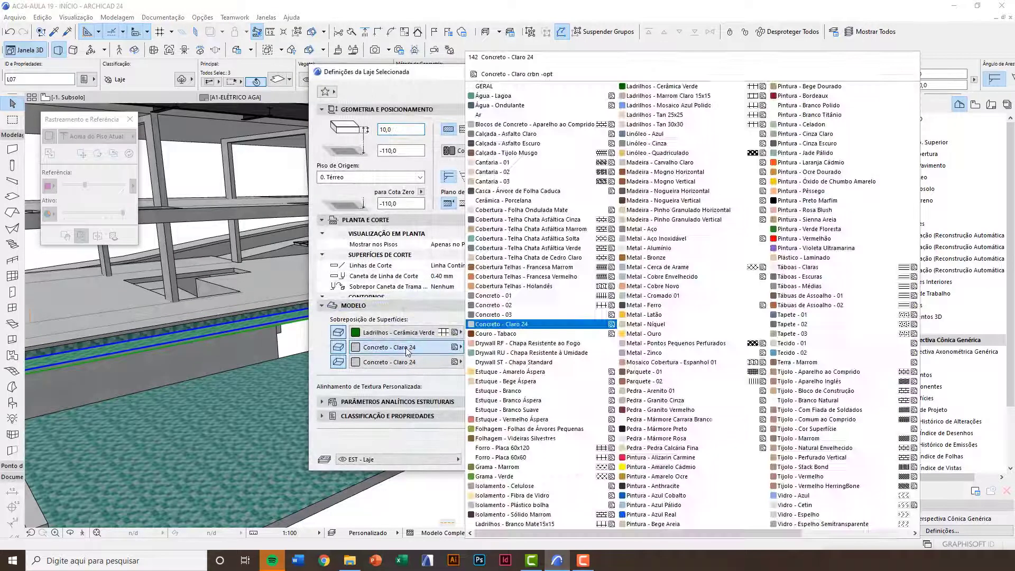
{"action": "left_click", "coordinate": [656, 86]}
{"action": "left_click", "coordinate": [547, 459]}
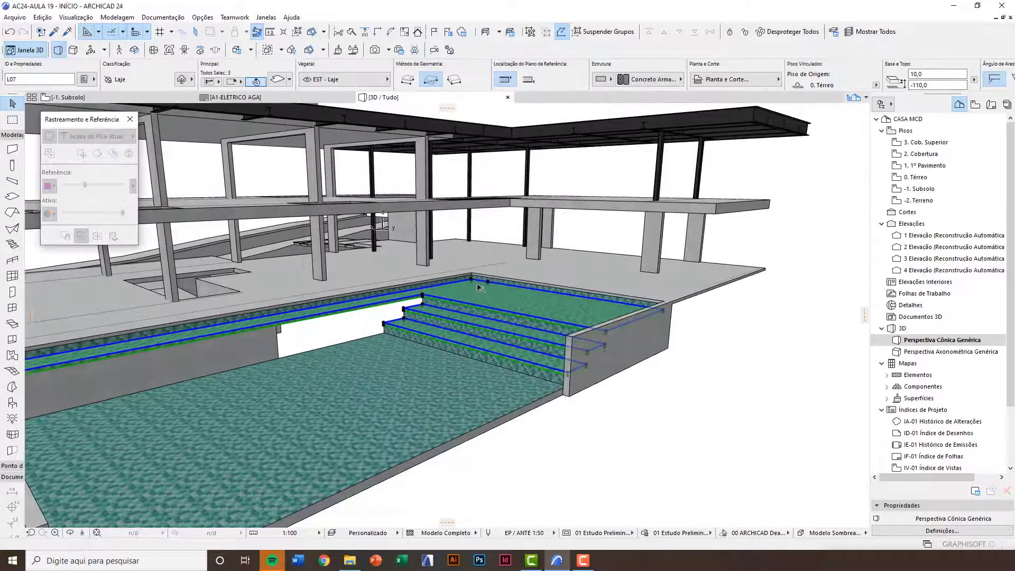
{"action": "scroll", "coordinate": [423, 305], "scroll_direction": "up", "scroll_amount": 4}
{"action": "scroll", "coordinate": [423, 305], "scroll_direction": "down", "scroll_amount": 2}
{"action": "key", "text": "Escape"}
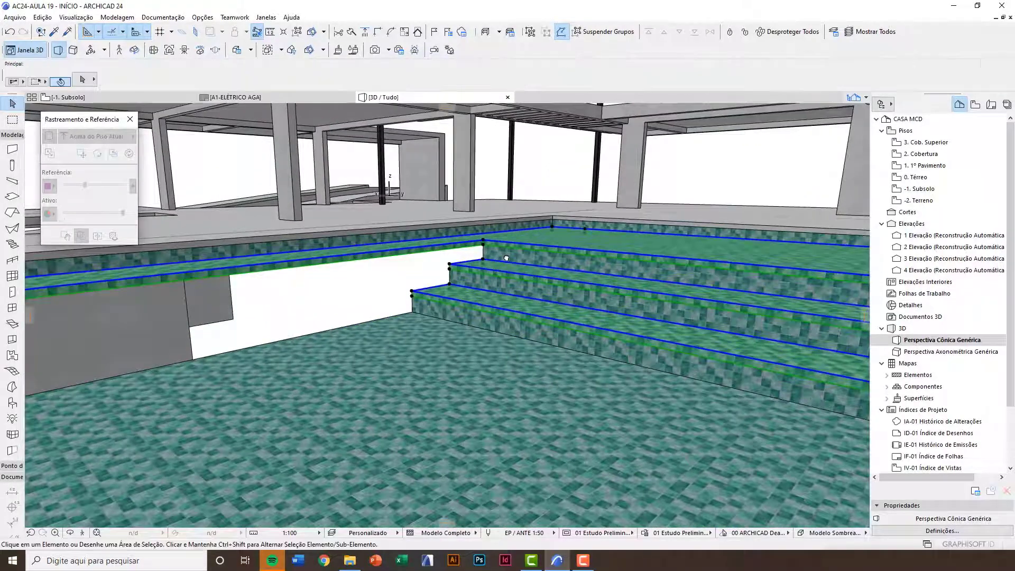
On the -1. Subsolo plan, start a new wall at the lower end of the leftmost inner step wall
{"action": "scroll", "coordinate": [283, 372], "scroll_direction": "down", "scroll_amount": 3}
{"action": "middle_click_drag", "start_coordinate": [283, 372], "coordinate": [352, 341], "text": "shift"}
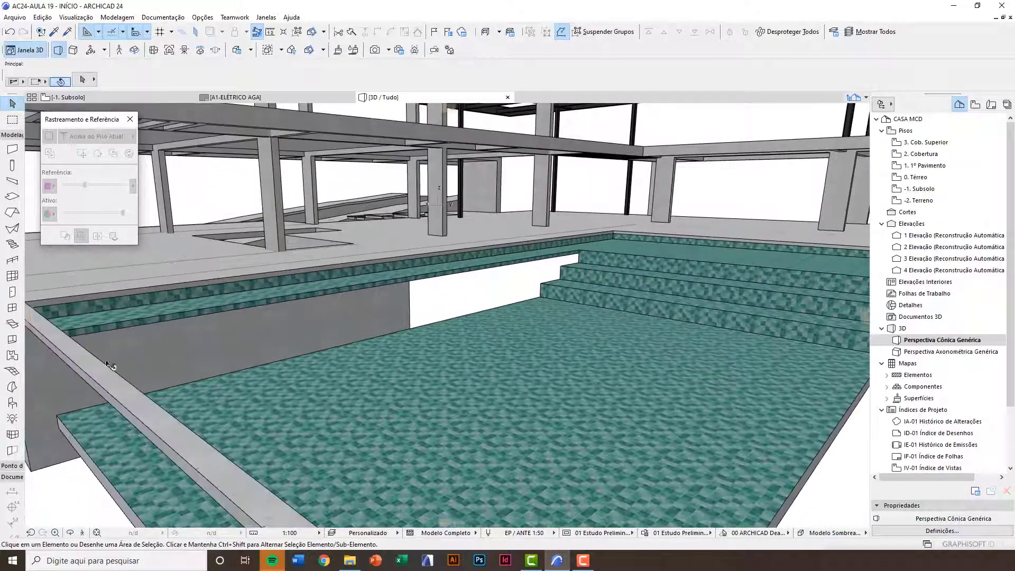
{"action": "scroll", "coordinate": [296, 347], "scroll_direction": "down", "scroll_amount": 3}
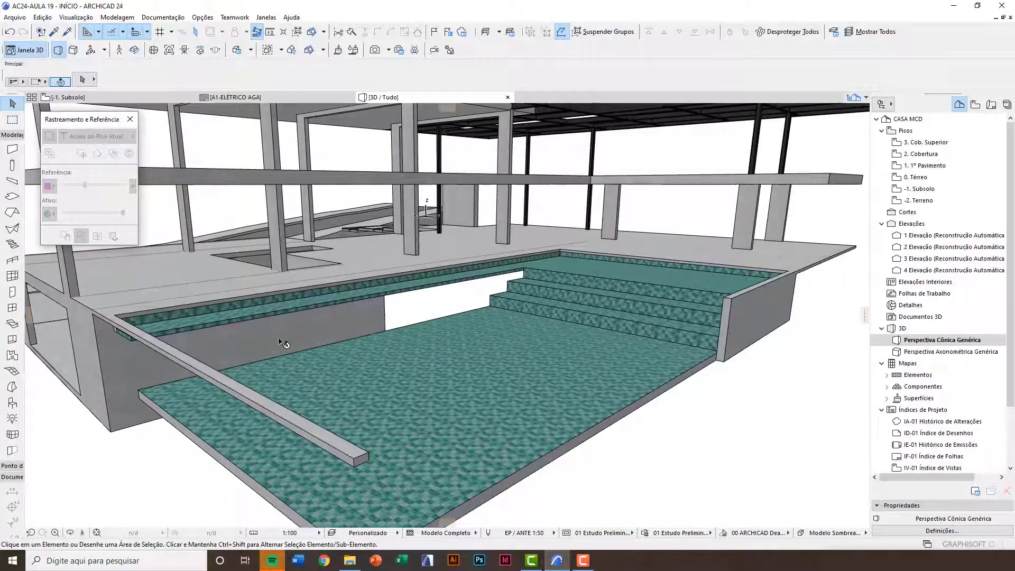
{"action": "middle_click_drag", "start_coordinate": [278, 382], "coordinate": [286, 310], "text": "shift"}
{"action": "key", "text": "F2"}
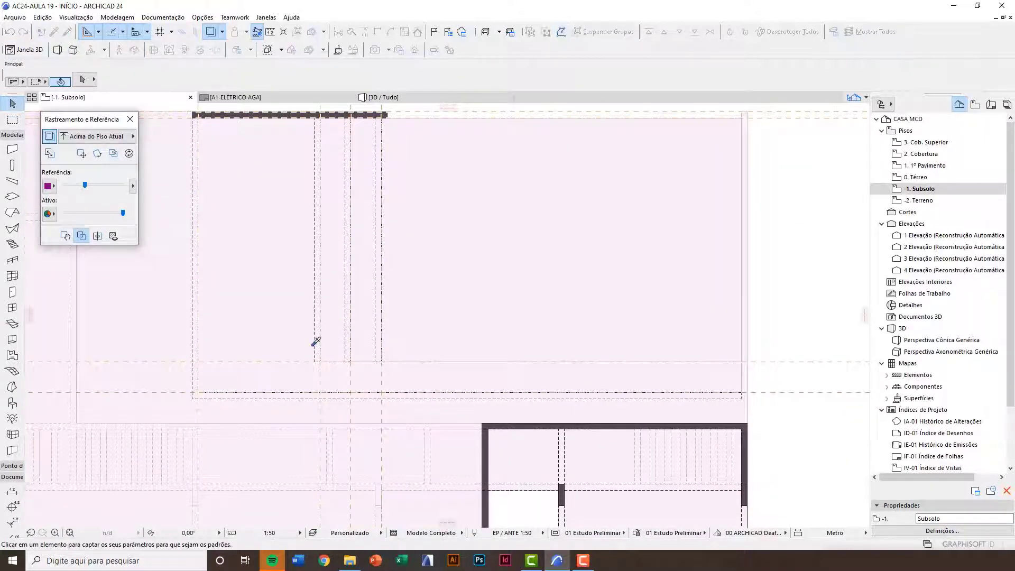
{"action": "key", "text": "w"}
{"action": "scroll", "coordinate": [342, 393], "scroll_direction": "up", "scroll_amount": 3}
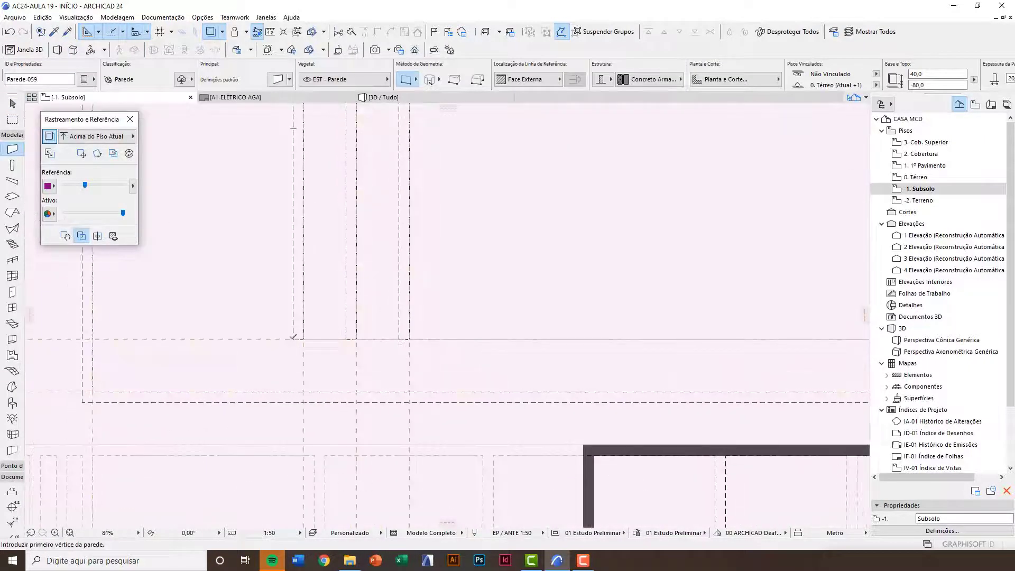
Draw a 1180-long concrete wall along the lower edge of the pool's deepest floor, ending at the first step
{"action": "scroll", "coordinate": [311, 339], "scroll_direction": "down", "scroll_amount": 3}
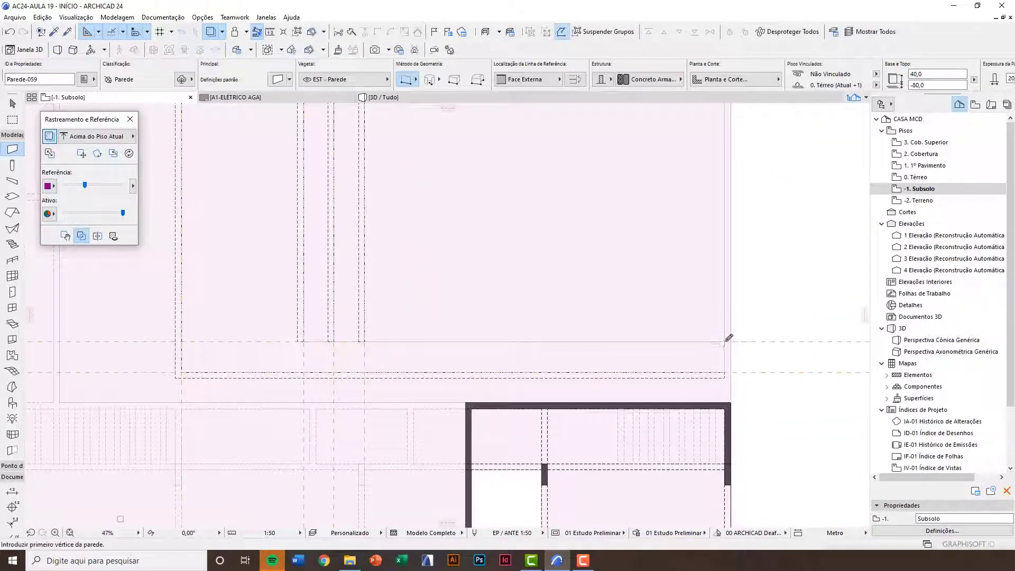
{"action": "left_click", "coordinate": [726, 340]}
{"action": "scroll", "coordinate": [363, 341], "scroll_direction": "up", "scroll_amount": 3}
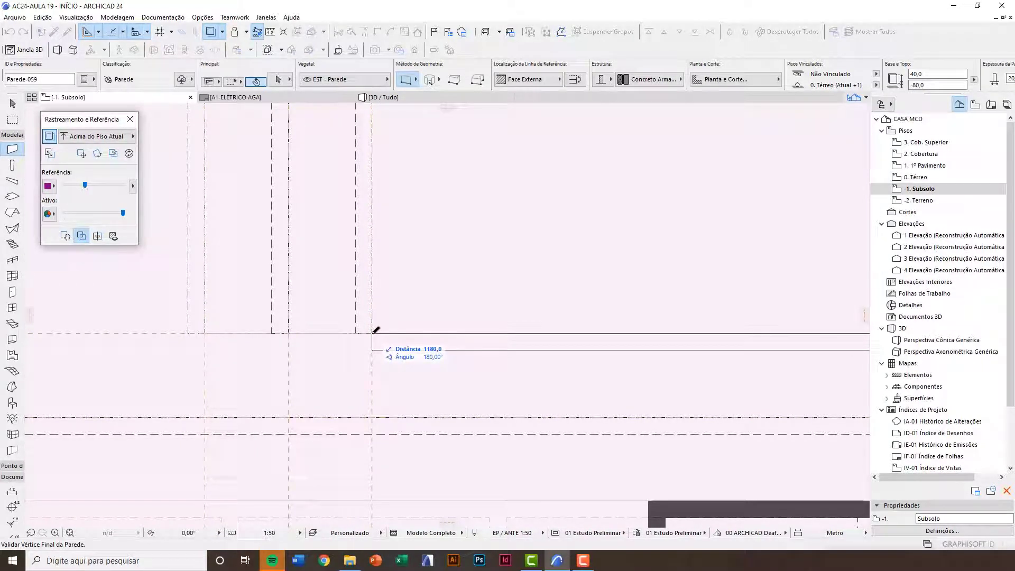
{"action": "left_click", "coordinate": [372, 333]}
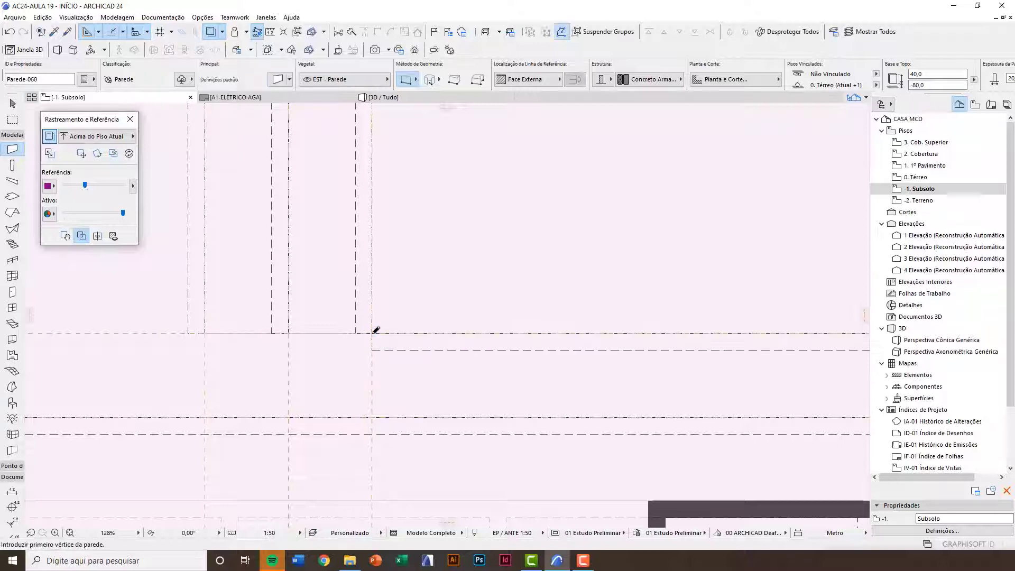
Draw two short walls continuing the long wall, one along the end of each pool step
{"action": "left_click", "coordinate": [372, 333]}
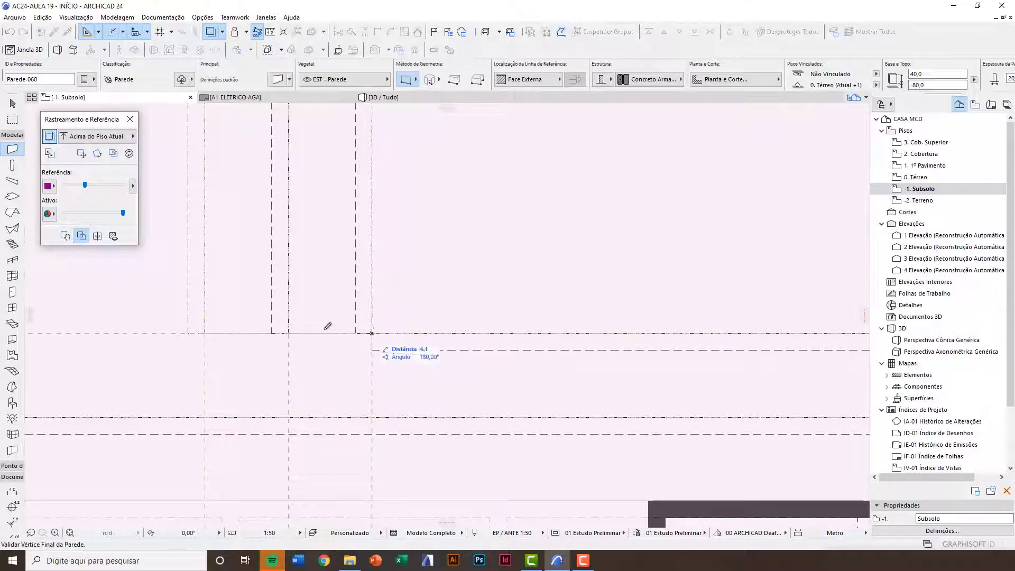
{"action": "left_click", "coordinate": [288, 333]}
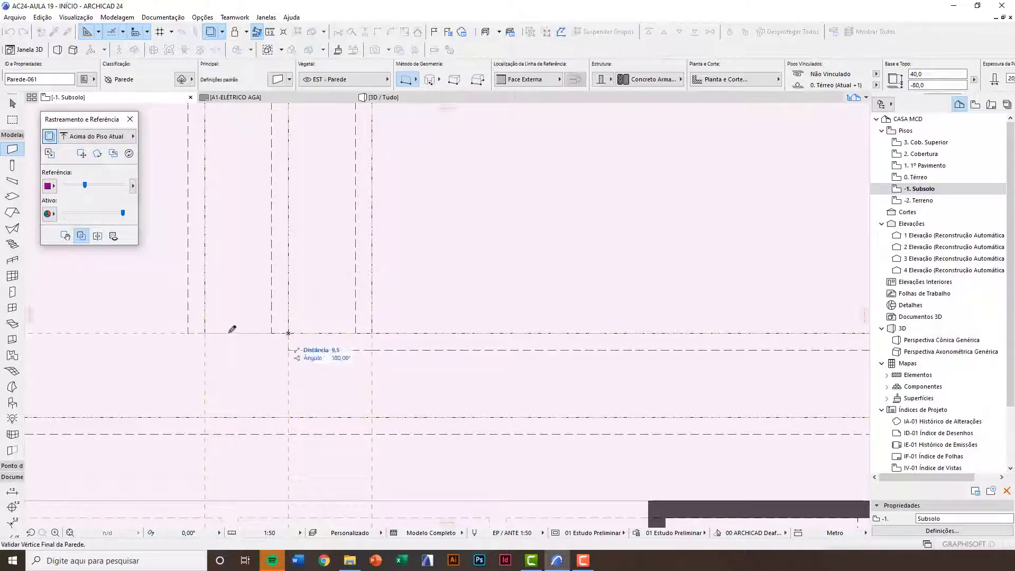
{"action": "left_click", "coordinate": [188, 333]}
{"action": "key", "text": "Escape"}
Examine in 3D how the new side walls meet the pool's steps and floor
{"action": "key", "text": "F3"}
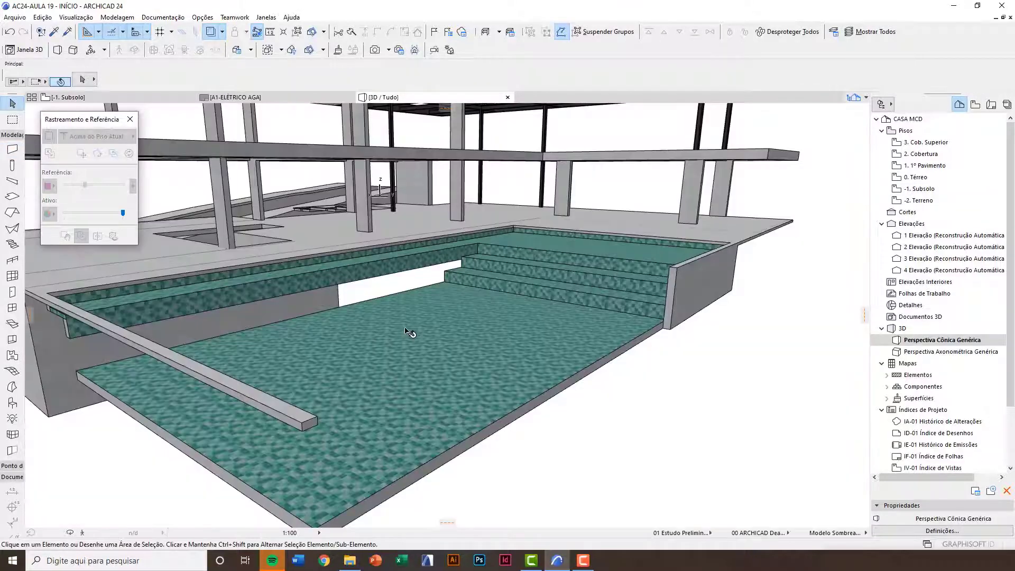
{"action": "left_click", "coordinate": [329, 286]}
{"action": "key", "text": "Escape"}
{"action": "scroll", "coordinate": [464, 242], "scroll_direction": "up", "scroll_amount": 6}
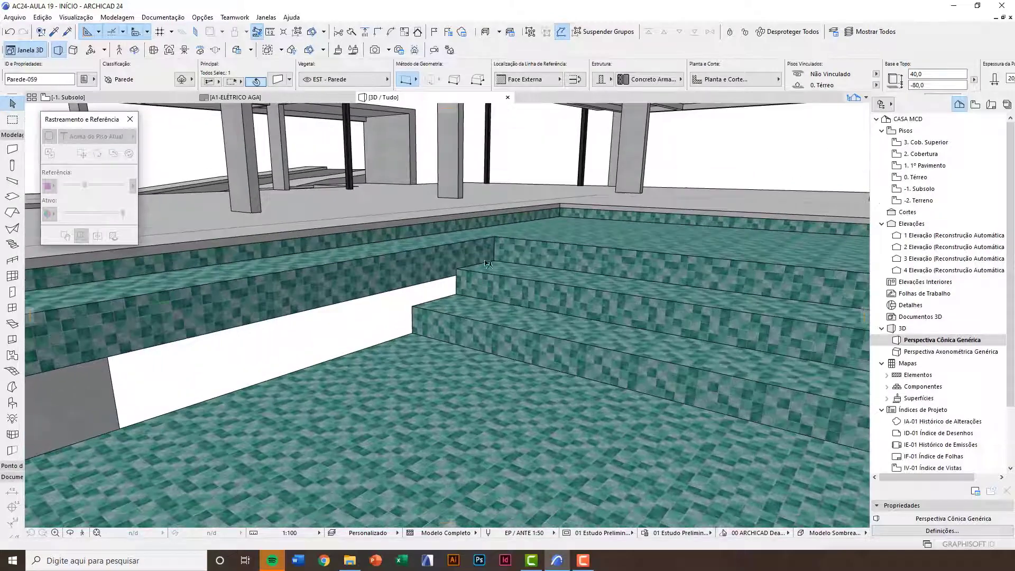
{"action": "scroll", "coordinate": [485, 258], "scroll_direction": "up", "scroll_amount": 1}
{"action": "key", "text": "Escape"}
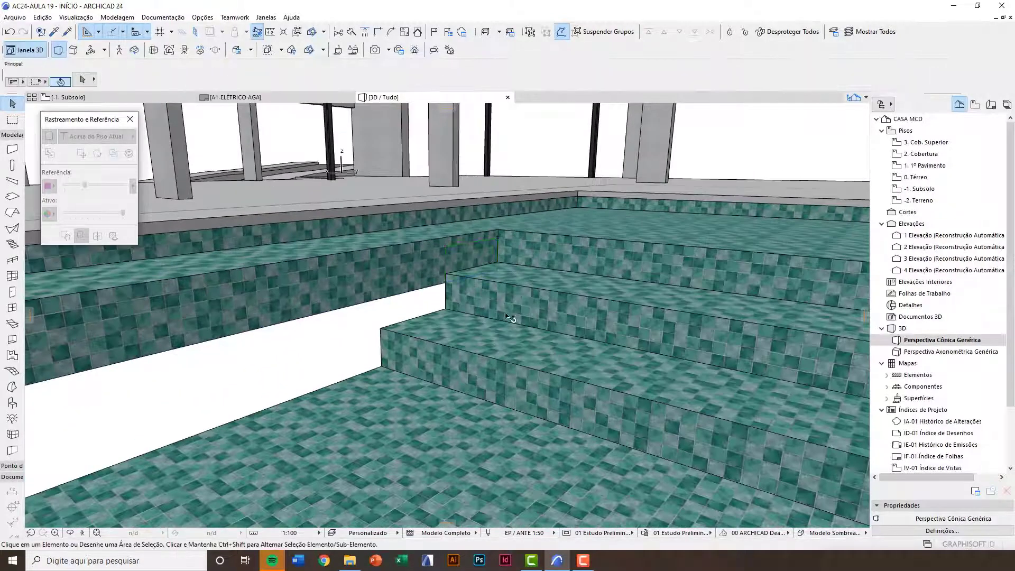
{"action": "middle_click_drag", "start_coordinate": [418, 306], "coordinate": [311, 339], "text": "shift"}
{"action": "middle_click_drag", "start_coordinate": [332, 298], "coordinate": [425, 283], "text": "shift"}
Stretch the middle short wall's base down to -120 in 3D, making it 80 high
{"action": "left_click", "coordinate": [424, 279]}
{"action": "scroll", "coordinate": [378, 316], "scroll_direction": "up", "scroll_amount": 5}
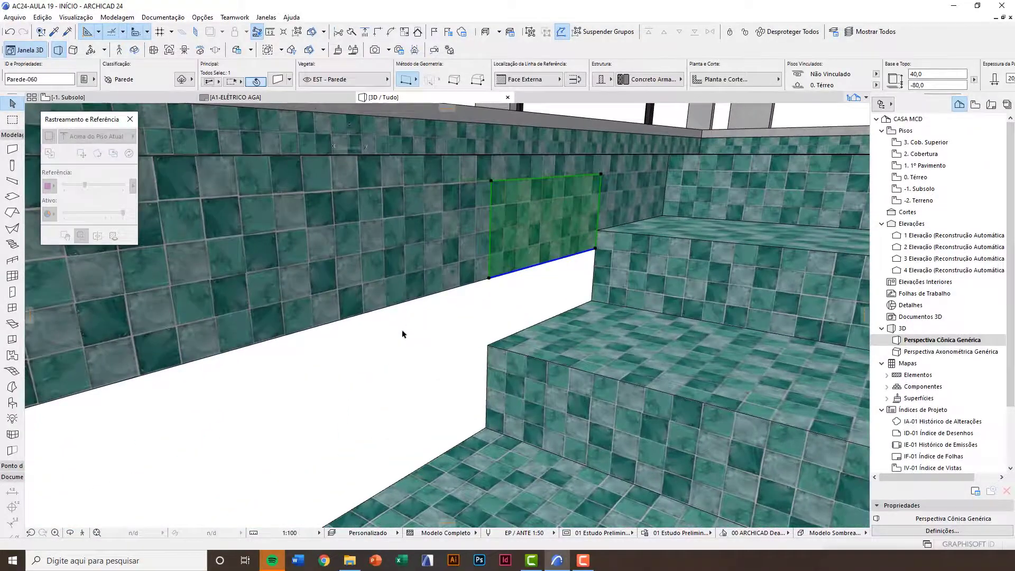
{"action": "middle_click_drag", "start_coordinate": [402, 333], "coordinate": [616, 280], "text": "shift"}
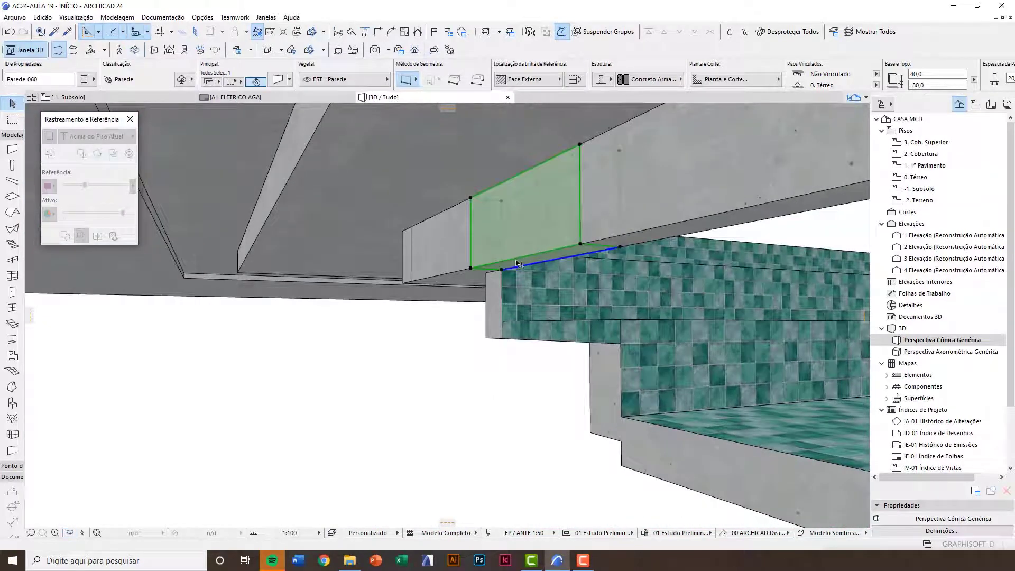
{"action": "left_click", "coordinate": [504, 272]}
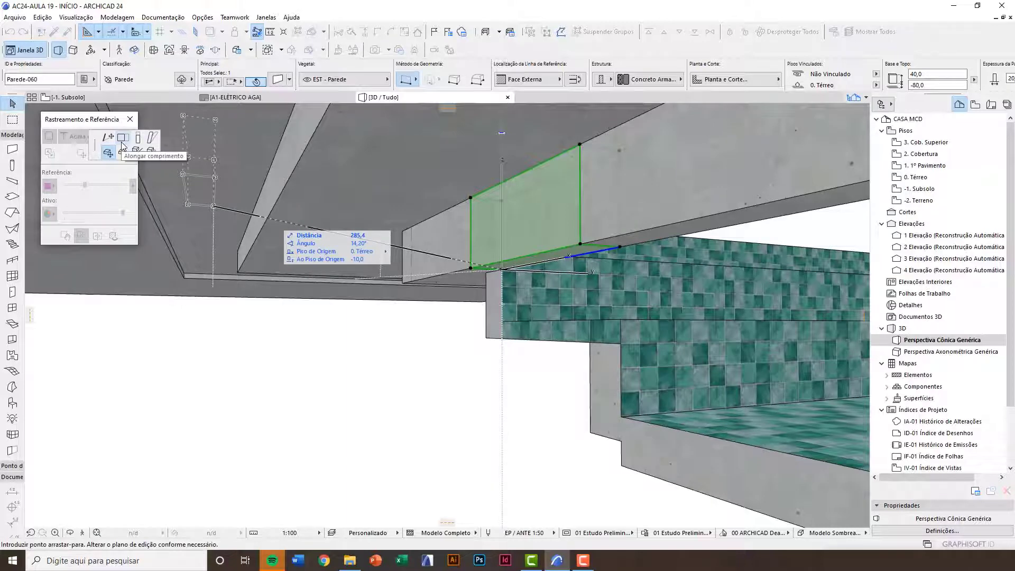
{"action": "left_click", "coordinate": [138, 139]}
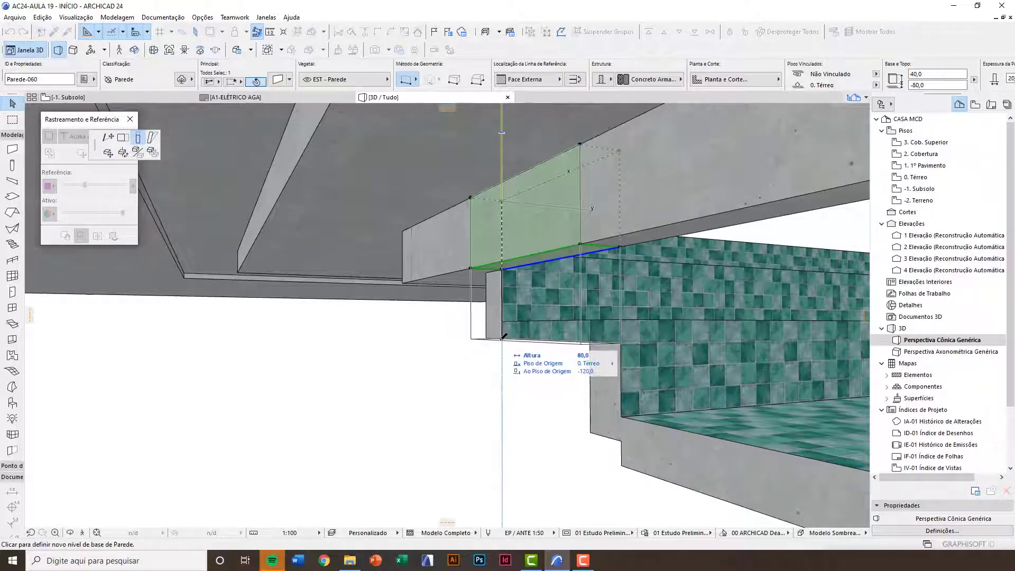
{"action": "left_click", "coordinate": [501, 349]}
{"action": "middle_click_drag", "start_coordinate": [584, 365], "coordinate": [481, 337]}
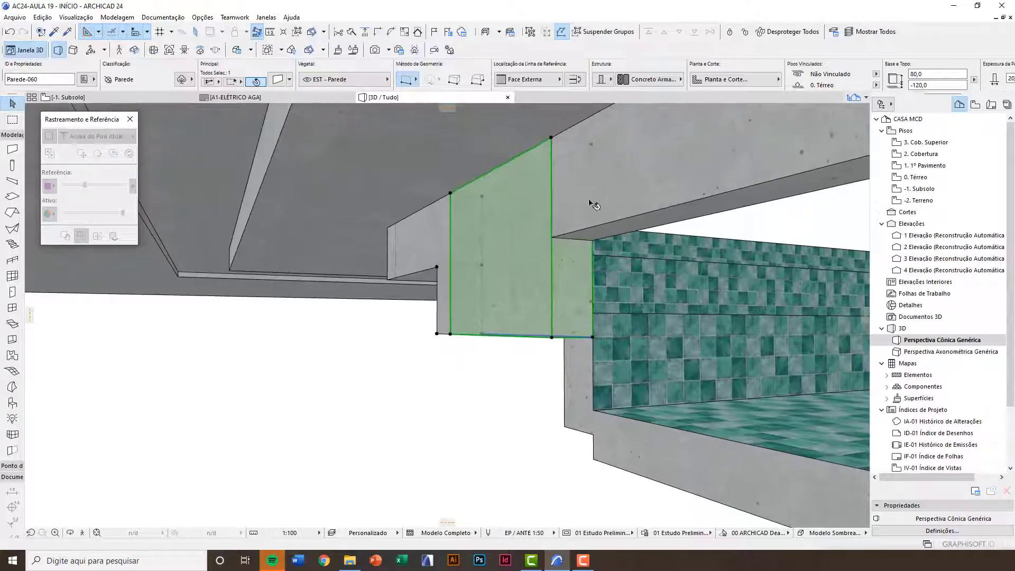
Stretch the long side wall's base down to the underside of the pool floor slab, at elevation -170
{"action": "left_click", "coordinate": [625, 198]}
{"action": "left_click", "coordinate": [592, 242]}
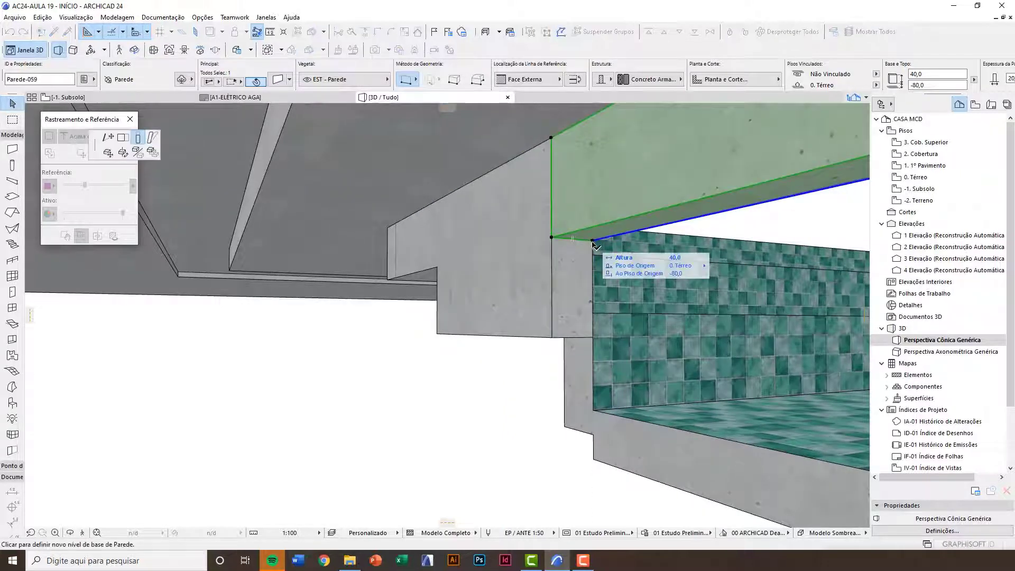
{"action": "left_click", "coordinate": [599, 457]}
{"action": "key", "text": "Escape"}
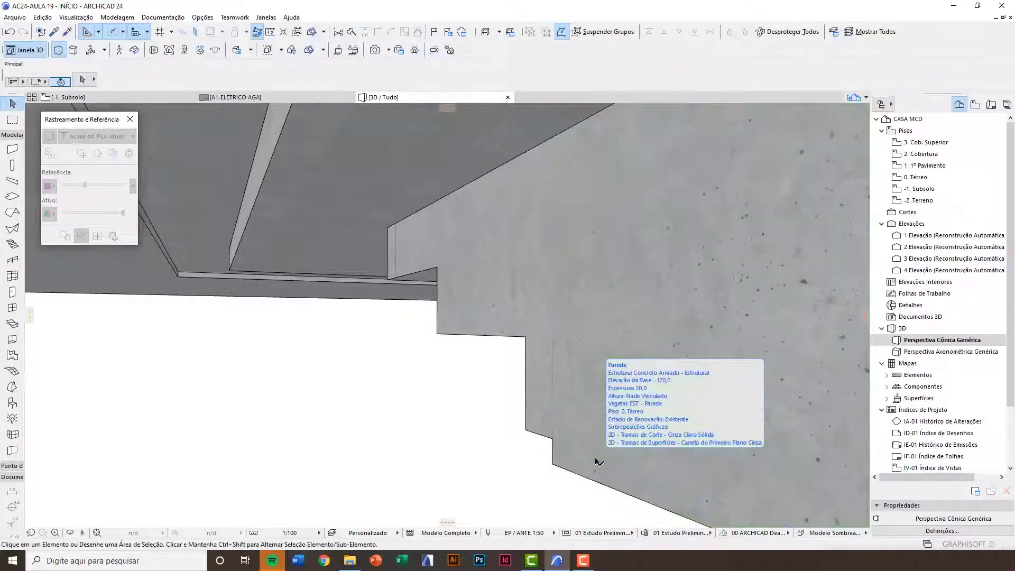
Examine the side walls inside the pool and their junction with the floor slab from below
{"action": "middle_click_drag", "start_coordinate": [592, 453], "coordinate": [309, 409], "text": "shift"}
{"action": "scroll", "coordinate": [309, 409], "scroll_direction": "down", "scroll_amount": 2}
{"action": "scroll", "coordinate": [398, 315], "scroll_direction": "down", "scroll_amount": 6}
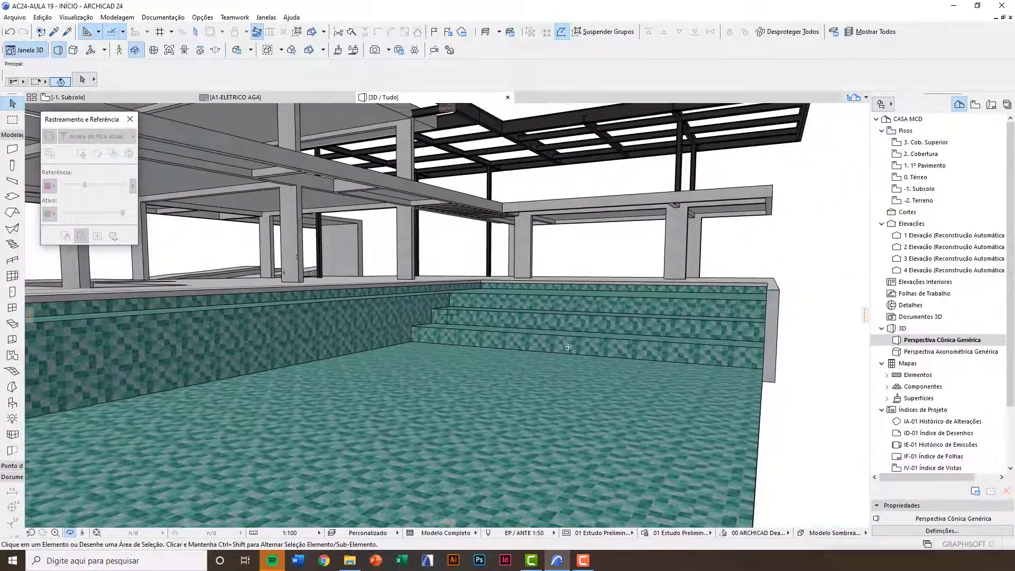
{"action": "middle_click_drag", "start_coordinate": [568, 347], "coordinate": [403, 342], "text": "shift"}
{"action": "middle_click_drag", "start_coordinate": [536, 400], "coordinate": [452, 340], "text": "shift"}
{"action": "left_click", "coordinate": [439, 349]}
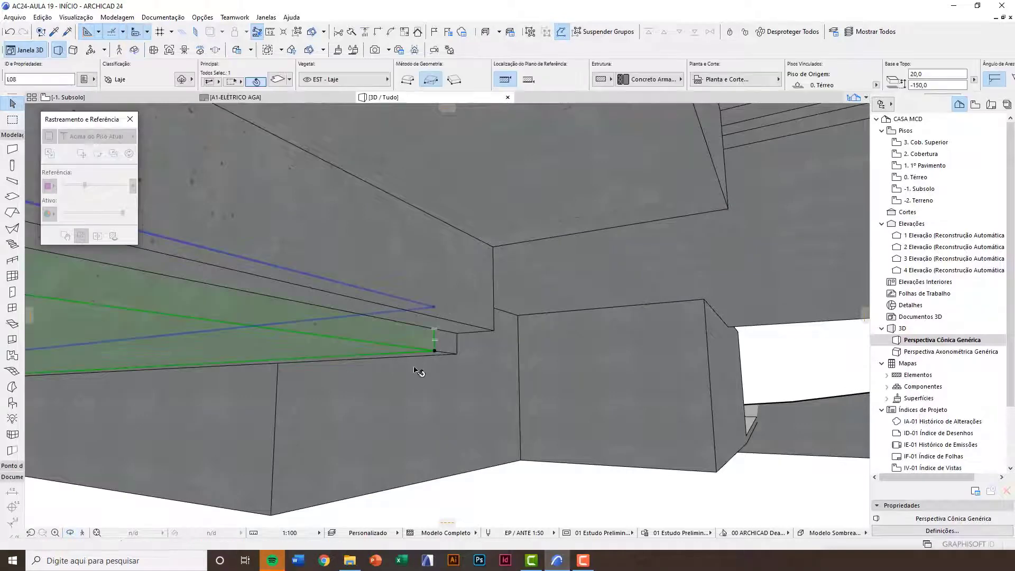
{"action": "key", "text": "Escape"}
On the 0. Térreo plan, offset the deepest pool floor slab's edge beside the steps outward by 20
{"action": "key", "text": "F2"}
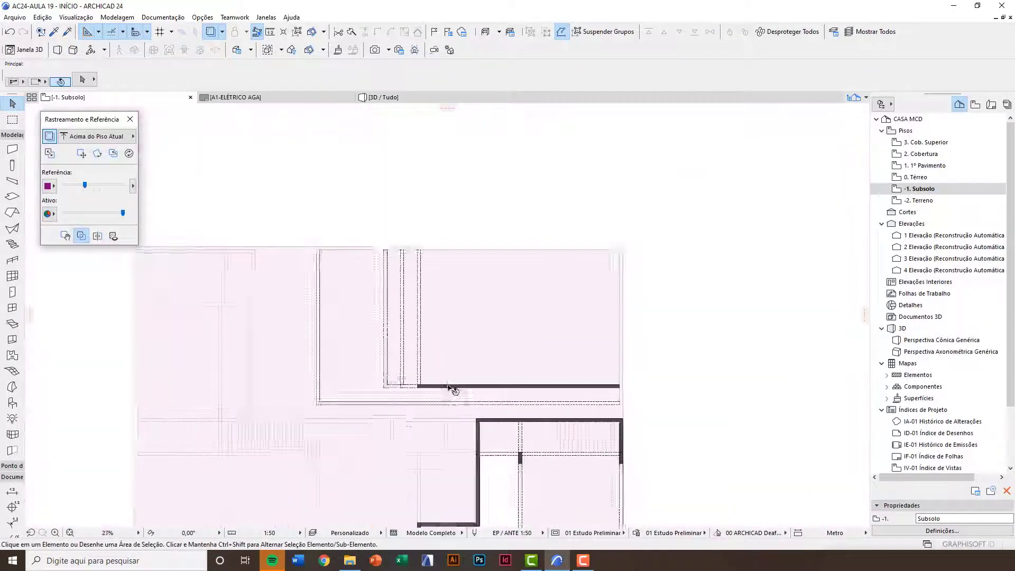
{"action": "double_click", "coordinate": [928, 179]}
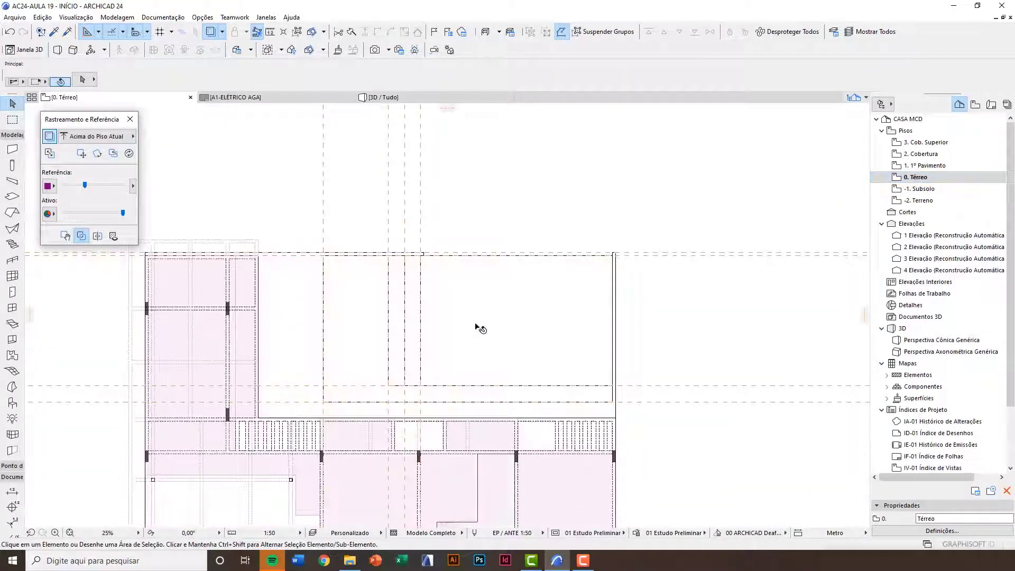
{"action": "left_click", "coordinate": [455, 322]}
{"action": "scroll", "coordinate": [415, 304], "scroll_direction": "up", "scroll_amount": 5}
{"action": "left_click", "coordinate": [415, 299]}
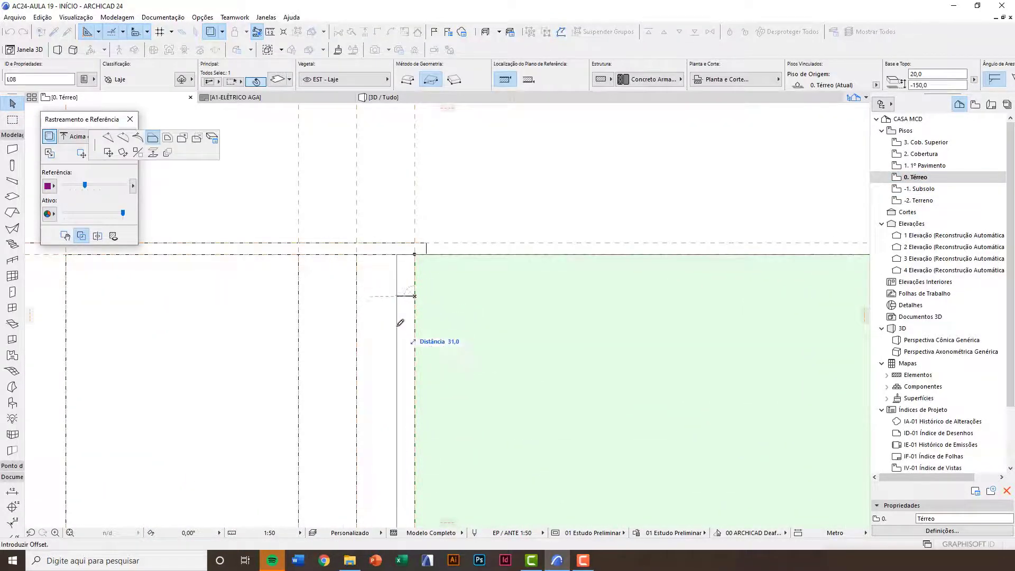
{"action": "key", "text": "Return"}
{"action": "scroll", "coordinate": [413, 380], "scroll_direction": "down", "scroll_amount": 3}
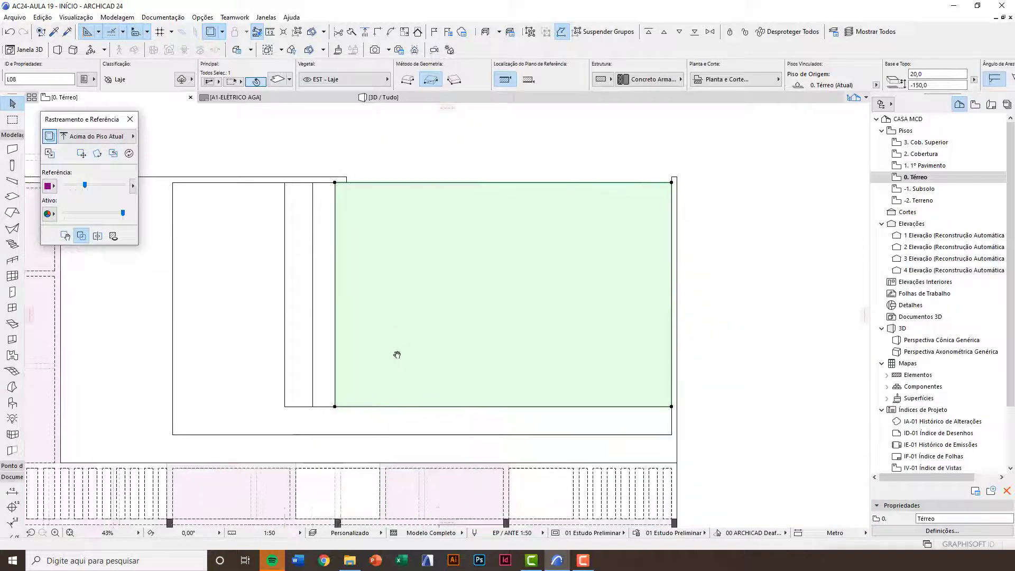
Offset the same slab's lower edge outward by 20 and send the slab backward in the display order
{"action": "scroll", "coordinate": [356, 410], "scroll_direction": "up", "scroll_amount": 4}
{"action": "left_click", "coordinate": [346, 405]}
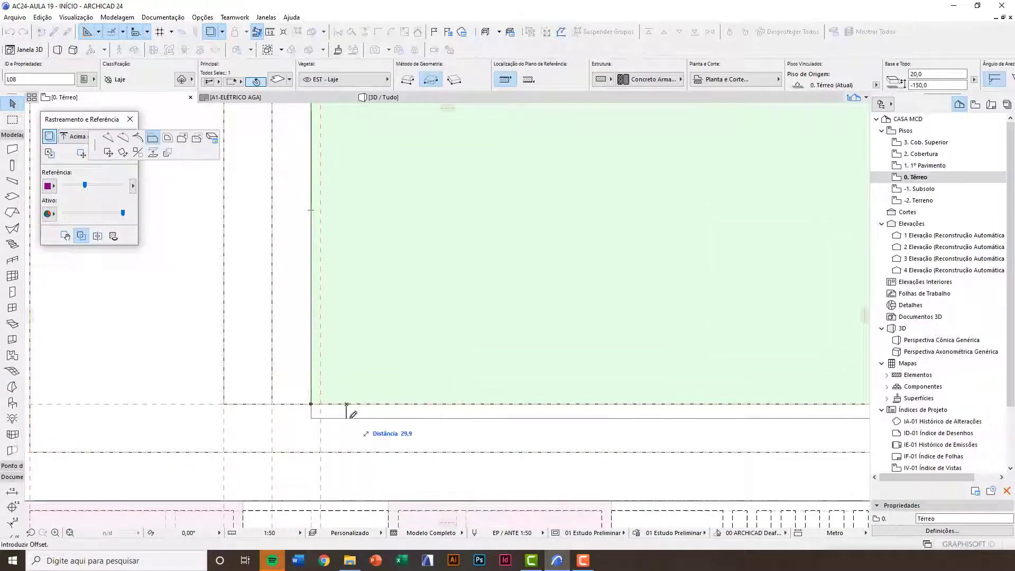
{"action": "type", "text": "20"}
{"action": "key", "text": "Return"}
{"action": "scroll", "coordinate": [345, 376], "scroll_direction": "up", "scroll_amount": 3}
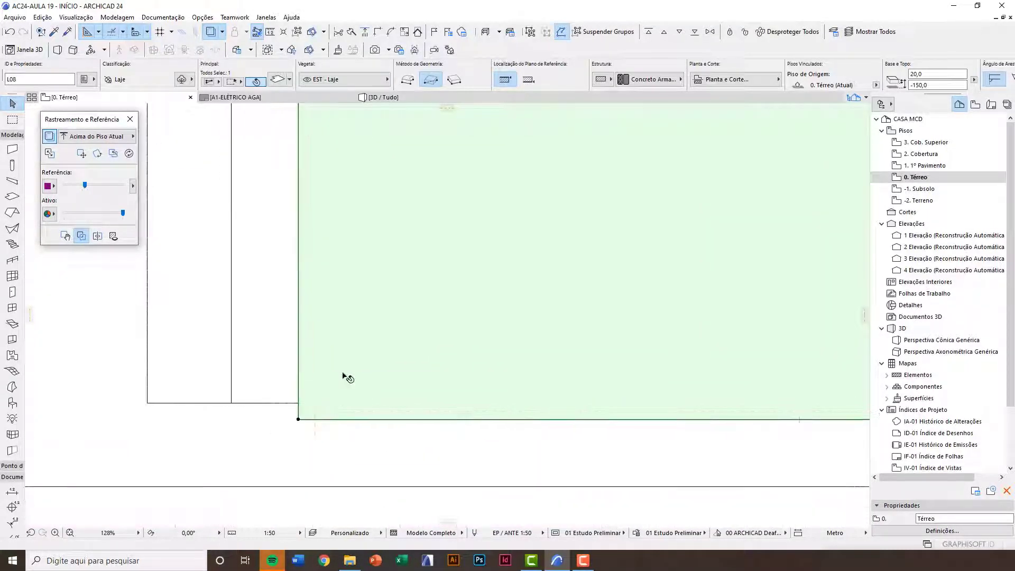
{"action": "left_click", "coordinate": [680, 33]}
{"action": "key", "text": "Escape"}
{"action": "scroll", "coordinate": [403, 449], "scroll_direction": "down", "scroll_amount": 6}
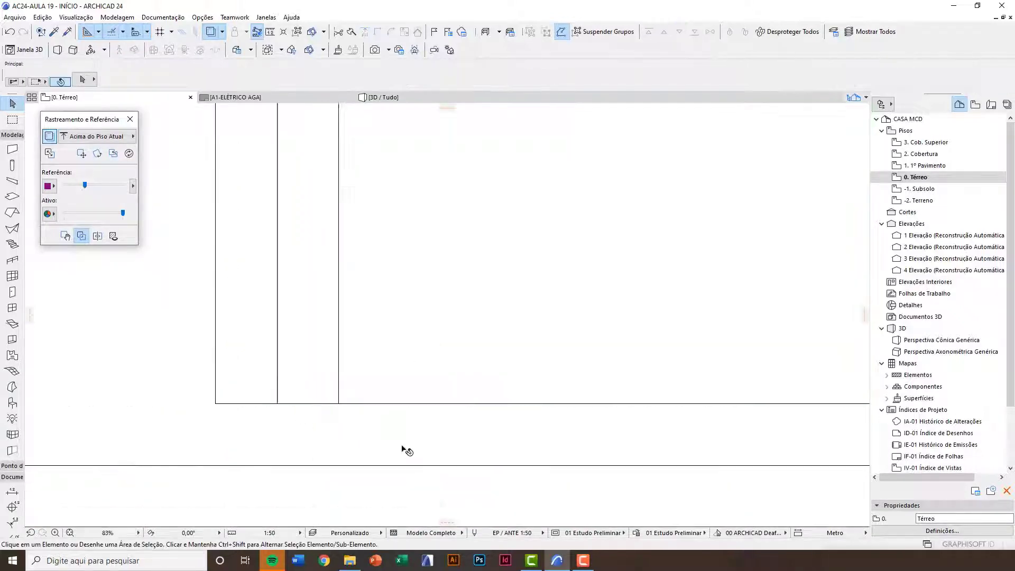
Inspect the pool in 3D from below and from both open sides, checking the slab junction and missing walls
{"action": "key", "text": "F3"}
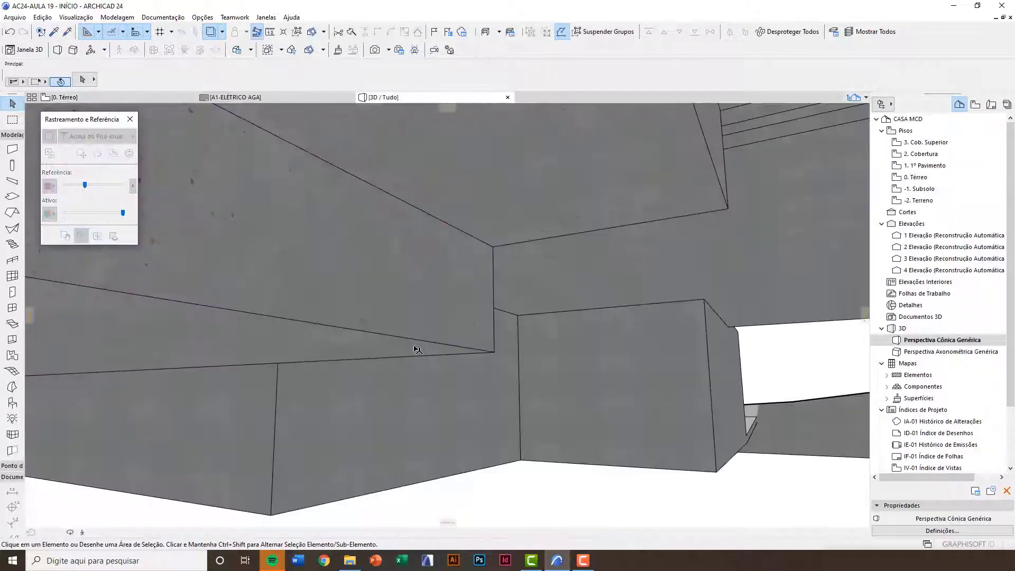
{"action": "scroll", "coordinate": [611, 387], "scroll_direction": "down", "scroll_amount": 2}
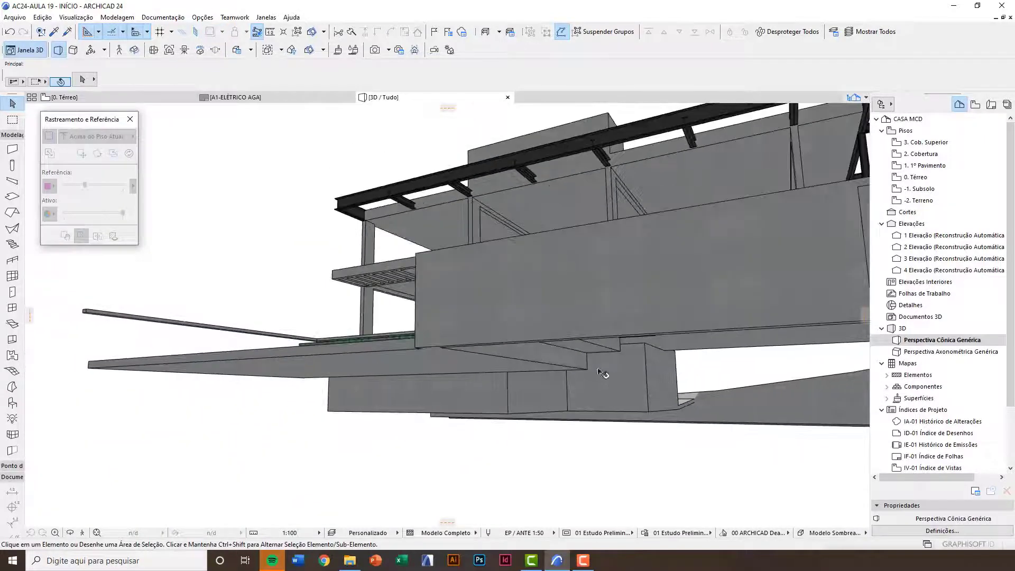
{"action": "middle_click_drag", "start_coordinate": [560, 355], "coordinate": [586, 316], "text": "shift"}
{"action": "scroll", "coordinate": [467, 315], "scroll_direction": "down", "scroll_amount": 3}
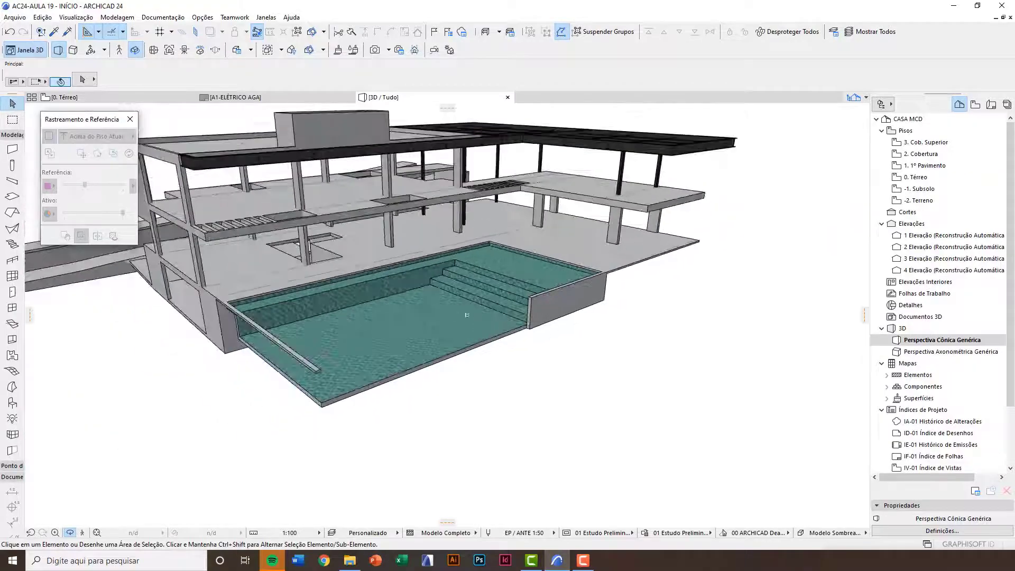
{"action": "middle_click_drag", "start_coordinate": [517, 339], "coordinate": [290, 251], "text": "shift"}
{"action": "scroll", "coordinate": [311, 314], "scroll_direction": "up", "scroll_amount": 3}
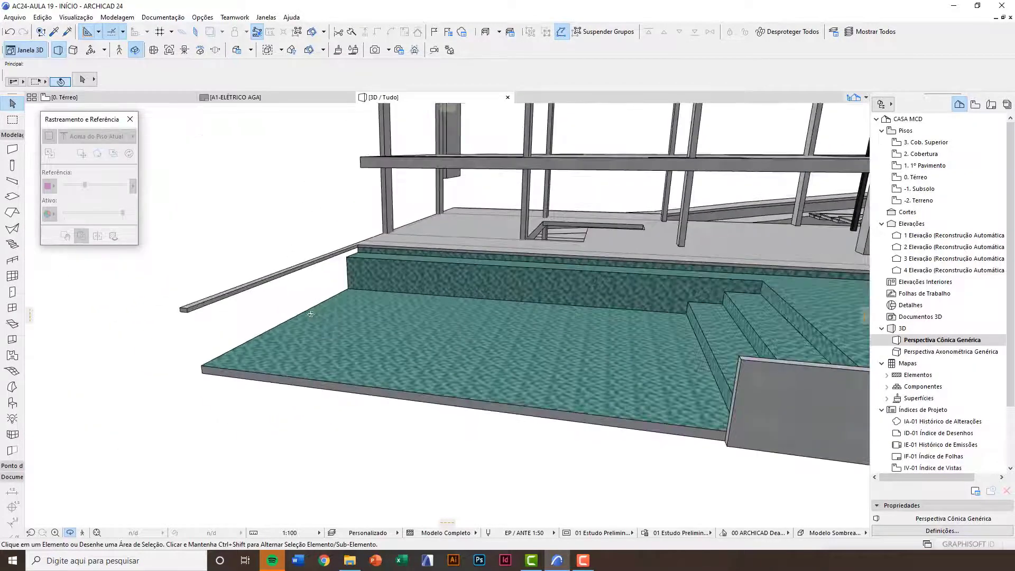
{"action": "middle_click_drag", "start_coordinate": [251, 353], "coordinate": [448, 328], "text": "shift"}
{"action": "scroll", "coordinate": [681, 370], "scroll_direction": "up", "scroll_amount": 3}
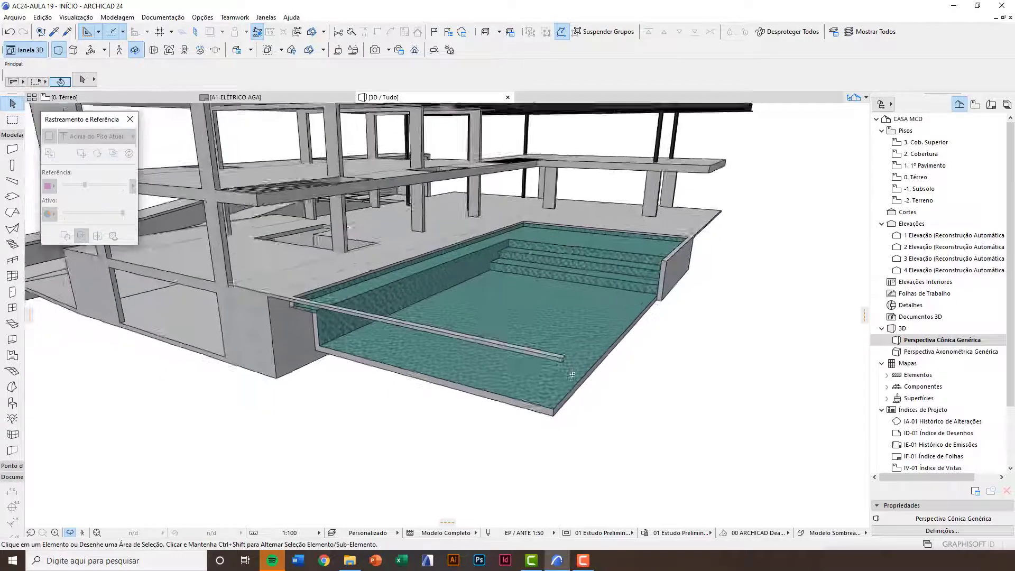
{"action": "middle_click_drag", "start_coordinate": [681, 370], "coordinate": [318, 285], "text": "shift"}
{"action": "middle_click_drag", "start_coordinate": [560, 373], "coordinate": [537, 359], "text": "shift"}
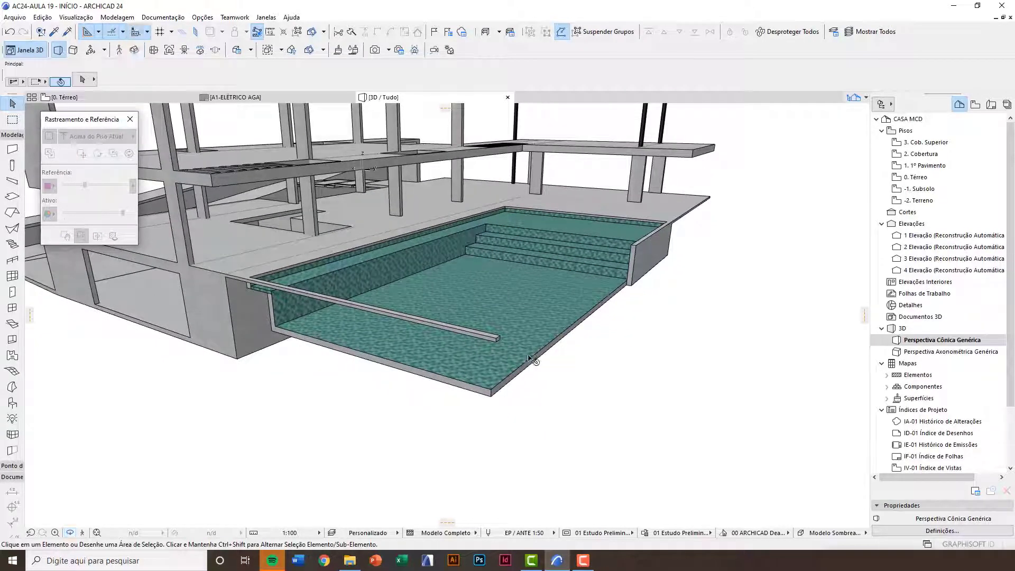
On the -1. Subsolo plan, pick up the existing pool wall's parameters and set the wall defaults to height 140 and base elevation -150
{"action": "key", "text": "F2"}
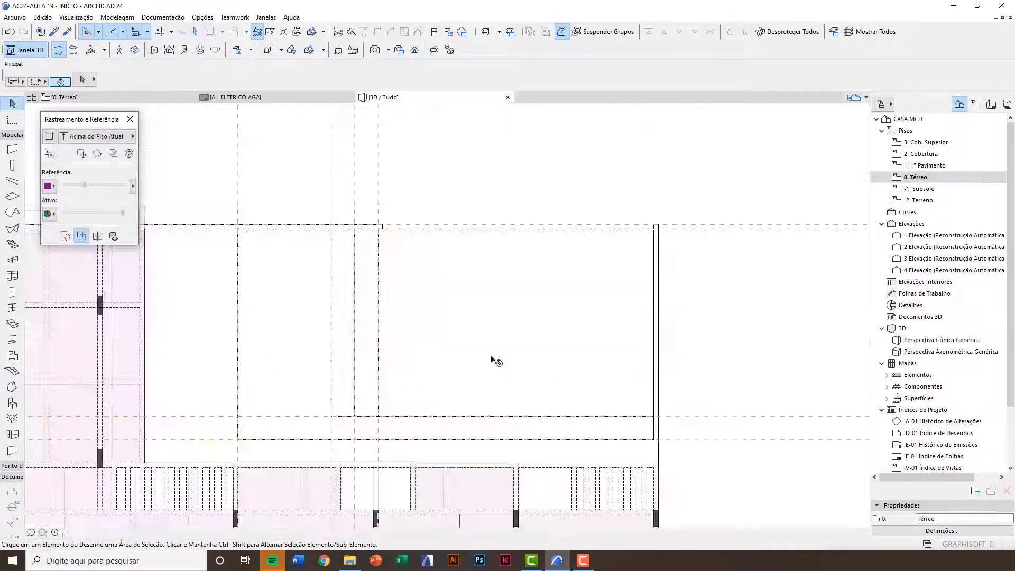
{"action": "middle_click_drag", "start_coordinate": [522, 352], "coordinate": [387, 333]}
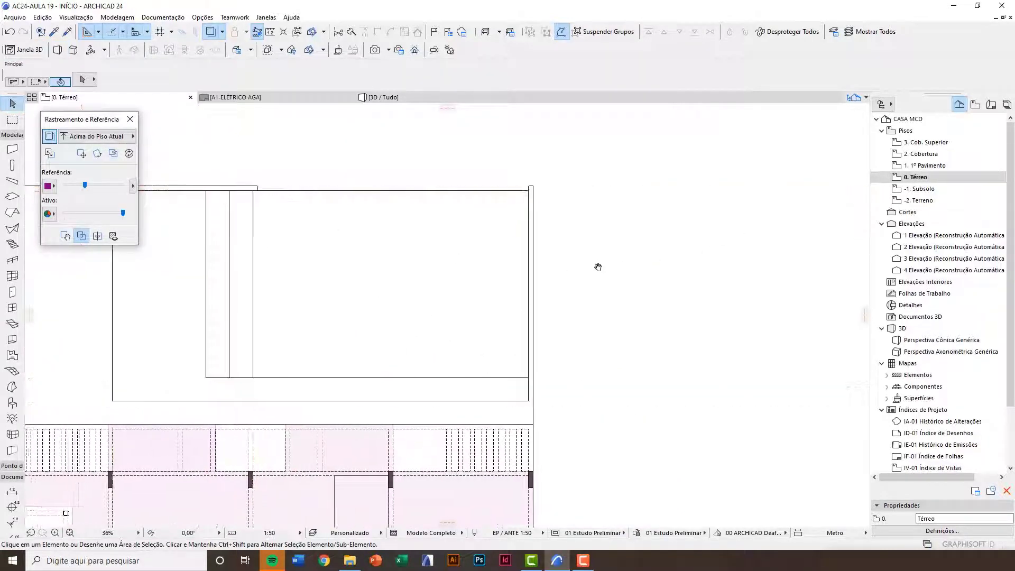
{"action": "left_click", "coordinate": [918, 189]}
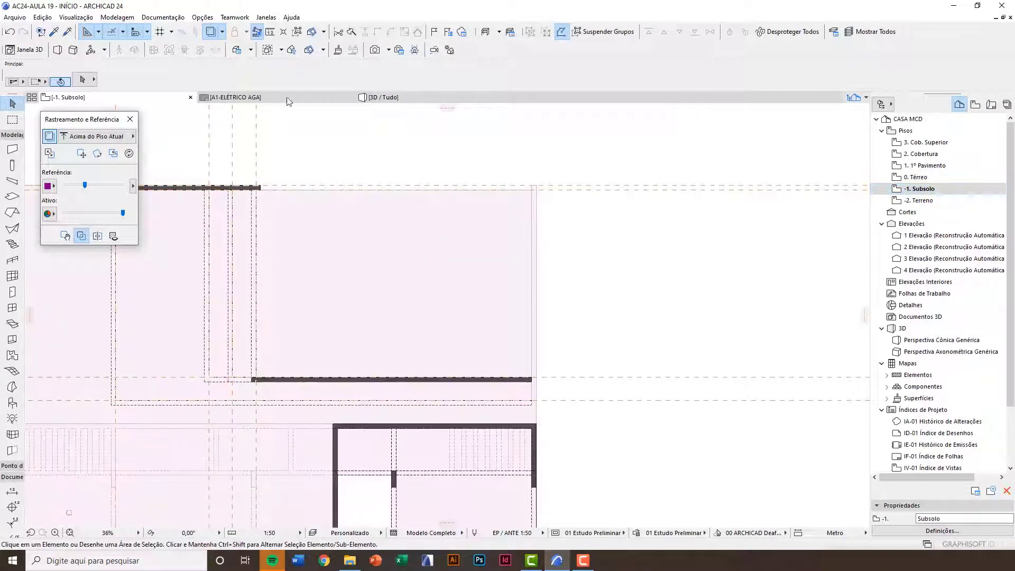
{"action": "left_click", "coordinate": [53, 33]}
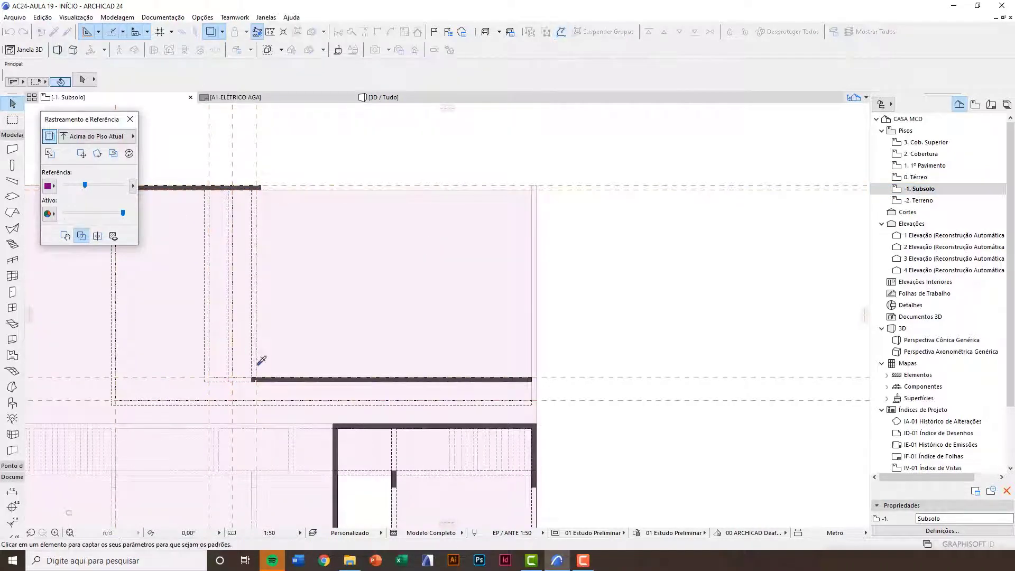
{"action": "scroll", "coordinate": [261, 361], "scroll_direction": "up", "scroll_amount": 2}
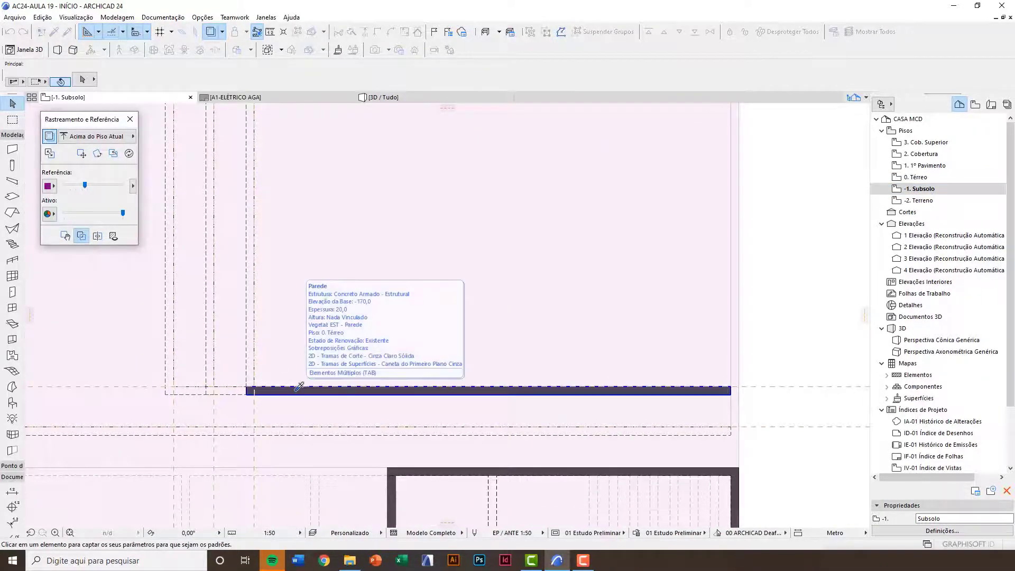
{"action": "scroll", "coordinate": [300, 385], "scroll_direction": "down", "scroll_amount": 2}
{"action": "left_click", "coordinate": [263, 198]}
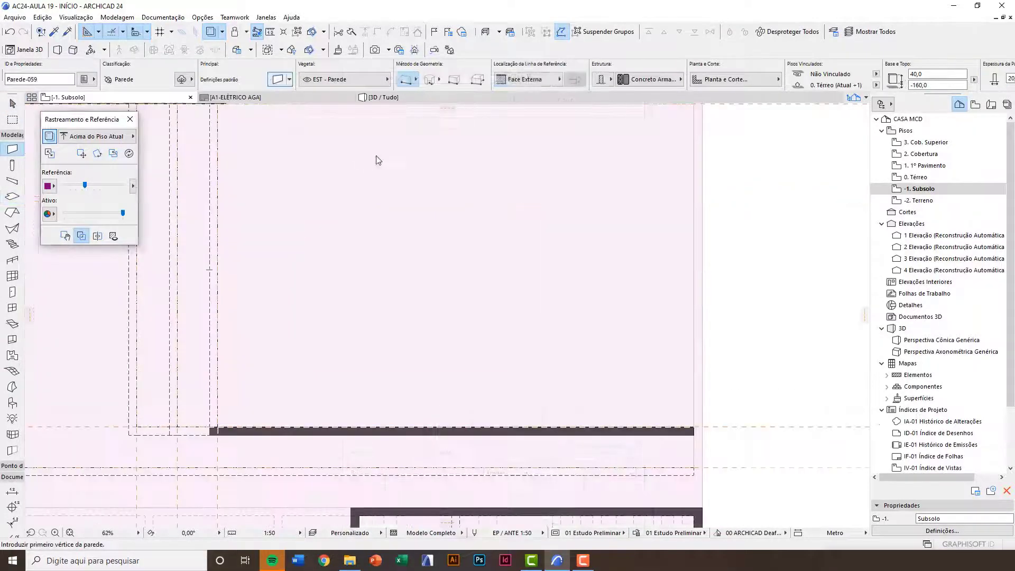
{"action": "key", "text": "ctrl+t"}
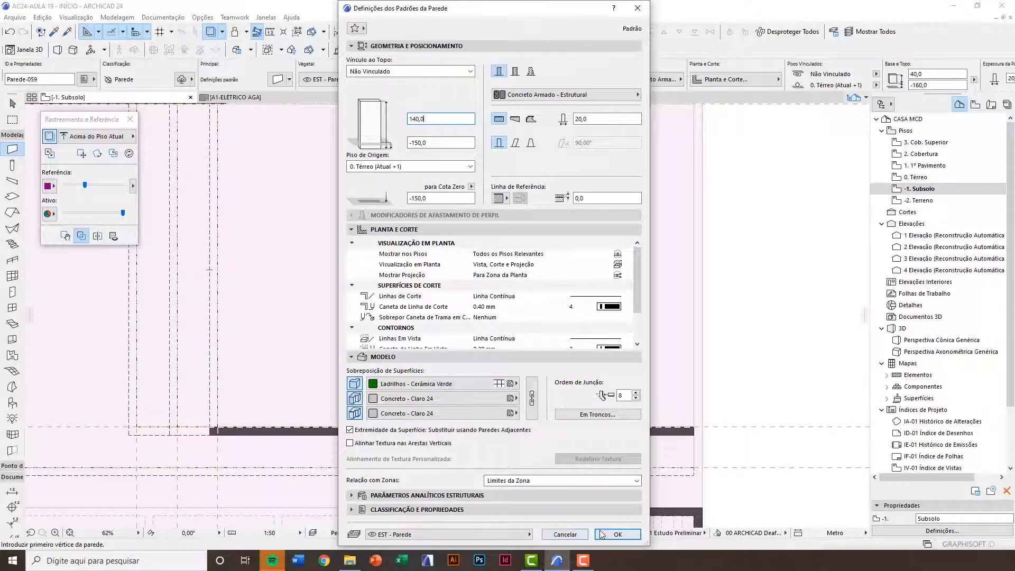
{"action": "left_click", "coordinate": [617, 535]}
Draw a wall along the pool's open outer side, from the lower outer corner to the upper one
{"action": "scroll", "coordinate": [670, 463], "scroll_direction": "up", "scroll_amount": 3}
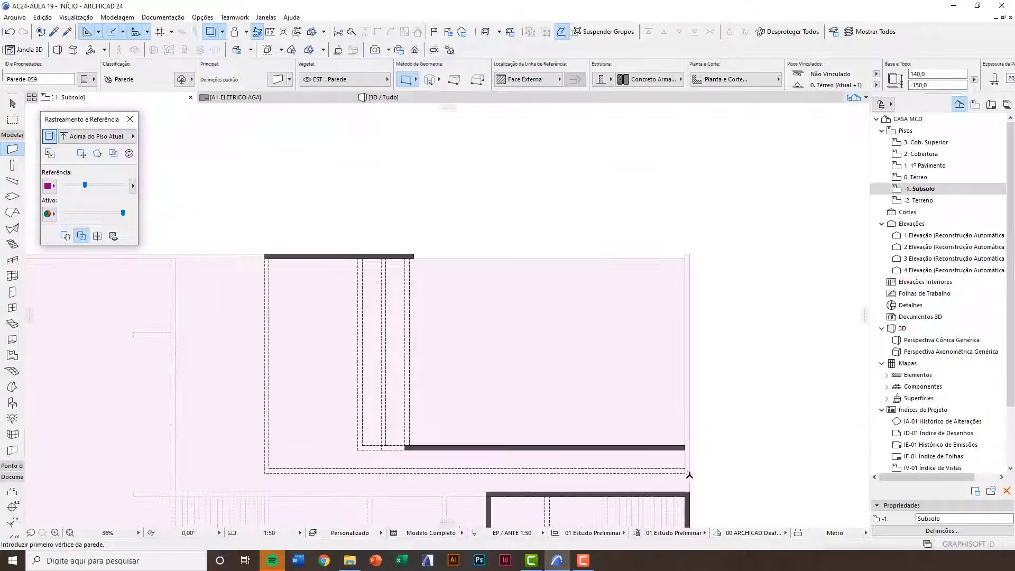
{"action": "left_click", "coordinate": [680, 468]}
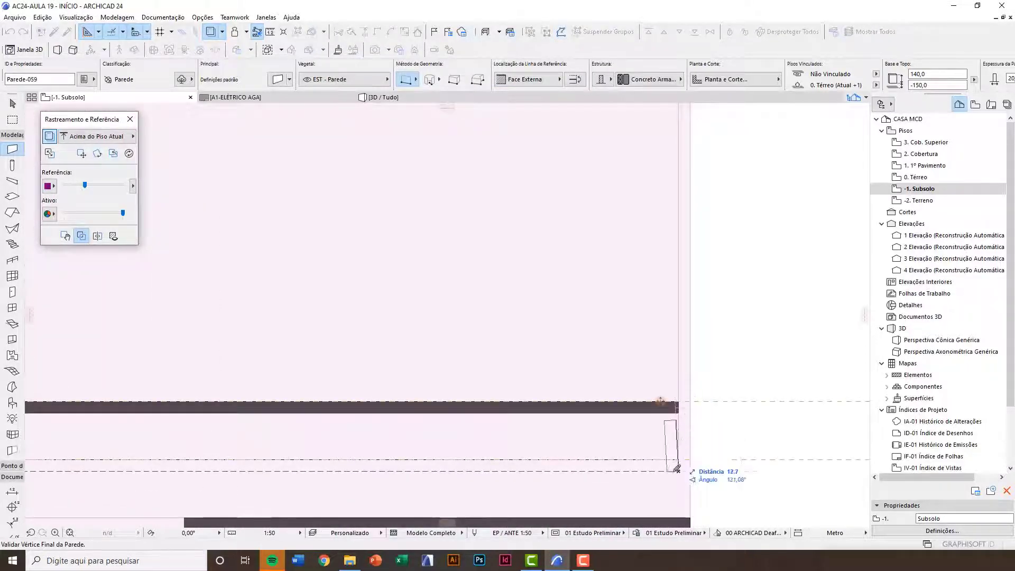
{"action": "scroll", "coordinate": [677, 467], "scroll_direction": "down", "scroll_amount": 3}
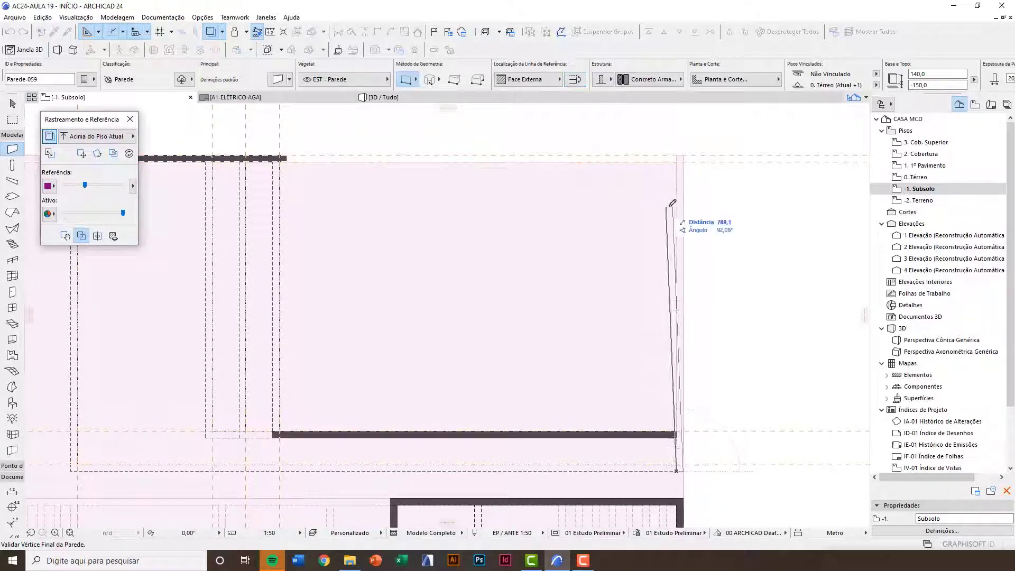
{"action": "left_click", "coordinate": [680, 152]}
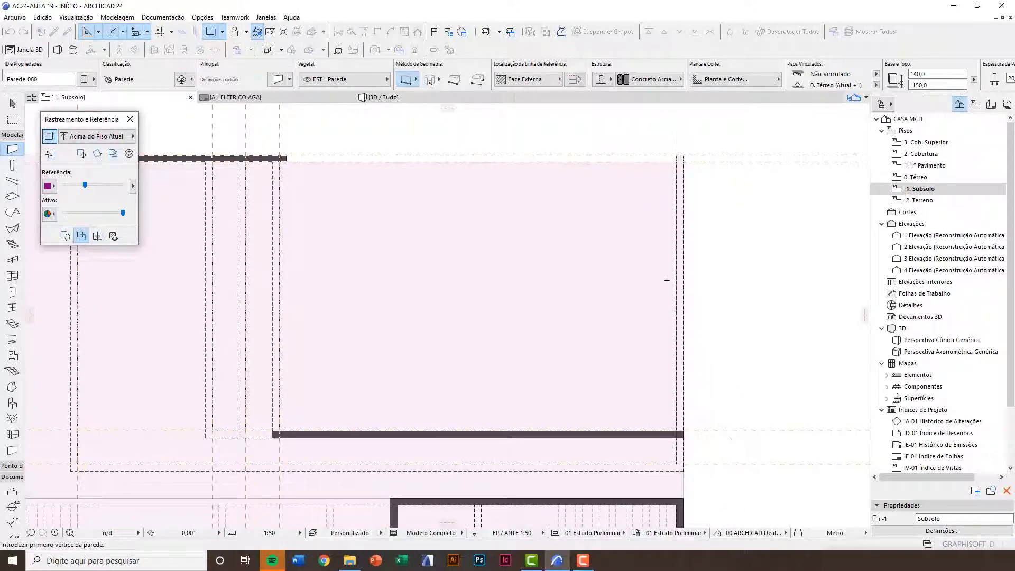
{"action": "key", "text": "Escape"}
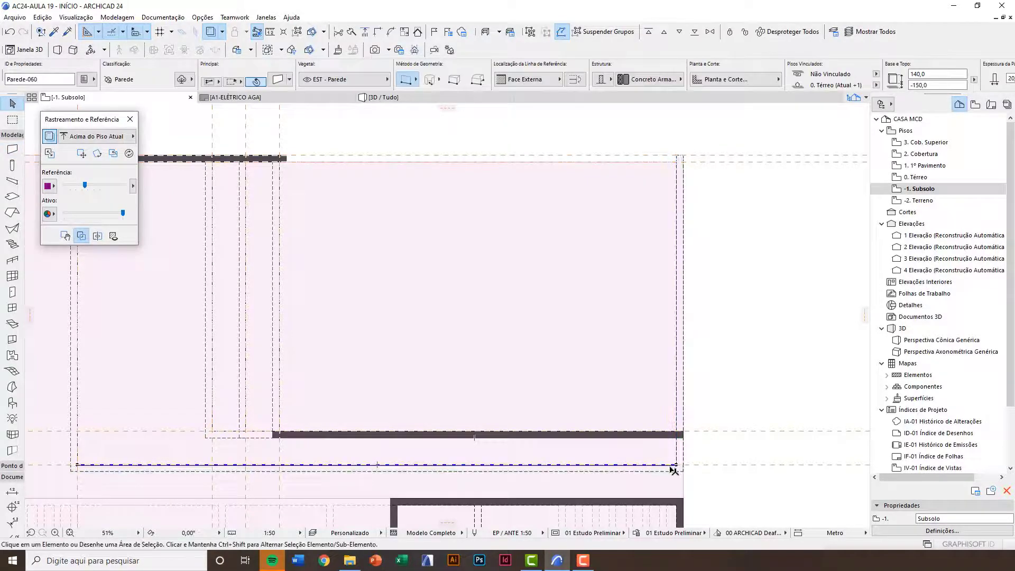
In 3D, stretch the house-side end of the new pool wall to the outer corner of the adjoining basement wall
{"action": "key", "text": "F3"}
{"action": "scroll", "coordinate": [304, 310], "scroll_direction": "up", "scroll_amount": 3}
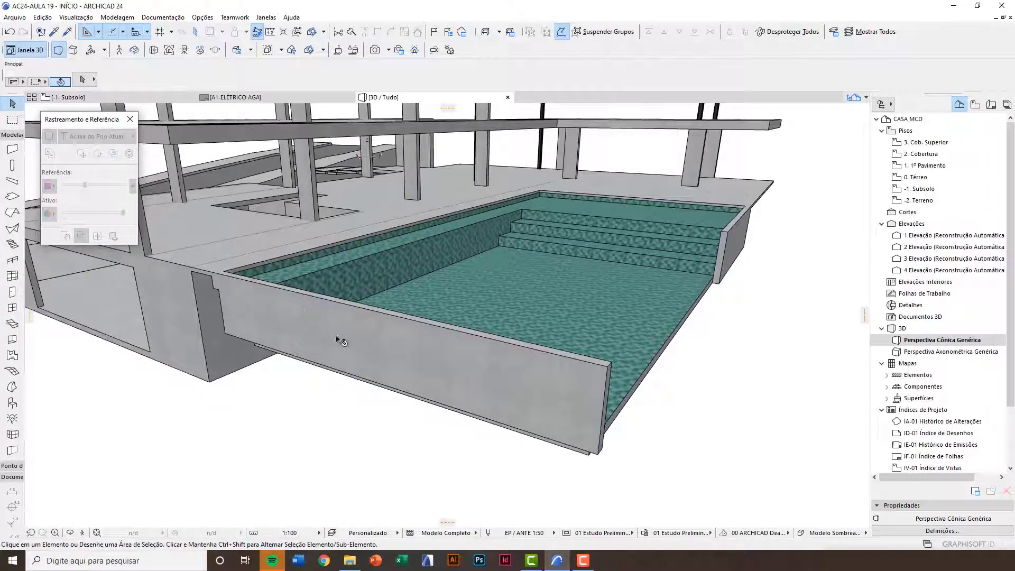
{"action": "middle_click_drag", "start_coordinate": [341, 341], "coordinate": [447, 316], "text": "shift"}
{"action": "left_click", "coordinate": [500, 390]}
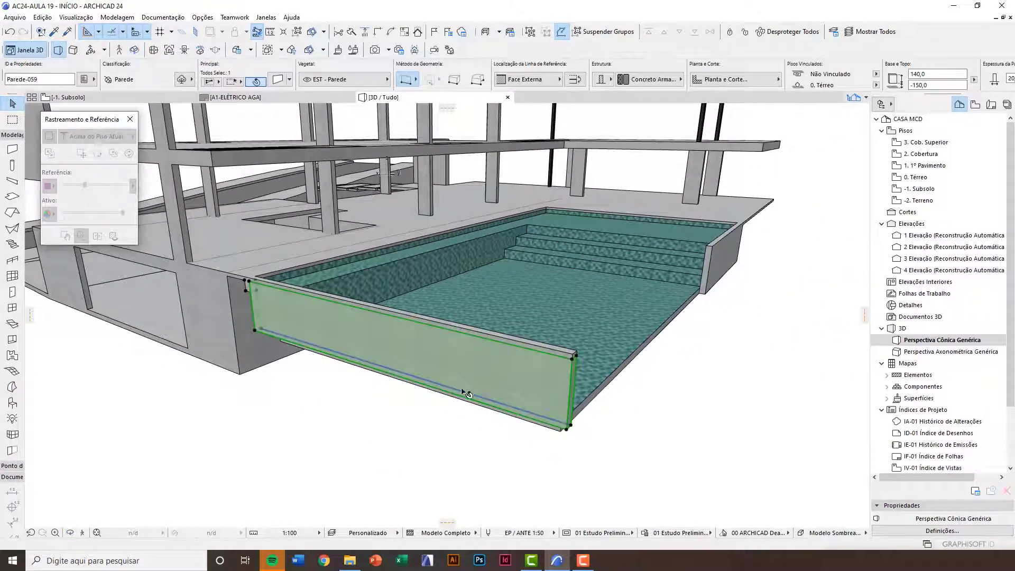
{"action": "scroll", "coordinate": [464, 393], "scroll_direction": "up", "scroll_amount": 3}
{"action": "scroll", "coordinate": [425, 386], "scroll_direction": "up", "scroll_amount": 2}
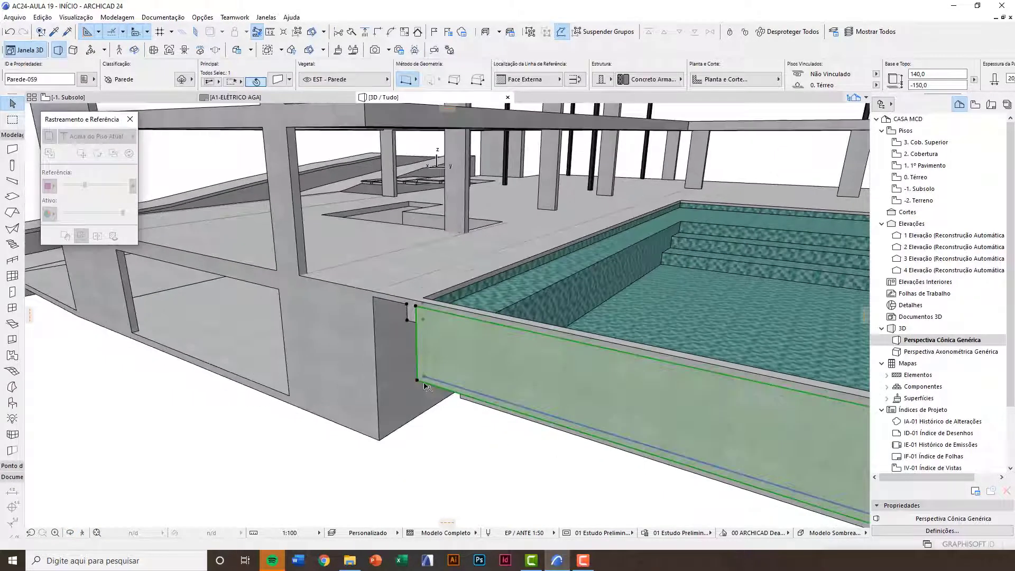
{"action": "left_click", "coordinate": [429, 381]}
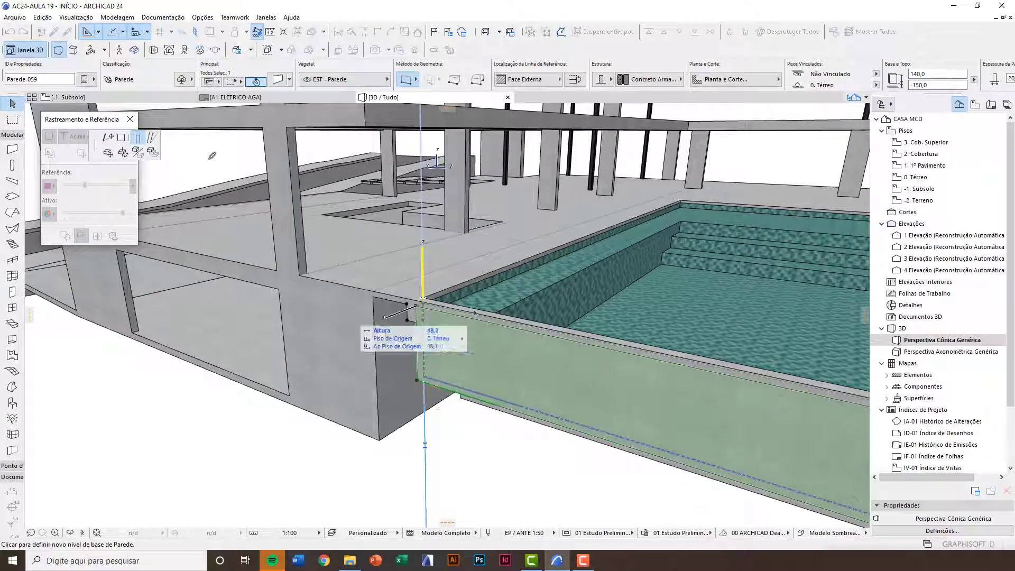
{"action": "left_click", "coordinate": [123, 139]}
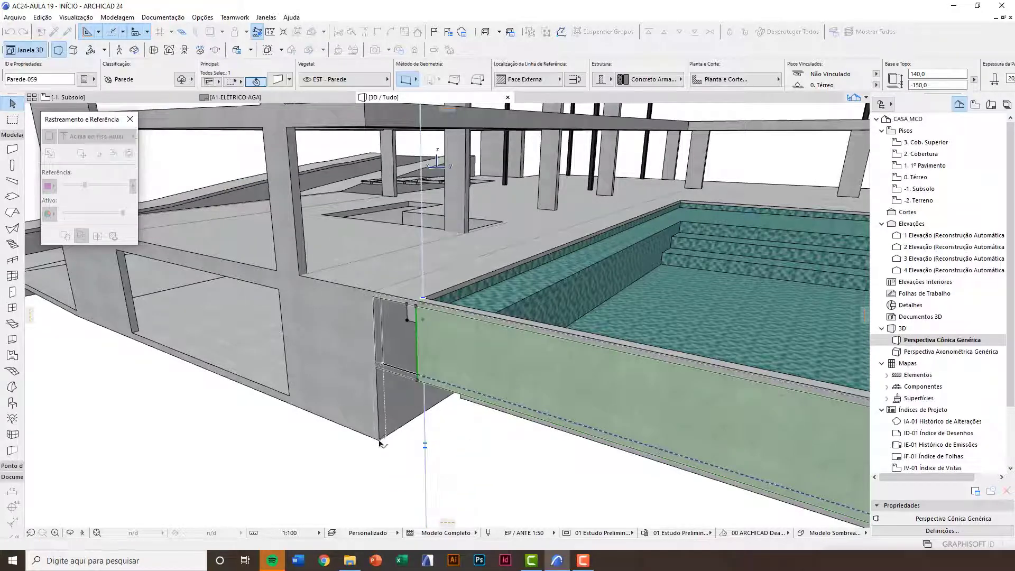
{"action": "left_click", "coordinate": [377, 366]}
{"action": "key", "text": "Escape"}
{"action": "left_click", "coordinate": [369, 416]}
{"action": "key", "text": "Escape"}
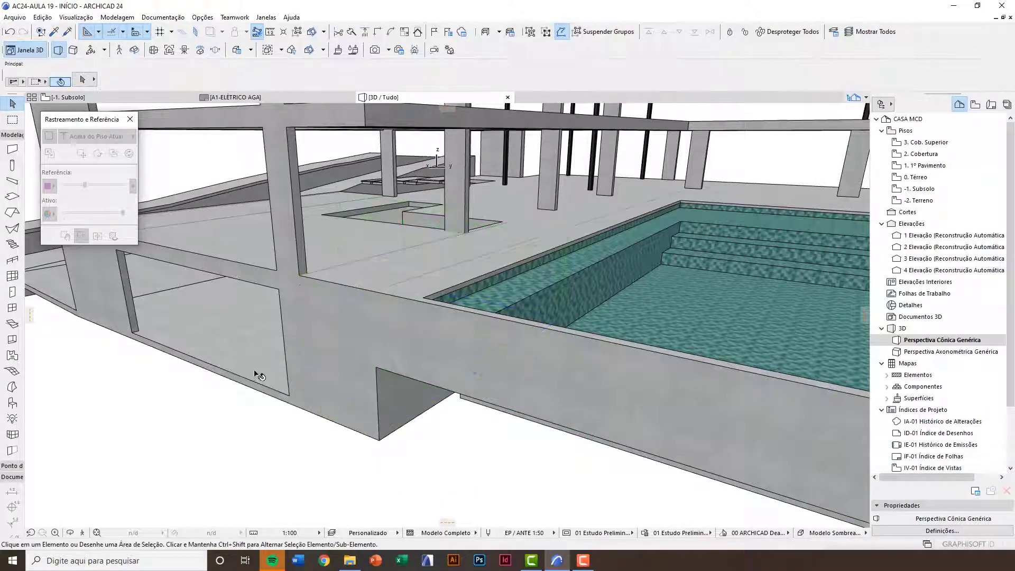
On the -1. Subsolo plan, pick up the basement side wall's parameters and start a new wall at the basement's outer corner facing the pool
{"action": "scroll", "coordinate": [242, 351], "scroll_direction": "down", "scroll_amount": 3}
{"action": "left_click_drag", "start_coordinate": [243, 352], "coordinate": [463, 430]}
{"action": "key", "text": "F2"}
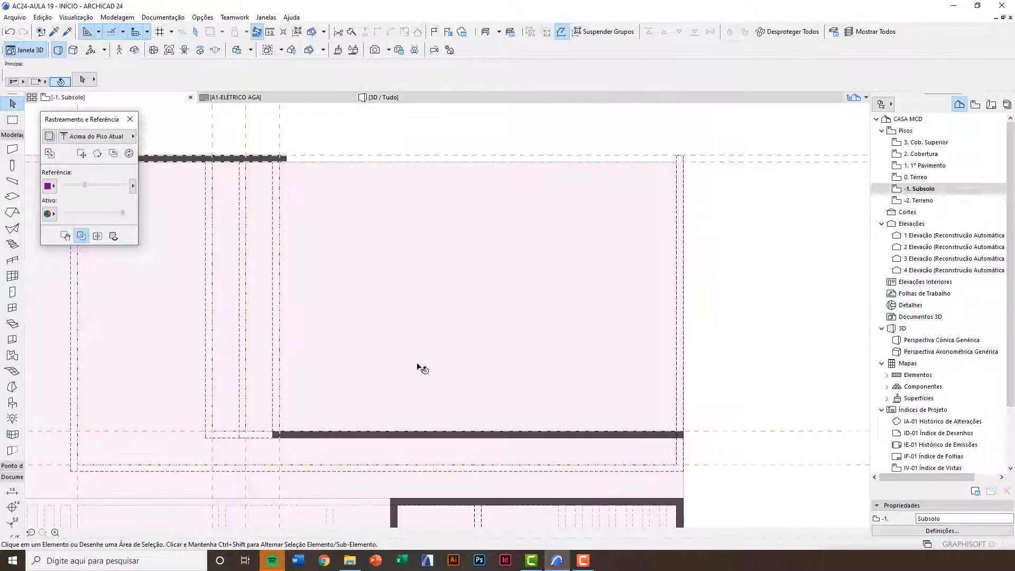
{"action": "scroll", "coordinate": [417, 367], "scroll_direction": "down", "scroll_amount": 3}
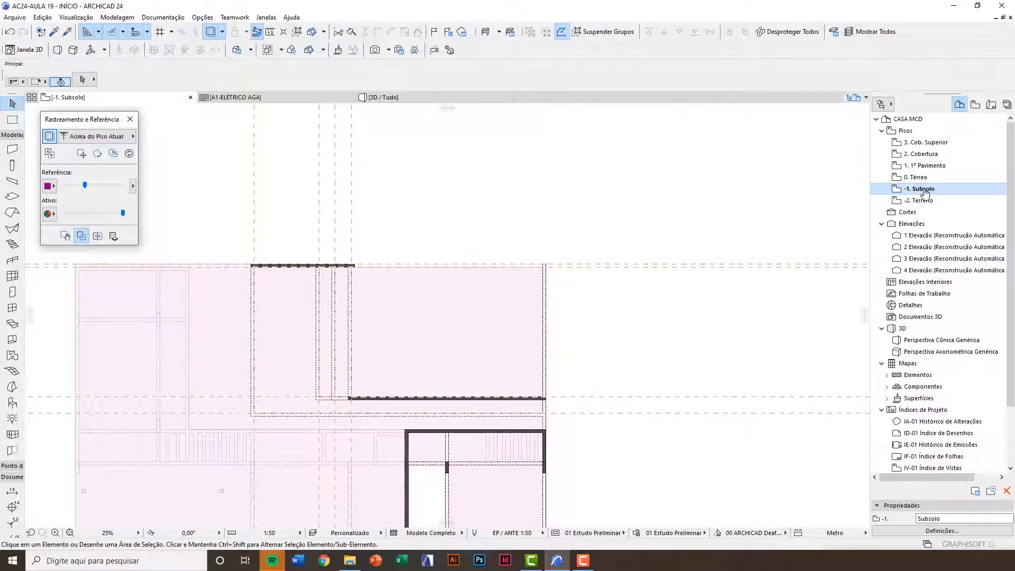
{"action": "scroll", "coordinate": [433, 234], "scroll_direction": "up", "scroll_amount": 3}
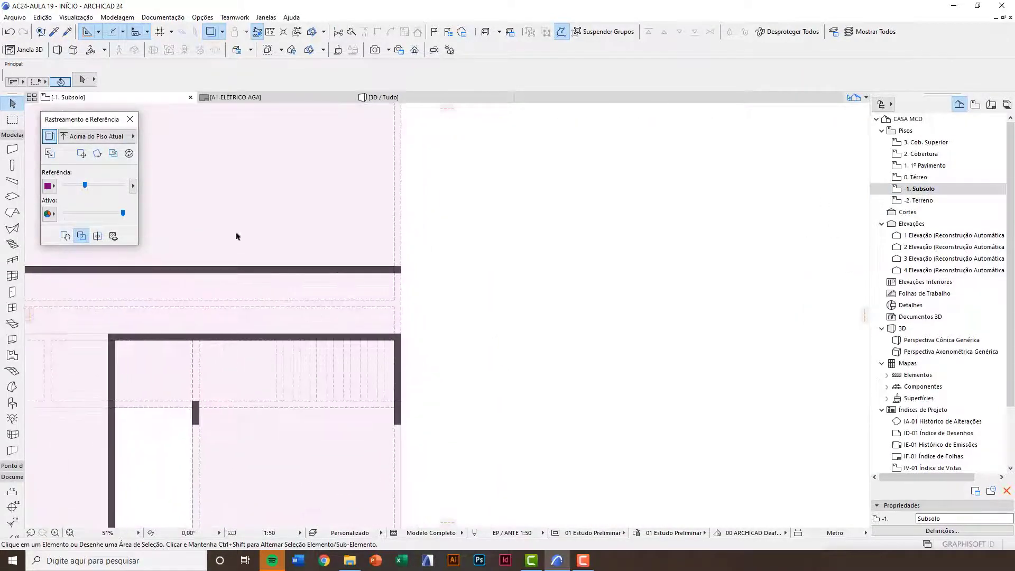
{"action": "left_click", "coordinate": [54, 32]}
{"action": "scroll", "coordinate": [453, 471], "scroll_direction": "up", "scroll_amount": 2}
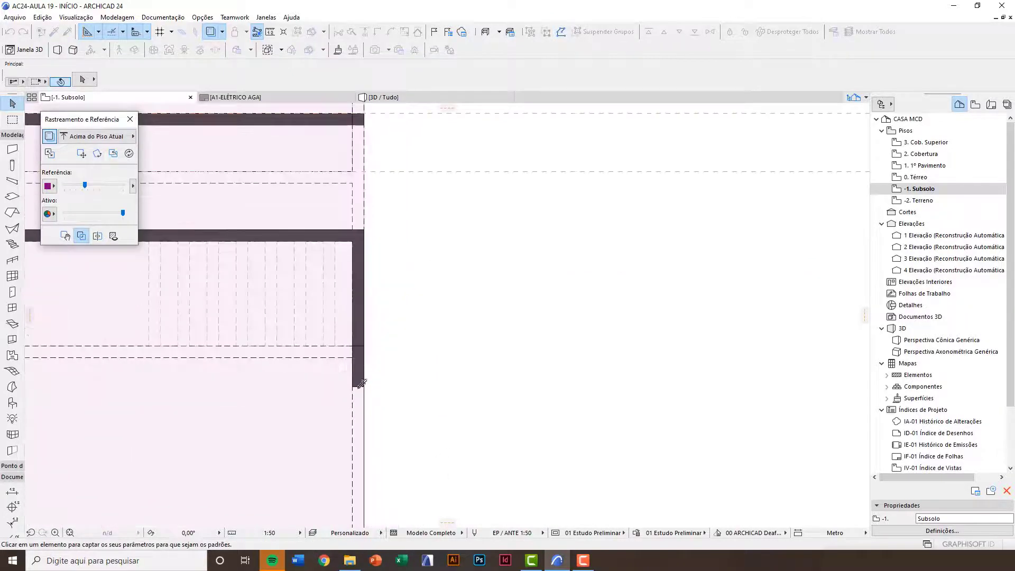
{"action": "left_click", "coordinate": [365, 320]}
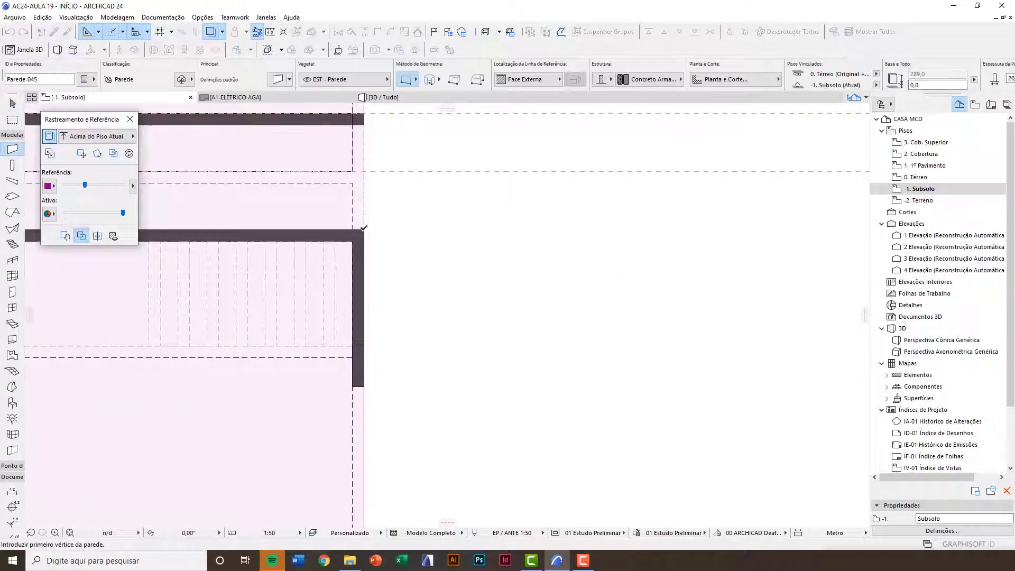
{"action": "scroll", "coordinate": [373, 338], "scroll_direction": "up", "scroll_amount": 3}
{"action": "left_click", "coordinate": [375, 357]}
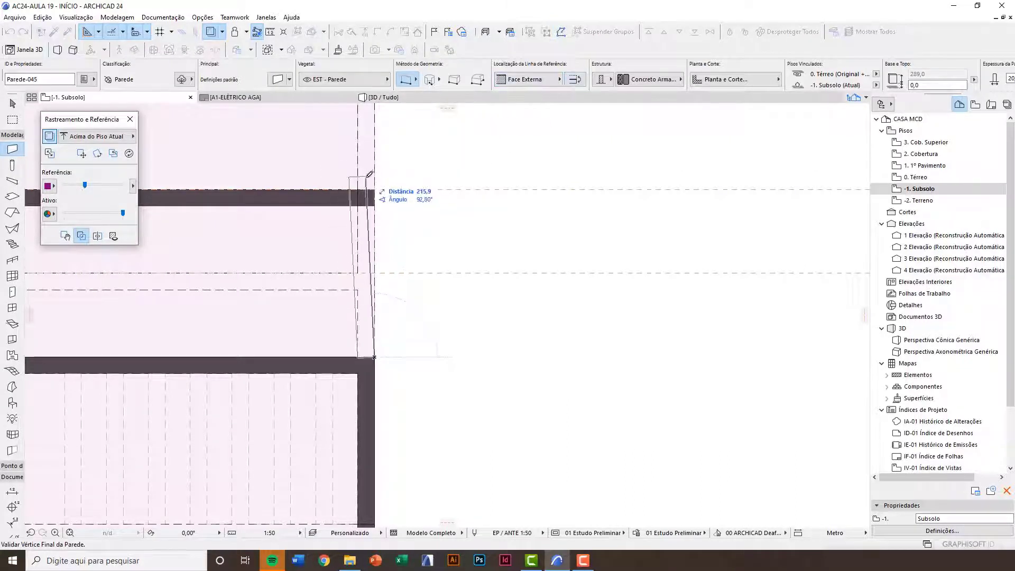
Set the trace reference to the -2. Terreno view from Estudo Preliminar\Plantas
{"action": "scroll", "coordinate": [357, 285], "scroll_direction": "down", "scroll_amount": 5}
{"action": "scroll", "coordinate": [358, 220], "scroll_direction": "up", "scroll_amount": 4}
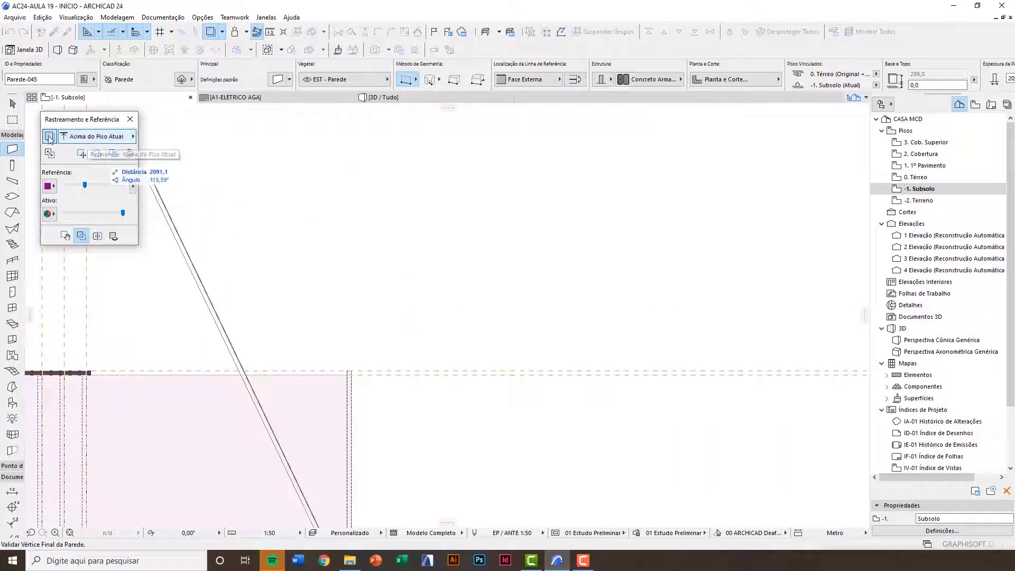
{"action": "left_click", "coordinate": [68, 137]}
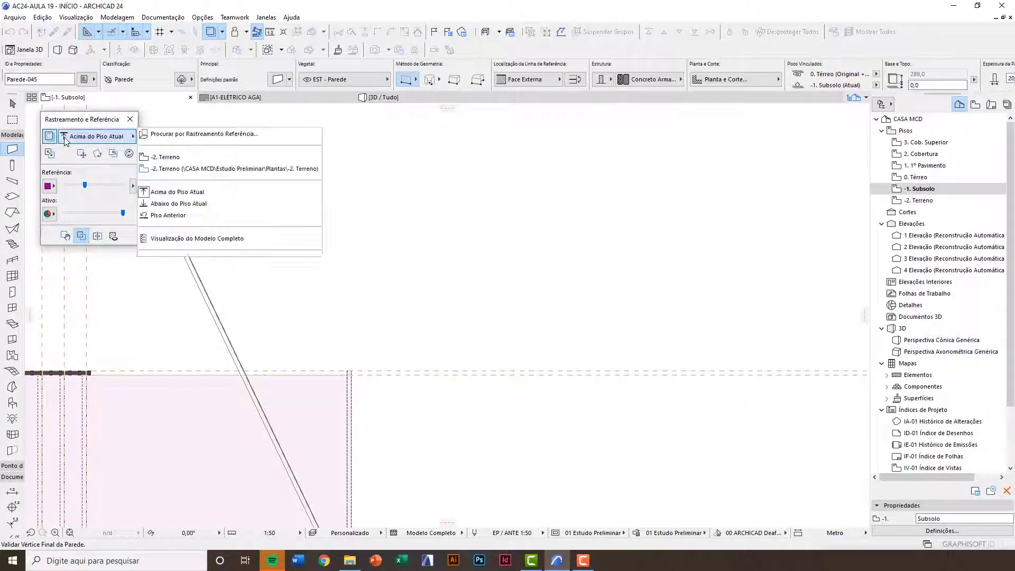
{"action": "left_click", "coordinate": [165, 157]}
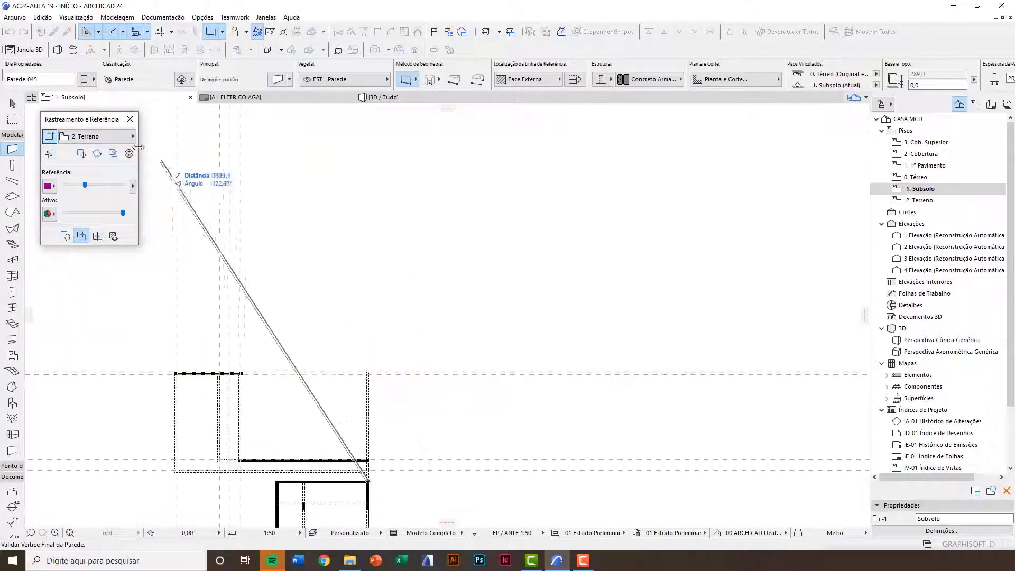
{"action": "left_click", "coordinate": [121, 138]}
{"action": "left_click", "coordinate": [164, 169]}
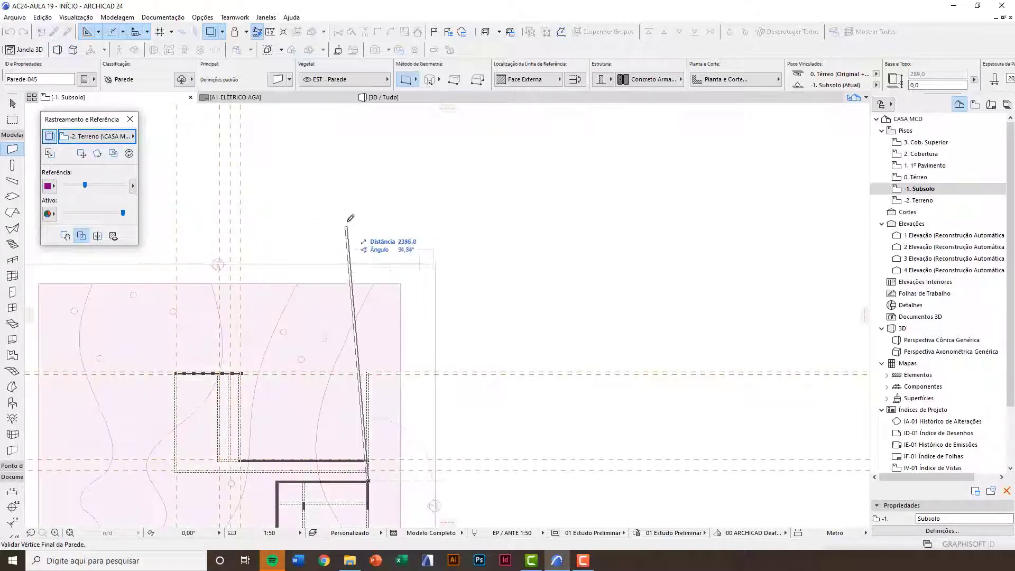
Finish the wall vertically past the pool at the upper edge of the traced terrain
{"action": "scroll", "coordinate": [384, 313], "scroll_direction": "up", "scroll_amount": 4}
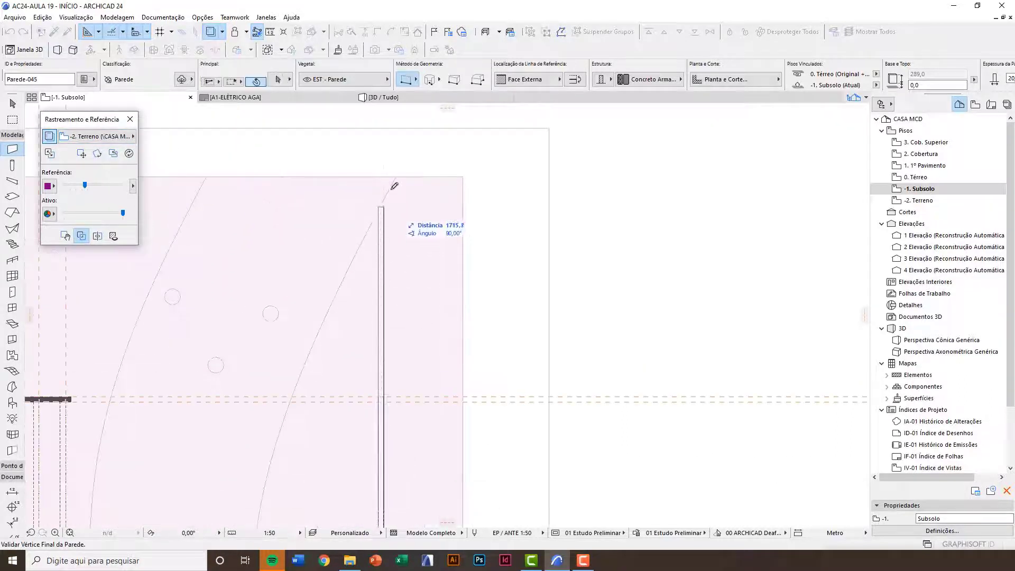
{"action": "left_click", "coordinate": [390, 174]}
{"action": "scroll", "coordinate": [393, 188], "scroll_direction": "down", "scroll_amount": 2}
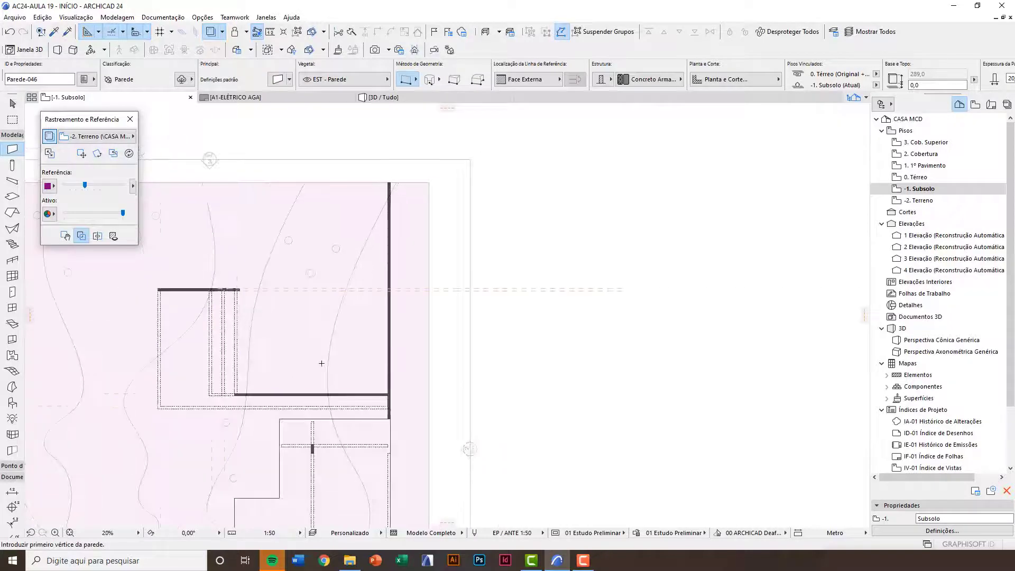
In 3D, move the long side wall down 20 to align its base with the basement's lower corner at -20
{"action": "key", "text": "F3"}
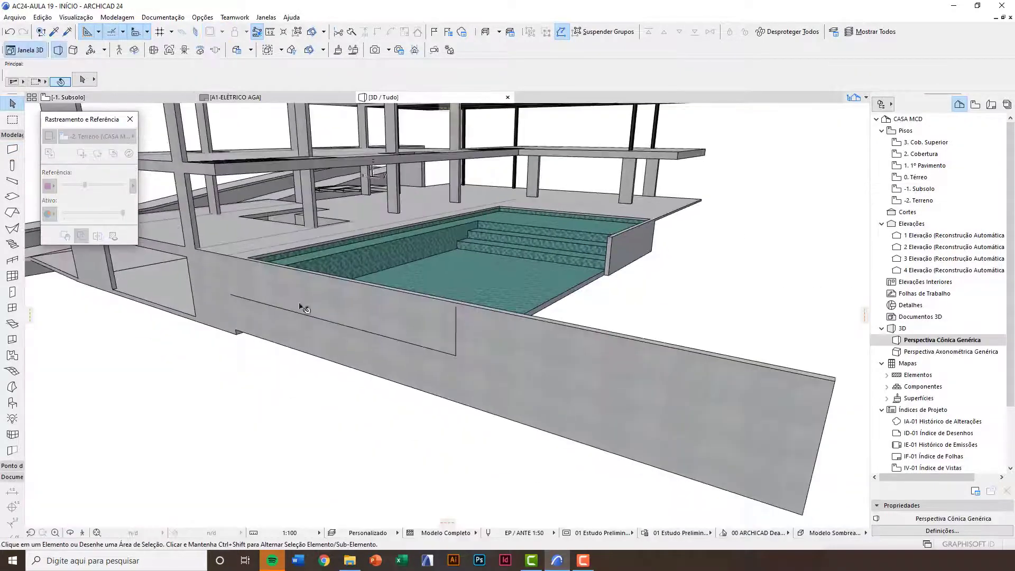
{"action": "left_click", "coordinate": [524, 375]}
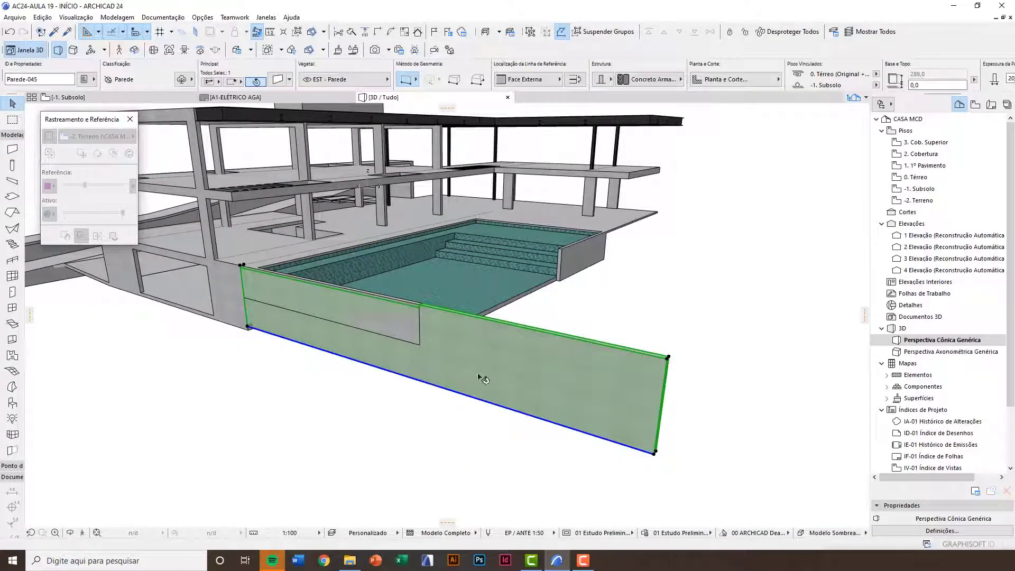
{"action": "middle_click_drag", "start_coordinate": [481, 379], "coordinate": [469, 412], "text": "shift"}
{"action": "scroll", "coordinate": [229, 316], "scroll_direction": "up", "scroll_amount": 5}
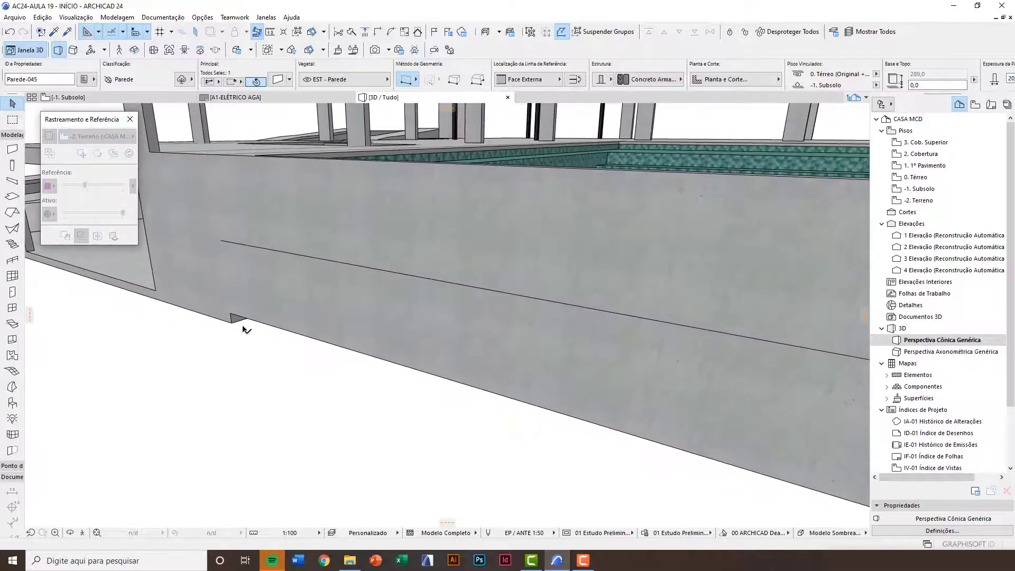
{"action": "left_click", "coordinate": [231, 316]}
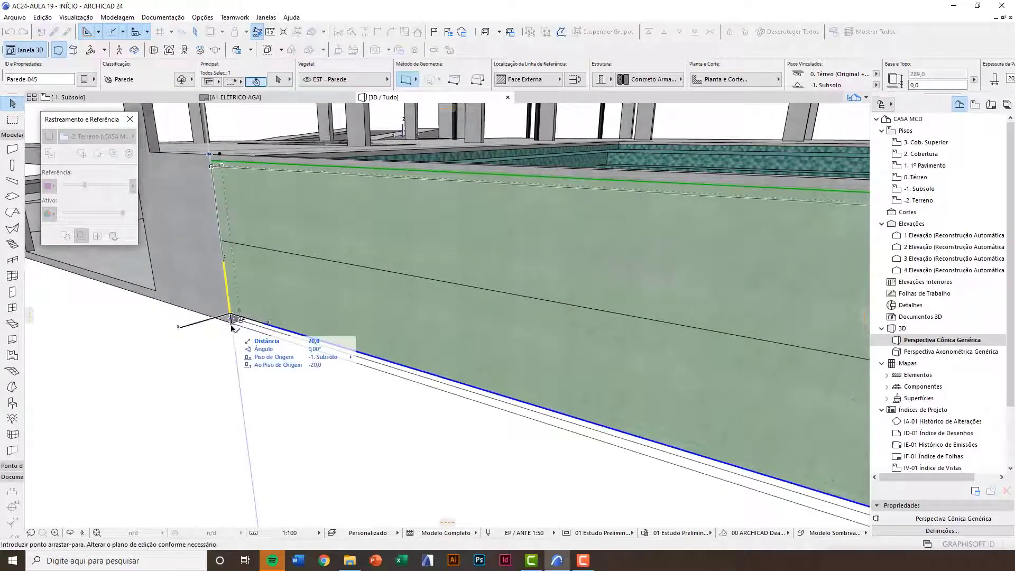
{"action": "key", "text": "Return"}
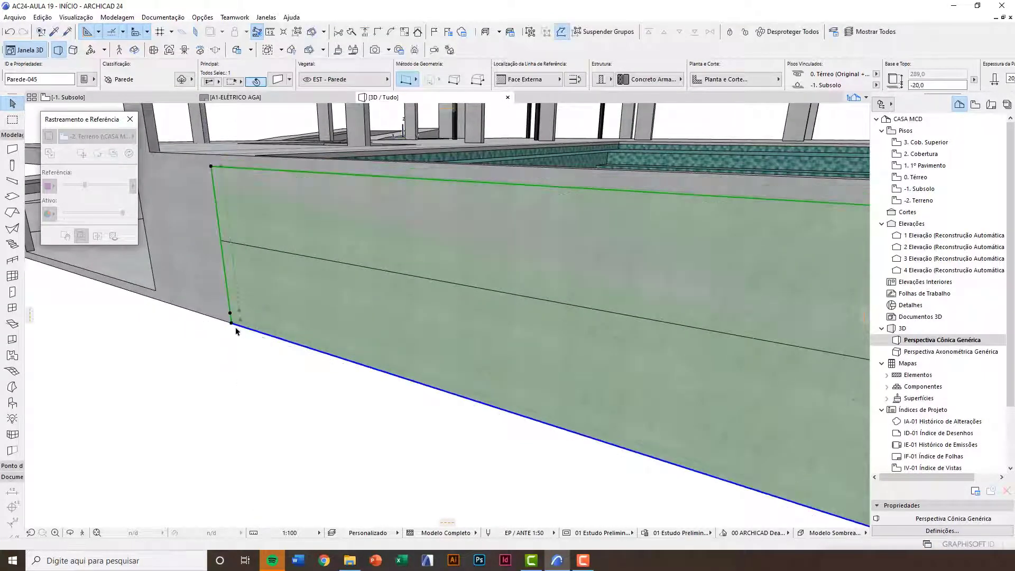
Unlink the top of the long basement side wall from its storey and set the wall height to 160
{"action": "scroll", "coordinate": [232, 314], "scroll_direction": "down", "scroll_amount": 5}
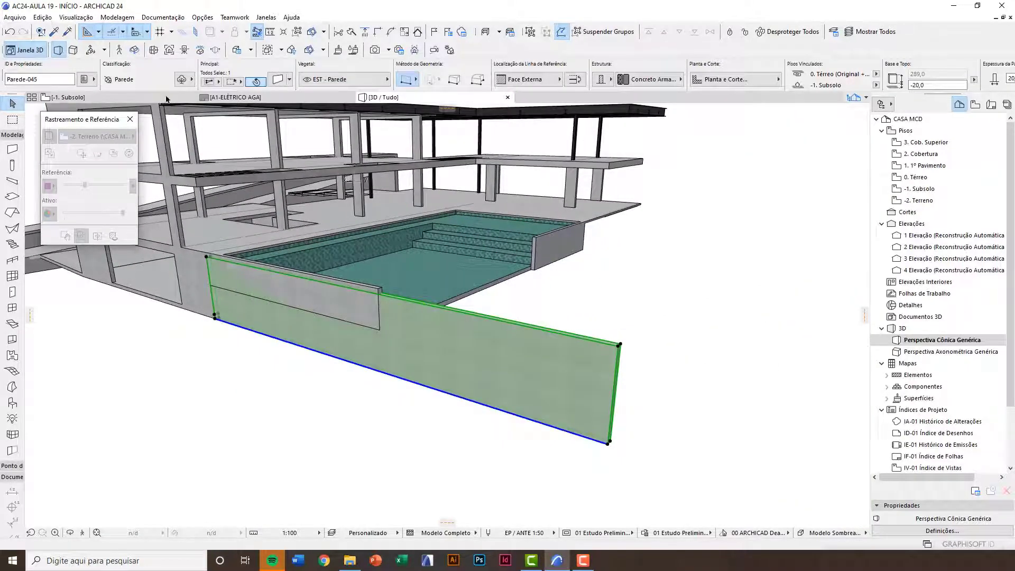
{"action": "left_click", "coordinate": [275, 81]}
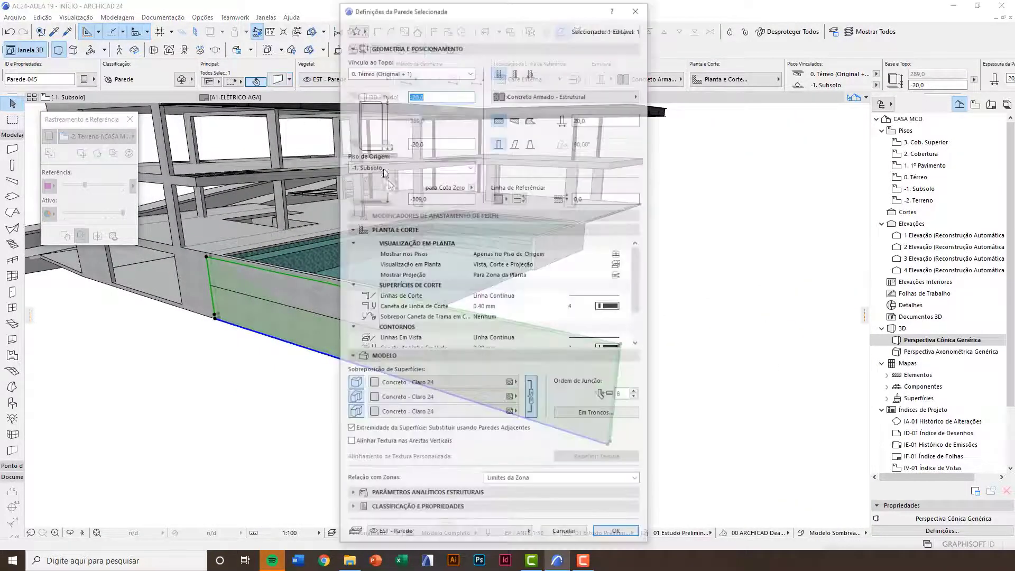
{"action": "left_click", "coordinate": [433, 75]}
{"action": "left_click", "coordinate": [432, 75]}
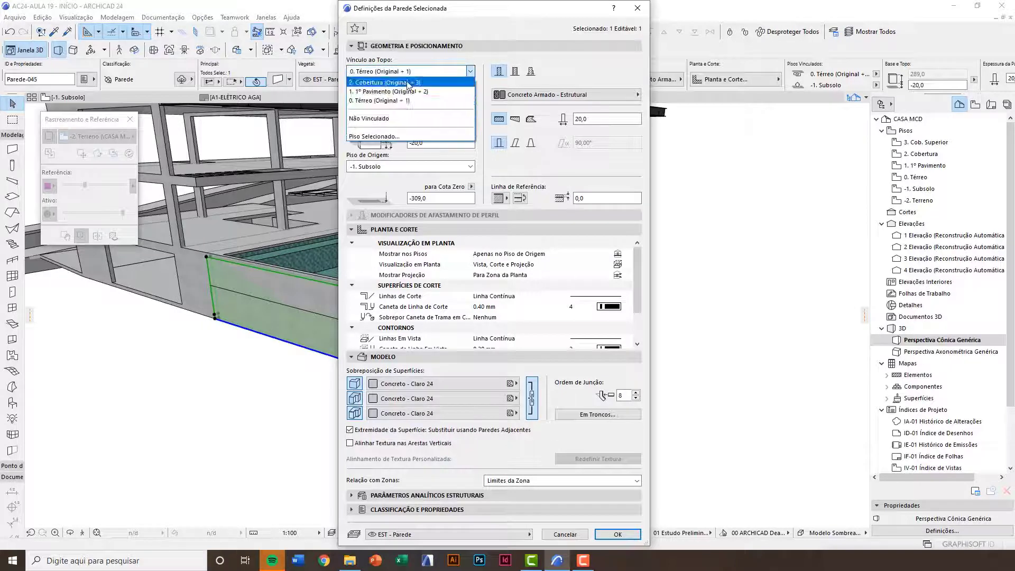
{"action": "left_click", "coordinate": [371, 119]}
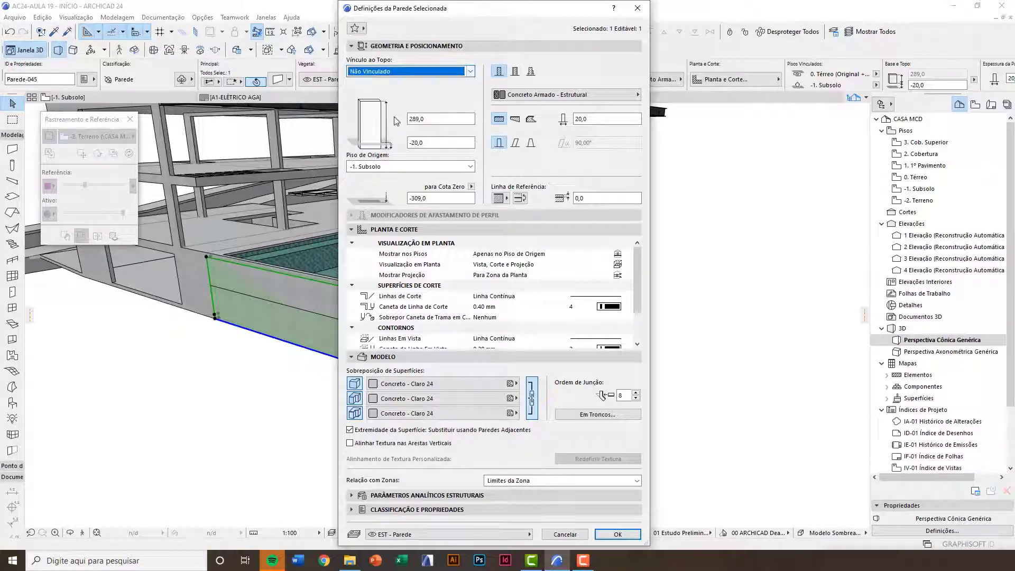
{"action": "key", "text": "Tab"}
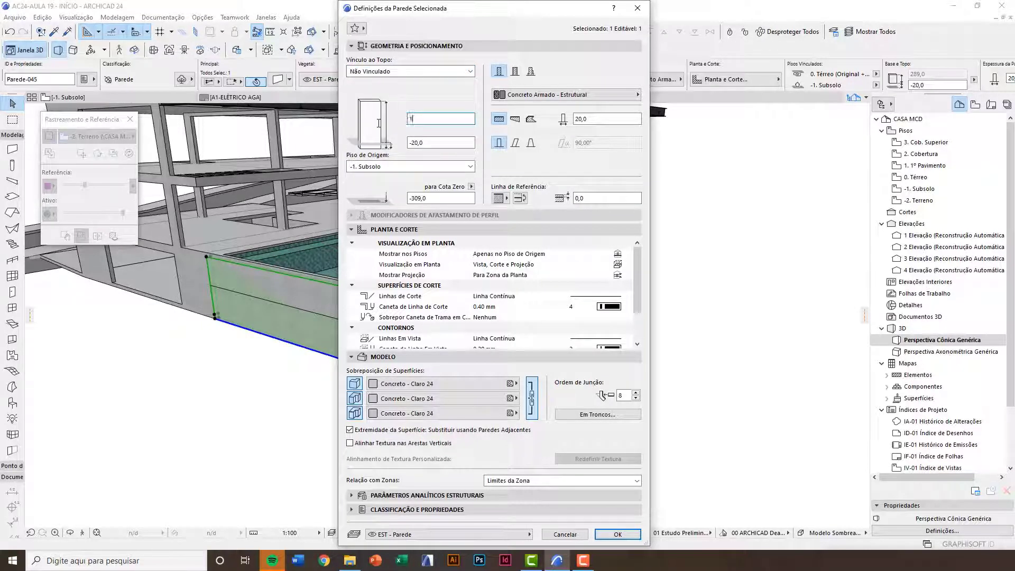
{"action": "key", "text": "Return"}
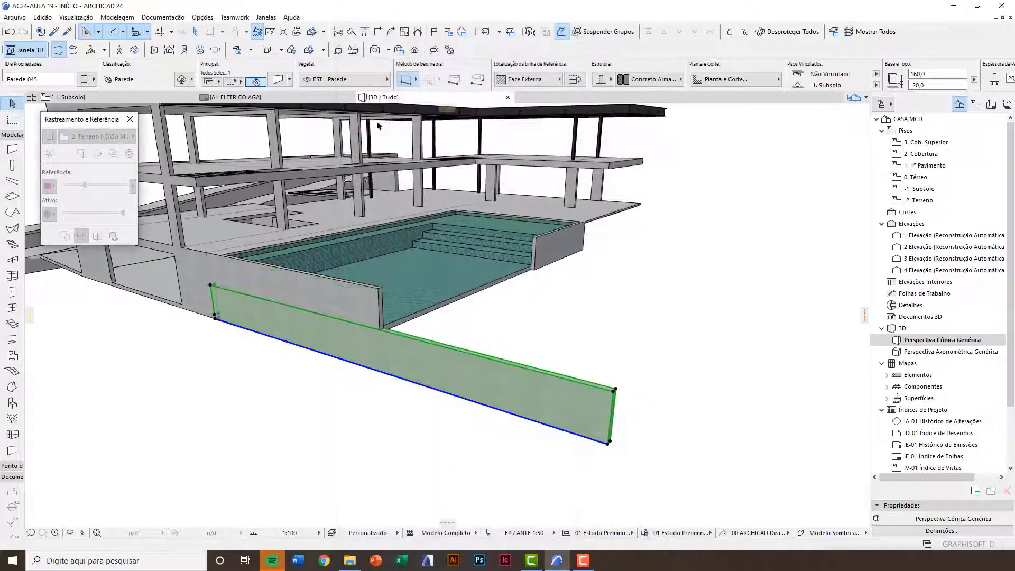
Stretch the long side wall's top up to the upper corner of the pool floor slab
{"action": "left_click", "coordinate": [344, 385]}
{"action": "scroll", "coordinate": [401, 356], "scroll_direction": "up", "scroll_amount": 3}
{"action": "scroll", "coordinate": [392, 350], "scroll_direction": "up", "scroll_amount": 5}
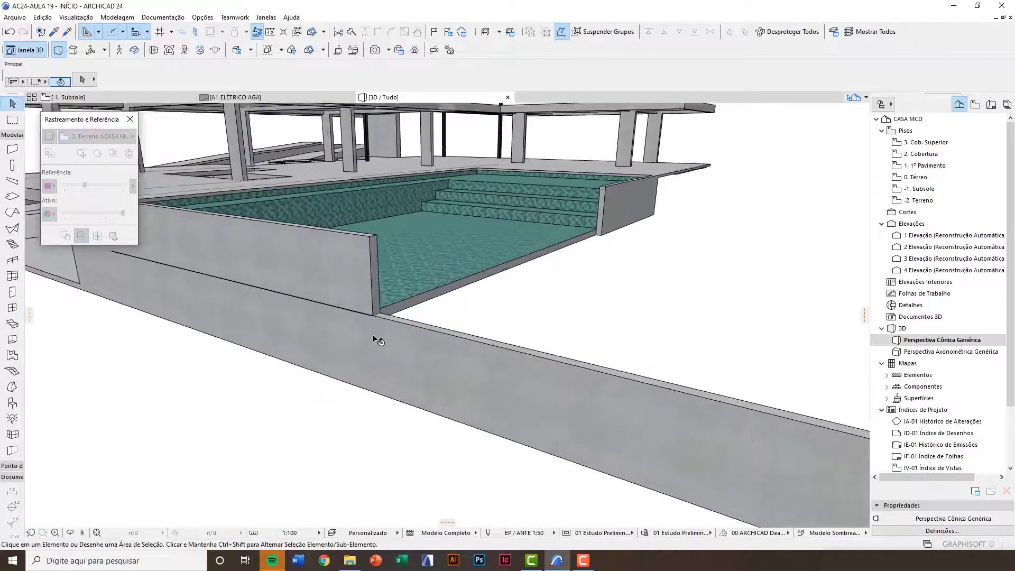
{"action": "left_click", "coordinate": [393, 257]}
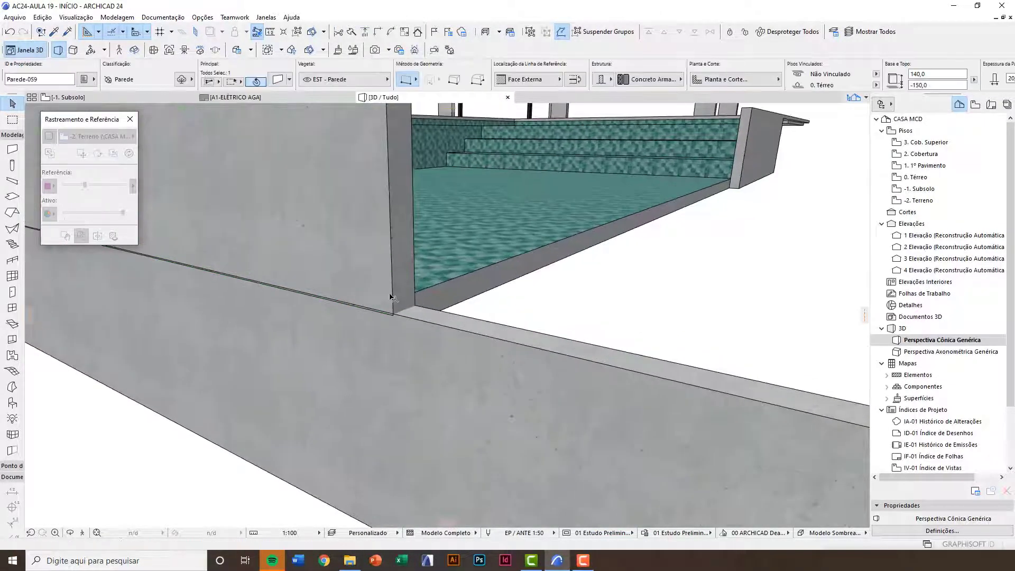
{"action": "scroll", "coordinate": [497, 428], "scroll_direction": "up", "scroll_amount": 3}
{"action": "scroll", "coordinate": [501, 431], "scroll_direction": "down", "scroll_amount": 2}
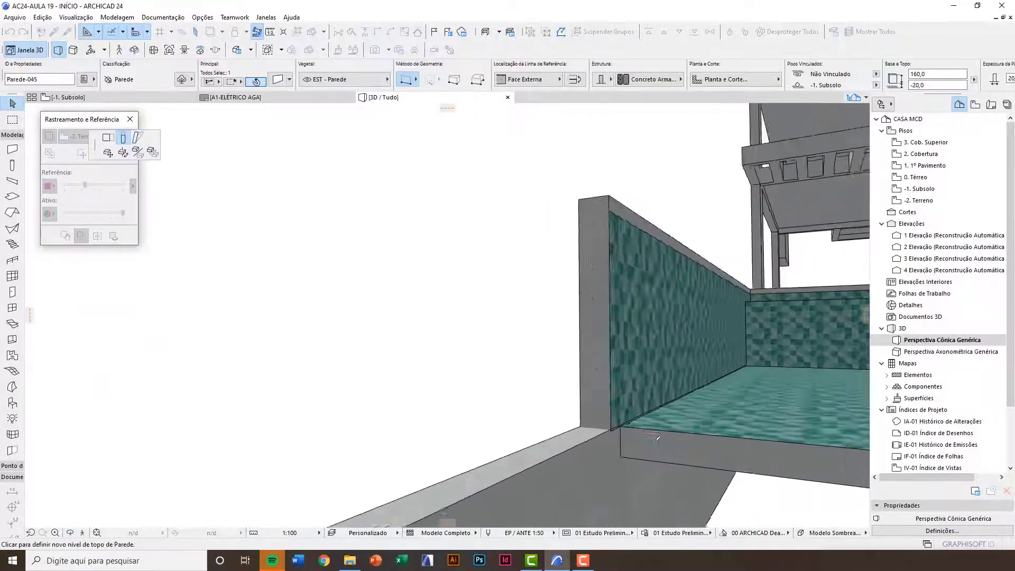
{"action": "scroll", "coordinate": [646, 445], "scroll_direction": "up", "scroll_amount": 5}
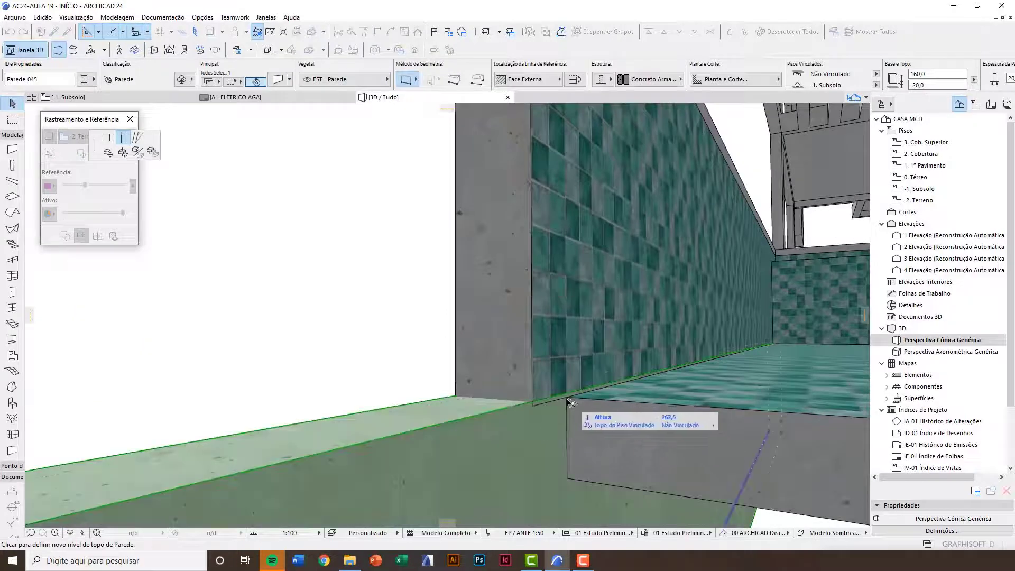
{"action": "left_click", "coordinate": [568, 399]}
{"action": "key", "text": "Escape"}
On the 0. Térreo plan, remove all guide lines and turn off the trace reference
{"action": "middle_click_drag", "start_coordinate": [564, 442], "coordinate": [400, 351]}
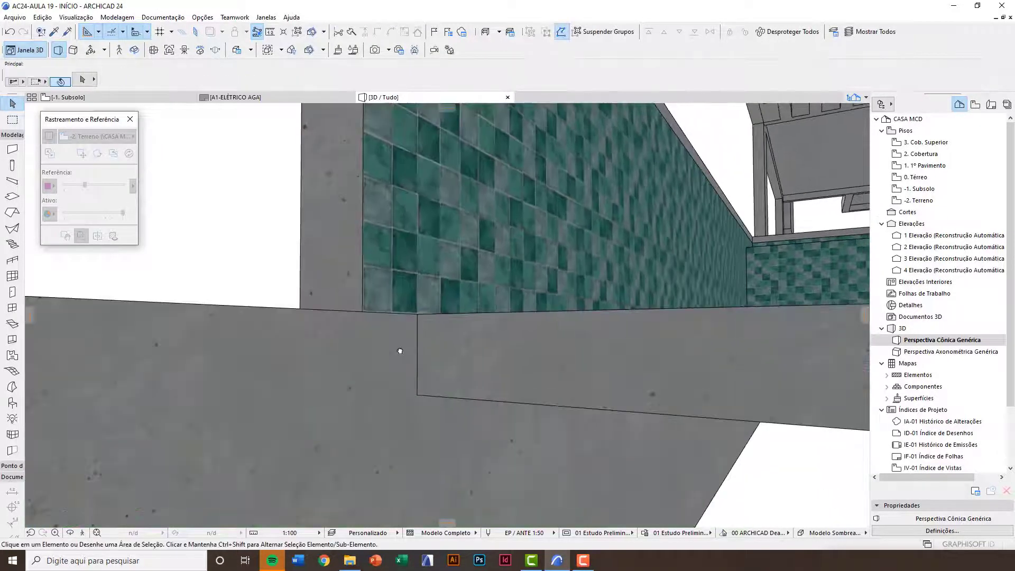
{"action": "middle_click_drag", "start_coordinate": [388, 309], "coordinate": [446, 379], "text": "shift"}
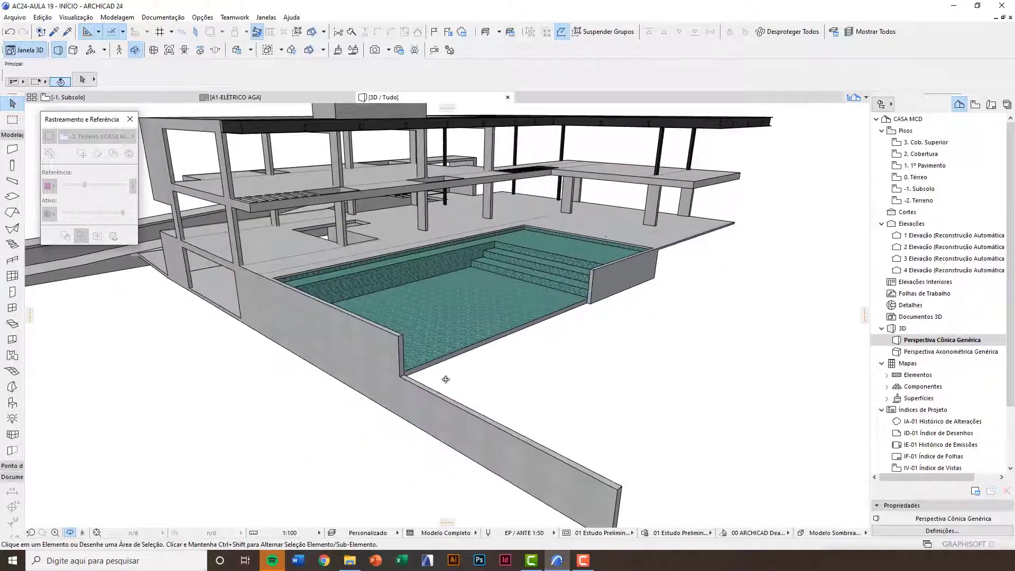
{"action": "scroll", "coordinate": [615, 229], "scroll_direction": "up", "scroll_amount": 5}
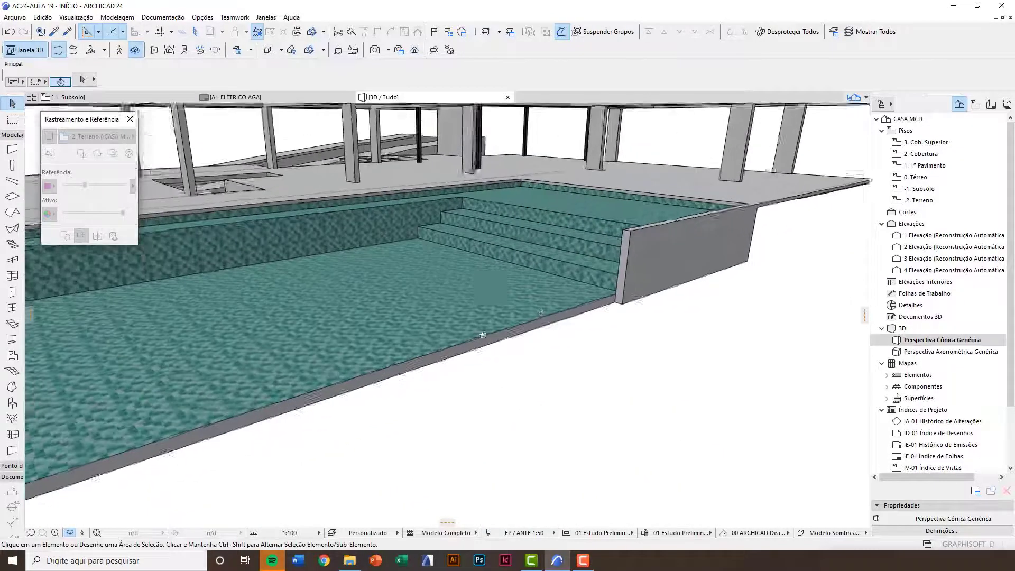
{"action": "middle_click_drag", "start_coordinate": [641, 274], "coordinate": [352, 307], "text": "shift"}
{"action": "key", "text": "F2"}
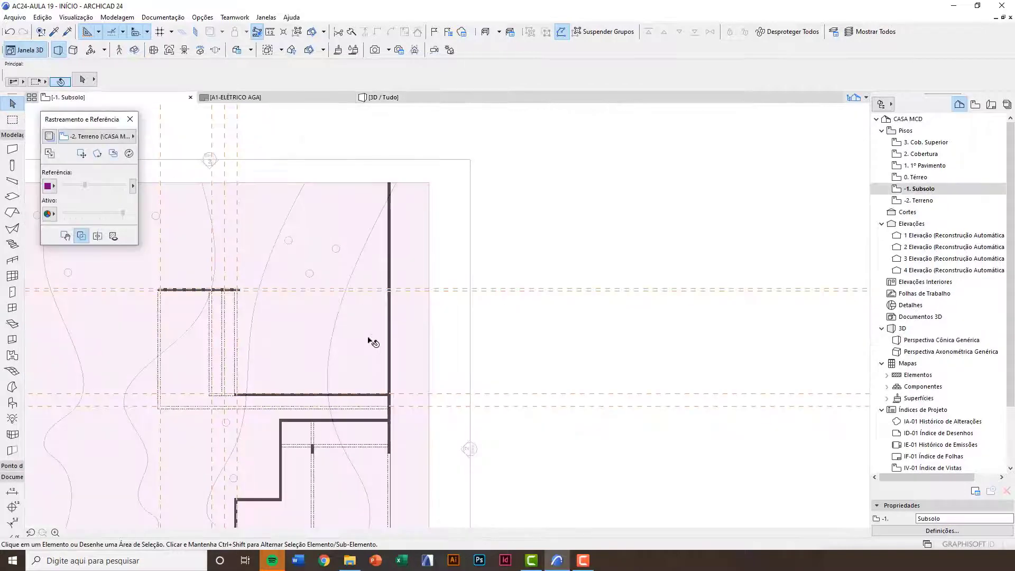
{"action": "left_click", "coordinate": [929, 179]}
{"action": "double_click", "coordinate": [929, 178]}
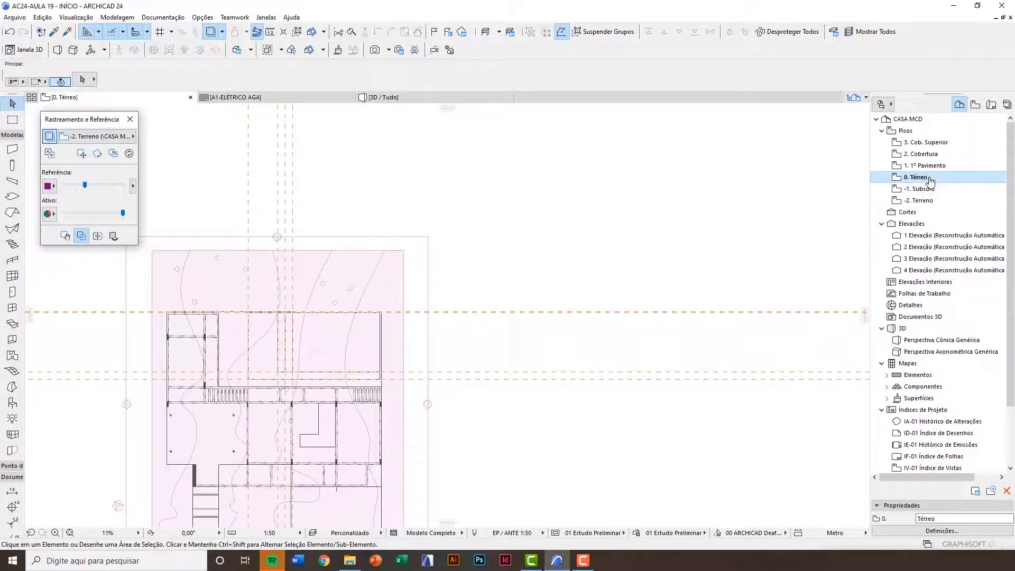
{"action": "scroll", "coordinate": [284, 355], "scroll_direction": "up", "scroll_amount": 5}
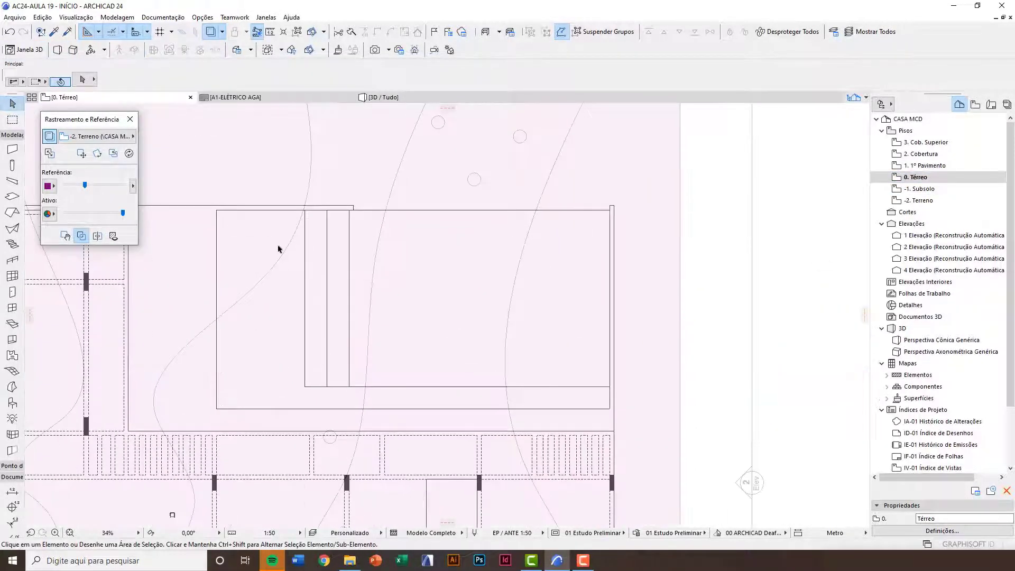
{"action": "left_click", "coordinate": [450, 111]}
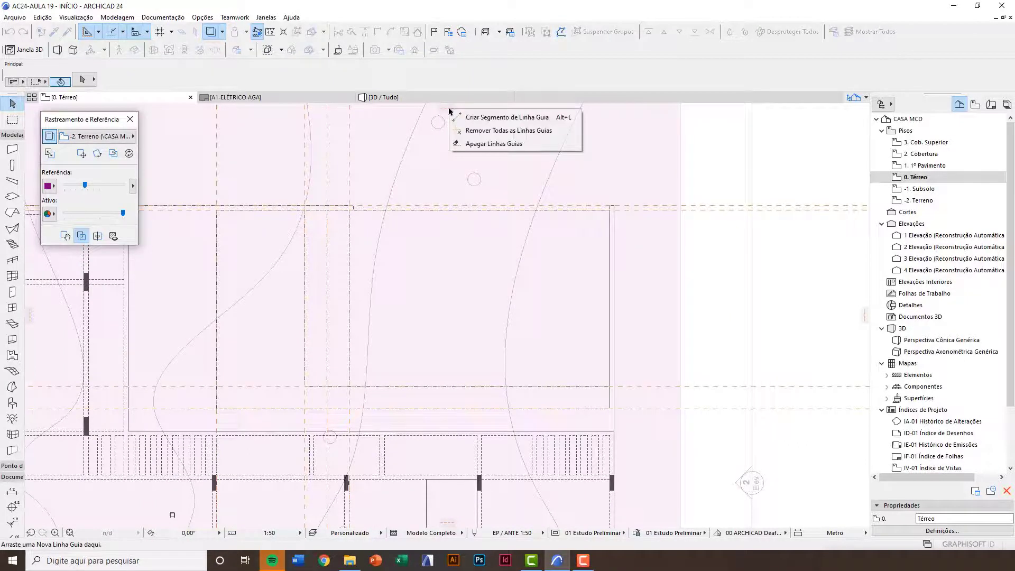
{"action": "left_click", "coordinate": [476, 134]}
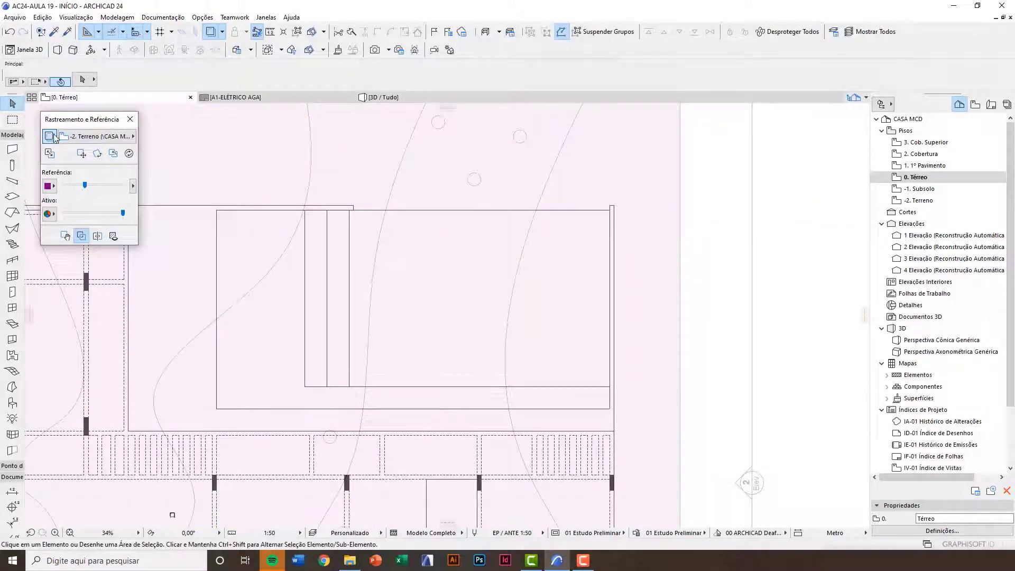
{"action": "left_click", "coordinate": [53, 137]}
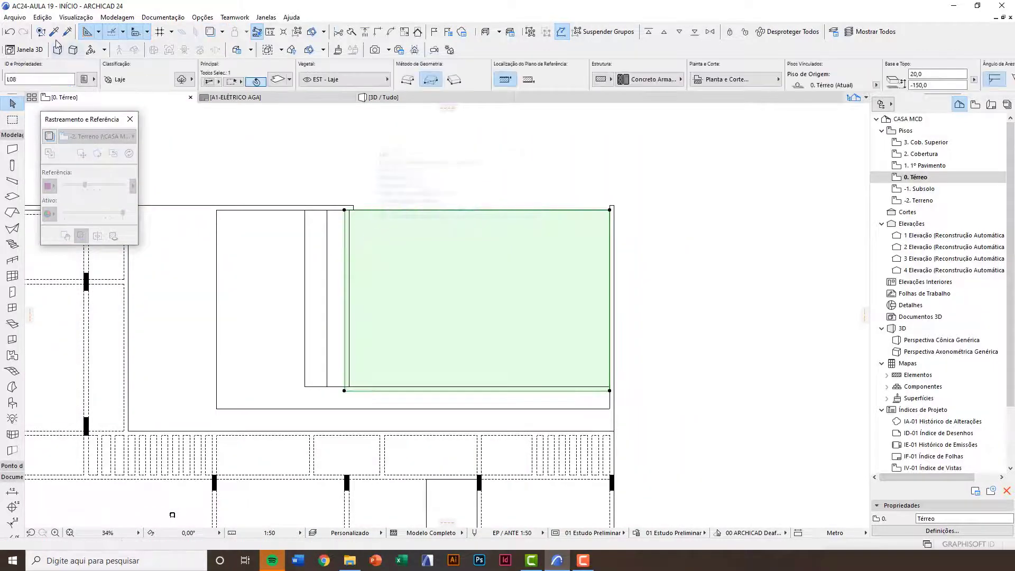
Pick up the deep pool floor slab's parameters and draw a narrow rectangular slab along the pool's open edge between the two walls
{"action": "left_click", "coordinate": [385, 272]}
{"action": "scroll", "coordinate": [362, 232], "scroll_direction": "up", "scroll_amount": 3}
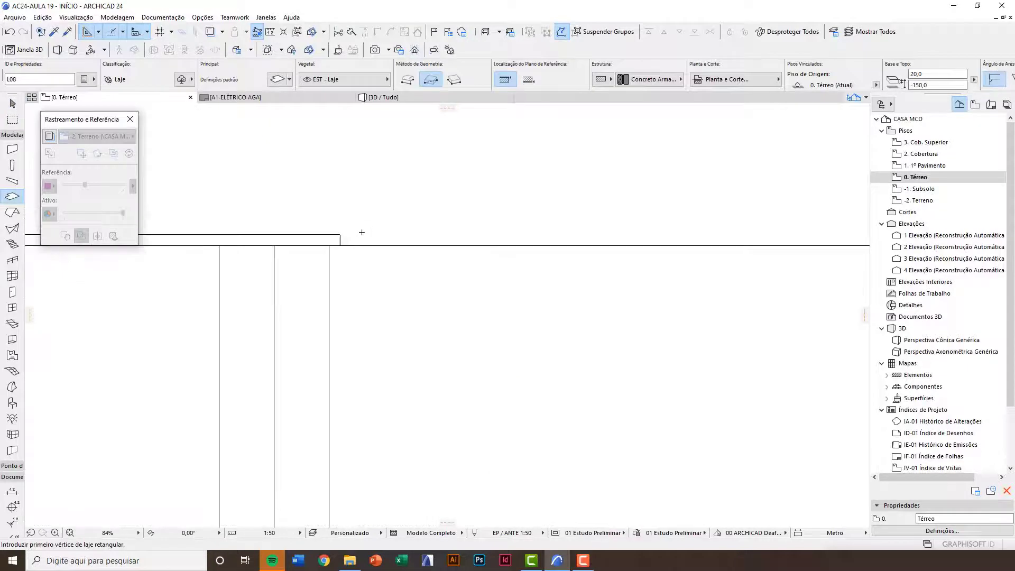
{"action": "left_click", "coordinate": [340, 234]}
{"action": "scroll", "coordinate": [361, 259], "scroll_direction": "down", "scroll_amount": 3}
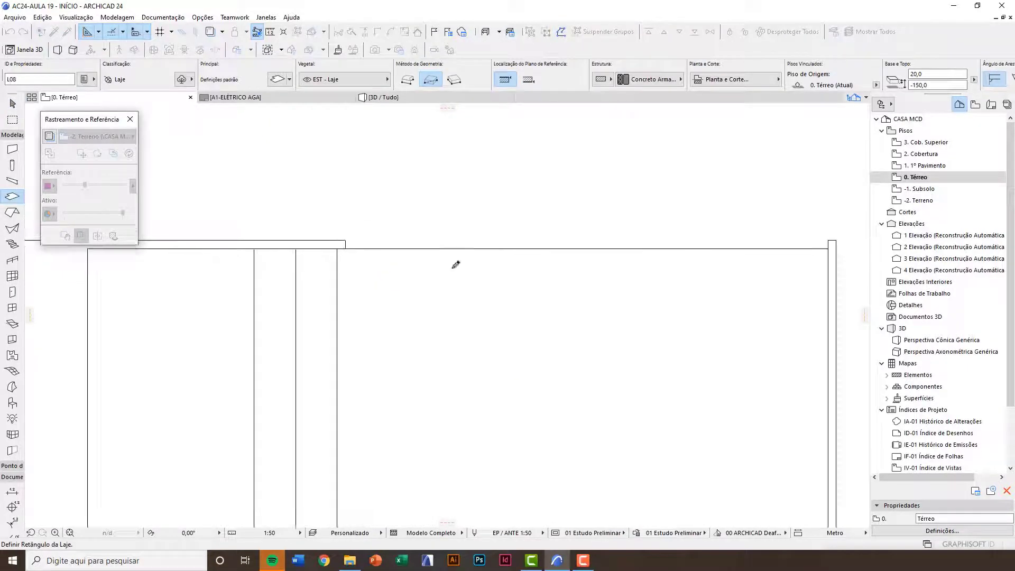
{"action": "left_click", "coordinate": [722, 246]}
{"action": "scroll", "coordinate": [473, 250], "scroll_direction": "up", "scroll_amount": 3}
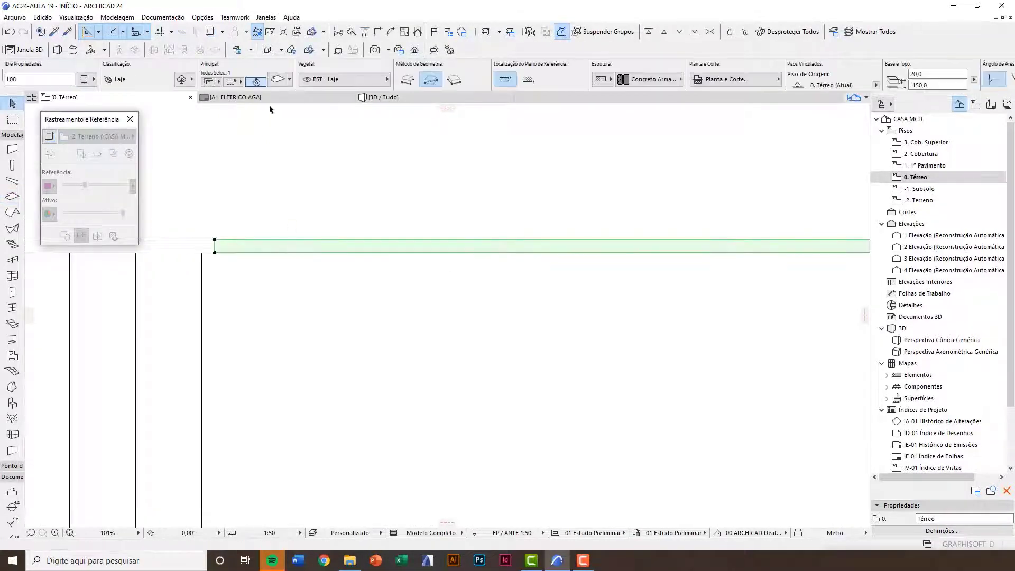
Set the narrow edge slab's top surface to Concreto - Claro 24 and check it in 3D
{"action": "key", "text": "ctrl+t"}
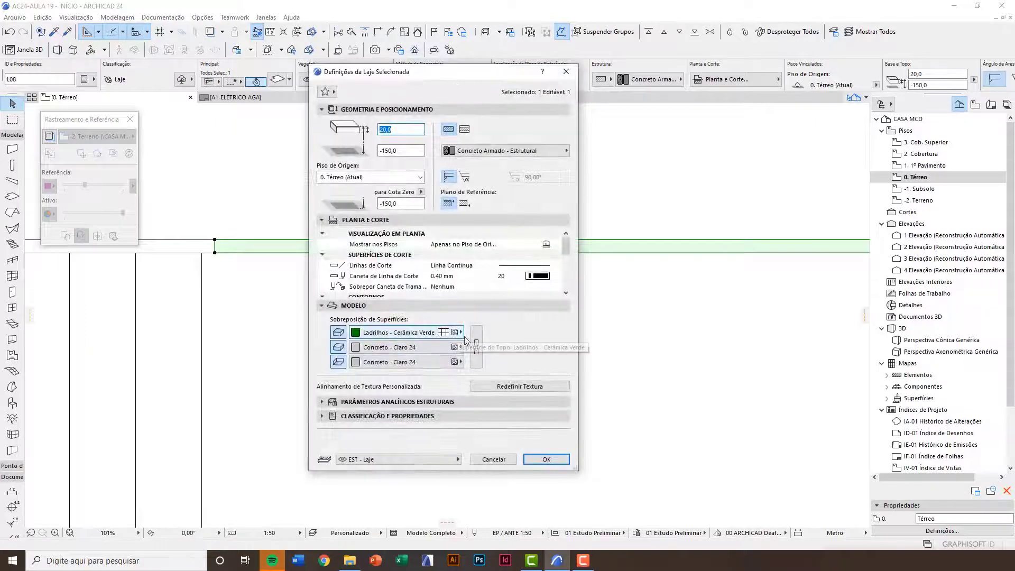
{"action": "left_click", "coordinate": [440, 332]}
{"action": "left_click", "coordinate": [494, 324]}
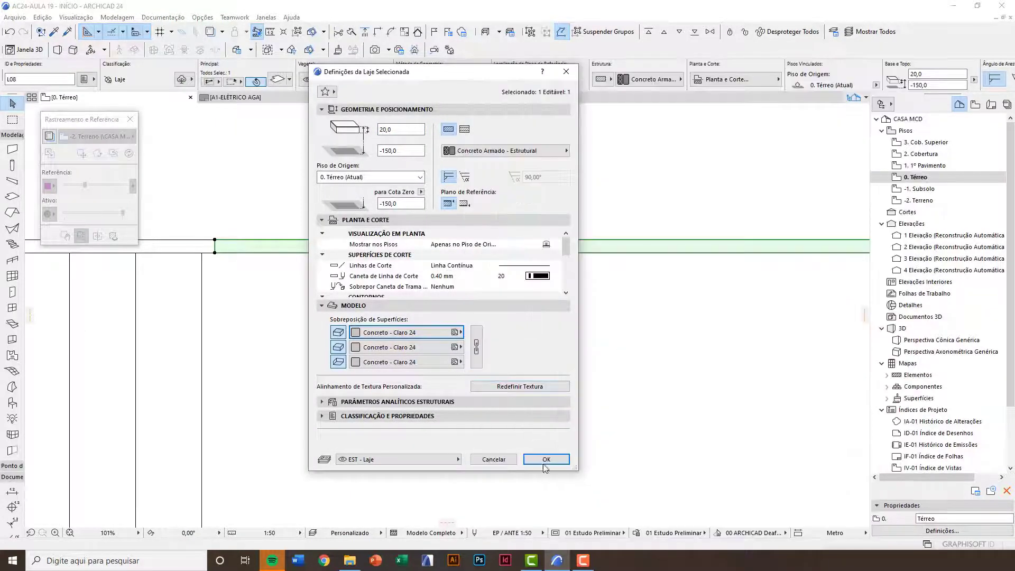
{"action": "left_click", "coordinate": [547, 458]}
{"action": "key", "text": "F3"}
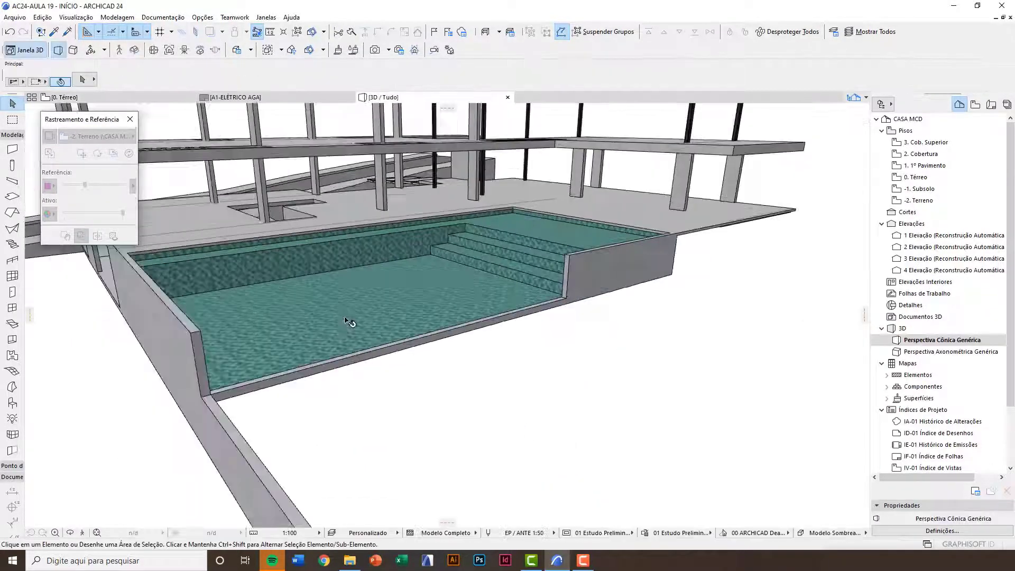
On the -1. Subsolo plan, pick up the tiled pool wall's parameters and open the default wall settings
{"action": "key", "text": "F2"}
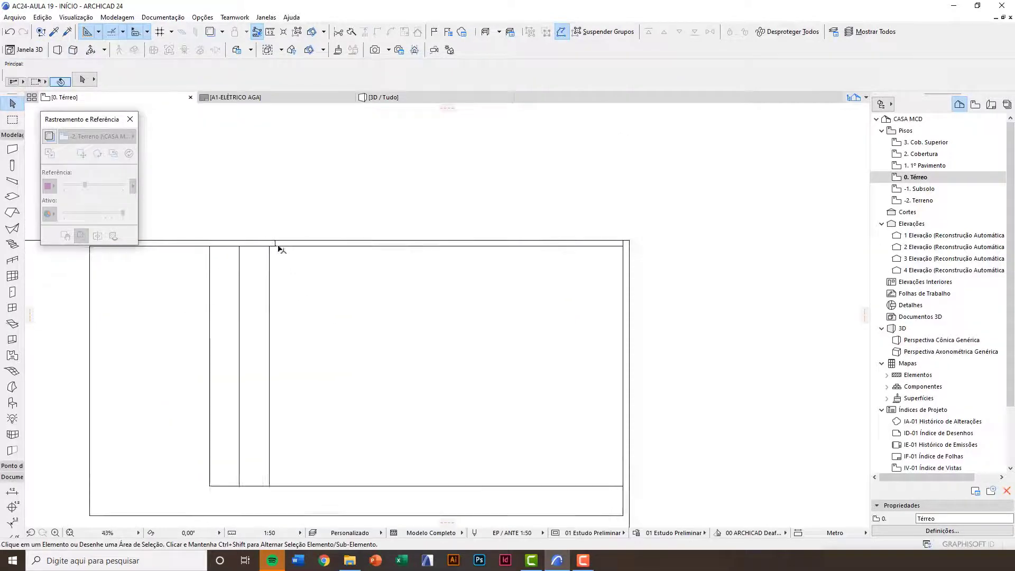
{"action": "middle_click_drag", "start_coordinate": [274, 191], "coordinate": [335, 211]}
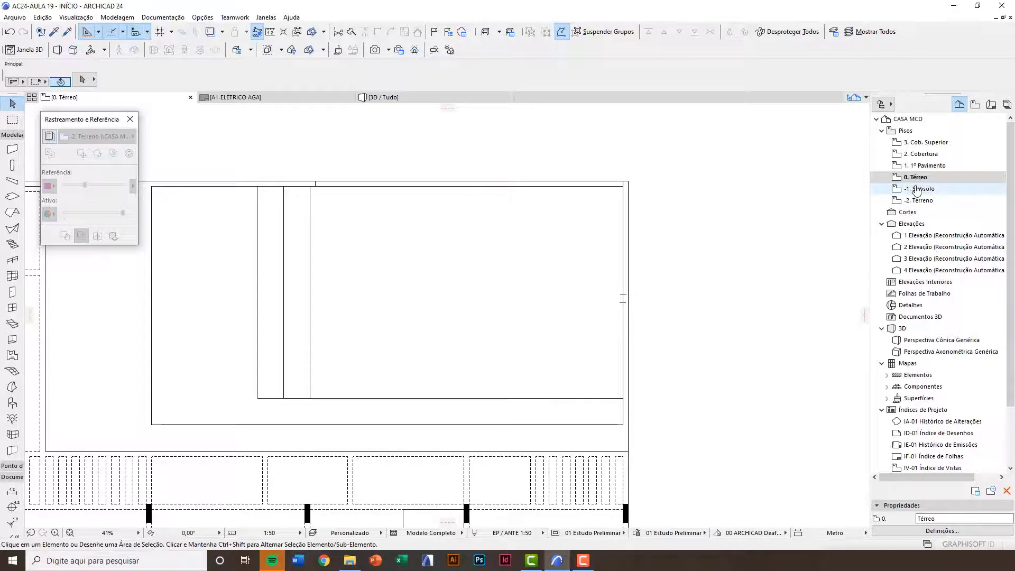
{"action": "middle_click_drag", "start_coordinate": [261, 195], "coordinate": [328, 211]}
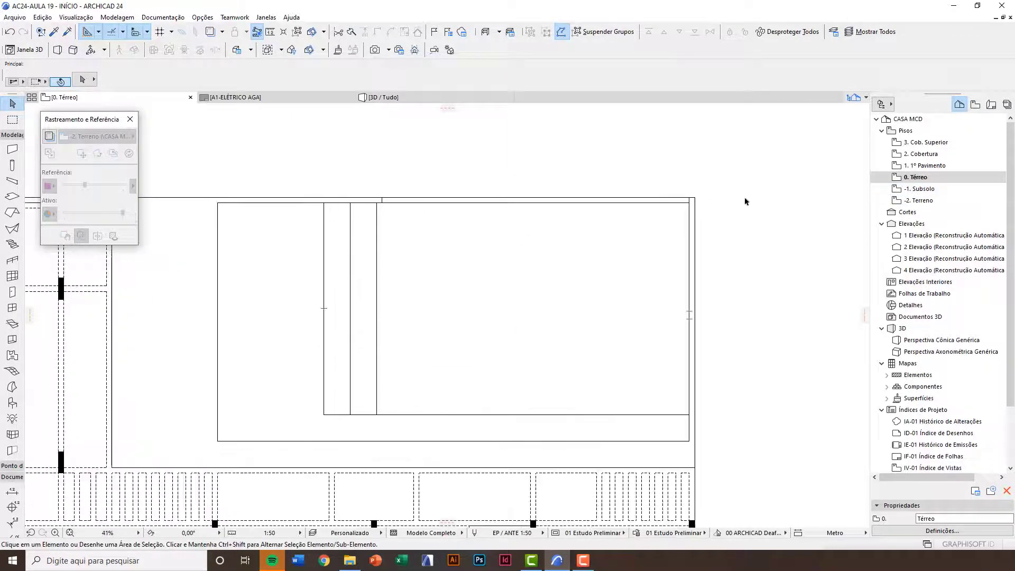
{"action": "double_click", "coordinate": [919, 189]}
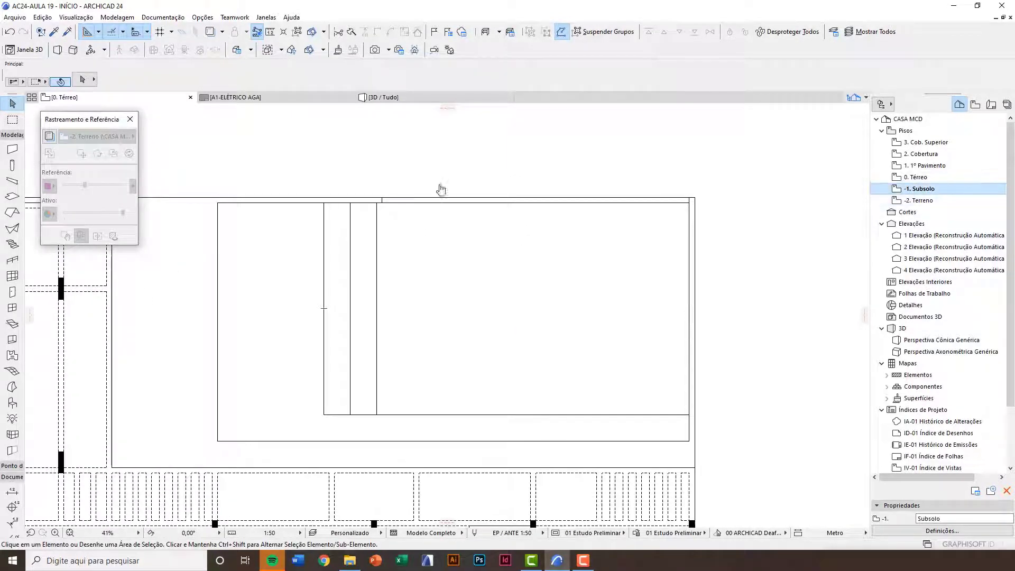
{"action": "left_click", "coordinate": [67, 31]}
{"action": "scroll", "coordinate": [375, 204], "scroll_direction": "up", "scroll_amount": 3}
{"action": "left_click", "coordinate": [350, 198]}
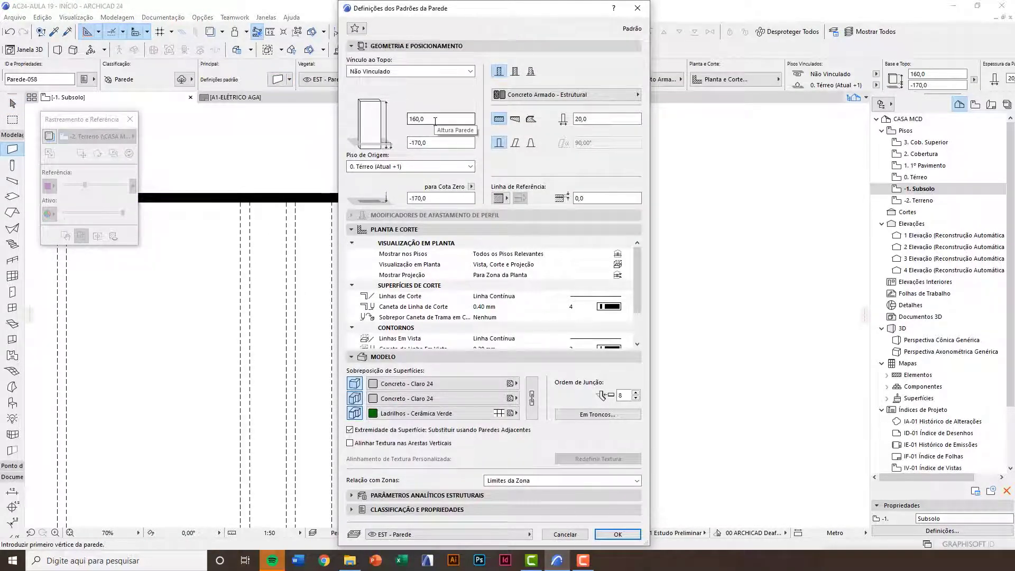
Set the default wall to a -150 base offset, 150 height, Vidro building material and 5 thickness
{"action": "left_click", "coordinate": [434, 141]}
{"action": "type", "text": "-1"}
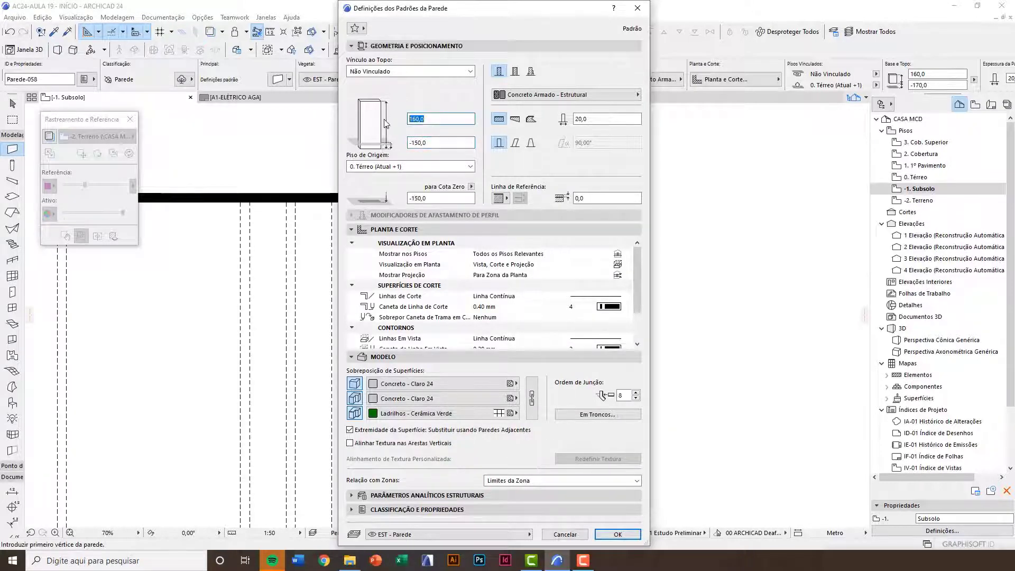
{"action": "left_click", "coordinate": [581, 95]}
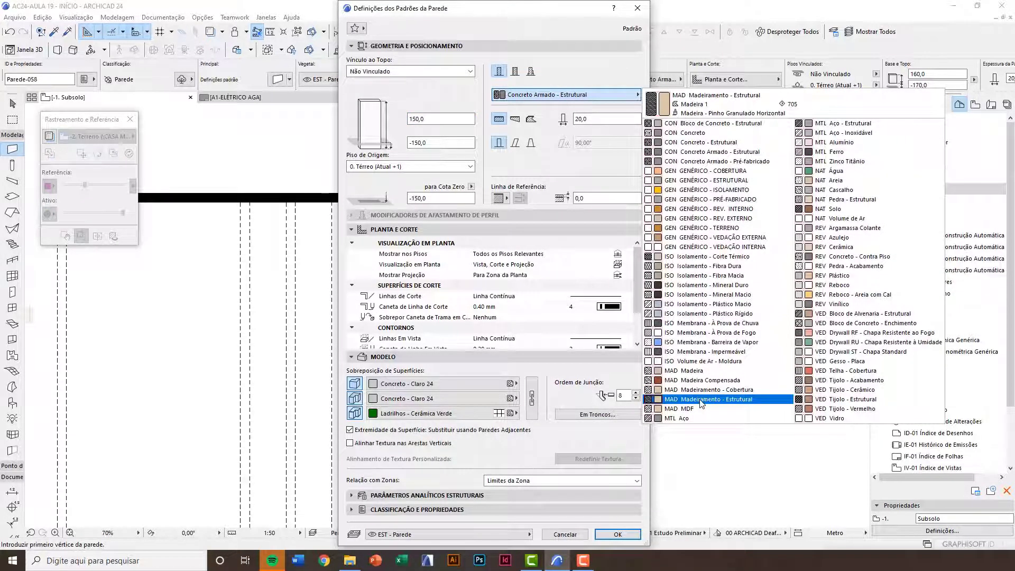
{"action": "left_click", "coordinate": [851, 418]}
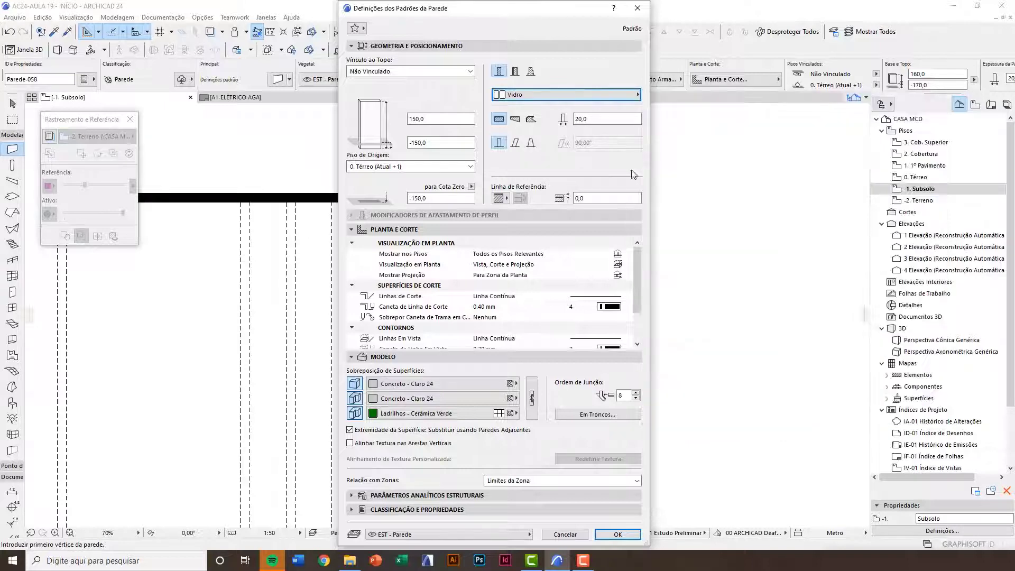
{"action": "left_click", "coordinate": [592, 119]}
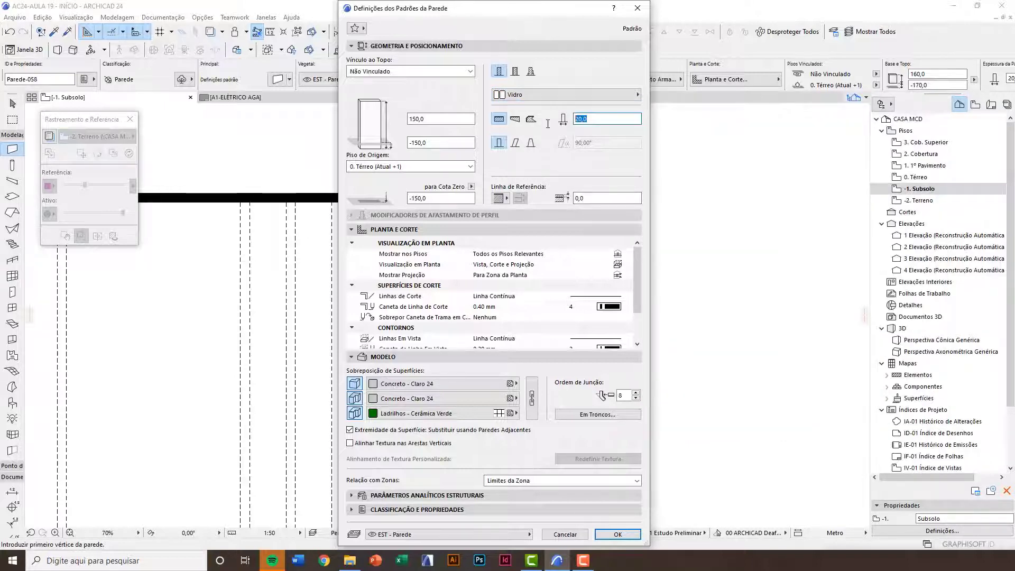
{"action": "left_click_drag", "start_coordinate": [586, 119], "coordinate": [564, 118]}
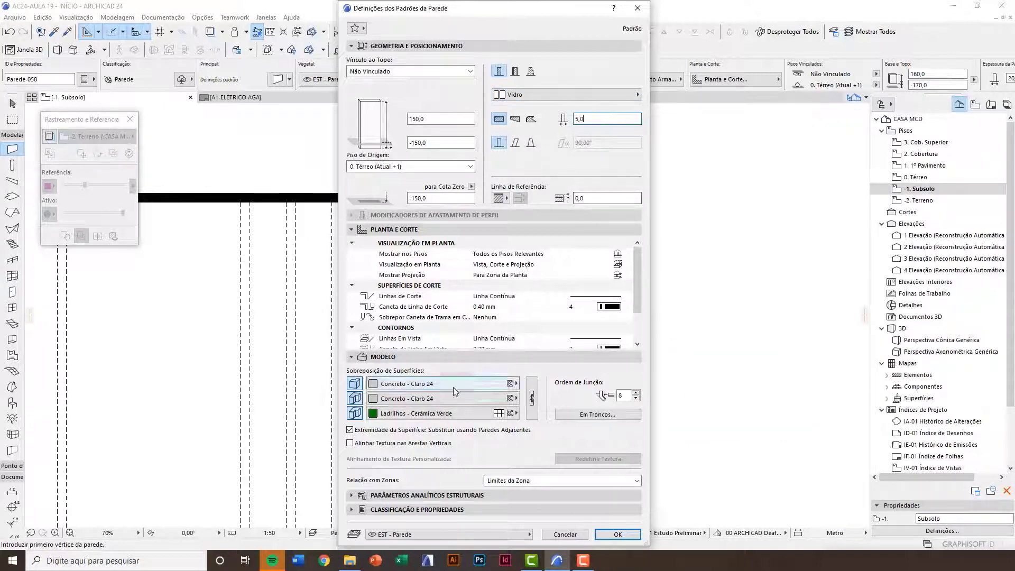
Link the wall's three surface overrides, set them all to Vidro - Simples and accept the default wall settings
{"action": "left_click", "coordinate": [532, 398]}
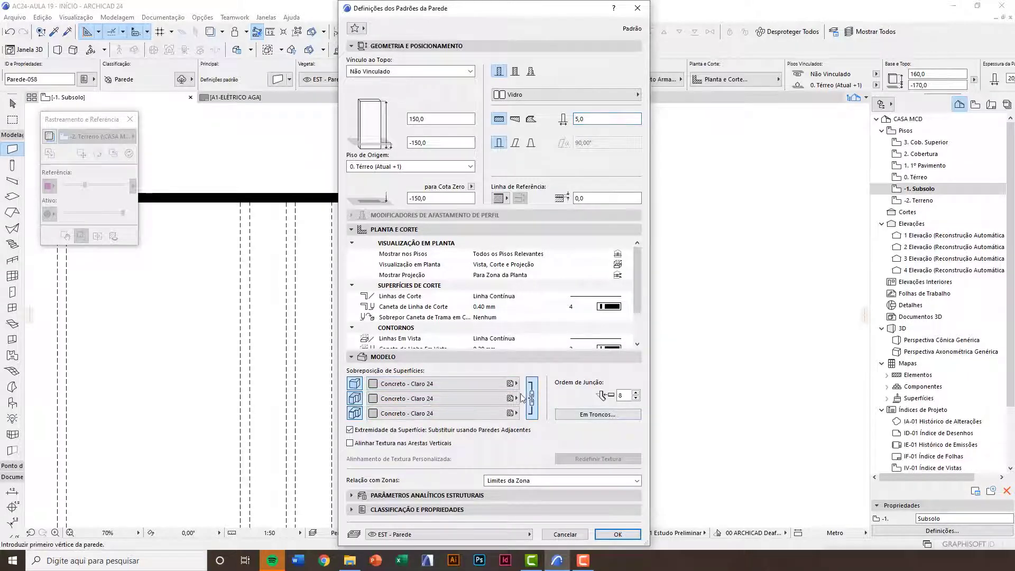
{"action": "left_click", "coordinate": [474, 398]}
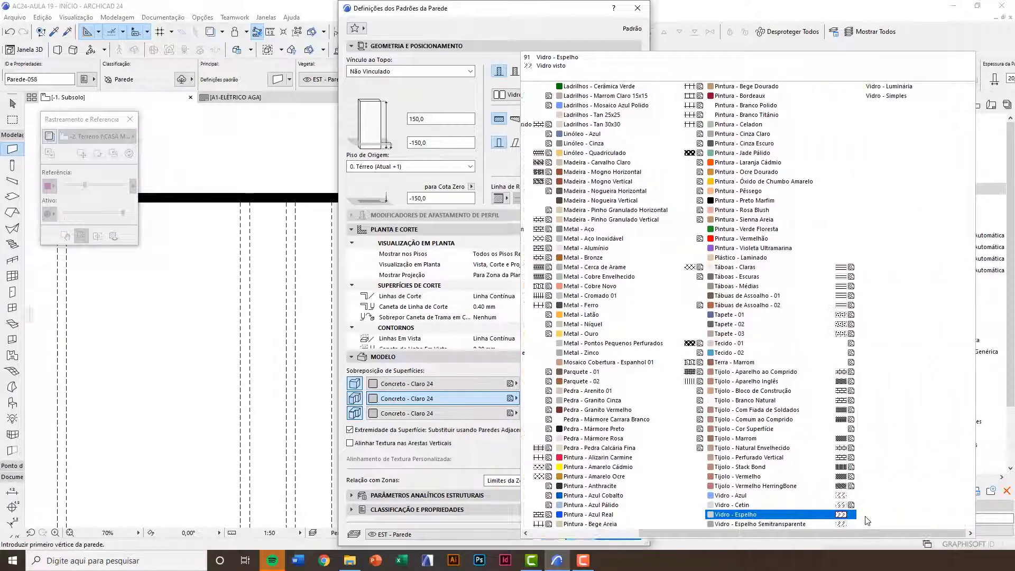
{"action": "scroll", "coordinate": [862, 518], "scroll_direction": "down", "scroll_amount": 1}
{"action": "left_click", "coordinate": [862, 97]}
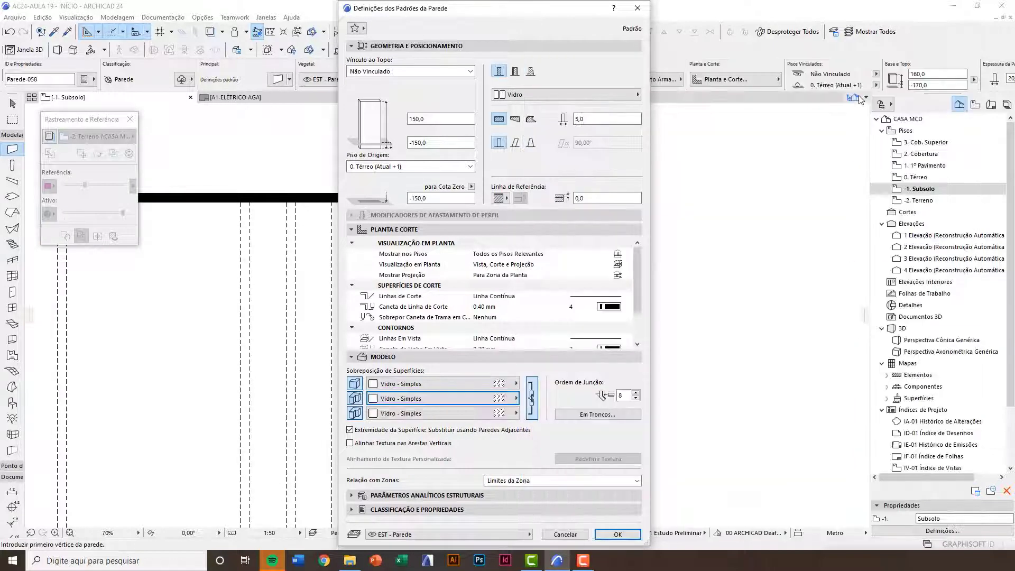
{"action": "left_click", "coordinate": [473, 536]}
{"action": "left_click", "coordinate": [469, 538]}
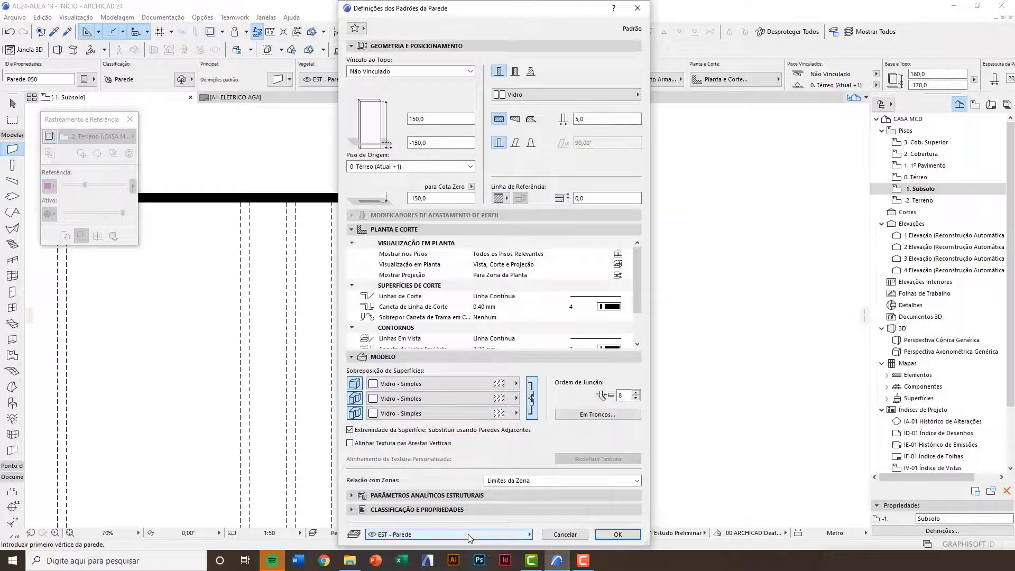
{"action": "left_click", "coordinate": [618, 535]}
Draw the glass wall along the pool's open edge, from the short side wall's inner corner to the long perpendicular wall, and check it in 3D
{"action": "scroll", "coordinate": [330, 207], "scroll_direction": "up", "scroll_amount": 2}
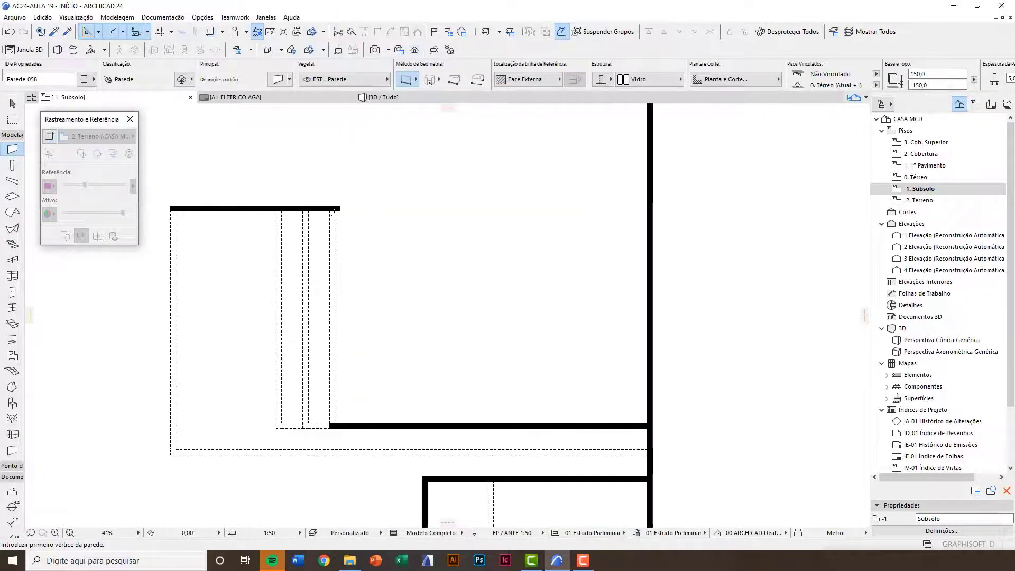
{"action": "left_click", "coordinate": [328, 224]}
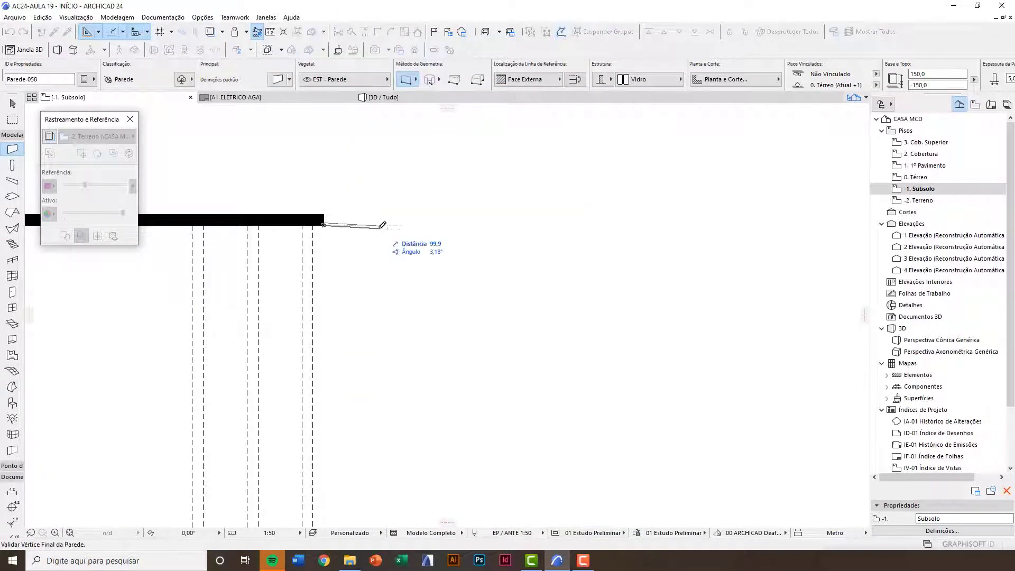
{"action": "scroll", "coordinate": [371, 228], "scroll_direction": "down", "scroll_amount": 3}
{"action": "left_click", "coordinate": [710, 226]}
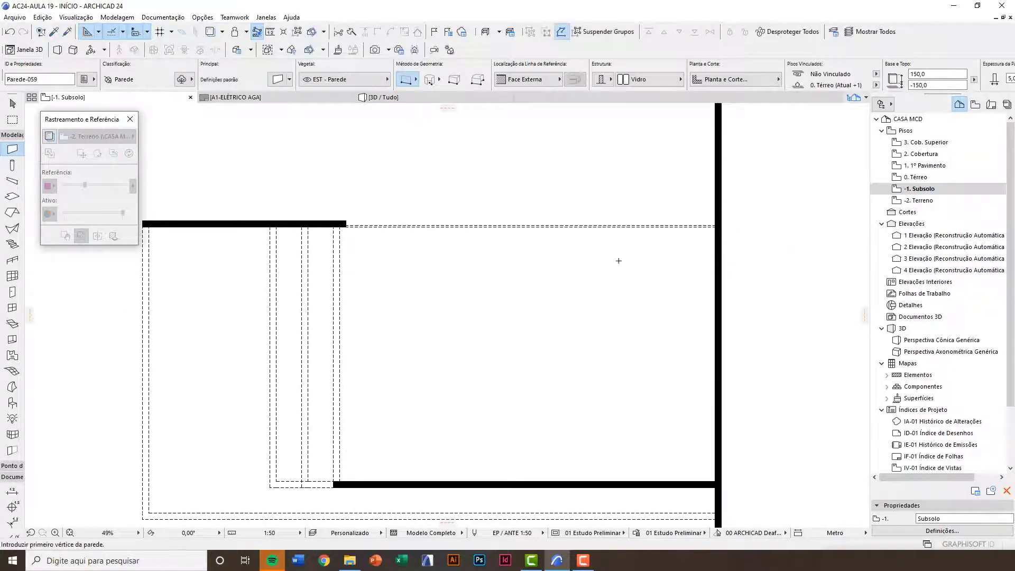
{"action": "scroll", "coordinate": [506, 255], "scroll_direction": "down", "scroll_amount": 3}
{"action": "key", "text": "F3"}
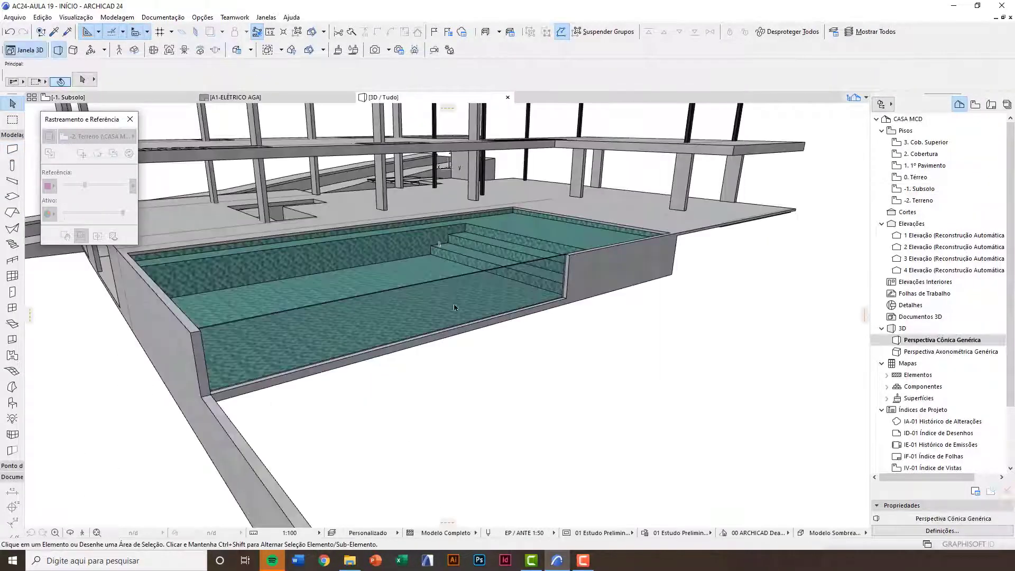
Examine the pool's open edge on the 0. Térreo plan to see whether the glass wall is shown
{"action": "key", "text": "F2"}
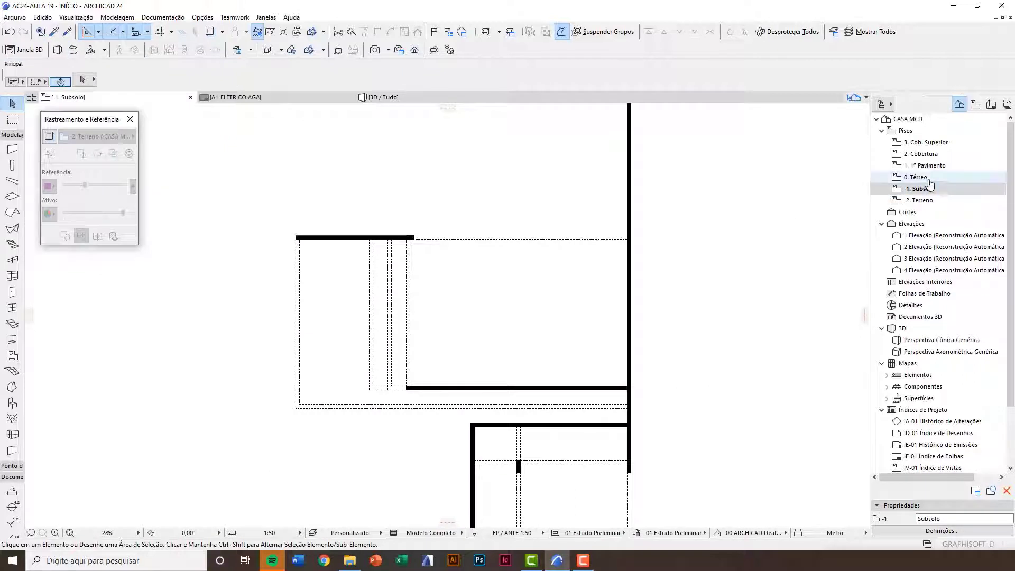
{"action": "left_click", "coordinate": [920, 178]}
{"action": "scroll", "coordinate": [402, 244], "scroll_direction": "up", "scroll_amount": 5}
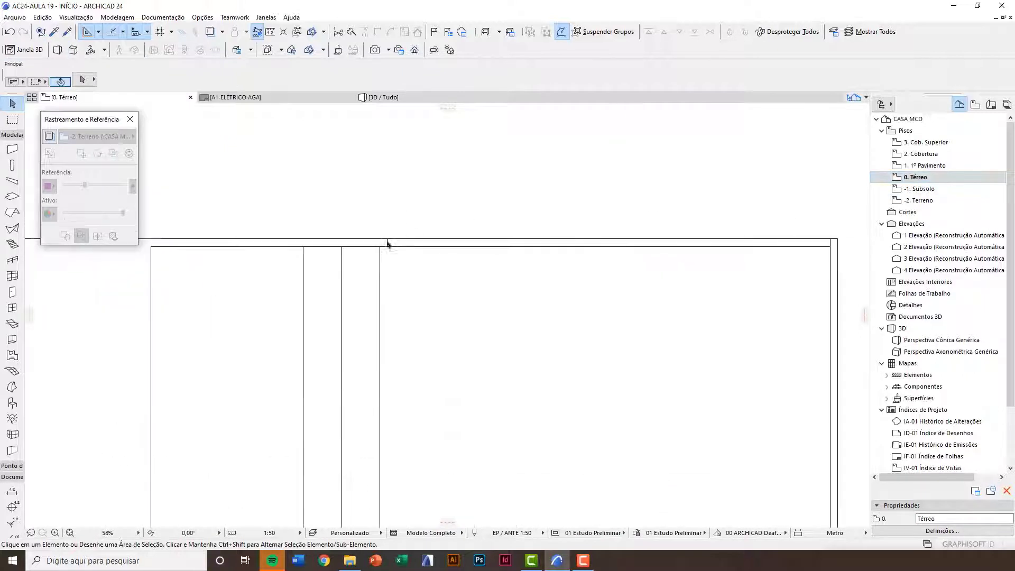
{"action": "left_click", "coordinate": [404, 248]}
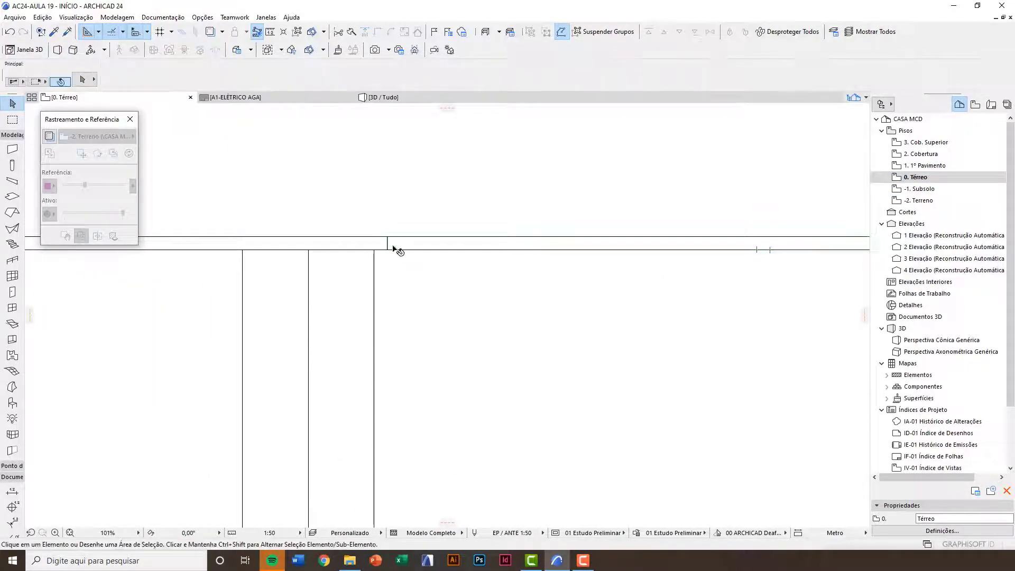
{"action": "scroll", "coordinate": [406, 261], "scroll_direction": "down", "scroll_amount": 2}
{"action": "scroll", "coordinate": [422, 287], "scroll_direction": "down", "scroll_amount": 6}
{"action": "key", "text": "Escape"}
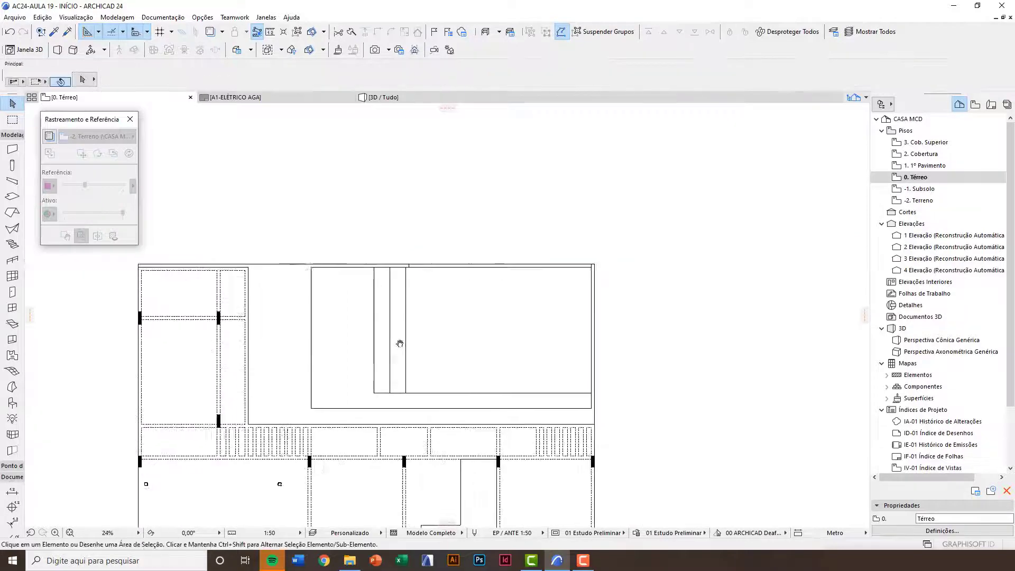
{"action": "scroll", "coordinate": [398, 347], "scroll_direction": "up", "scroll_amount": 1}
{"action": "scroll", "coordinate": [395, 349], "scroll_direction": "up", "scroll_amount": 2}
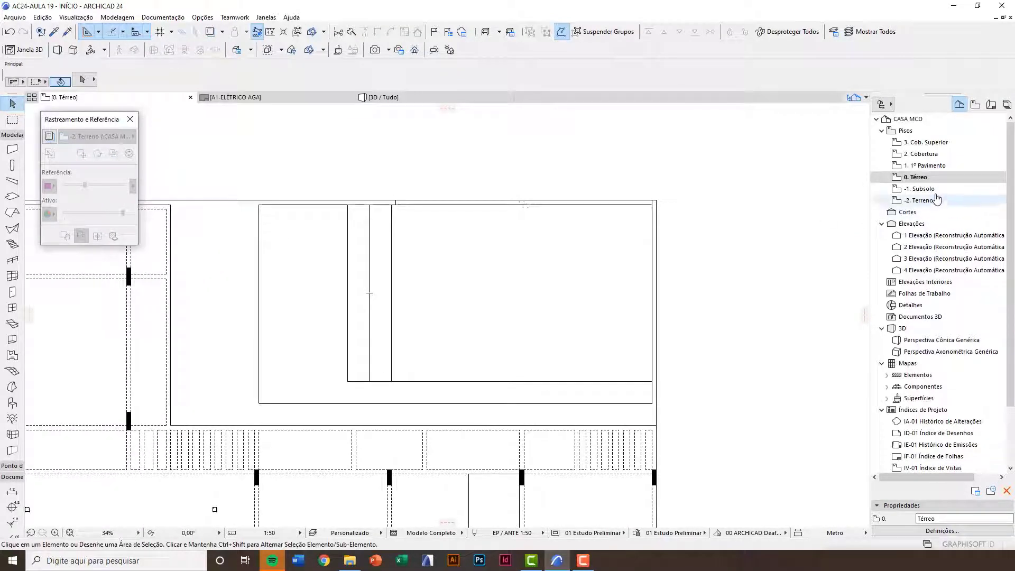
On the -1. Subsolo plan, inspect the floor plan display options of the pool step wall nearest the deep area
{"action": "double_click", "coordinate": [920, 189]}
{"action": "left_click", "coordinate": [392, 217]}
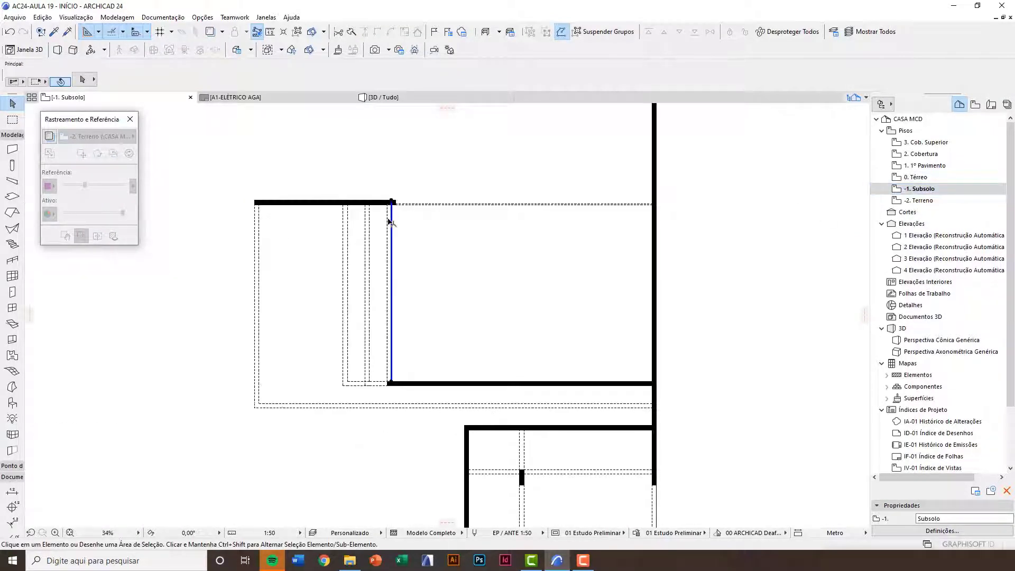
{"action": "left_click", "coordinate": [746, 80]}
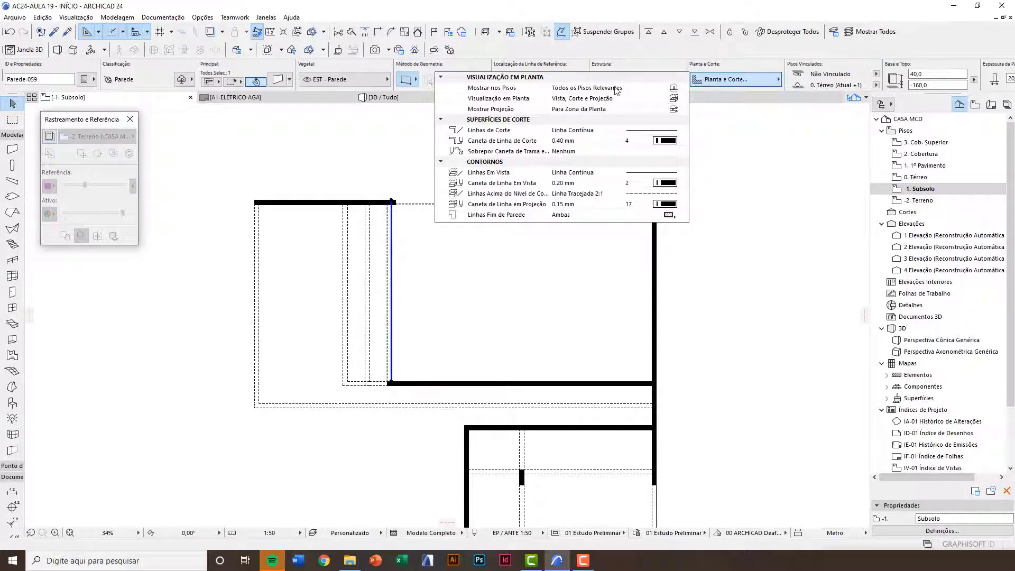
{"action": "left_click", "coordinate": [712, 280]}
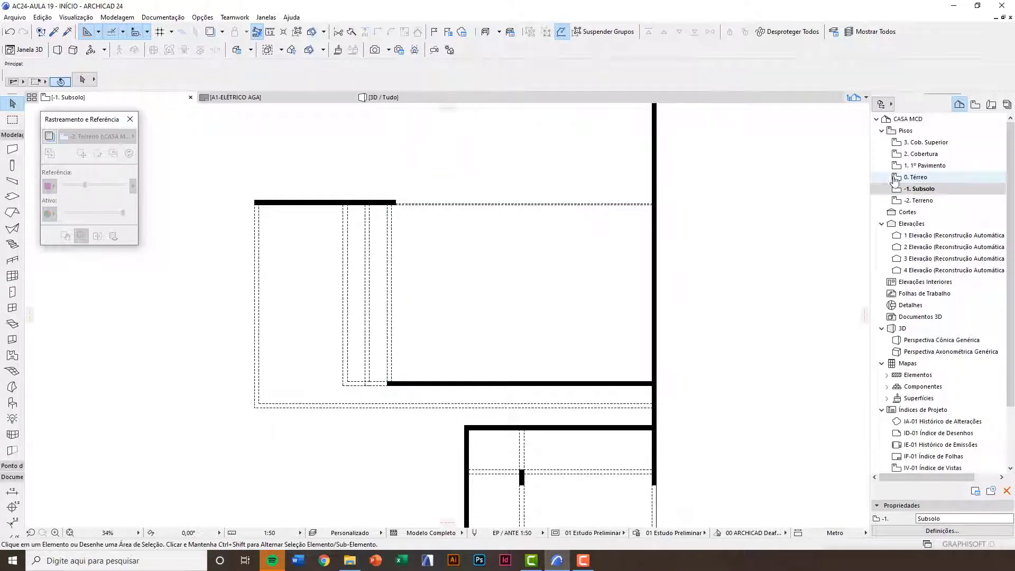
On the 0. Térreo plan, set the floor plan cut plane's relative range to show down to 1 floor below
{"action": "double_click", "coordinate": [907, 179]}
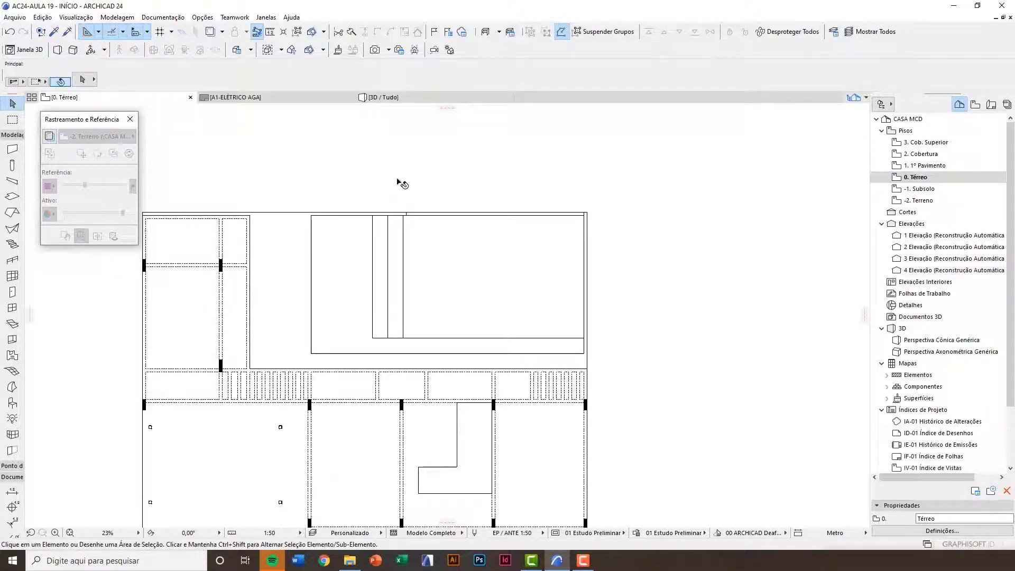
{"action": "middle_click_drag", "start_coordinate": [257, 145], "coordinate": [246, 145]}
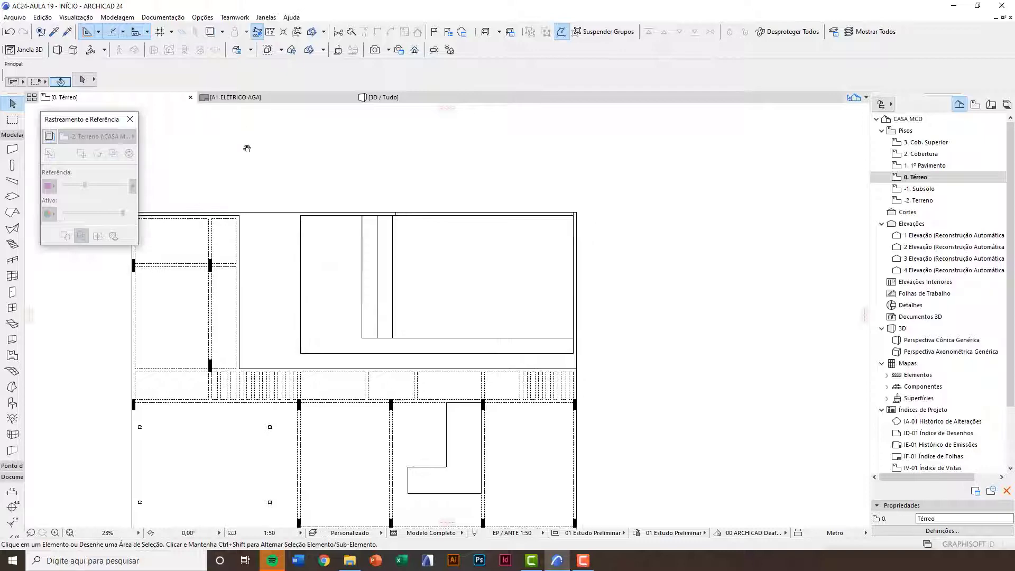
{"action": "left_click", "coordinate": [156, 19]}
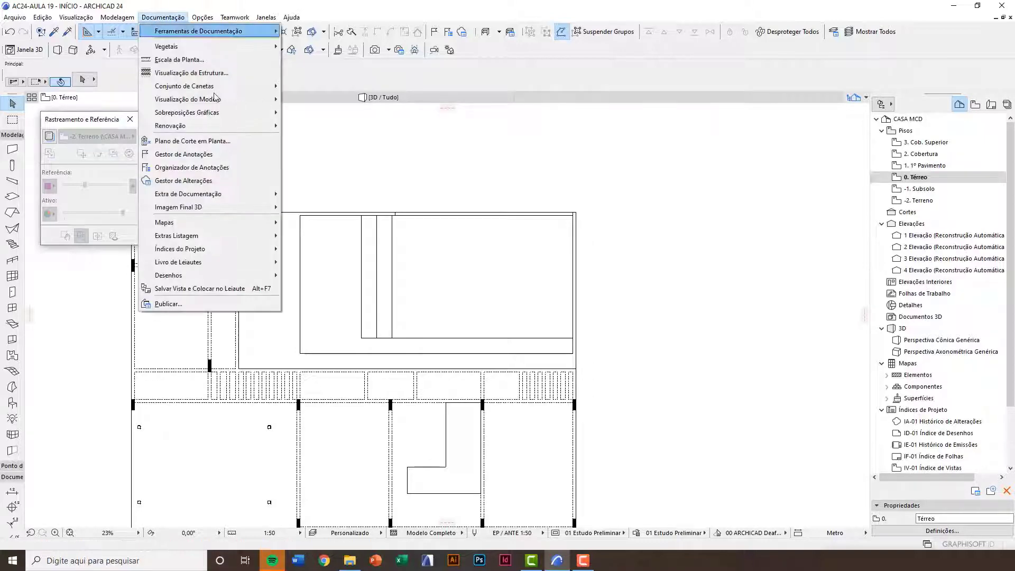
{"action": "left_click", "coordinate": [226, 141]}
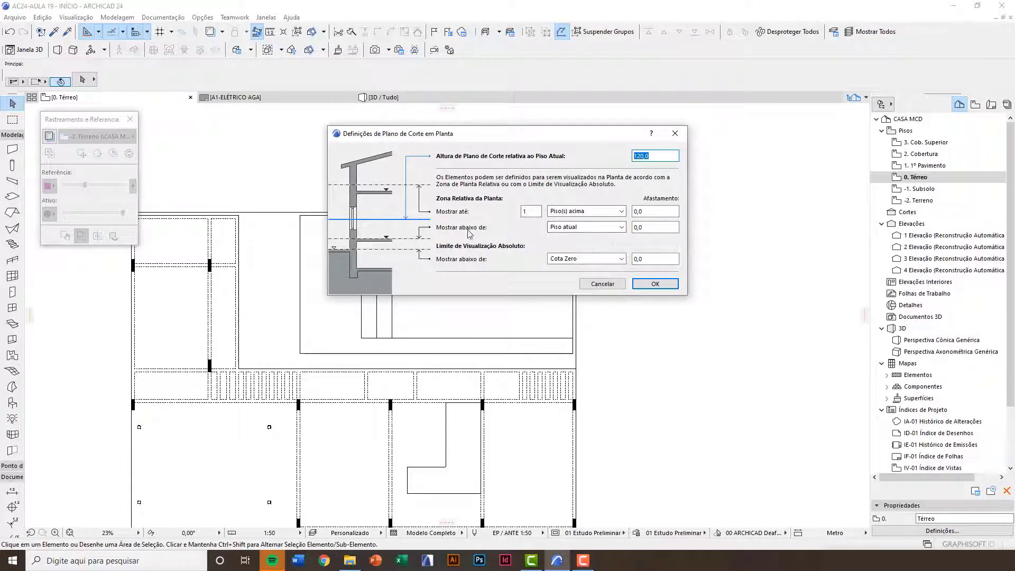
{"action": "left_click", "coordinate": [573, 228]}
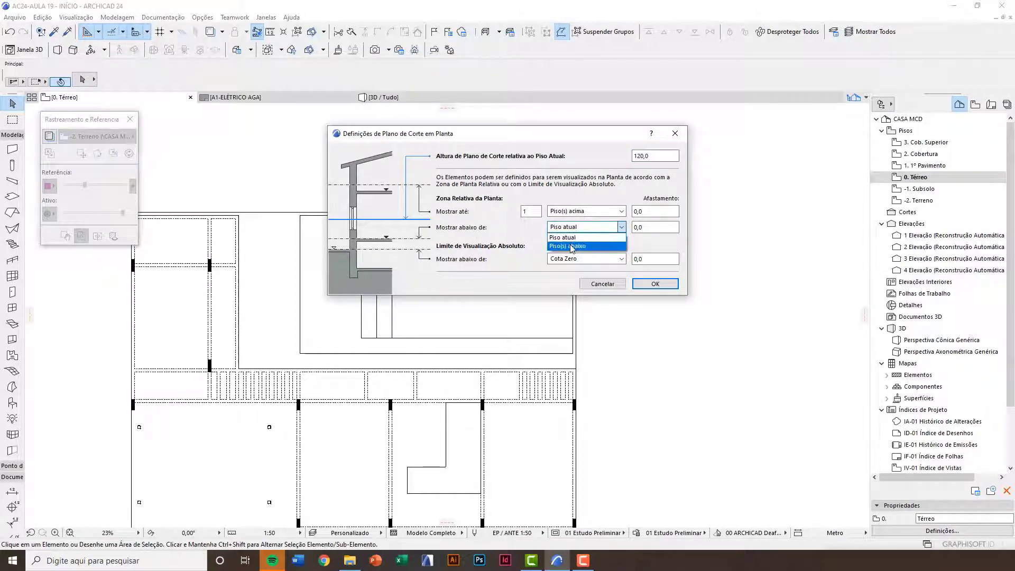
{"action": "left_click", "coordinate": [570, 247]}
{"action": "double_click", "coordinate": [528, 227]}
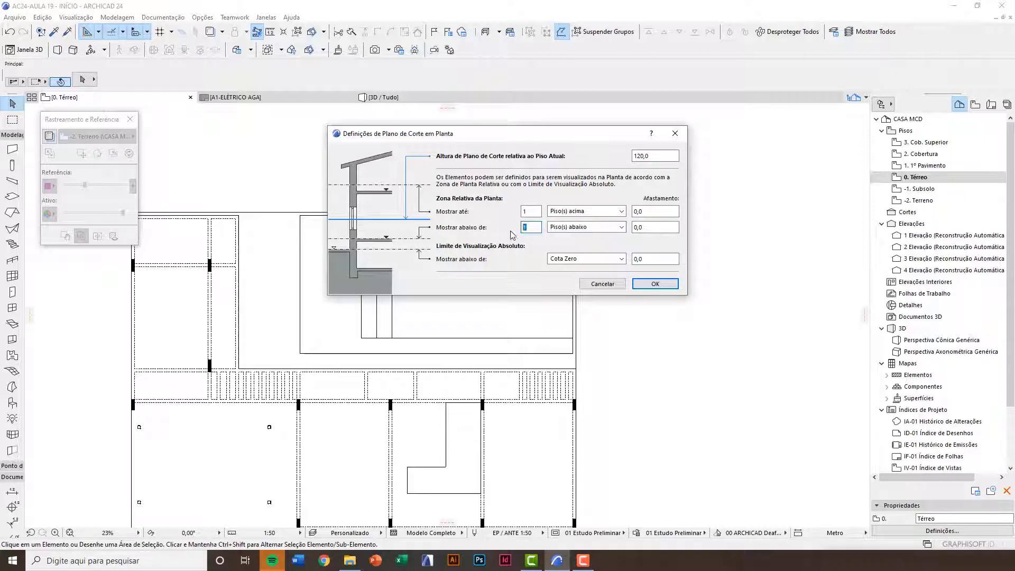
{"action": "left_click", "coordinate": [643, 286]}
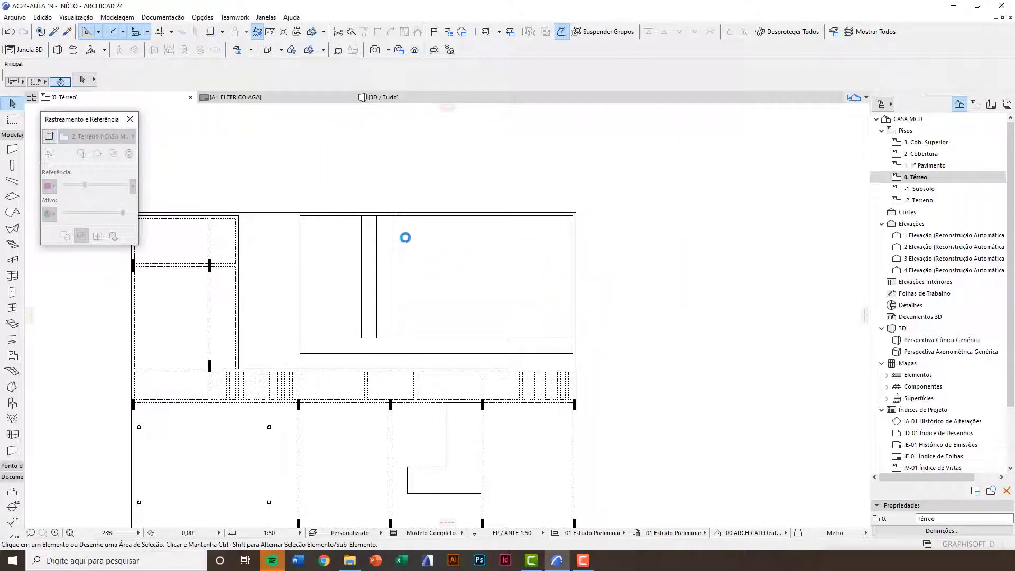
Check how the glass wall and the pool outline are displayed on the 0. Térreo plan
{"action": "scroll", "coordinate": [404, 221], "scroll_direction": "up", "scroll_amount": 6}
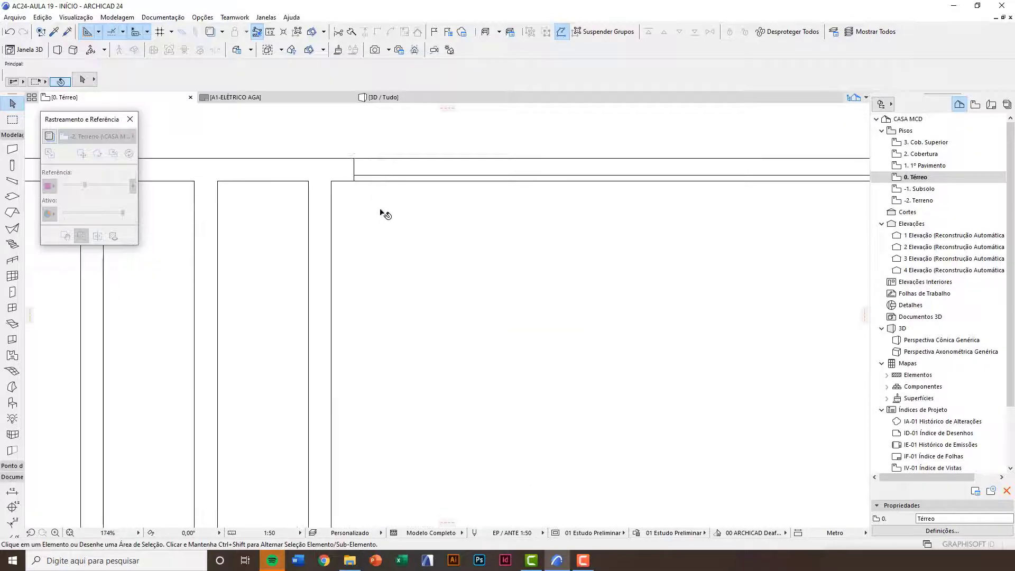
{"action": "left_click", "coordinate": [362, 178]}
{"action": "scroll", "coordinate": [435, 229], "scroll_direction": "down", "scroll_amount": 4}
{"action": "scroll", "coordinate": [439, 232], "scroll_direction": "down", "scroll_amount": 3}
{"action": "scroll", "coordinate": [447, 239], "scroll_direction": "up", "scroll_amount": 4}
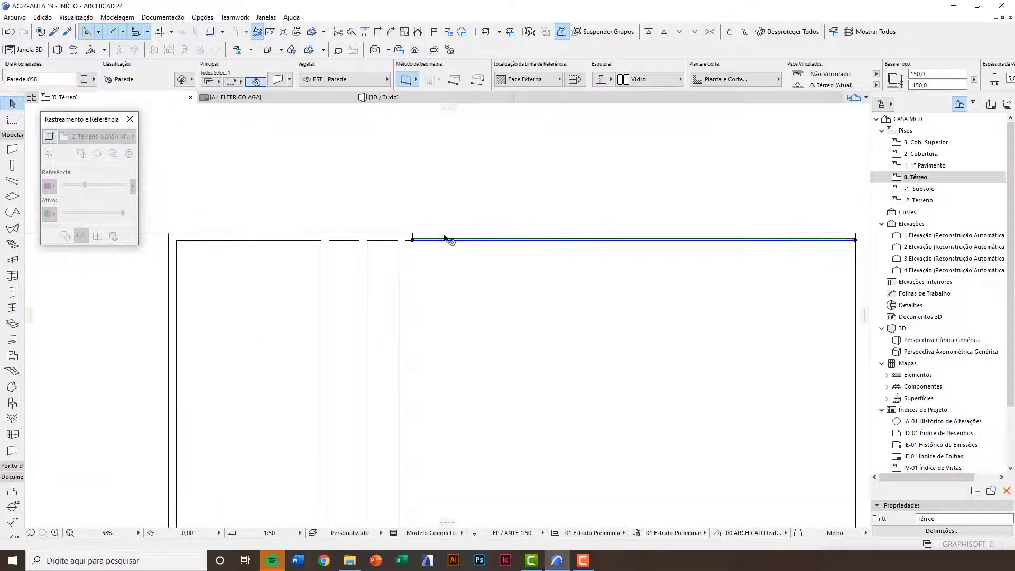
{"action": "key", "text": "Escape"}
{"action": "scroll", "coordinate": [409, 259], "scroll_direction": "down", "scroll_amount": 3}
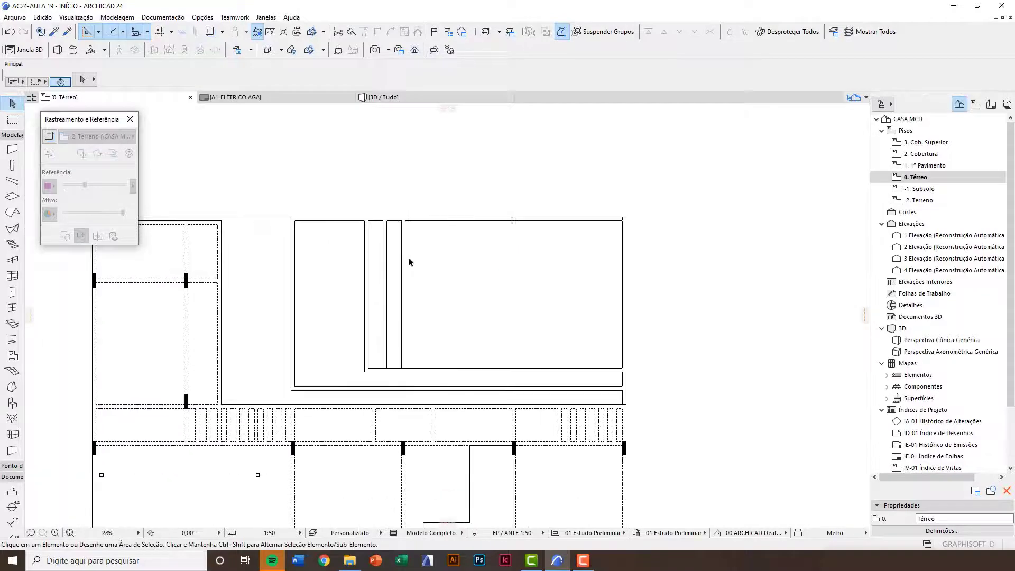
{"action": "scroll", "coordinate": [391, 312], "scroll_direction": "up", "scroll_amount": 1}
Select the pool's step walls and outer perimeter walls on the 0. Térreo plan and send them to the back of the display order
{"action": "left_click", "coordinate": [360, 287]}
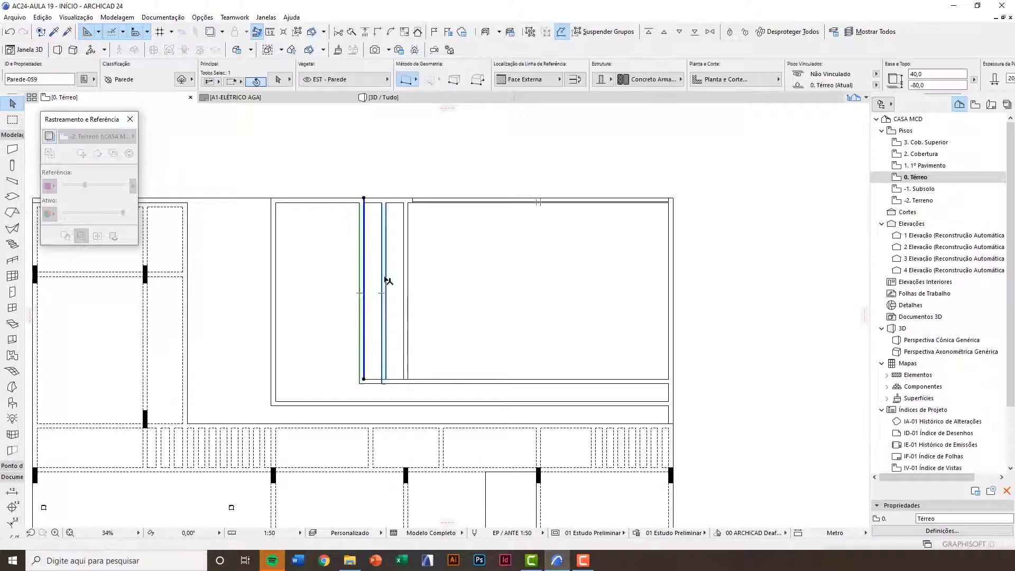
{"action": "left_click", "coordinate": [384, 279], "text": "shift"}
{"action": "scroll", "coordinate": [409, 344], "scroll_direction": "up", "scroll_amount": 2}
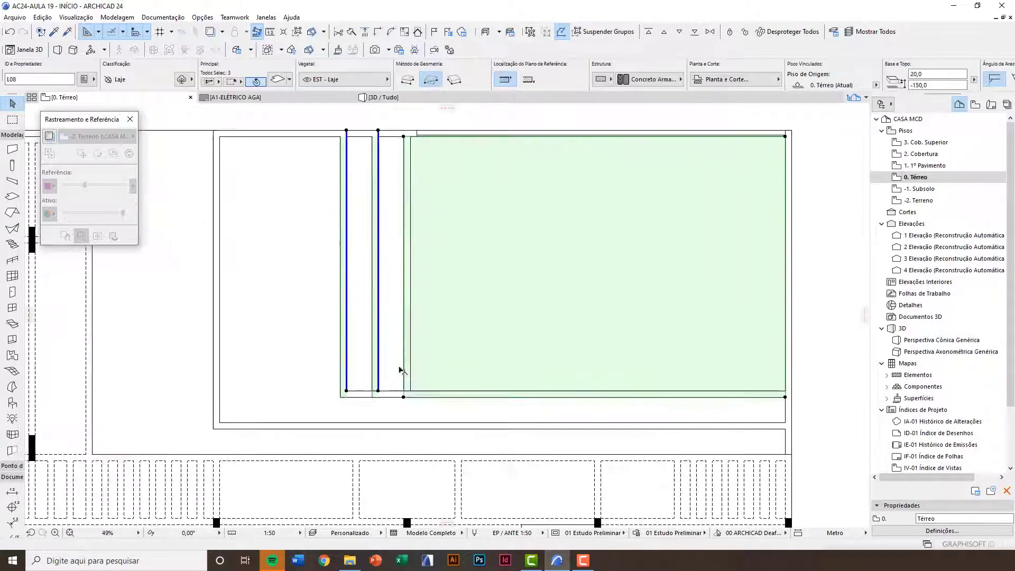
{"action": "left_click", "coordinate": [412, 308]}
{"action": "left_click", "coordinate": [378, 299], "text": "shift"}
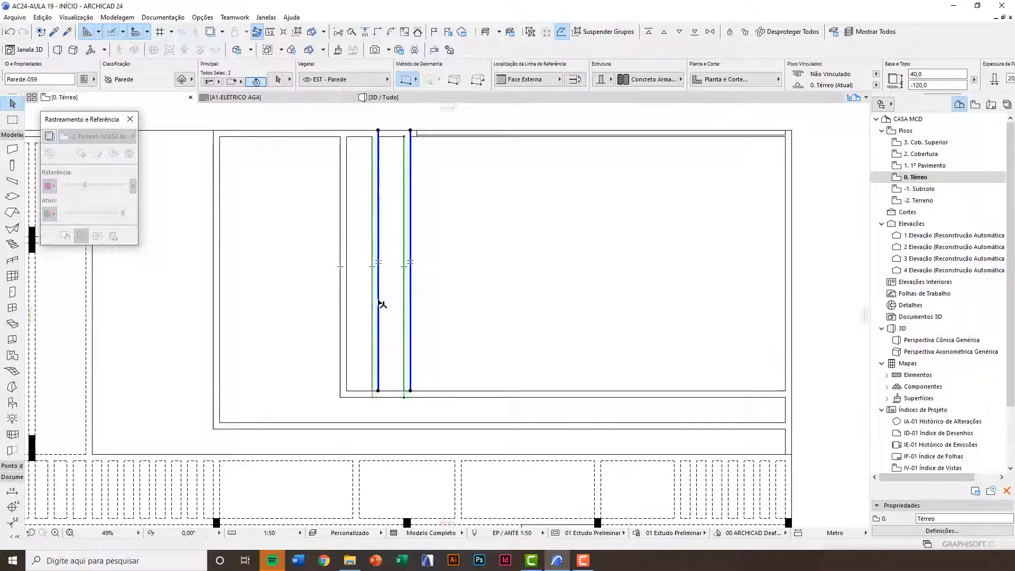
{"action": "left_click", "coordinate": [345, 301], "text": "shift"}
{"action": "left_click", "coordinate": [291, 134], "text": "shift"}
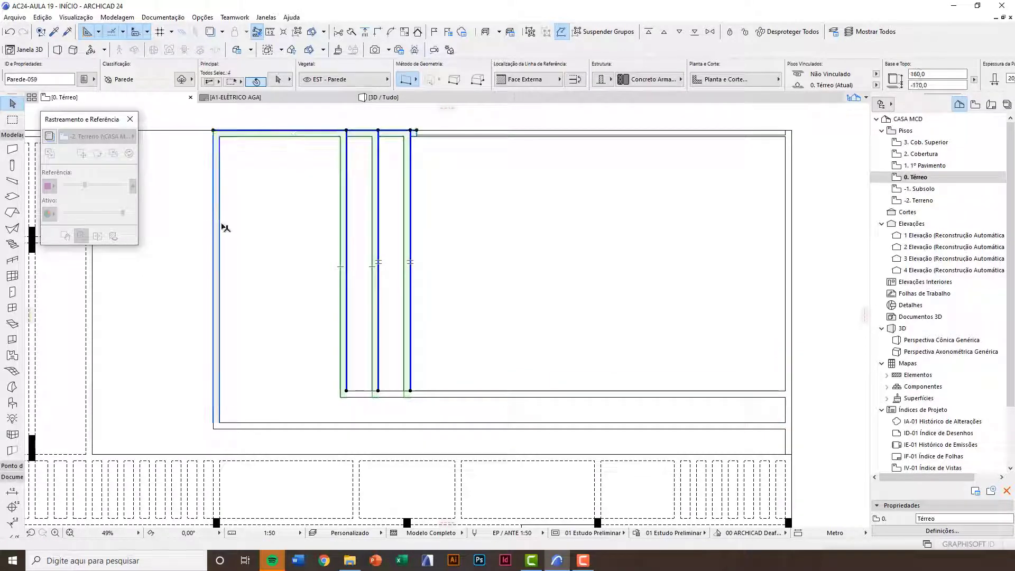
{"action": "left_click", "coordinate": [219, 229], "text": "shift"}
{"action": "left_click", "coordinate": [300, 423], "text": "shift"}
{"action": "left_click", "coordinate": [441, 391], "text": "shift"}
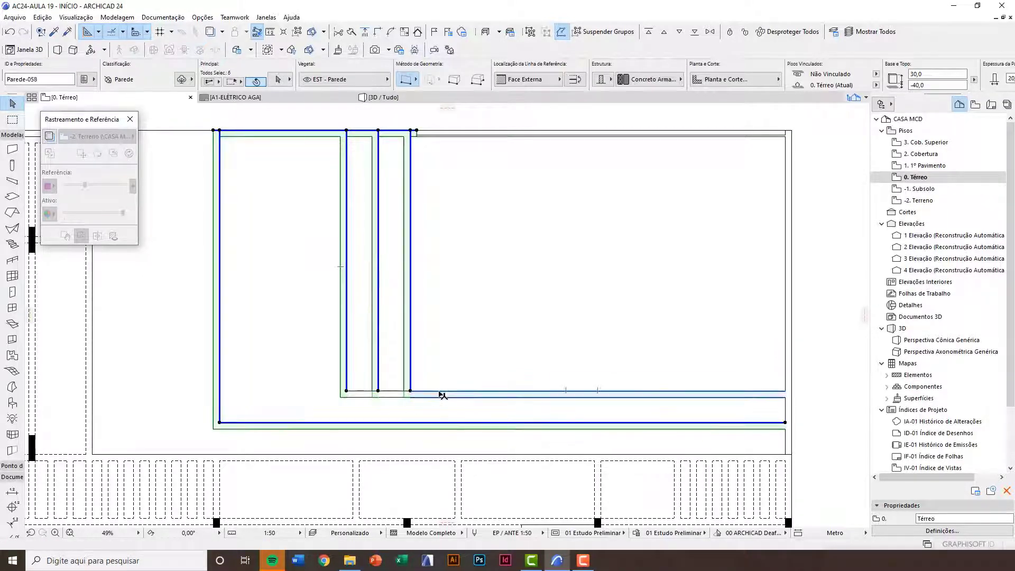
{"action": "left_click", "coordinate": [389, 396], "text": "shift"}
{"action": "left_click", "coordinate": [366, 395], "text": "shift"}
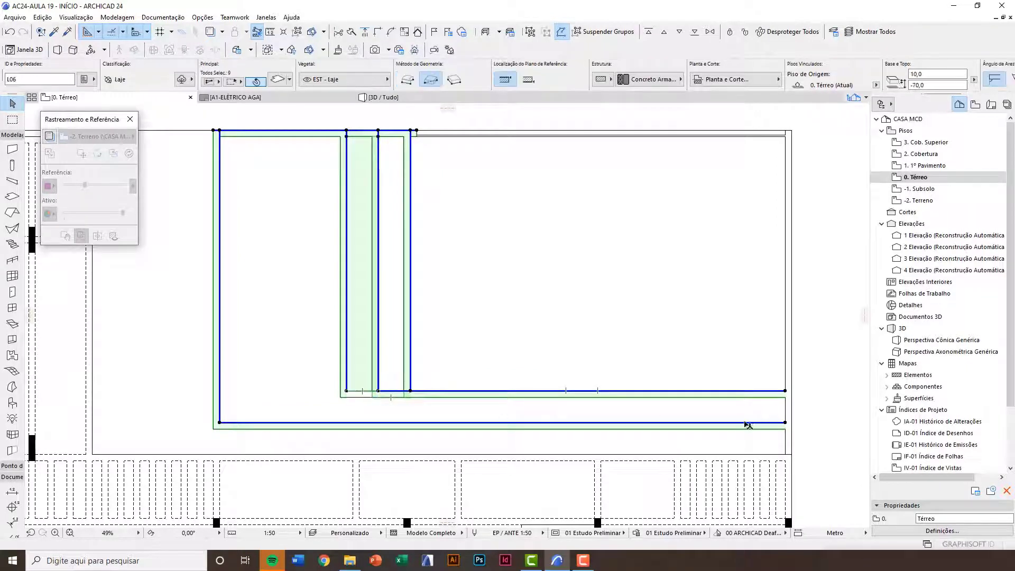
{"action": "scroll", "coordinate": [744, 422], "scroll_direction": "up", "scroll_amount": 2}
{"action": "left_click", "coordinate": [807, 407], "text": "shift"}
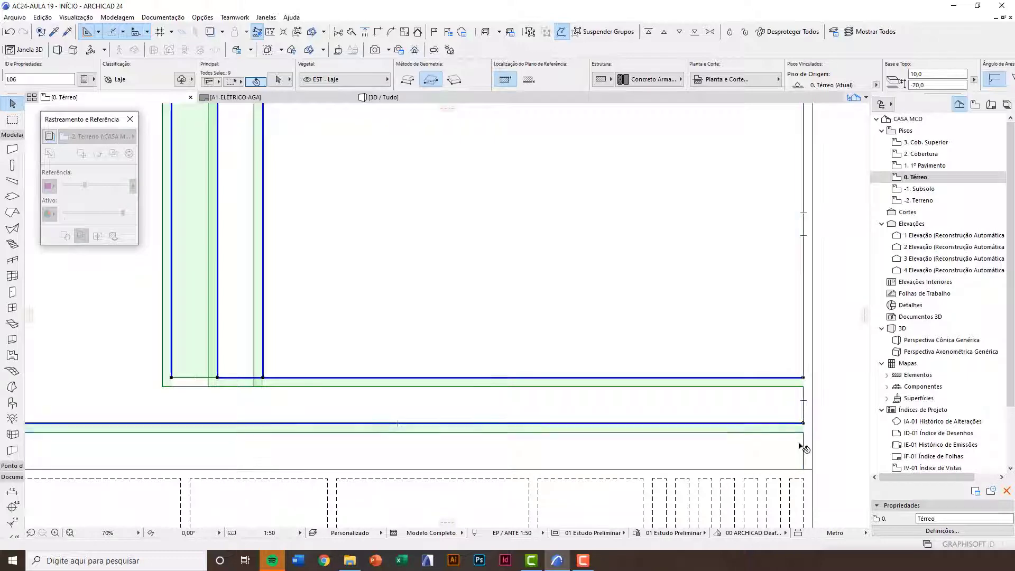
{"action": "scroll", "coordinate": [571, 285], "scroll_direction": "down", "scroll_amount": 3}
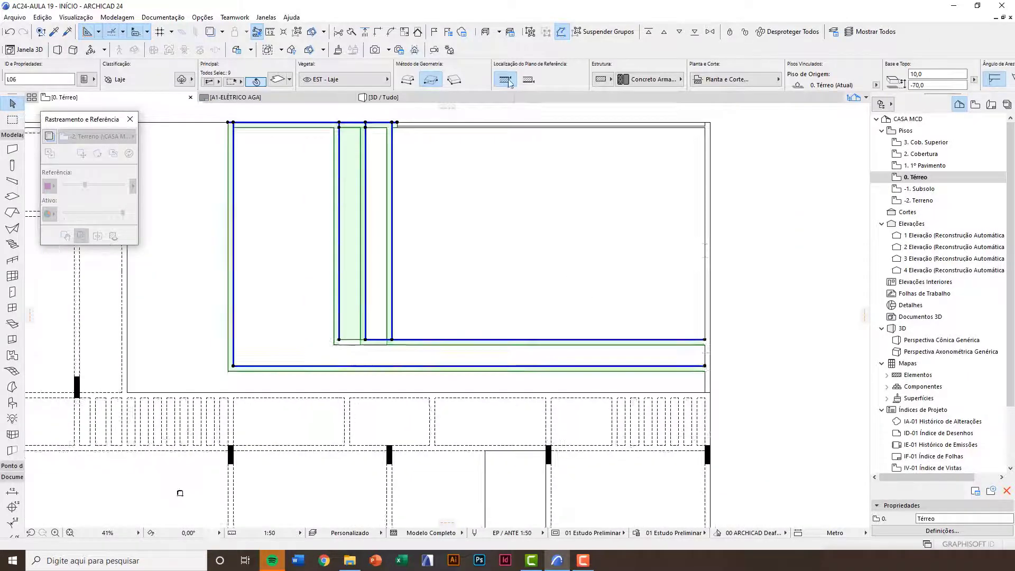
{"action": "left_click", "coordinate": [695, 33]}
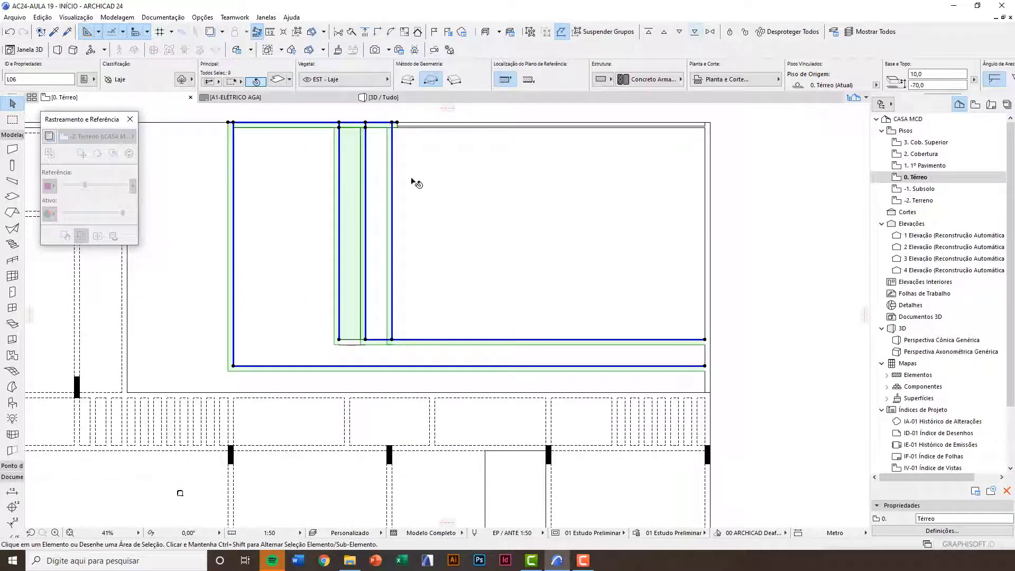
Send the short wall at the end of the first step slab to the back of the display order
{"action": "left_click", "coordinate": [410, 180]}
{"action": "left_click", "coordinate": [359, 171]}
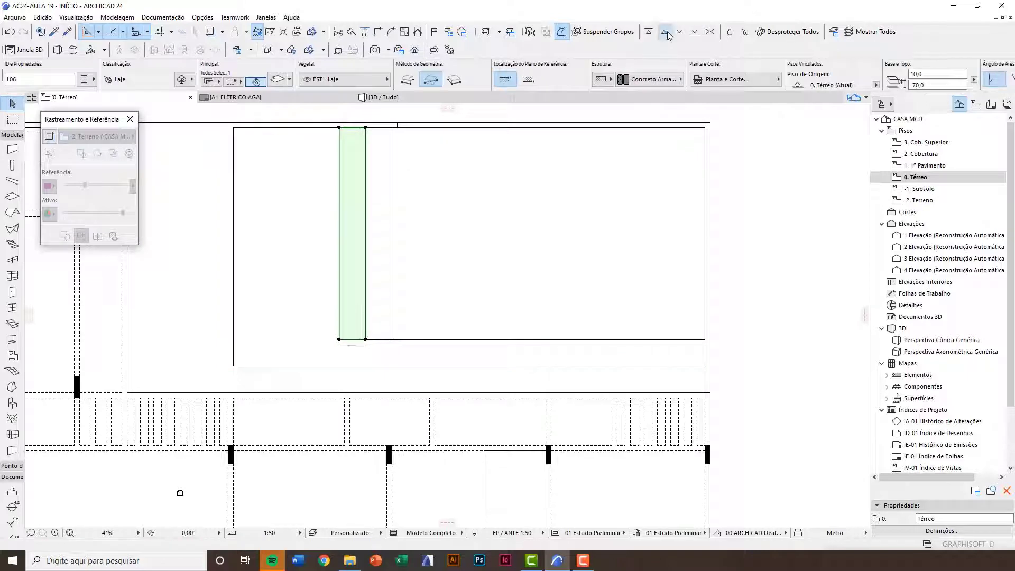
{"action": "left_click", "coordinate": [322, 287]}
{"action": "scroll", "coordinate": [350, 354], "scroll_direction": "up", "scroll_amount": 3}
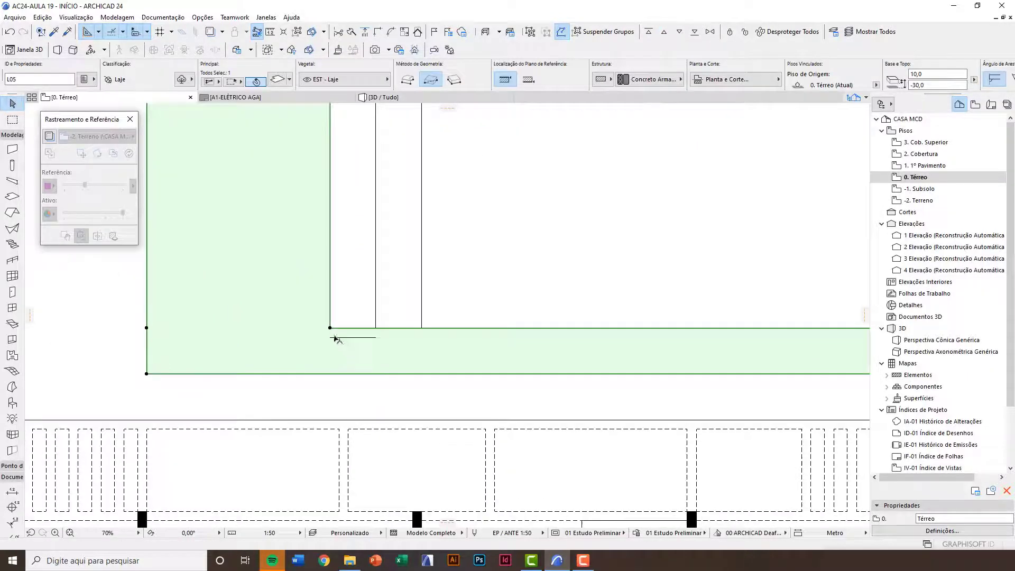
{"action": "left_click", "coordinate": [355, 336]}
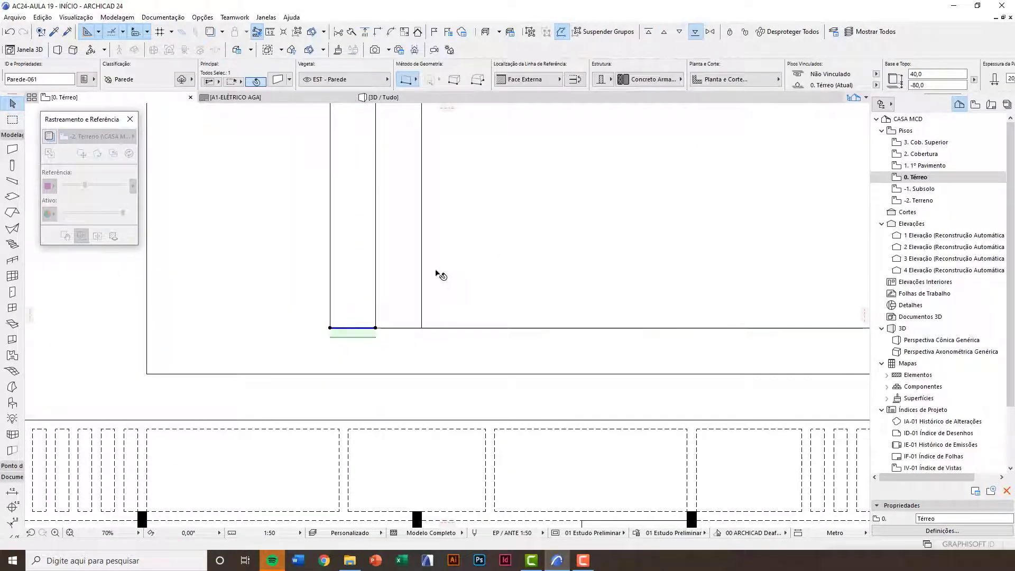
{"action": "scroll", "coordinate": [506, 362], "scroll_direction": "down", "scroll_amount": 2}
Send the long wall closing the pool's right end behind the deck slab in the display order
{"action": "scroll", "coordinate": [595, 363], "scroll_direction": "up", "scroll_amount": 4}
{"action": "left_click", "coordinate": [605, 337]}
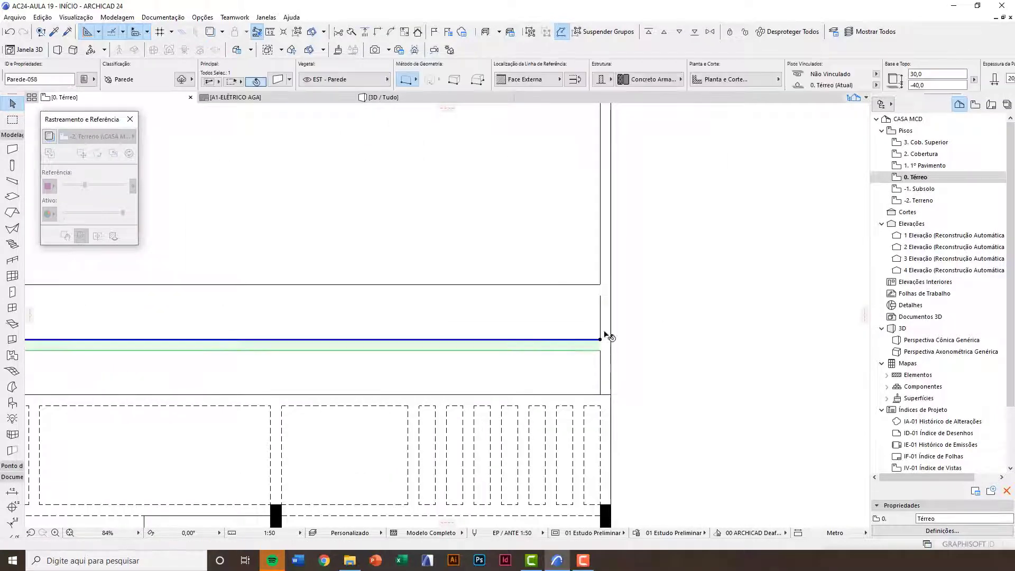
{"action": "key", "text": "Escape"}
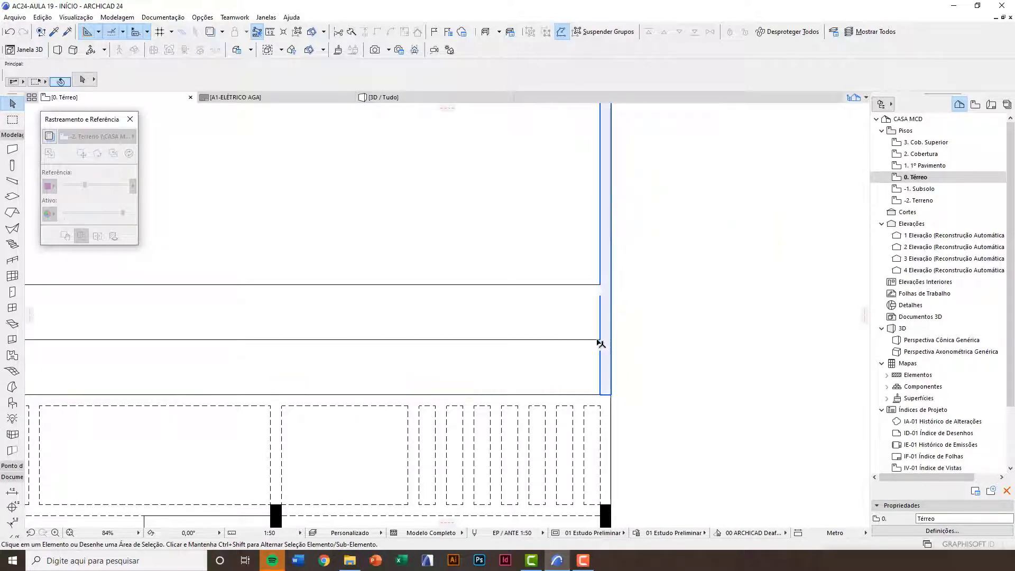
{"action": "scroll", "coordinate": [603, 351], "scroll_direction": "down", "scroll_amount": 3}
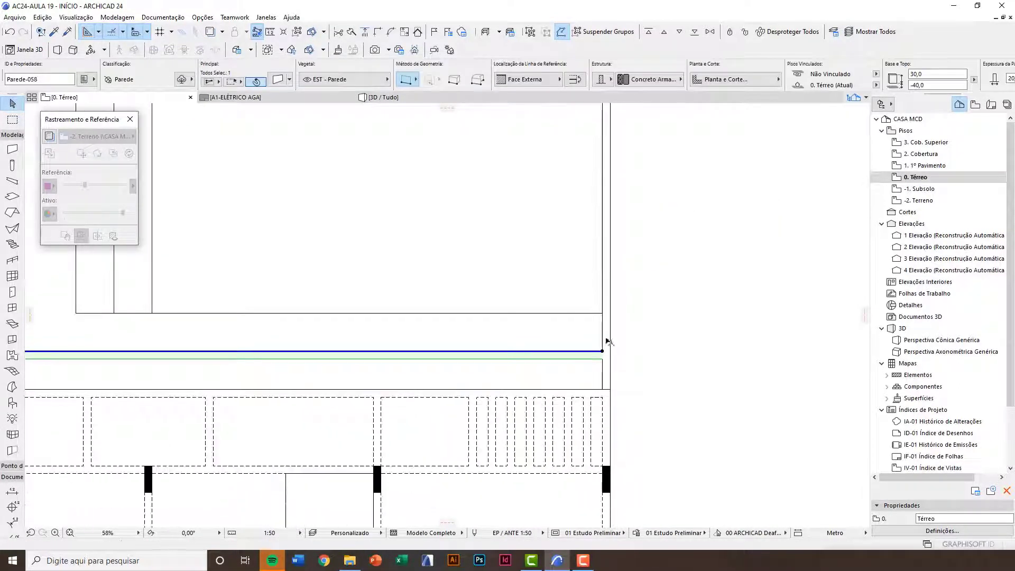
{"action": "left_click", "coordinate": [604, 340]}
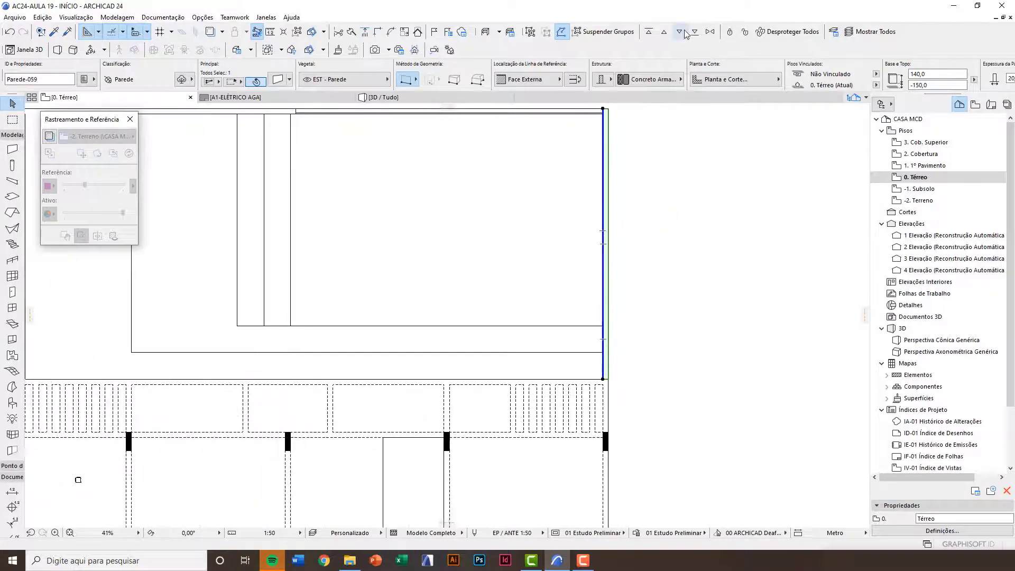
{"action": "left_click", "coordinate": [617, 325]}
Check the deck slab's outline, the step lines and the glass wall's edge on the 0. Térreo plan
{"action": "scroll", "coordinate": [603, 351], "scroll_direction": "up", "scroll_amount": 3}
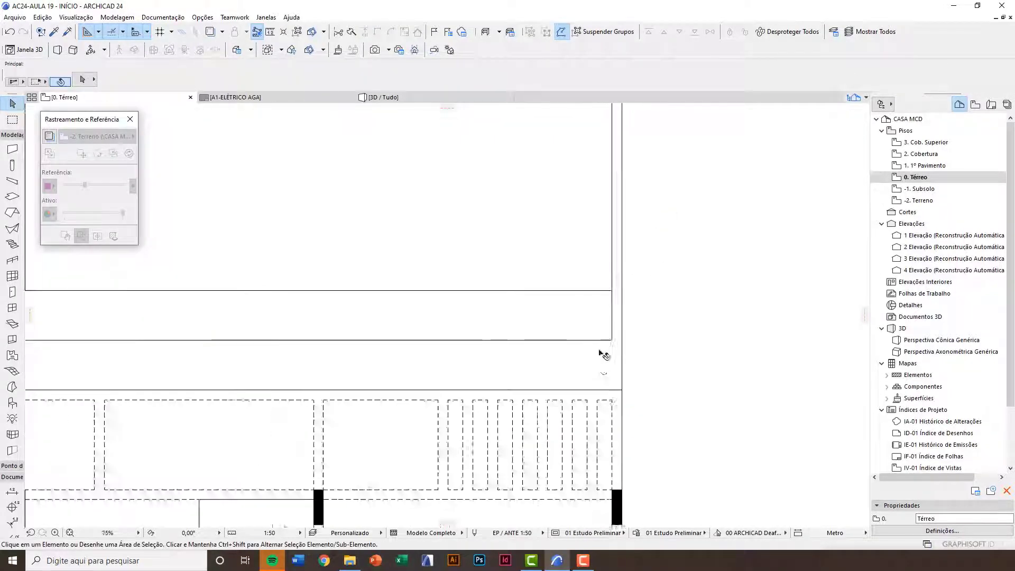
{"action": "left_click", "coordinate": [607, 368]}
{"action": "scroll", "coordinate": [621, 407], "scroll_direction": "down", "scroll_amount": 4}
{"action": "scroll", "coordinate": [350, 221], "scroll_direction": "up", "scroll_amount": 4}
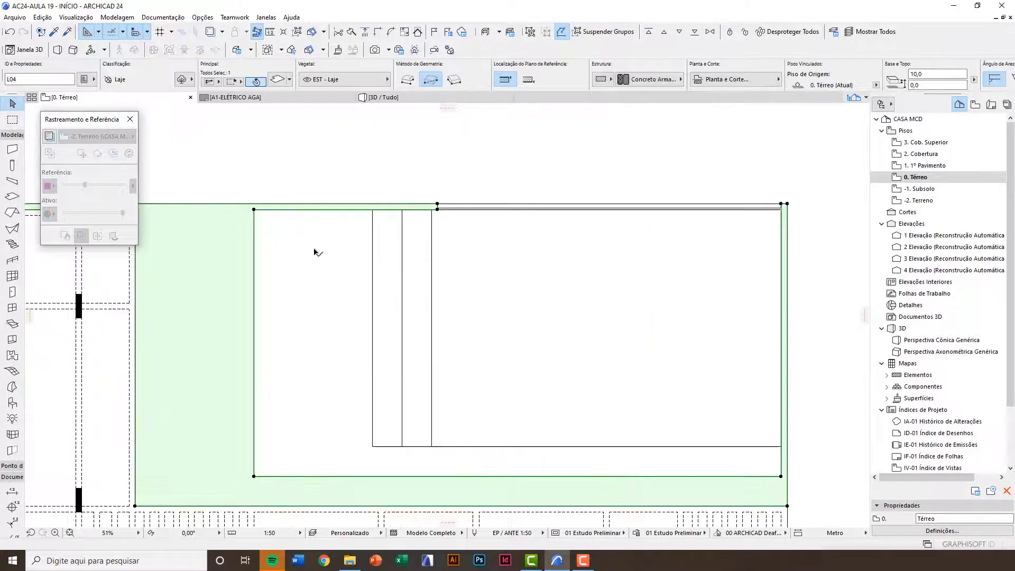
{"action": "key", "text": "Escape"}
{"action": "scroll", "coordinate": [465, 208], "scroll_direction": "down", "scroll_amount": 4}
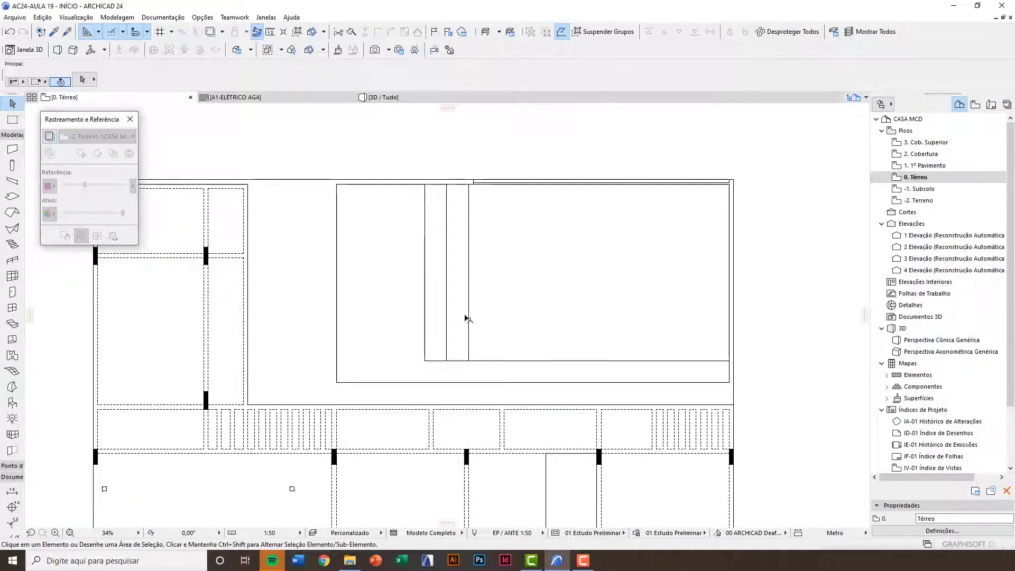
{"action": "scroll", "coordinate": [513, 208], "scroll_direction": "down", "scroll_amount": 2}
{"action": "scroll", "coordinate": [462, 242], "scroll_direction": "up", "scroll_amount": 10}
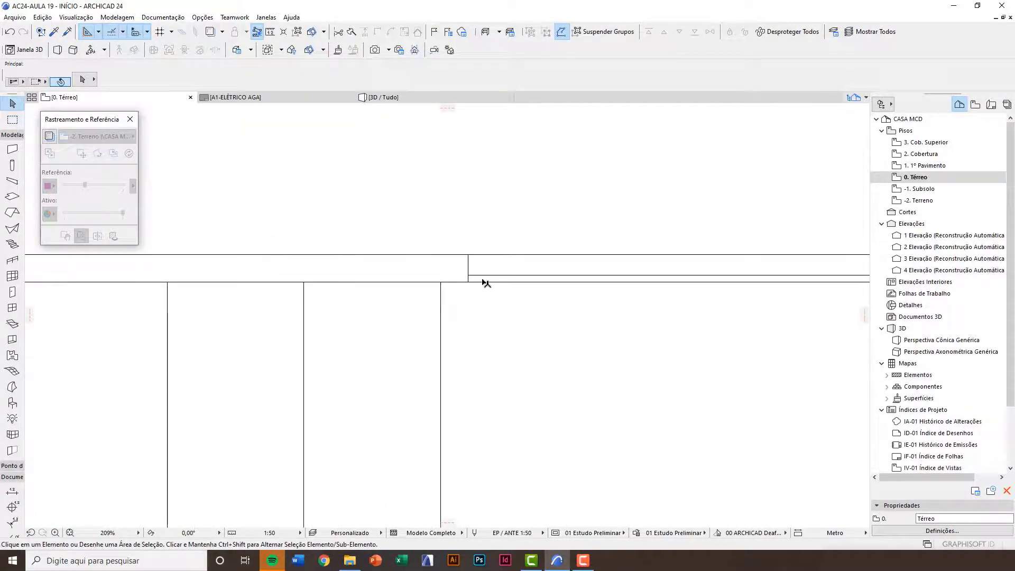
{"action": "scroll", "coordinate": [486, 283], "scroll_direction": "down", "scroll_amount": 8}
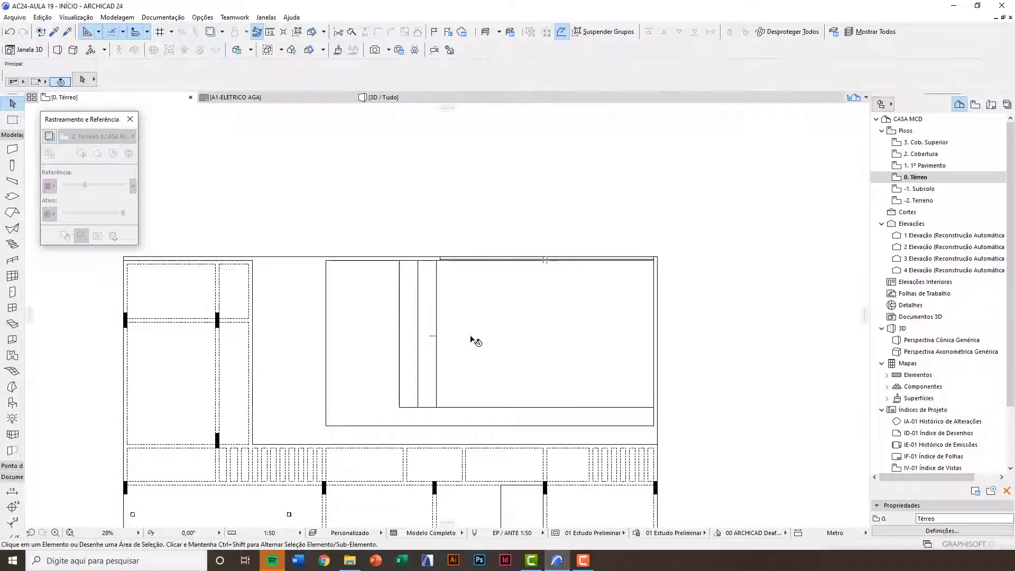
Switch to the 3D view and examine the deck slab's edge at the pool's outer corner
{"action": "key", "text": "F3"}
{"action": "scroll", "coordinate": [554, 262], "scroll_direction": "up", "scroll_amount": 5}
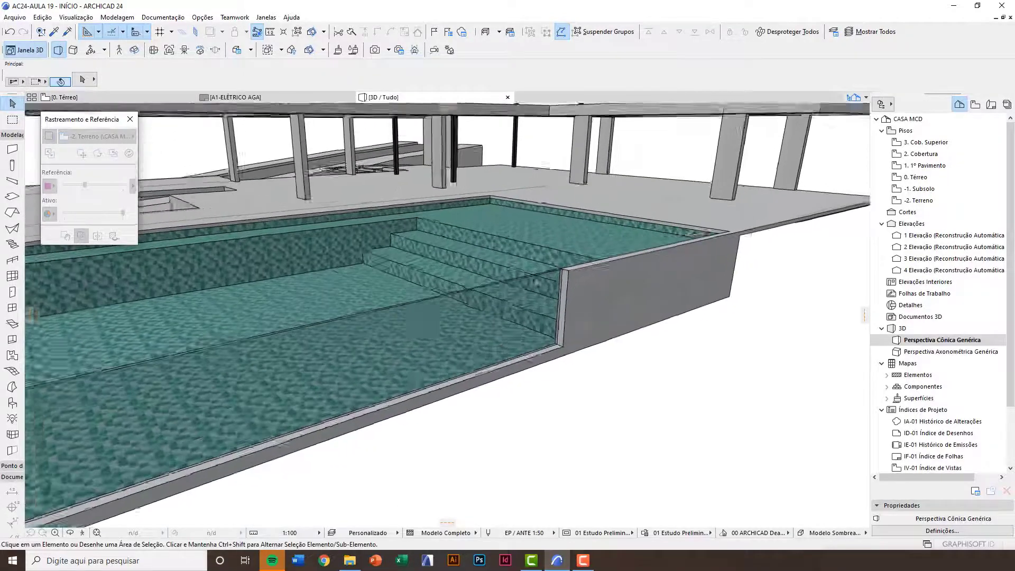
{"action": "middle_click_drag", "start_coordinate": [552, 320], "coordinate": [473, 242], "text": "shift"}
{"action": "scroll", "coordinate": [613, 249], "scroll_direction": "down", "scroll_amount": 5}
{"action": "scroll", "coordinate": [503, 228], "scroll_direction": "up", "scroll_amount": 5}
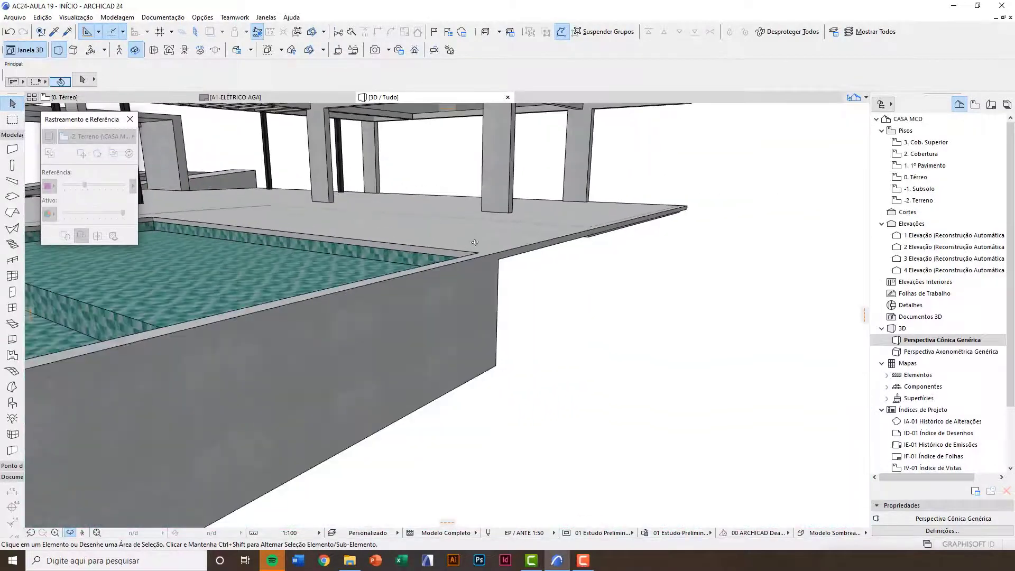
Unlink the deck slab's surface overrides and set its edge surface to Ladrilhos - Cerâmica Verde
{"action": "left_click", "coordinate": [492, 240]}
{"action": "scroll", "coordinate": [542, 277], "scroll_direction": "down", "scroll_amount": 3}
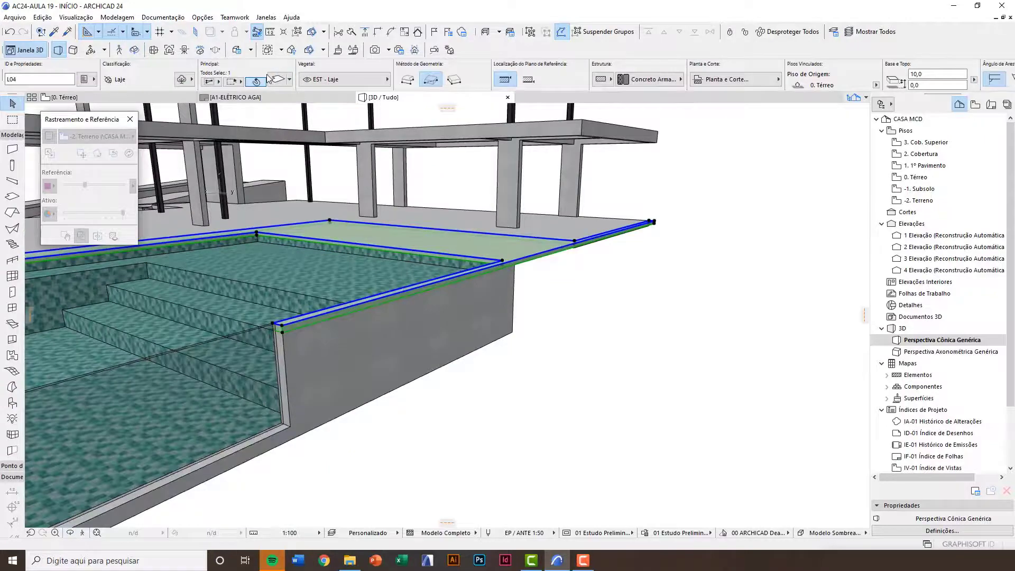
{"action": "scroll", "coordinate": [233, 254], "scroll_direction": "up", "scroll_amount": 10}
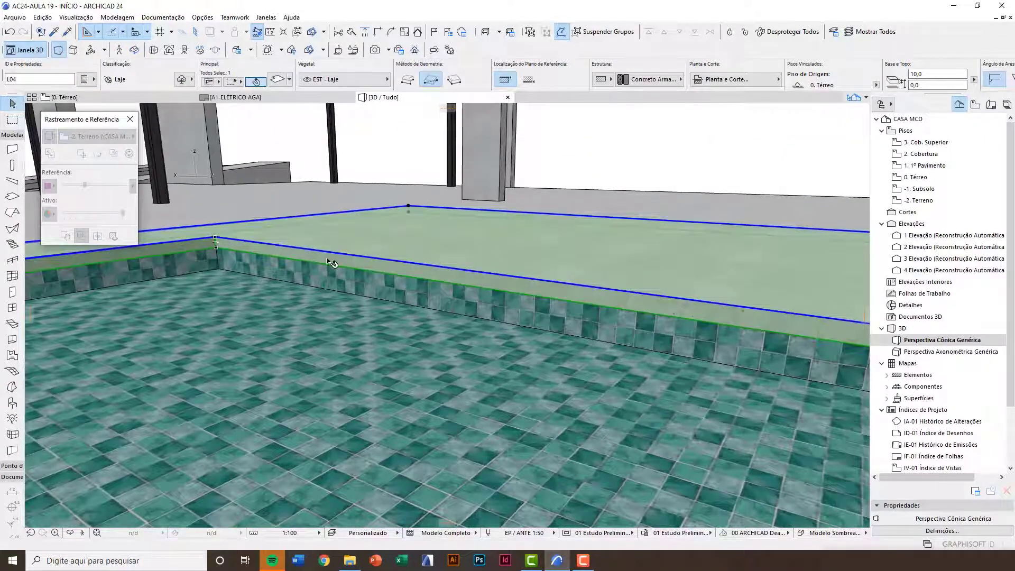
{"action": "scroll", "coordinate": [332, 262], "scroll_direction": "down", "scroll_amount": 3}
{"action": "scroll", "coordinate": [334, 264], "scroll_direction": "down", "scroll_amount": 5}
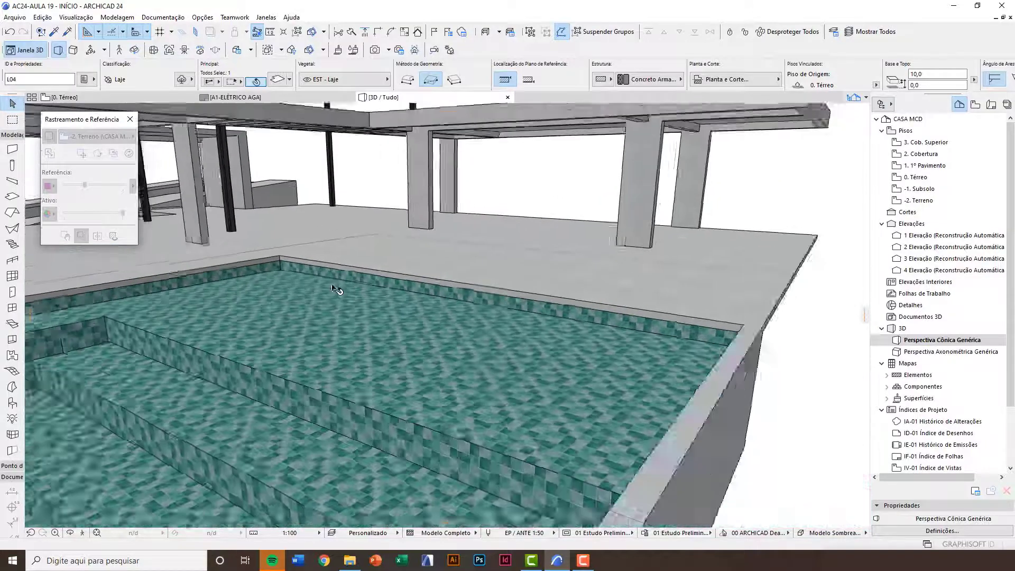
{"action": "scroll", "coordinate": [334, 289], "scroll_direction": "down", "scroll_amount": 5}
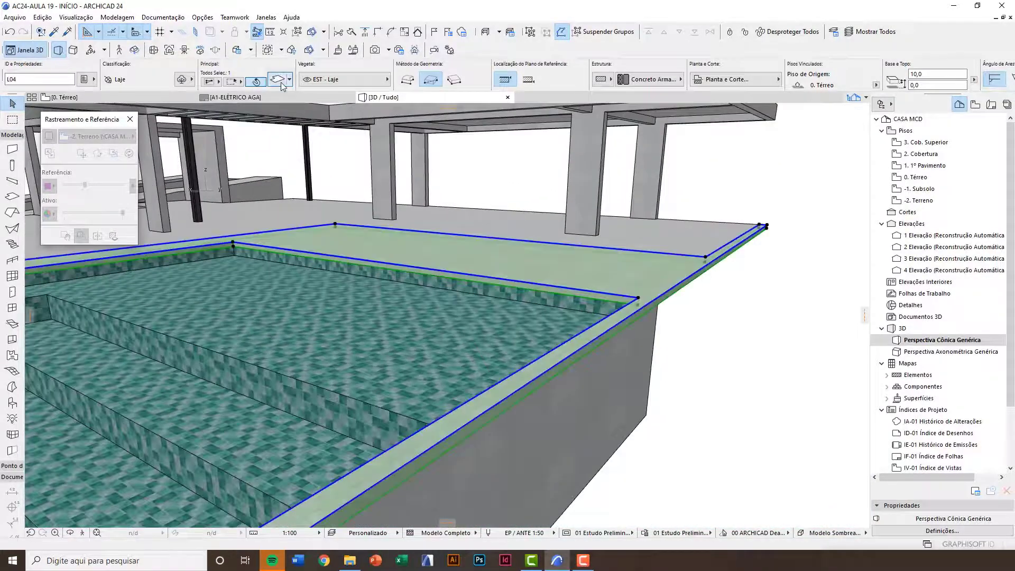
{"action": "left_click", "coordinate": [278, 80]}
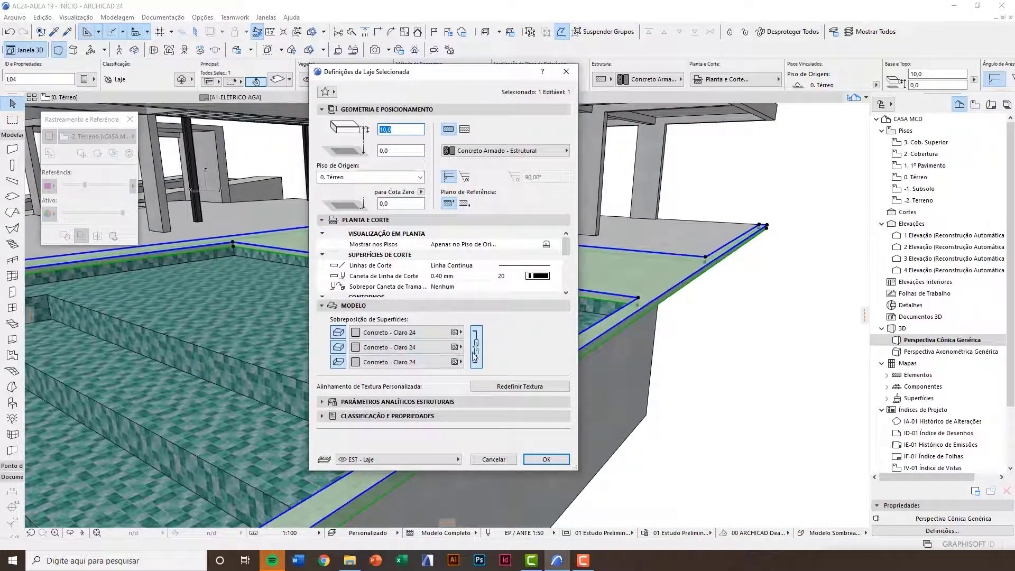
{"action": "left_click", "coordinate": [417, 347]}
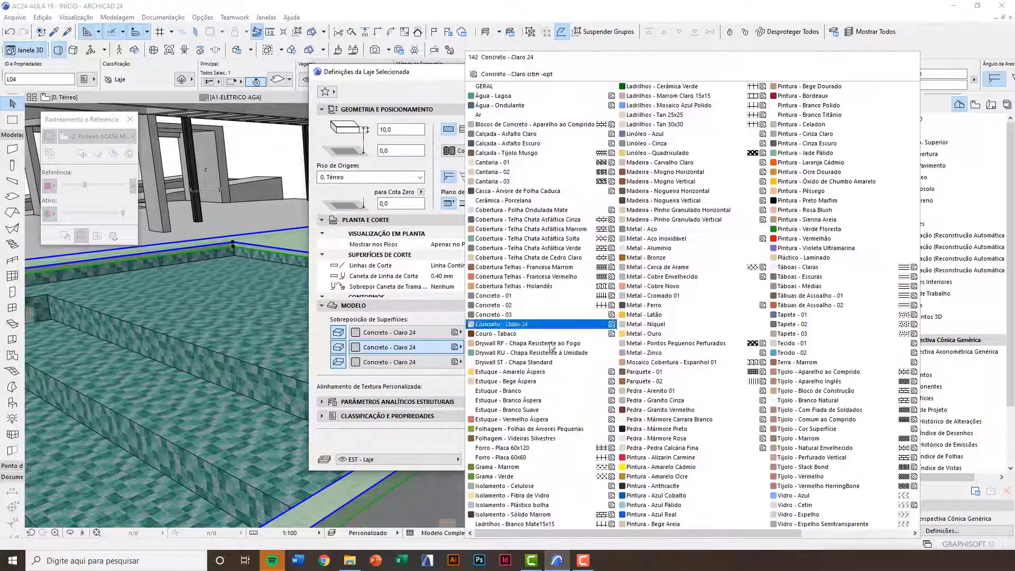
{"action": "left_click", "coordinate": [656, 86]}
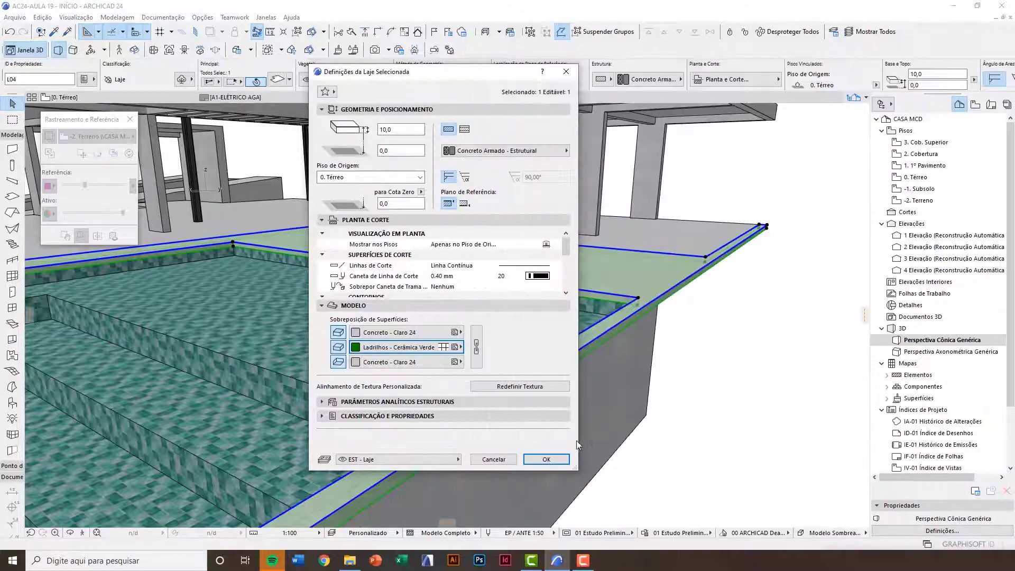
{"action": "left_click", "coordinate": [546, 459]}
Inspect the deck slab's outer edges around the pool and undo the edge surface change
{"action": "scroll", "coordinate": [480, 267], "scroll_direction": "up", "scroll_amount": 6}
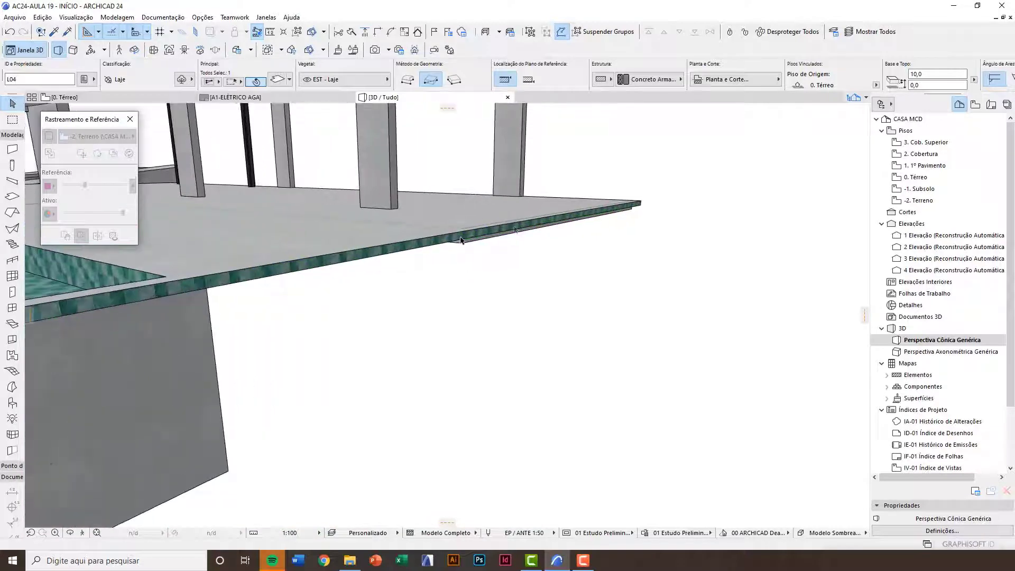
{"action": "scroll", "coordinate": [571, 344], "scroll_direction": "down", "scroll_amount": 5}
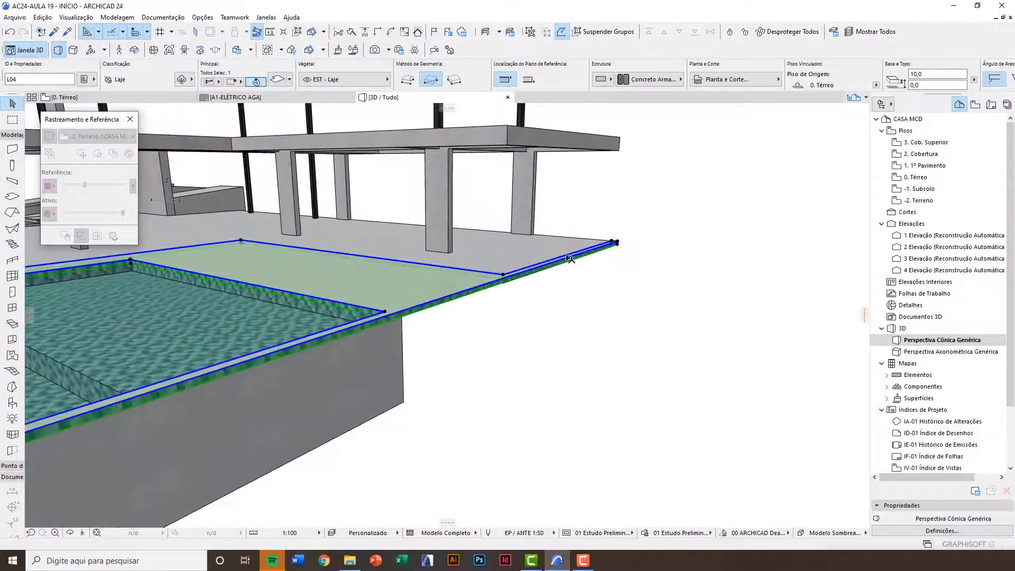
{"action": "scroll", "coordinate": [570, 259], "scroll_direction": "up", "scroll_amount": 8}
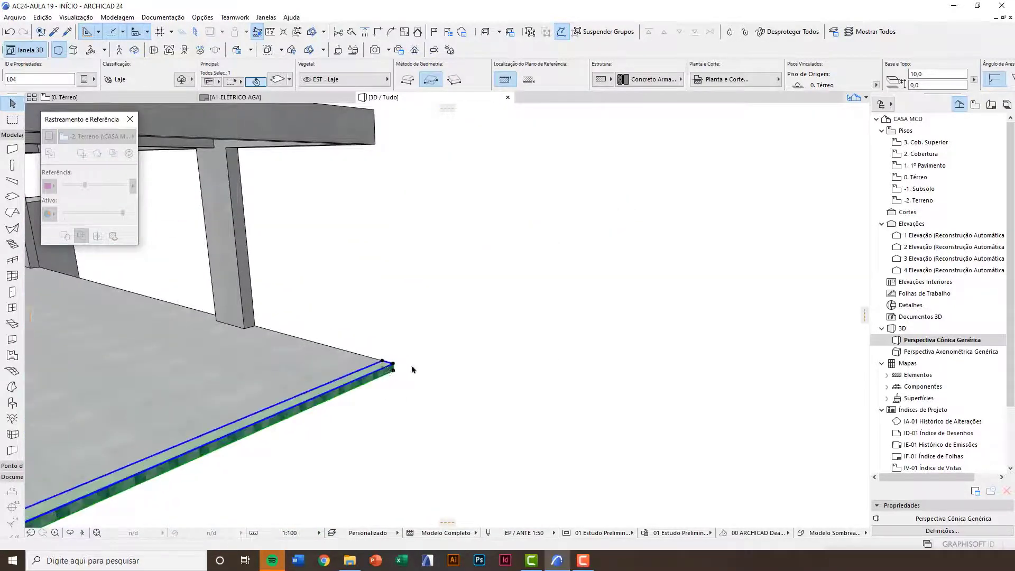
{"action": "scroll", "coordinate": [413, 369], "scroll_direction": "down", "scroll_amount": 8}
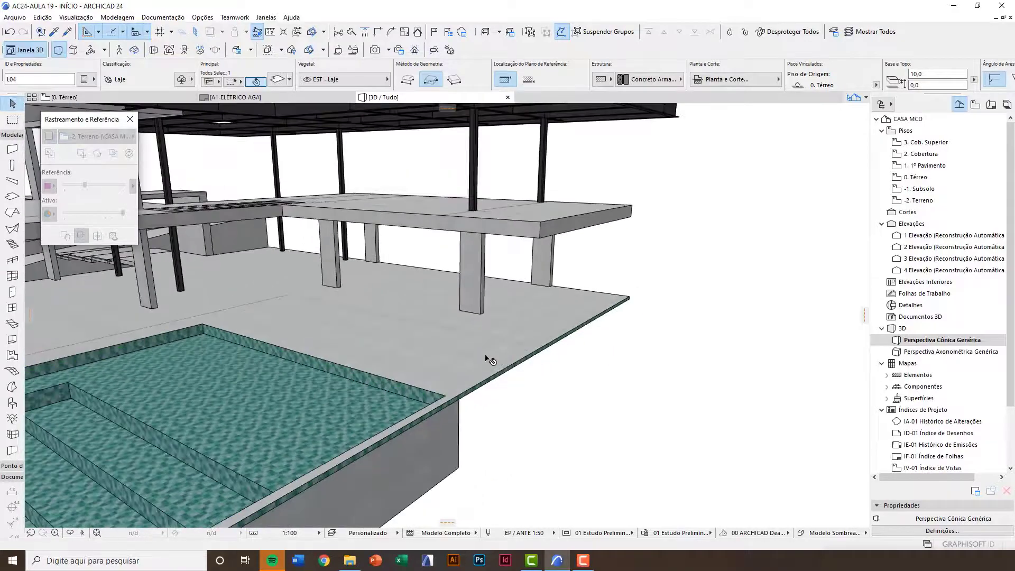
{"action": "key", "text": "ctrl+z"}
{"action": "scroll", "coordinate": [238, 309], "scroll_direction": "up", "scroll_amount": 3}
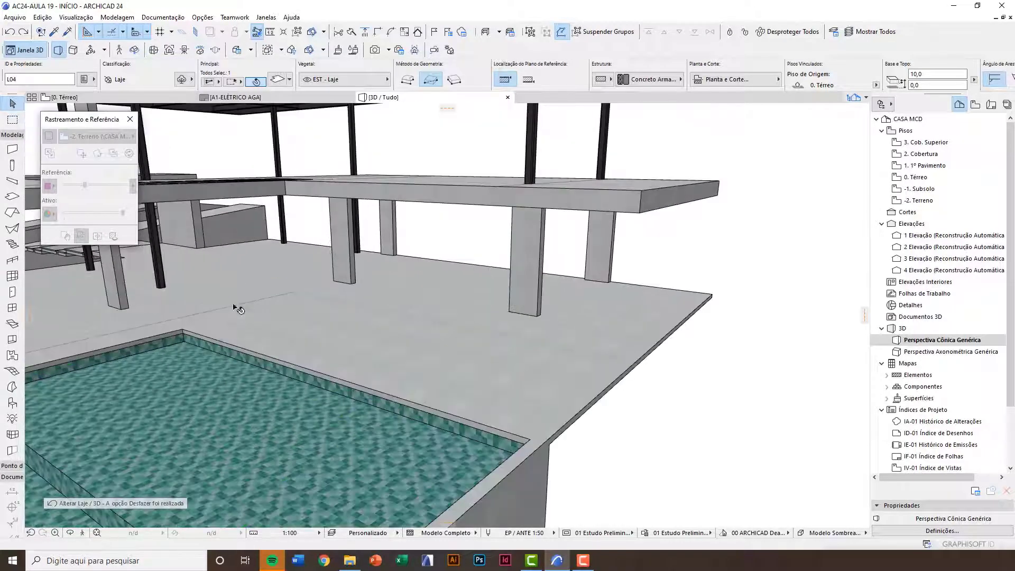
Set only the deck slab's inner edge along the pool's short outer wall to the Ladrilhos - Cerâmica Verde surface
{"action": "middle_click_drag", "start_coordinate": [255, 351], "coordinate": [464, 302]}
{"action": "scroll", "coordinate": [437, 305], "scroll_direction": "down", "scroll_amount": 5}
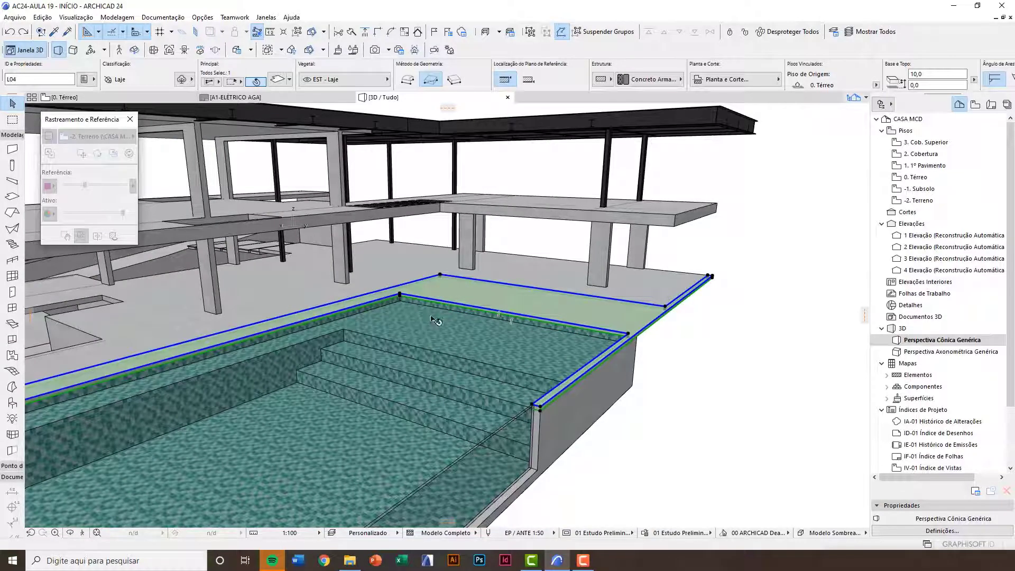
{"action": "key", "text": "Escape"}
{"action": "middle_click_drag", "start_coordinate": [353, 358], "coordinate": [475, 344], "text": "shift"}
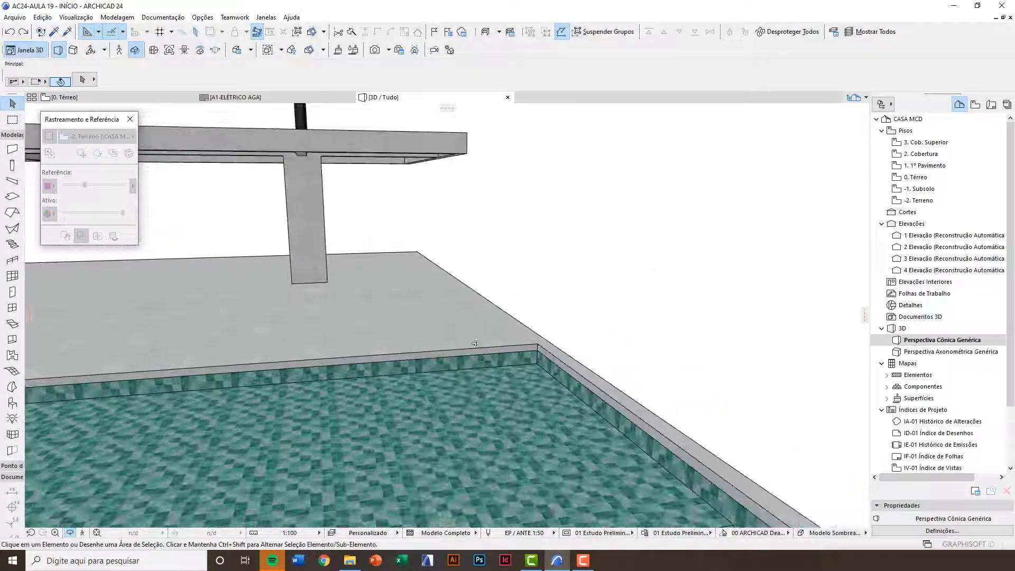
{"action": "left_click", "coordinate": [501, 313]}
{"action": "scroll", "coordinate": [555, 345], "scroll_direction": "up", "scroll_amount": 3}
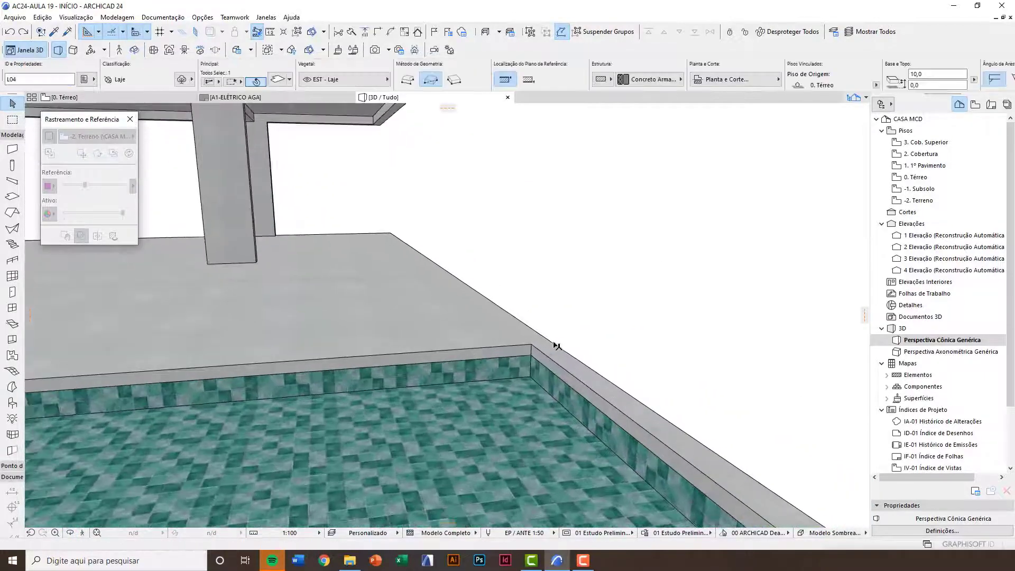
{"action": "left_click", "coordinate": [583, 385]}
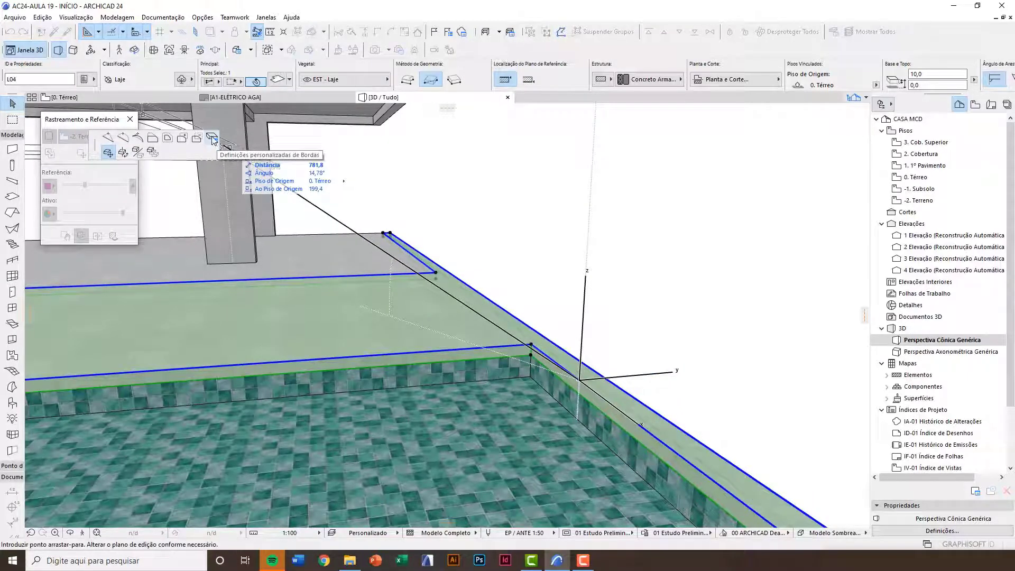
{"action": "left_click", "coordinate": [212, 139]}
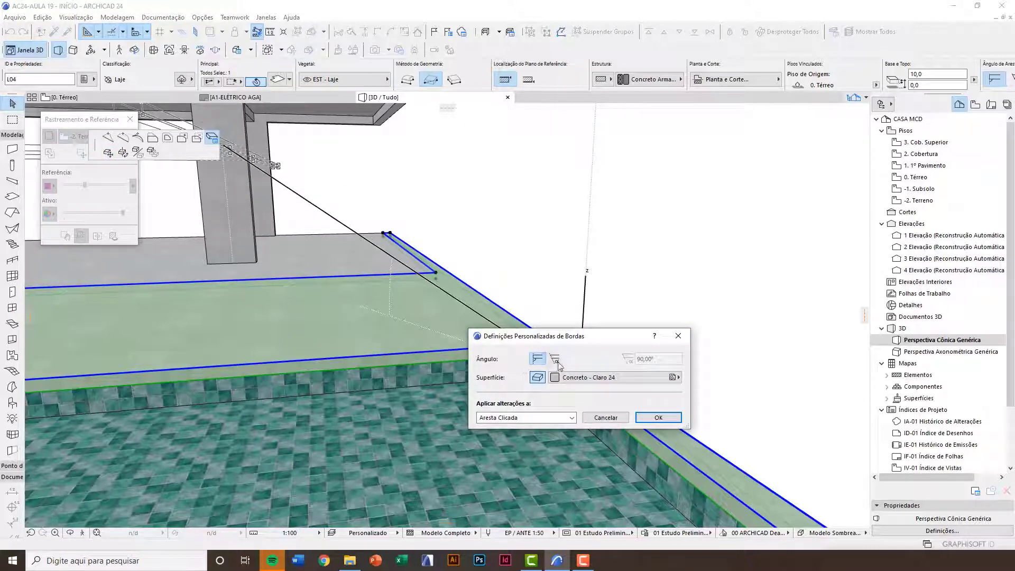
{"action": "left_click", "coordinate": [555, 360]}
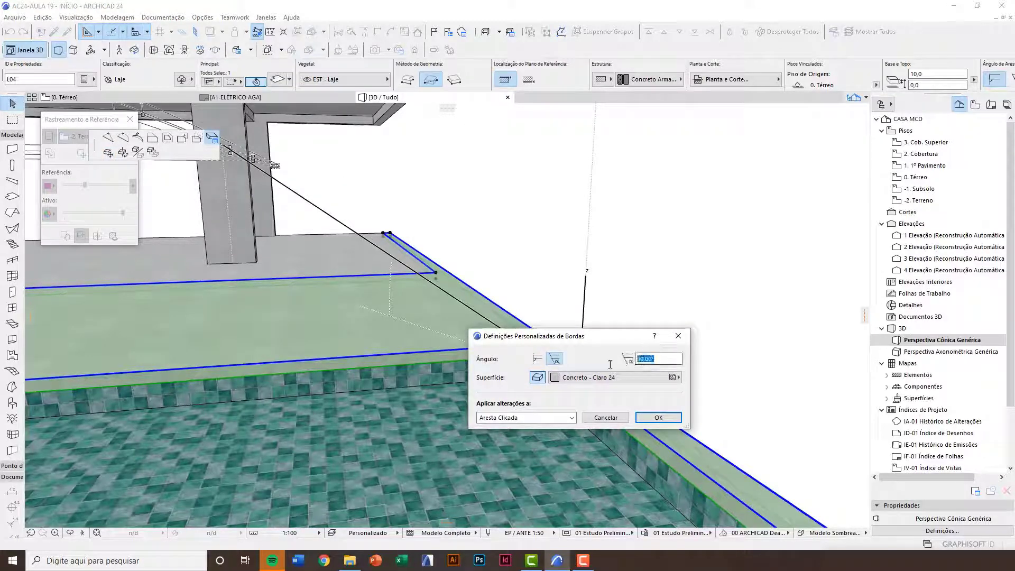
{"action": "left_click", "coordinate": [537, 361]}
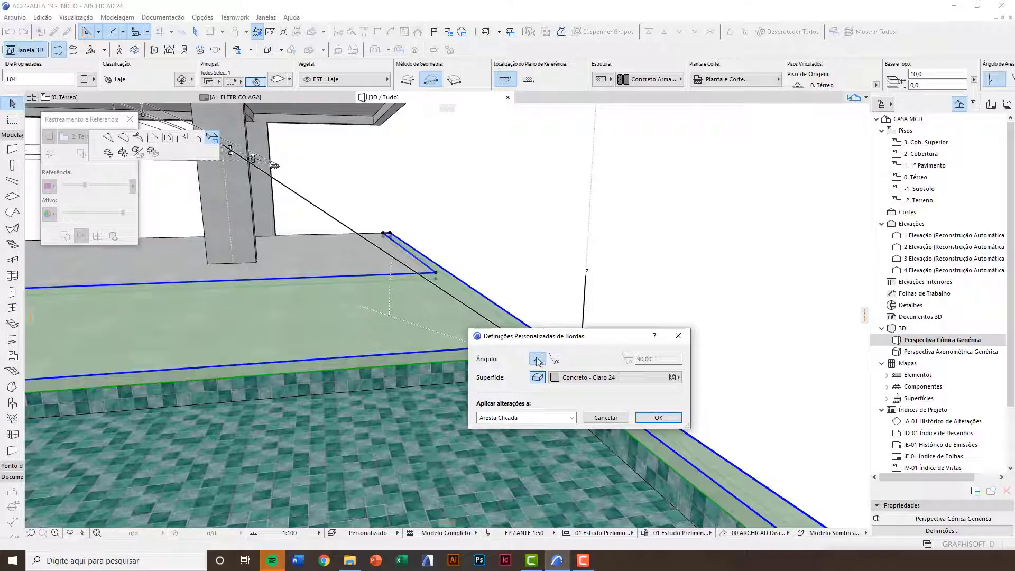
{"action": "left_click", "coordinate": [580, 382]}
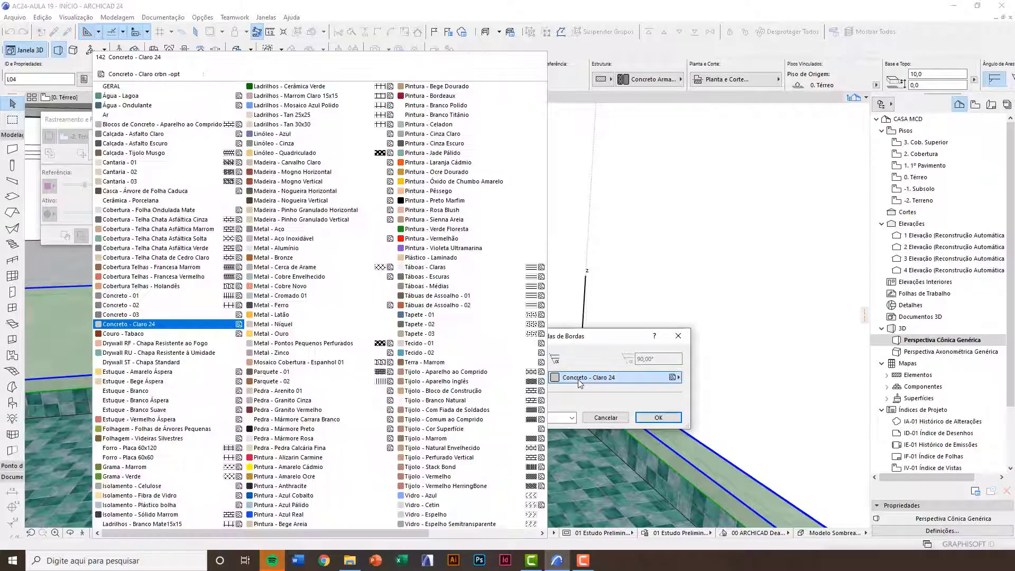
{"action": "left_click", "coordinate": [319, 88]}
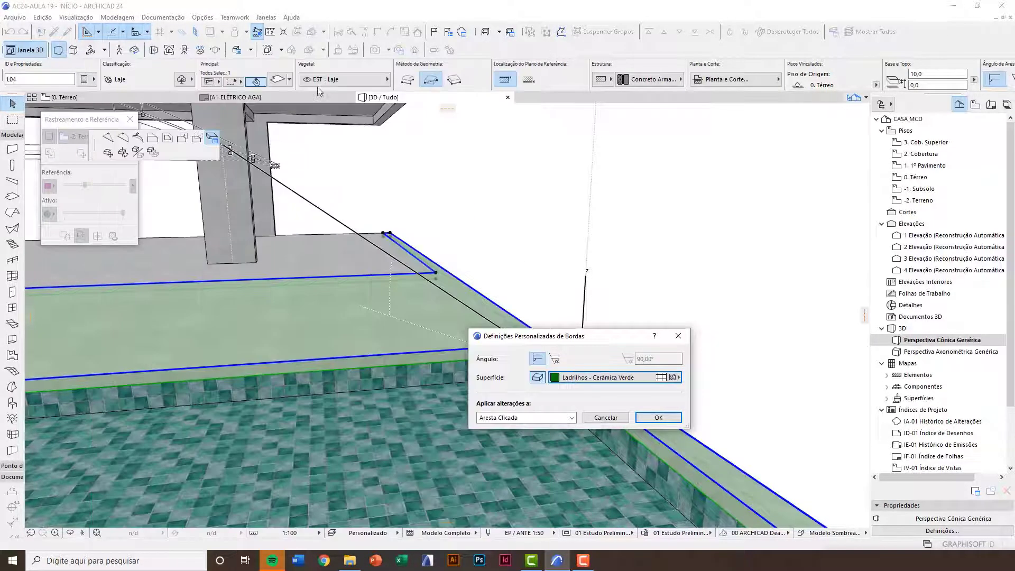
{"action": "left_click", "coordinate": [655, 417]}
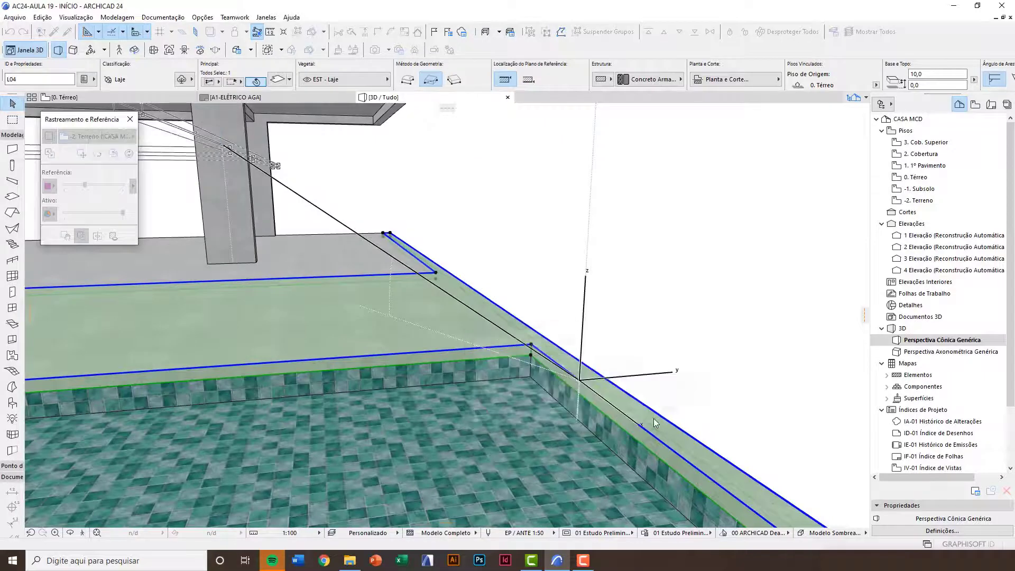
Apply the Ladrilhos - Cerâmica Verde surface to the deck slab's inner edge at the pool's shallow end
{"action": "left_click", "coordinate": [489, 351]}
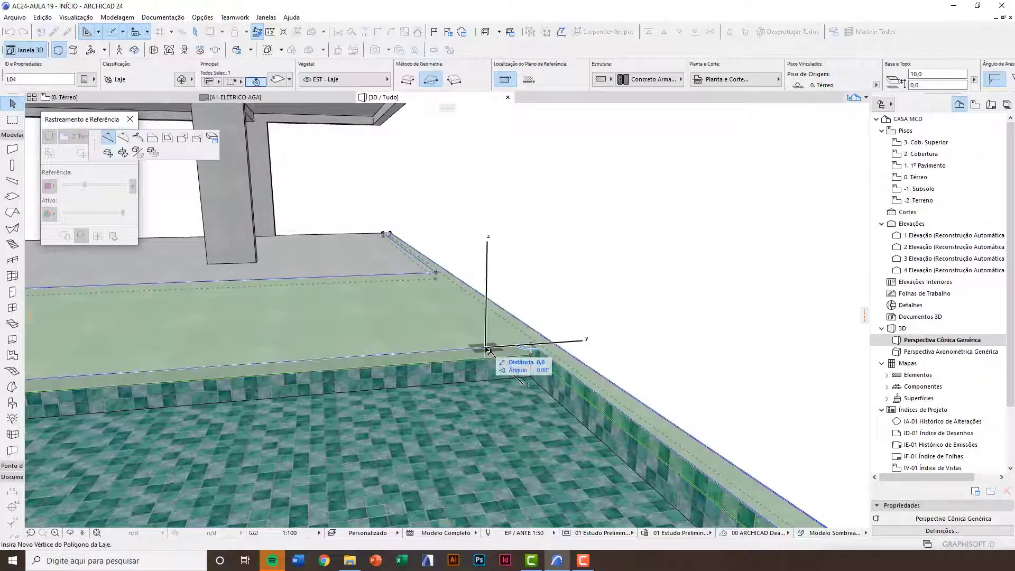
{"action": "left_click", "coordinate": [211, 137]}
{"action": "left_click", "coordinate": [529, 344]}
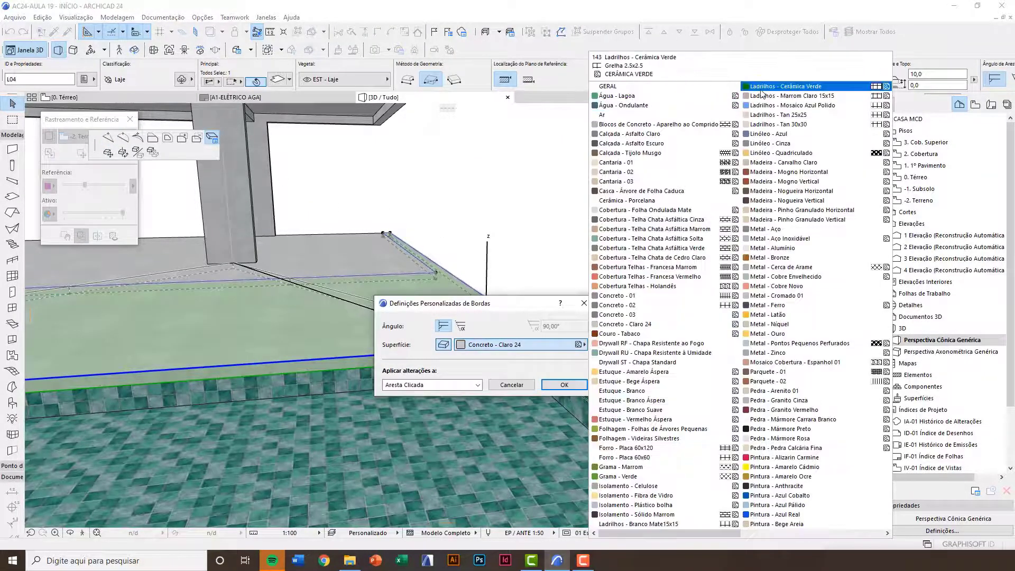
{"action": "left_click", "coordinate": [594, 427]}
{"action": "left_click", "coordinate": [564, 385]}
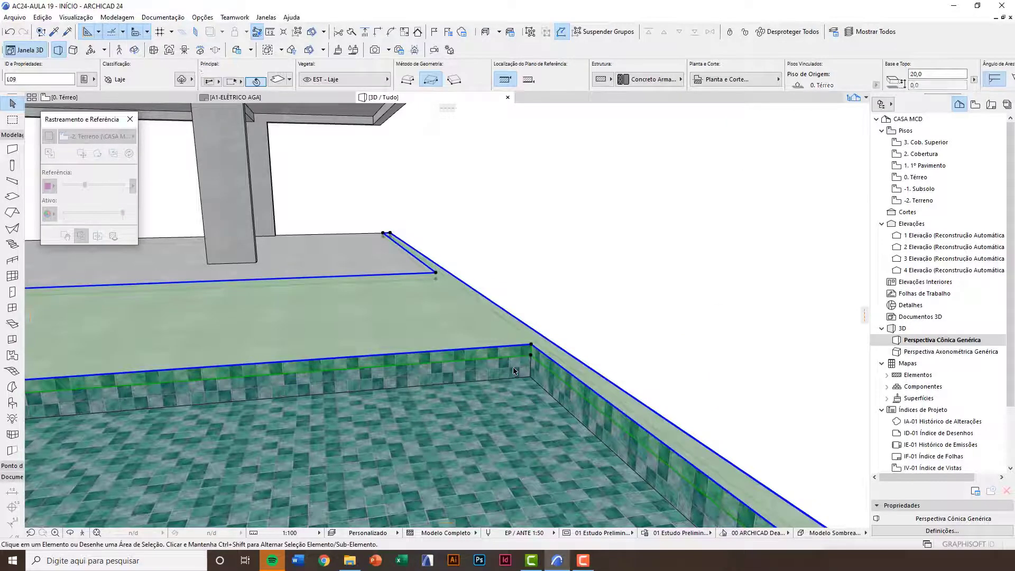
Give the deck slab's long inner edge on the house side of the pool the Ladrilhos - Cerâmica Verde surface
{"action": "key", "text": "Escape"}
{"action": "middle_click_drag", "start_coordinate": [463, 388], "coordinate": [643, 566], "text": "shift"}
{"action": "middle_click_drag", "start_coordinate": [273, 404], "coordinate": [383, 457]}
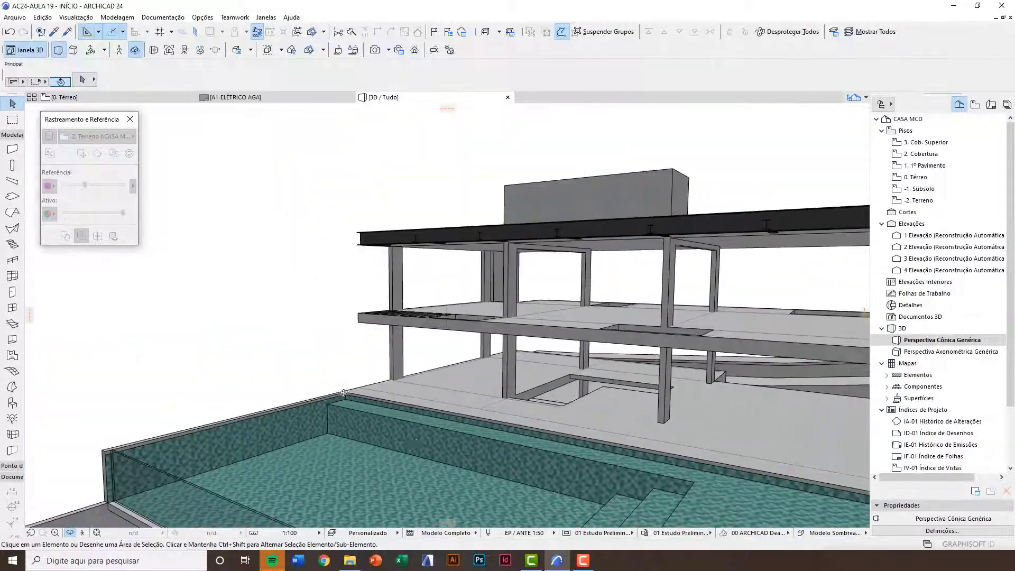
{"action": "scroll", "coordinate": [362, 406], "scroll_direction": "up", "scroll_amount": 7}
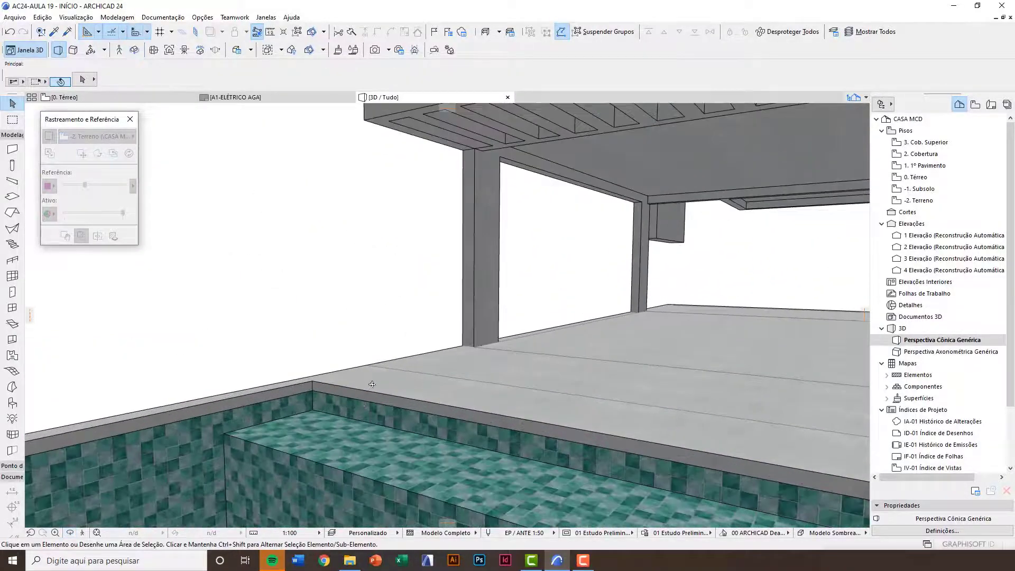
{"action": "left_click", "coordinate": [366, 389]}
{"action": "left_click", "coordinate": [377, 394]}
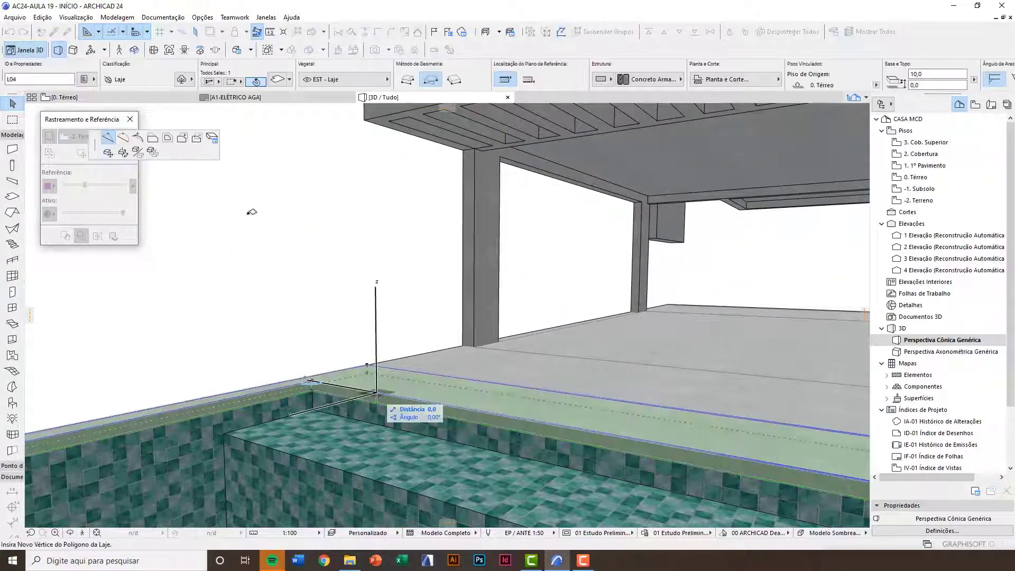
{"action": "left_click", "coordinate": [211, 138]}
{"action": "left_click", "coordinate": [413, 390]}
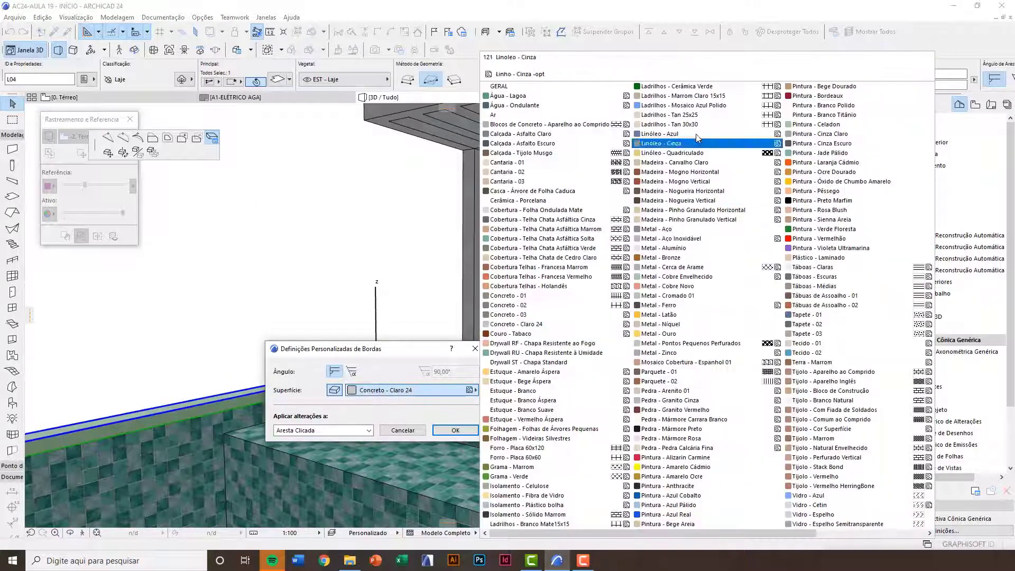
{"action": "left_click", "coordinate": [676, 85]}
{"action": "key", "text": "Return"}
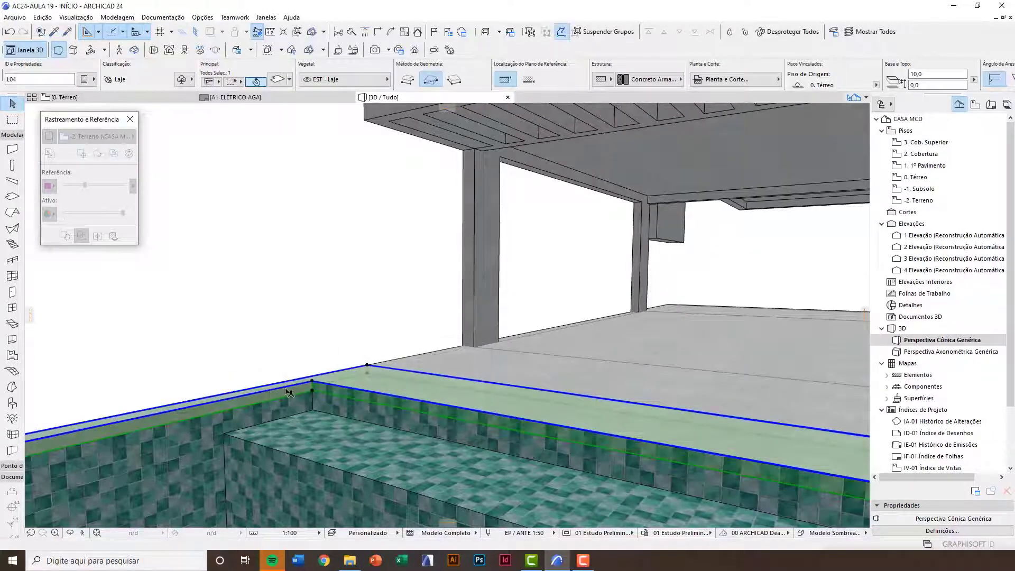
Assign Ladrilhos - Cerâmica Verde to the deck slab's inner edge at the pool's deep end
{"action": "left_click", "coordinate": [292, 390]}
{"action": "left_click", "coordinate": [214, 140]}
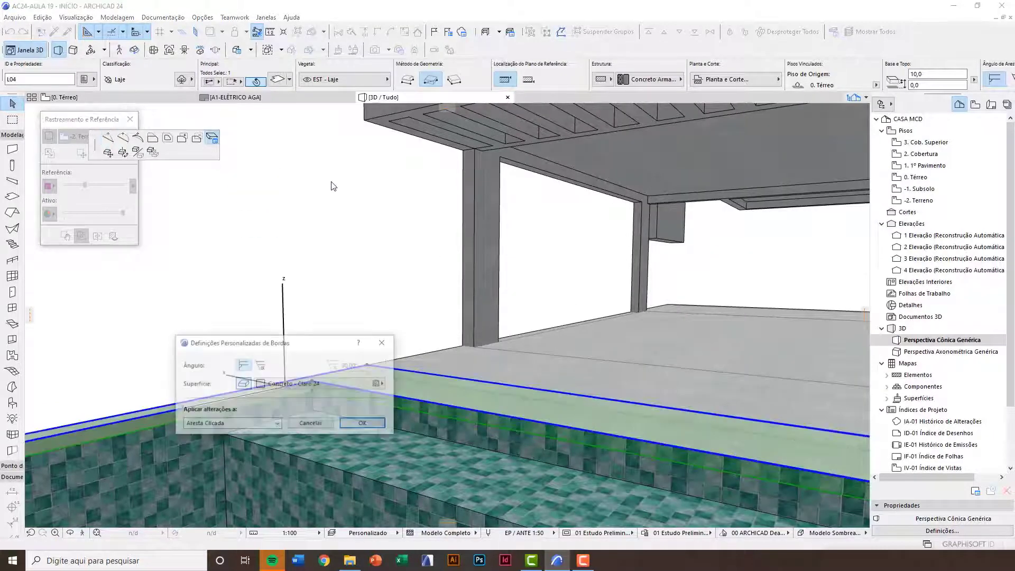
{"action": "left_click", "coordinate": [300, 383]}
{"action": "left_click", "coordinate": [598, 297]}
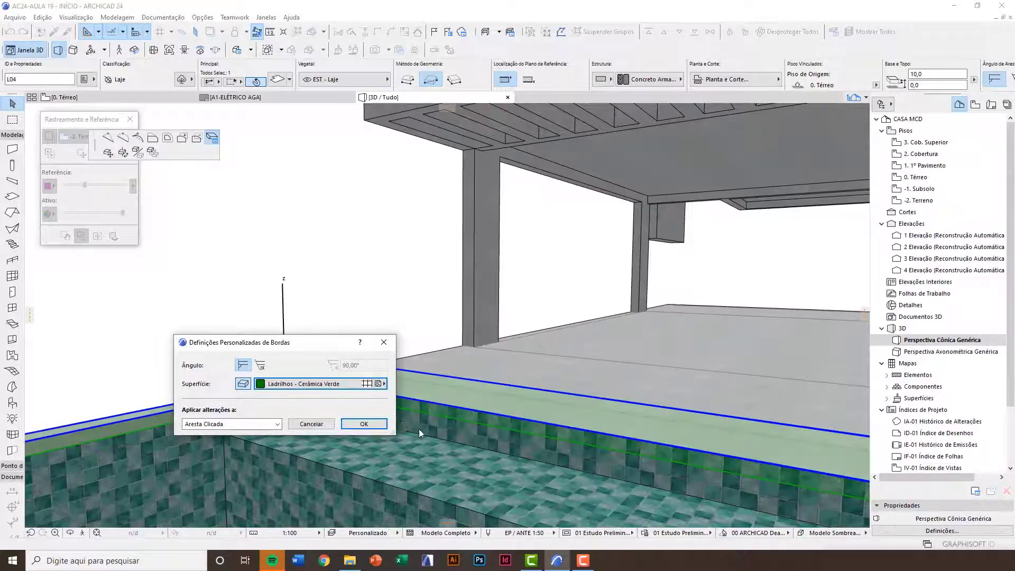
{"action": "left_click", "coordinate": [364, 424]}
Examine the tiled pool edges, steps and glass wall from several sides of the 3D model
{"action": "middle_click_drag", "start_coordinate": [367, 301], "coordinate": [420, 363], "text": "shift"}
{"action": "scroll", "coordinate": [420, 363], "scroll_direction": "down", "scroll_amount": 5}
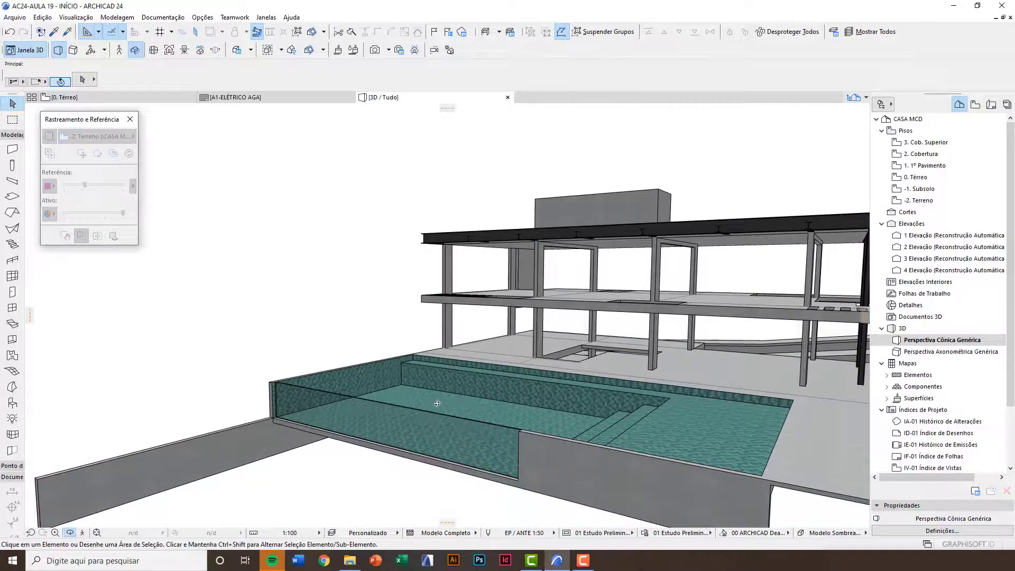
{"action": "middle_click_drag", "start_coordinate": [446, 402], "coordinate": [698, 403], "text": "shift"}
{"action": "scroll", "coordinate": [529, 393], "scroll_direction": "down", "scroll_amount": 3}
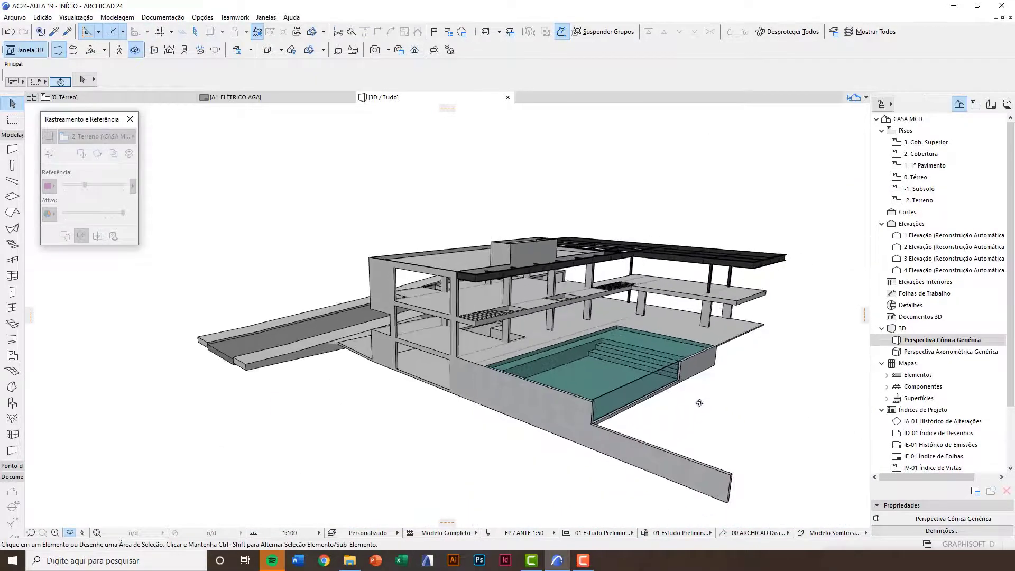
{"action": "scroll", "coordinate": [704, 403], "scroll_direction": "up", "scroll_amount": 4}
{"action": "scroll", "coordinate": [704, 404], "scroll_direction": "up", "scroll_amount": 2}
{"action": "middle_click_drag", "start_coordinate": [596, 406], "coordinate": [481, 294], "text": "shift"}
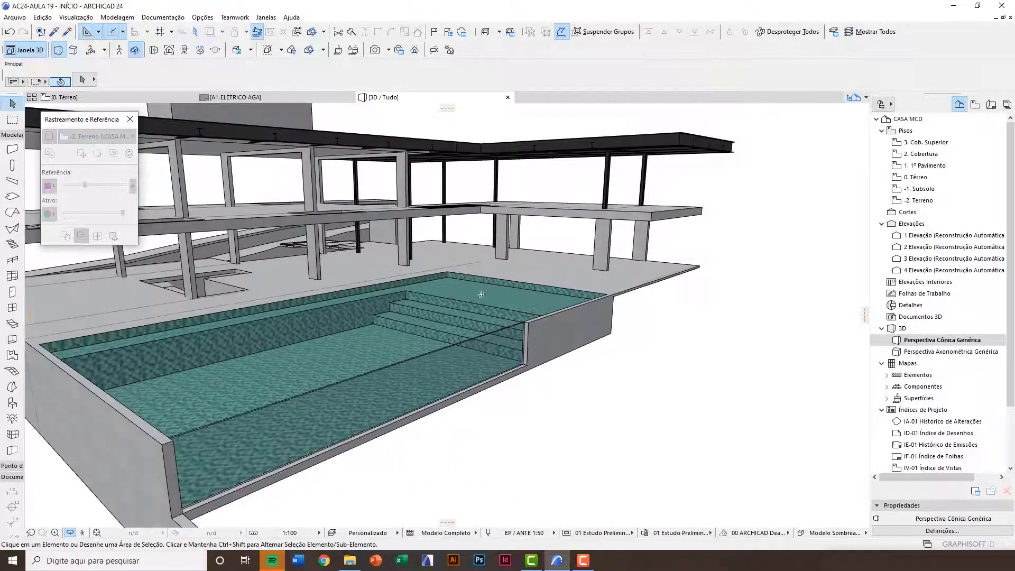
On the 0. Térreo plan, configure the Slab defaults with thickness 145, offset -5 from the home story and building material Água
{"action": "key", "text": "F2"}
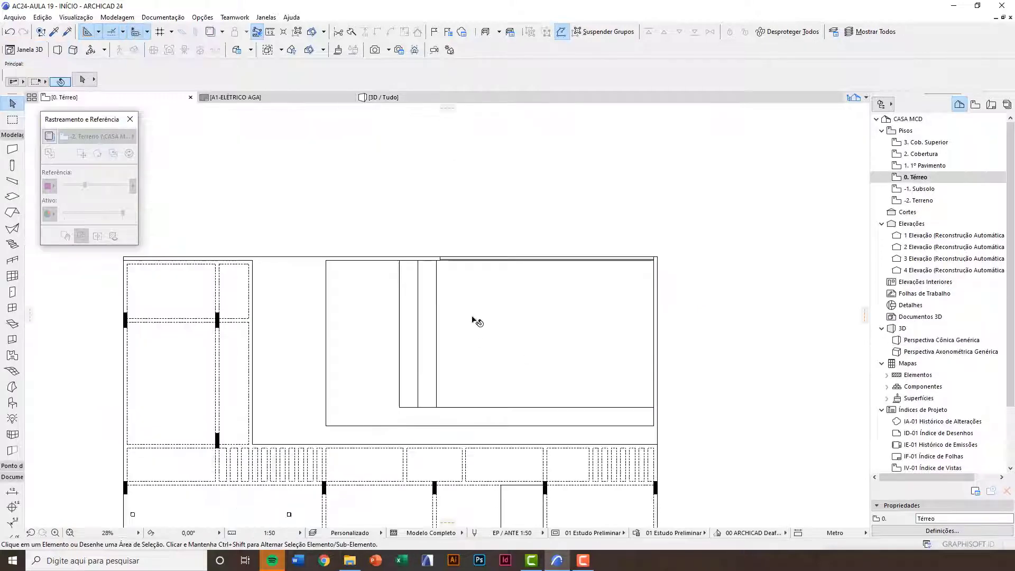
{"action": "scroll", "coordinate": [521, 379], "scroll_direction": "up", "scroll_amount": 2}
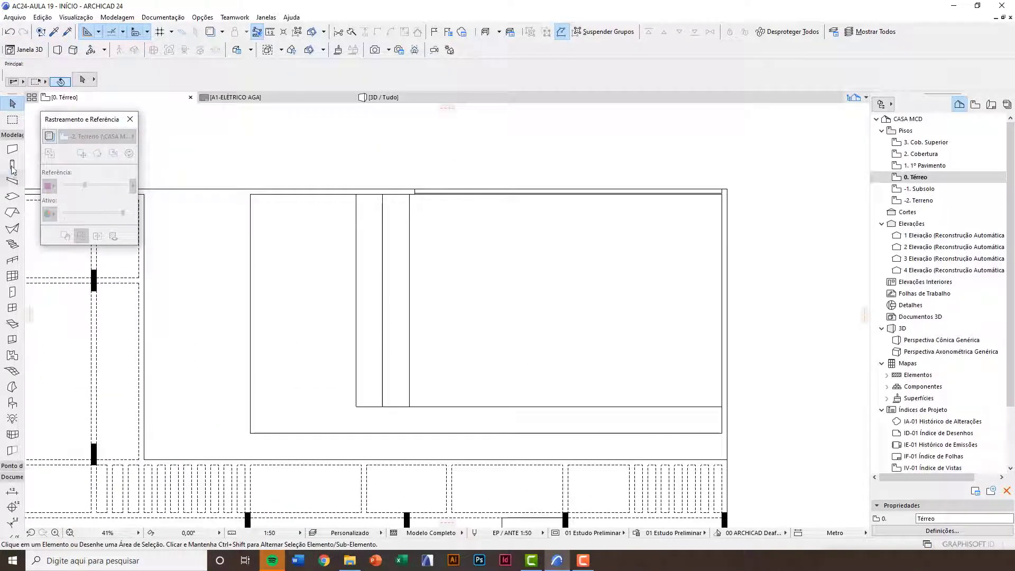
{"action": "left_click", "coordinate": [13, 198]}
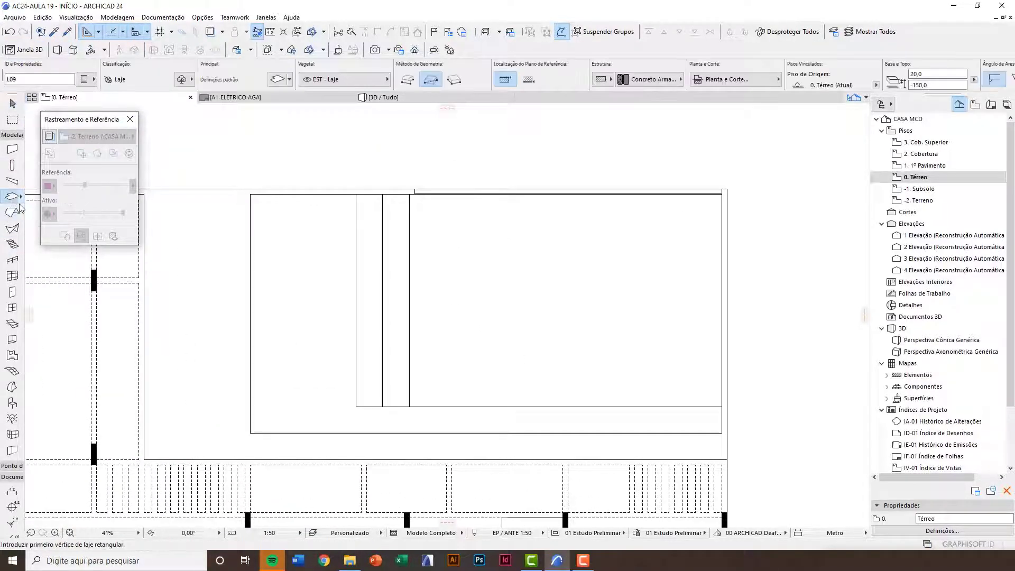
{"action": "left_click", "coordinate": [276, 79]}
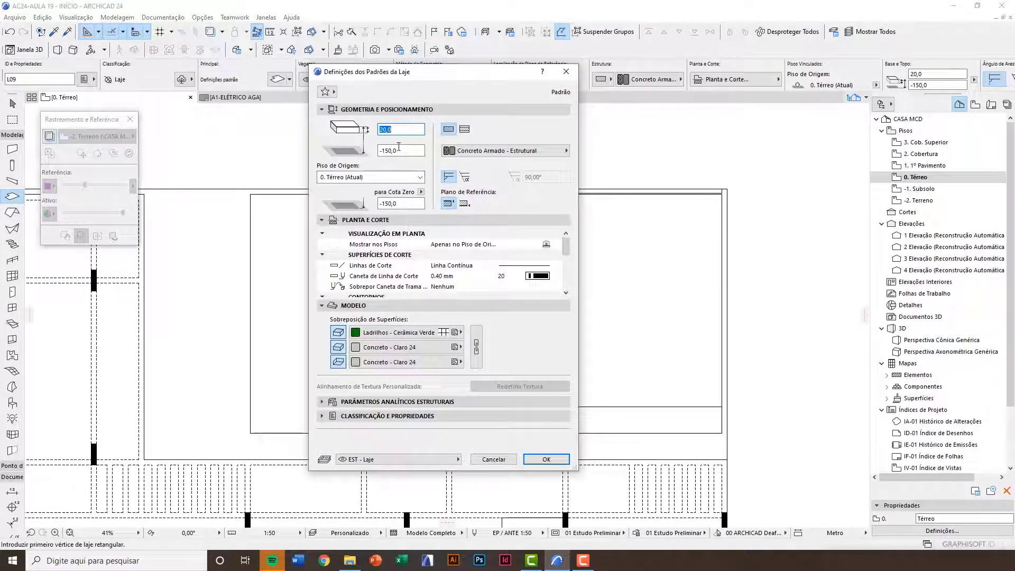
{"action": "type", "text": "145"}
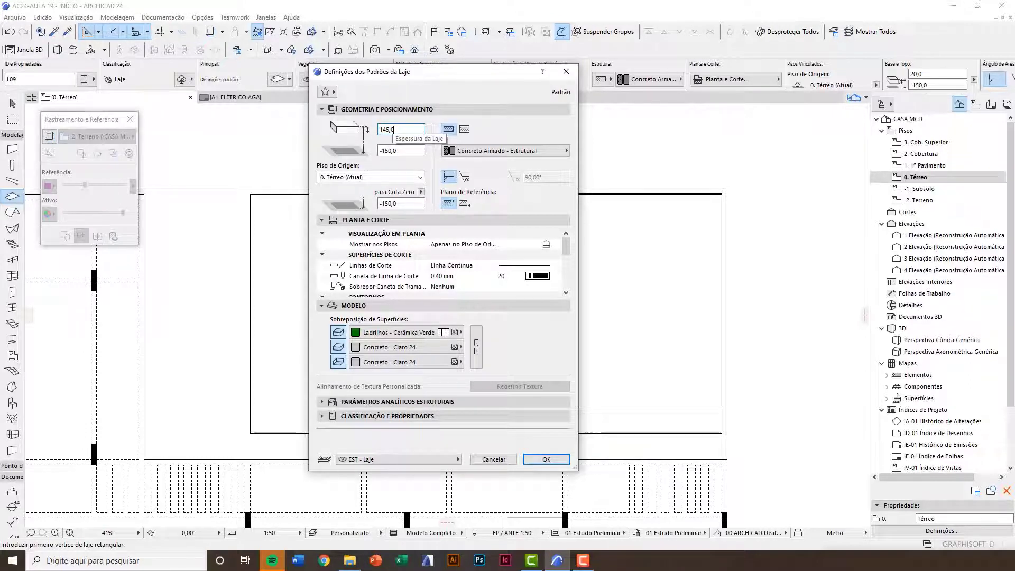
{"action": "left_click_drag", "start_coordinate": [393, 130], "coordinate": [375, 155]}
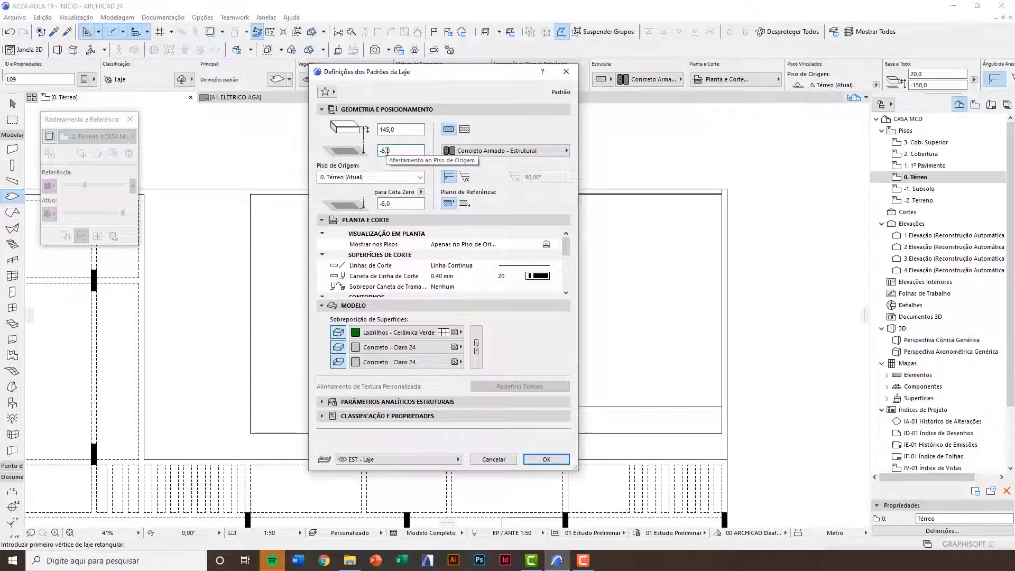
{"action": "left_click_drag", "start_coordinate": [396, 151], "coordinate": [372, 152]}
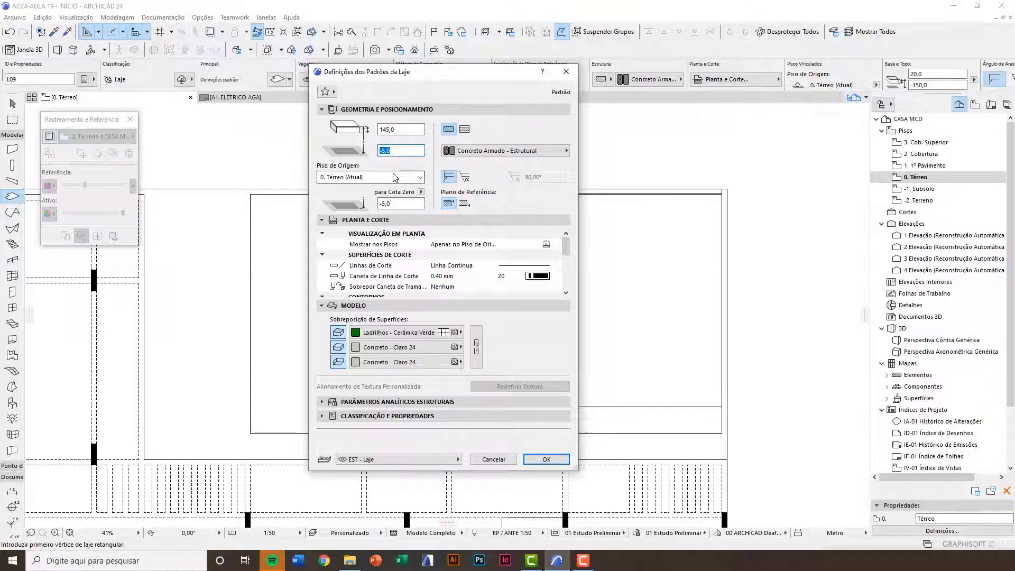
{"action": "left_click", "coordinate": [549, 154]}
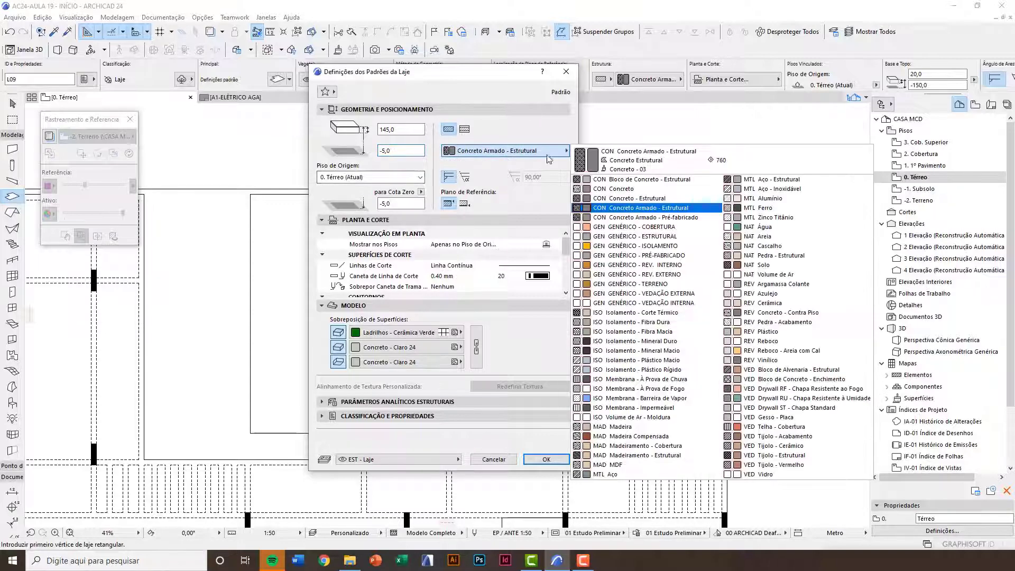
{"action": "left_click", "coordinate": [752, 228]}
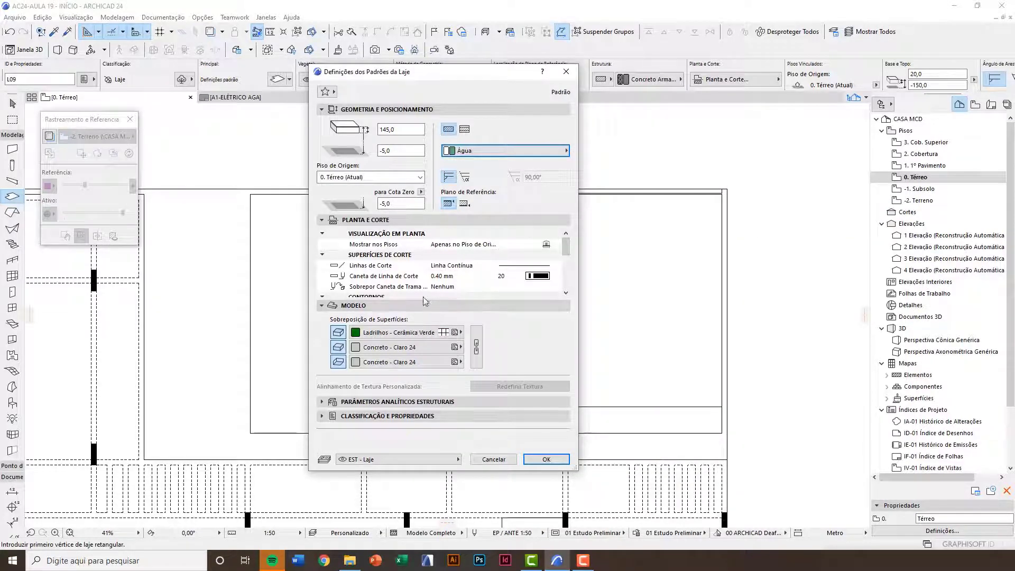
In the Slab defaults, set the surface cover fill (Trama de Superfície) to 75 %
{"action": "left_click", "coordinate": [322, 306]}
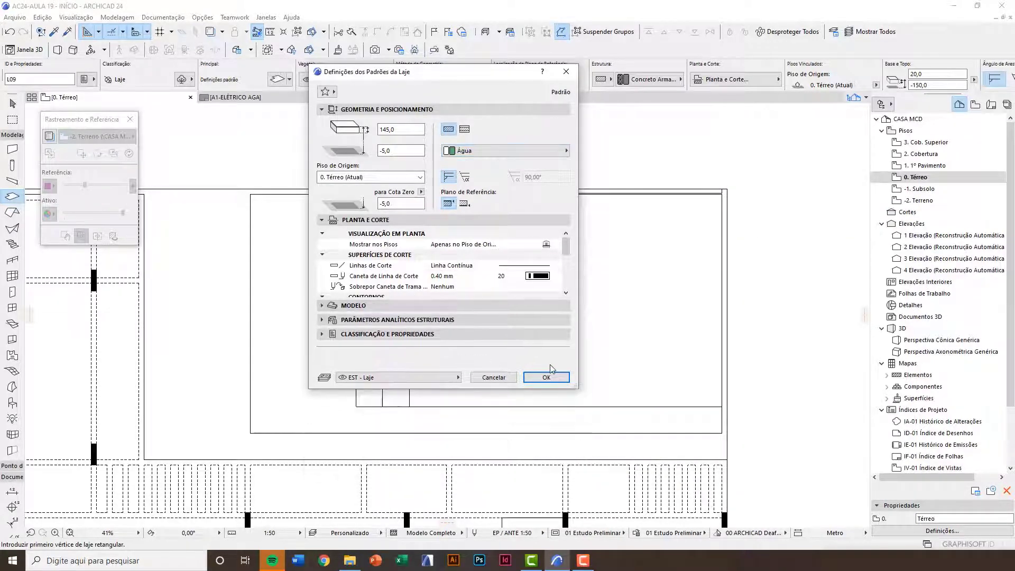
{"action": "left_click_drag", "start_coordinate": [577, 390], "coordinate": [606, 482]}
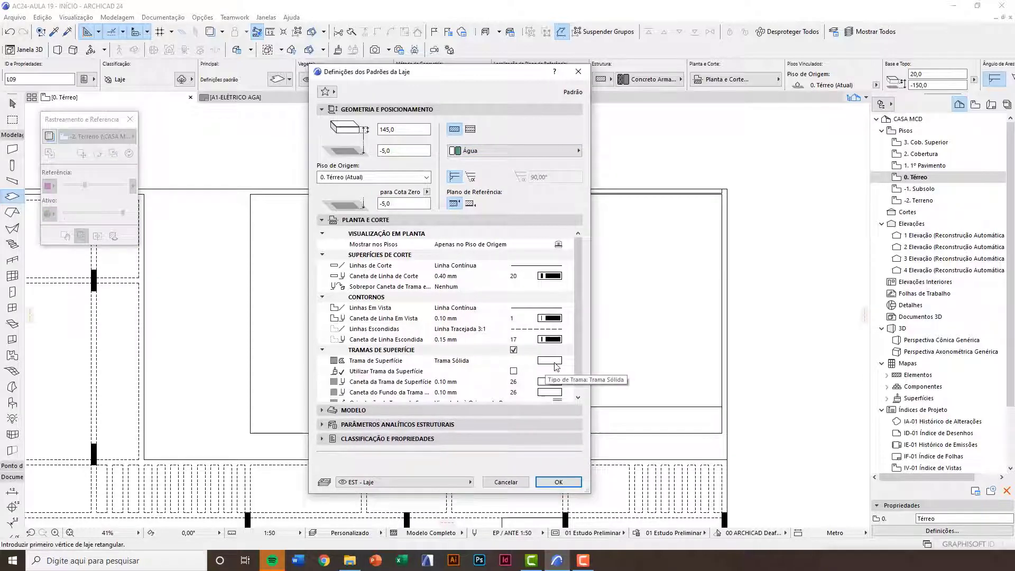
{"action": "left_click", "coordinate": [549, 360]}
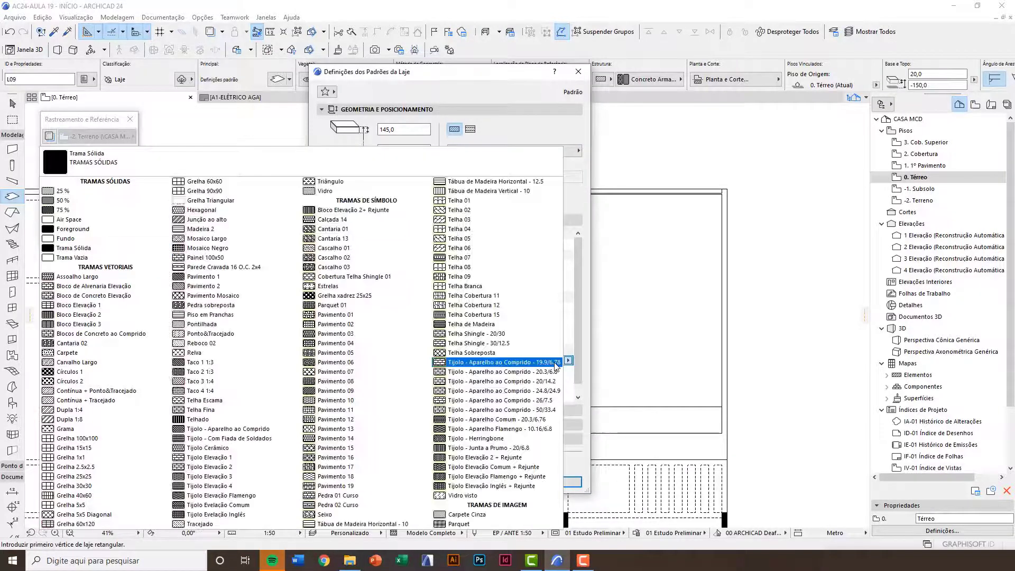
{"action": "left_click", "coordinate": [97, 212]}
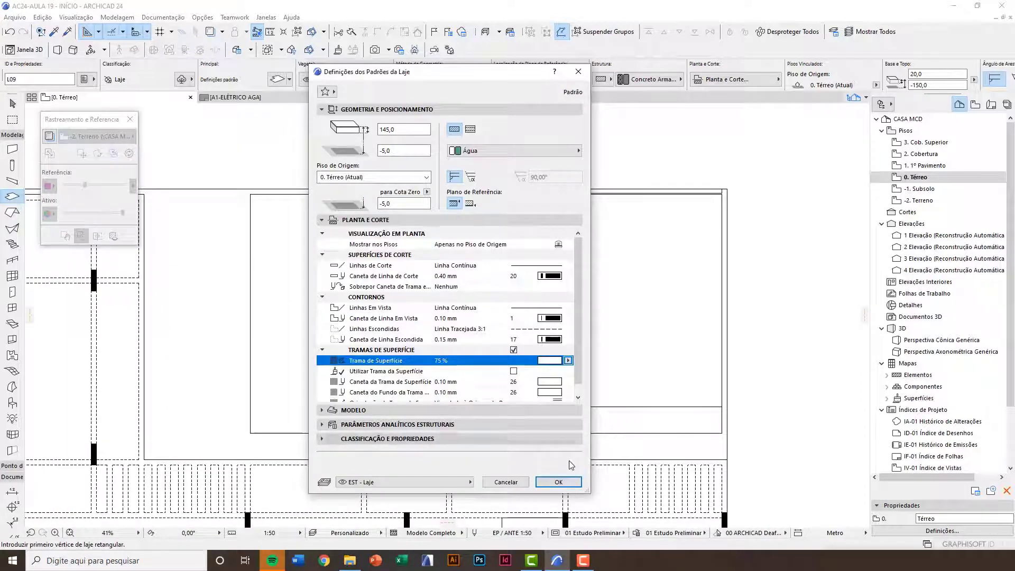
{"action": "left_click_drag", "start_coordinate": [594, 506], "coordinate": [596, 511]}
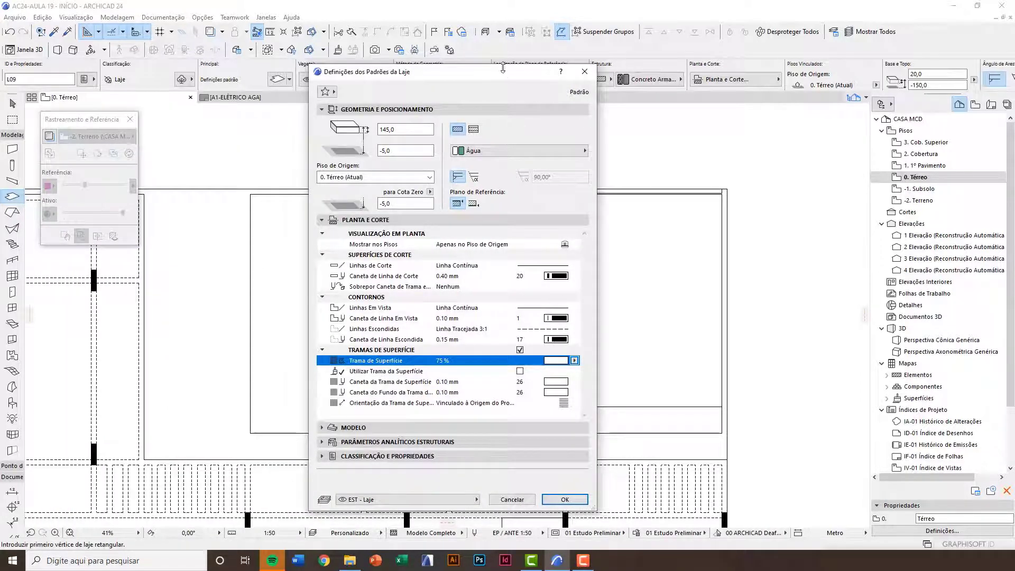
{"action": "left_click_drag", "start_coordinate": [503, 70], "coordinate": [662, 70]}
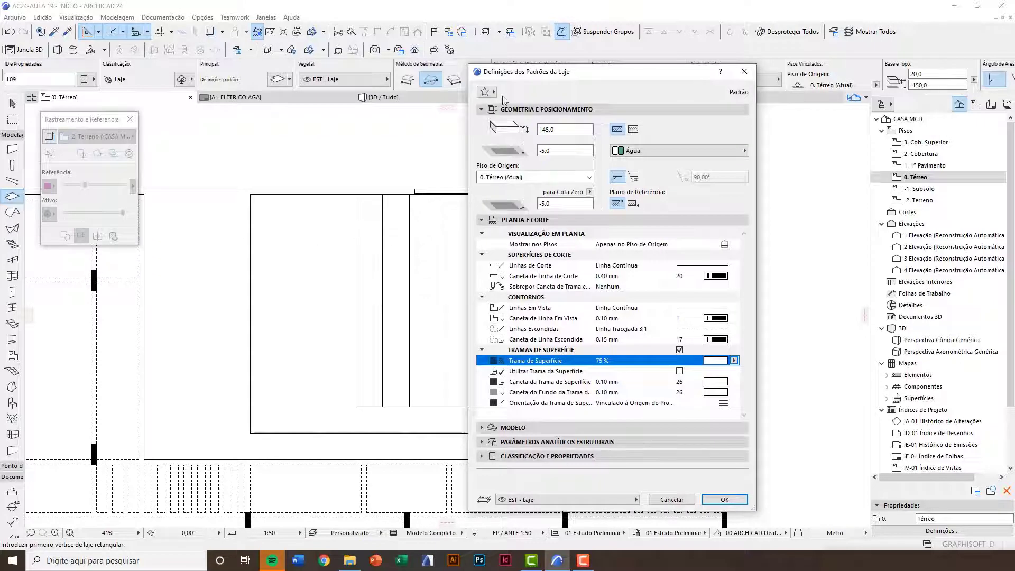
{"action": "left_click_drag", "start_coordinate": [508, 76], "coordinate": [347, 66]}
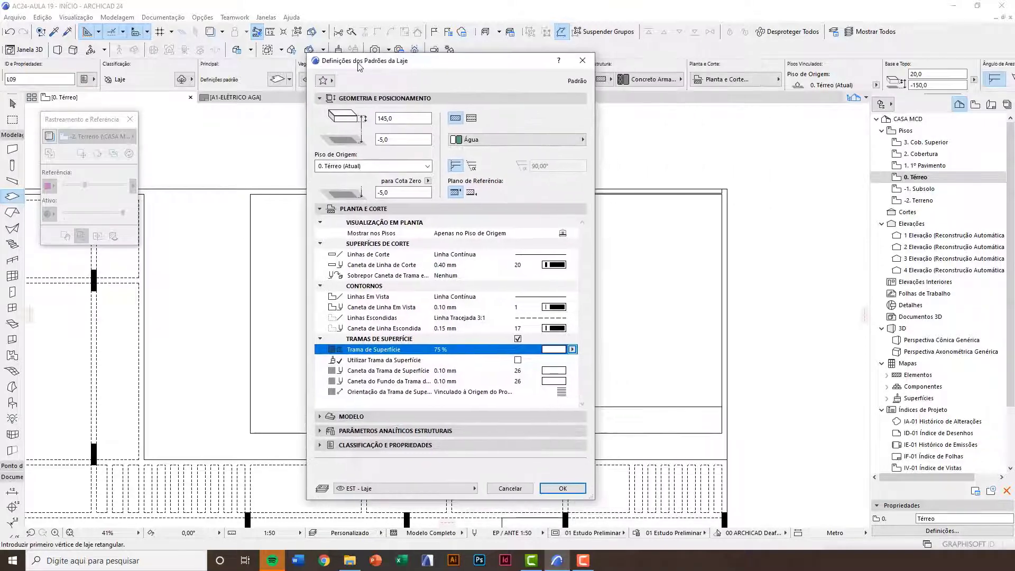
Set the slab's cover fill pen to 40 (ÁGUA) and its fill background pen to Transparente
{"action": "left_click", "coordinate": [560, 371]}
{"action": "left_click", "coordinate": [763, 379]}
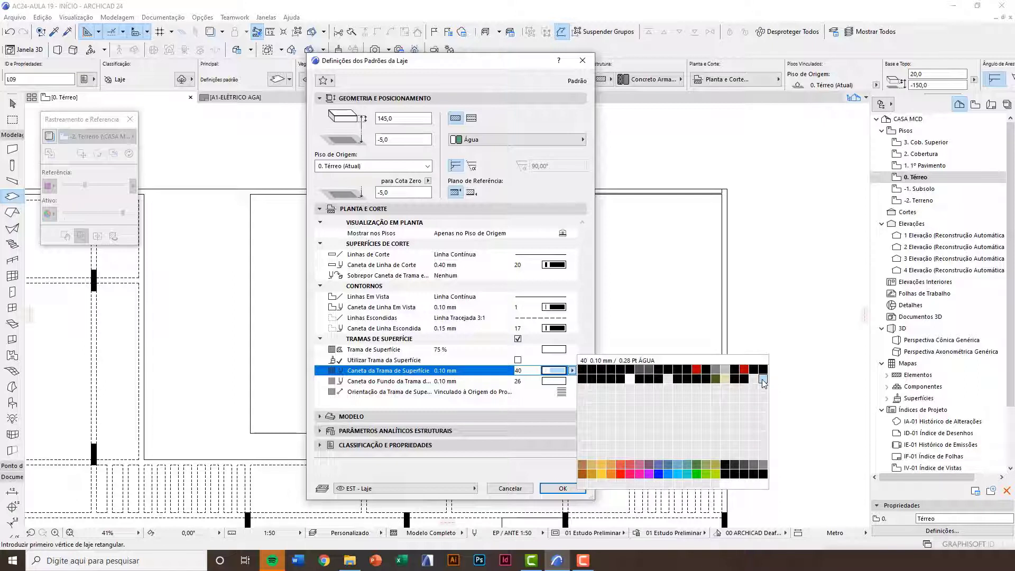
{"action": "left_click", "coordinate": [763, 380]}
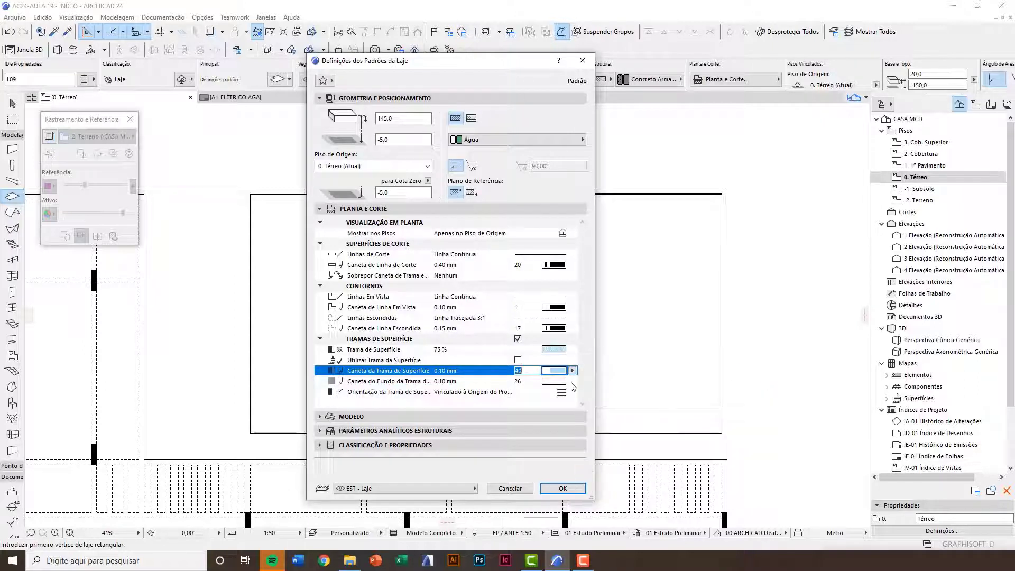
{"action": "left_click", "coordinate": [572, 381]}
{"action": "left_click", "coordinate": [724, 495]}
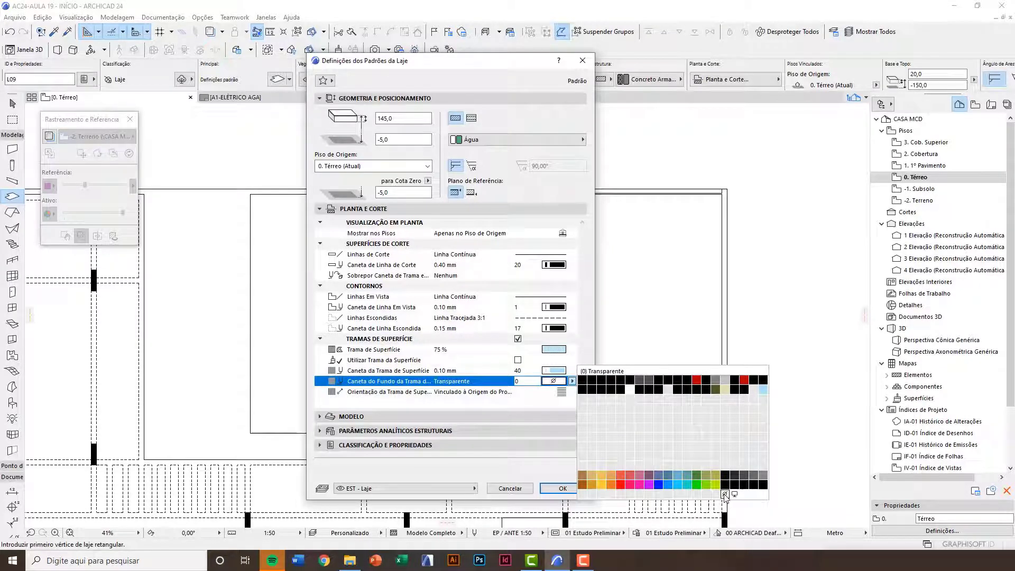
{"action": "left_click", "coordinate": [725, 495]}
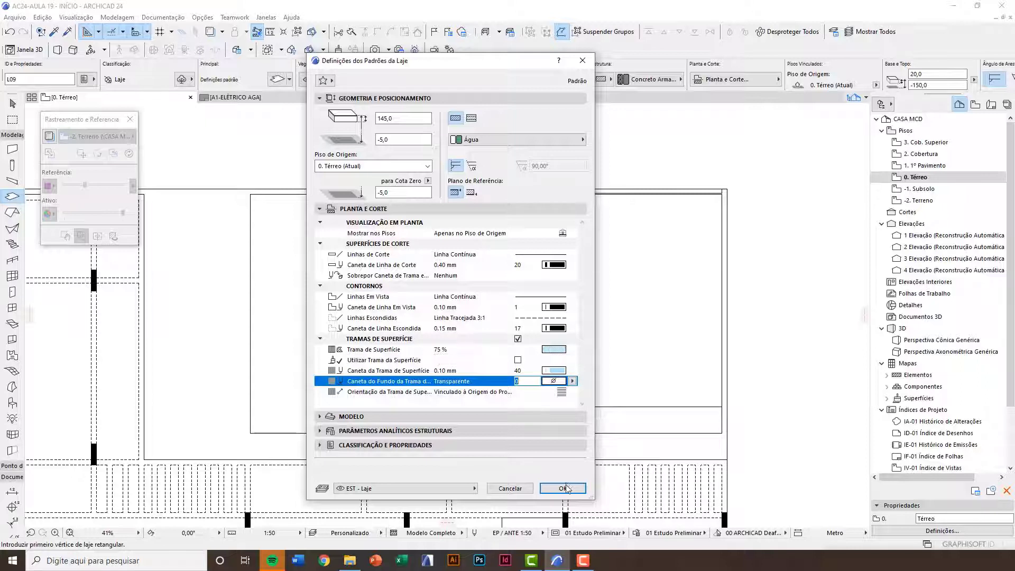
Link the three surface overrides in the Slab defaults and assign Água - Ondulante to them
{"action": "left_click", "coordinate": [449, 418]}
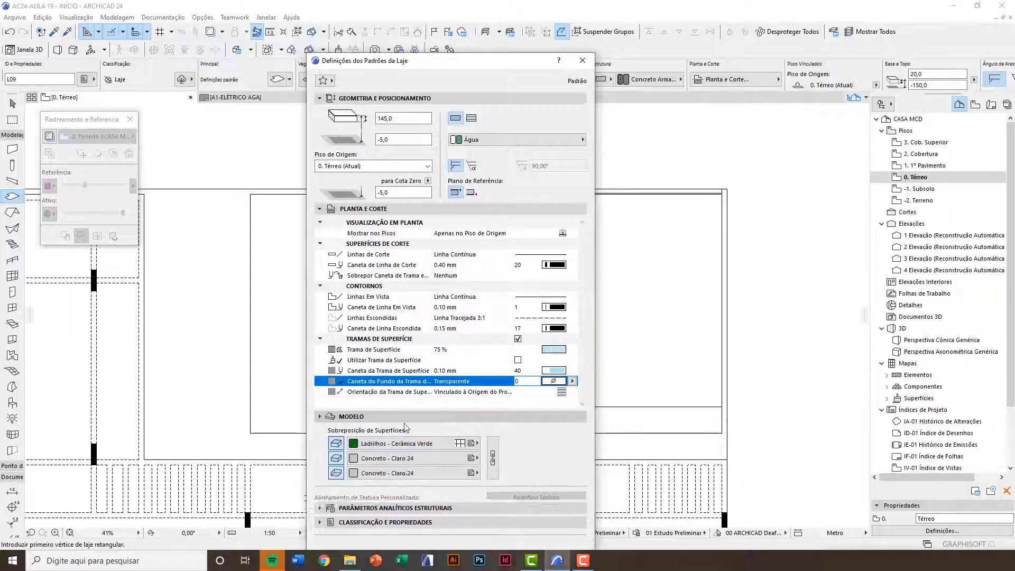
{"action": "left_click", "coordinate": [493, 421]}
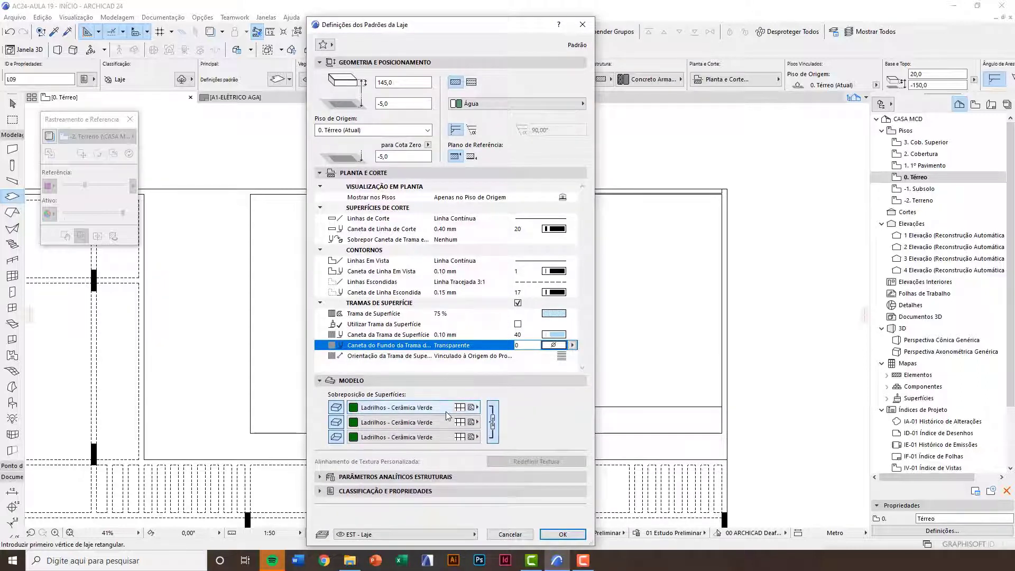
{"action": "left_click", "coordinate": [478, 422]}
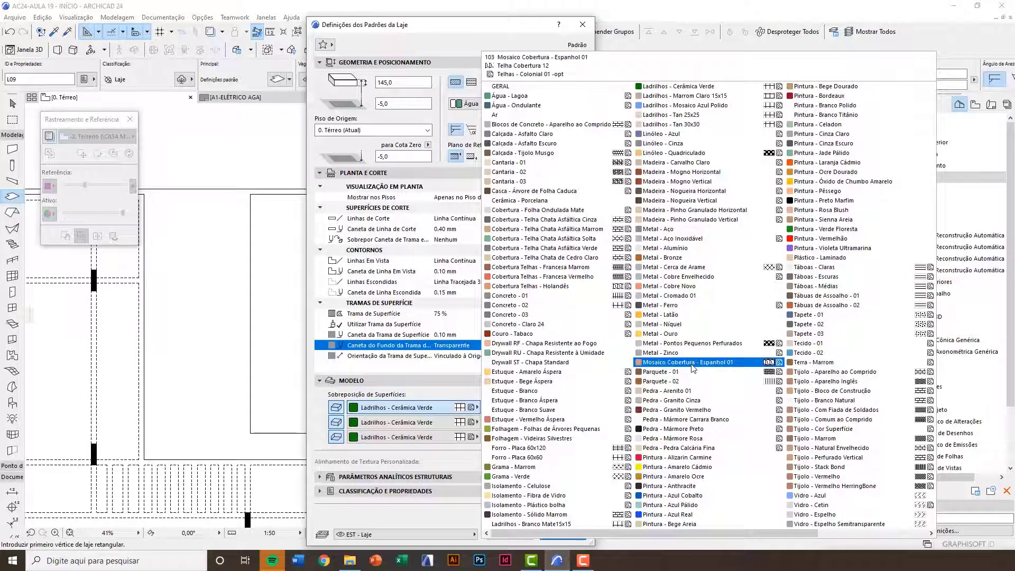
{"action": "left_click", "coordinate": [530, 106]}
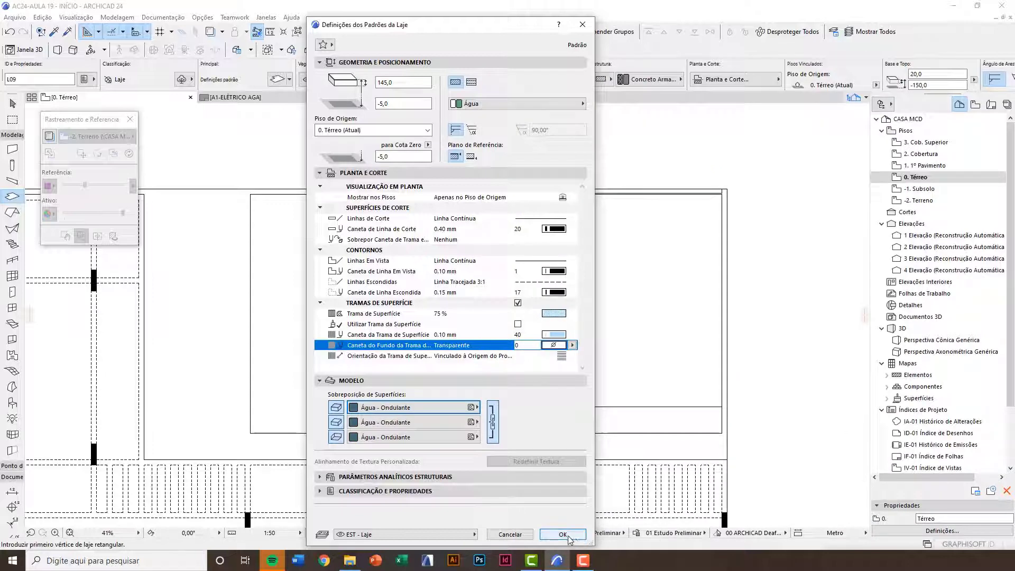
Place the water slab defaults on the ARQ - Paisagismo layer and confirm the settings
{"action": "left_click", "coordinate": [421, 533]}
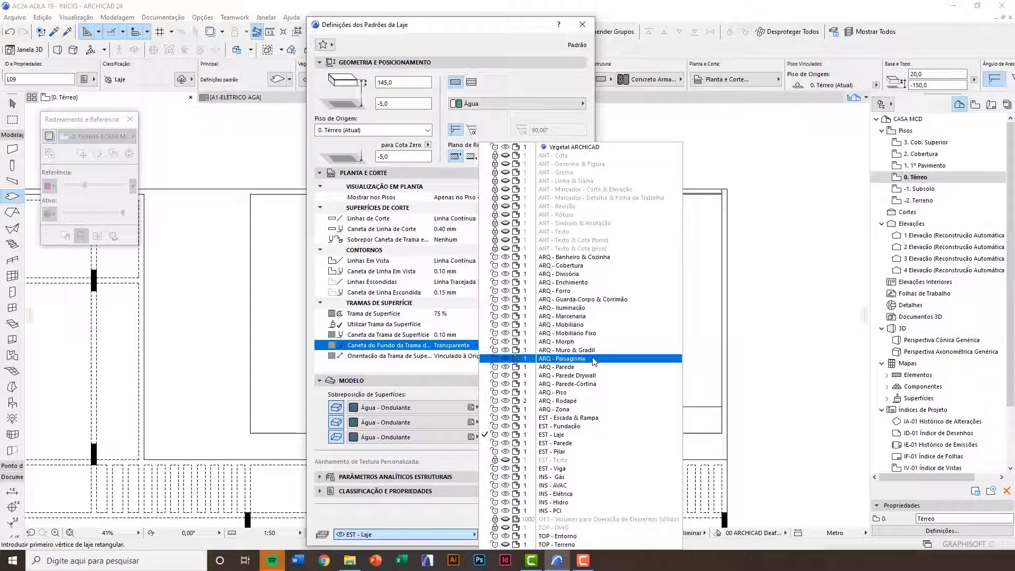
{"action": "left_click", "coordinate": [595, 361]}
{"action": "left_click", "coordinate": [563, 535]}
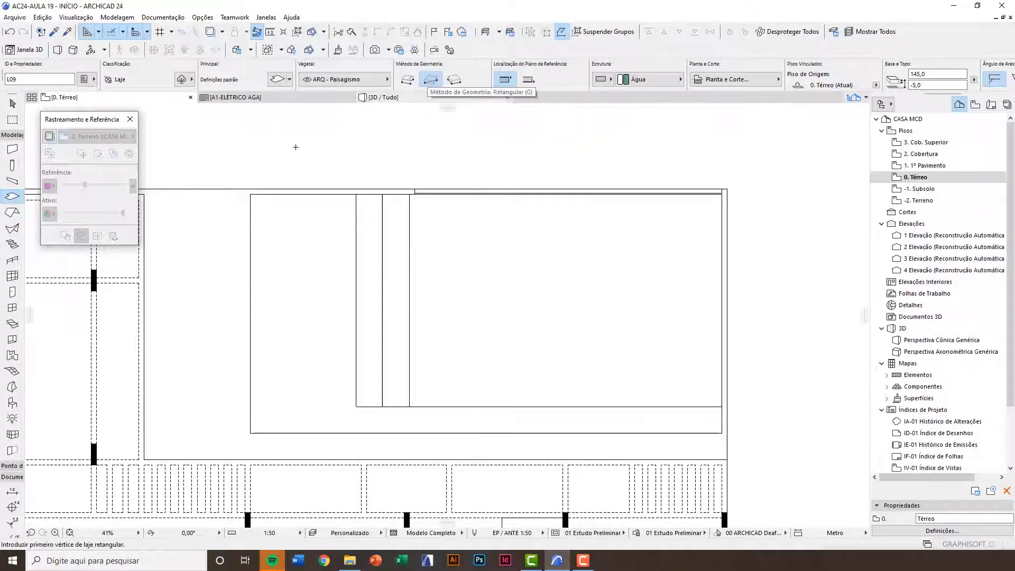
Draw a rectangular water slab between opposite inner corners of the pool, covering the steps and the deep area
{"action": "scroll", "coordinate": [252, 192], "scroll_direction": "up", "scroll_amount": 3}
{"action": "left_click", "coordinate": [256, 184]}
{"action": "scroll", "coordinate": [446, 340], "scroll_direction": "down", "scroll_amount": 3}
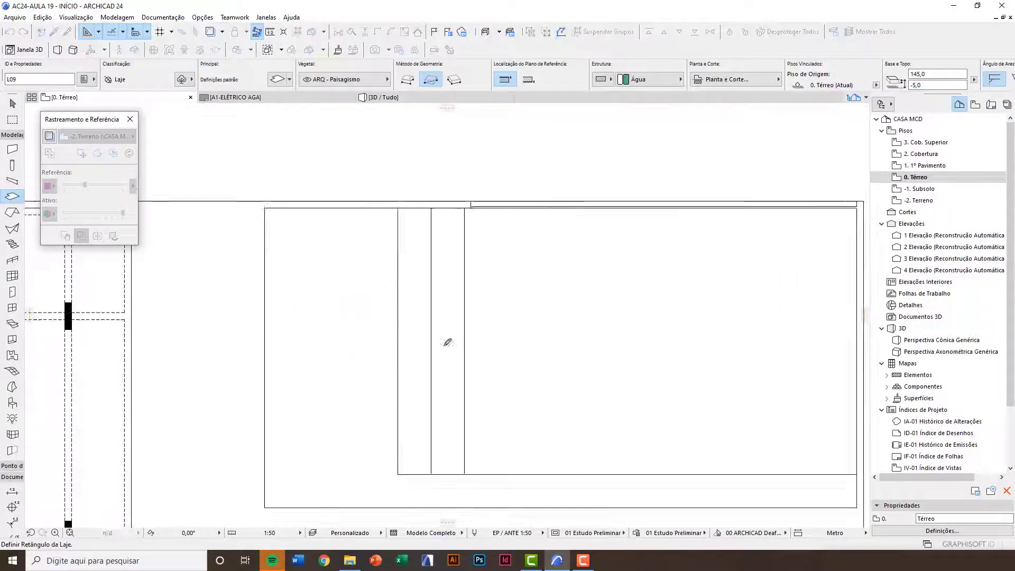
{"action": "left_click", "coordinate": [602, 401]}
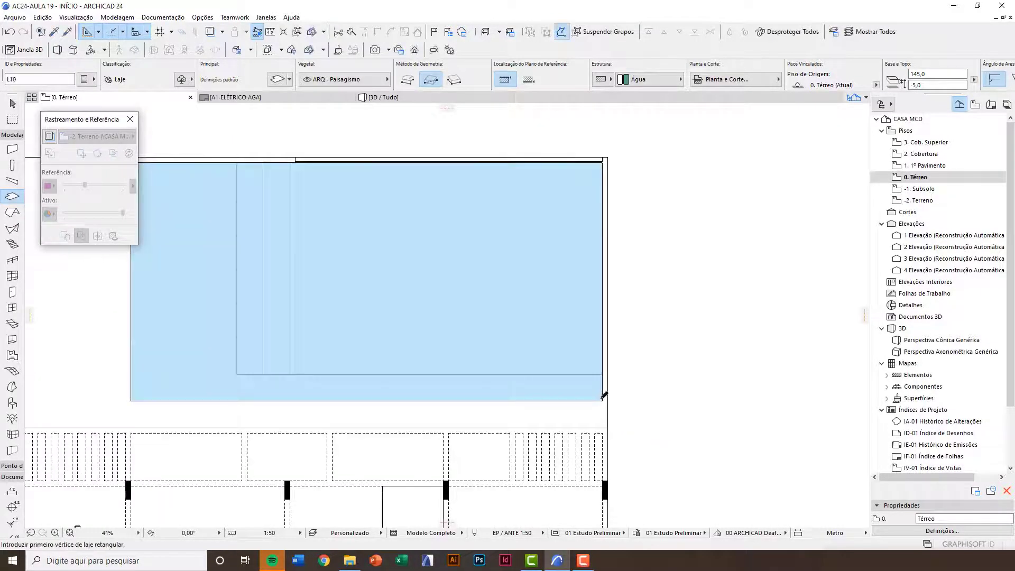
{"action": "middle_click_drag", "start_coordinate": [440, 287], "coordinate": [523, 317]}
{"action": "key", "text": "Escape"}
Change the placed water slab's surface cover fill to 50 %
{"action": "left_click", "coordinate": [469, 263]}
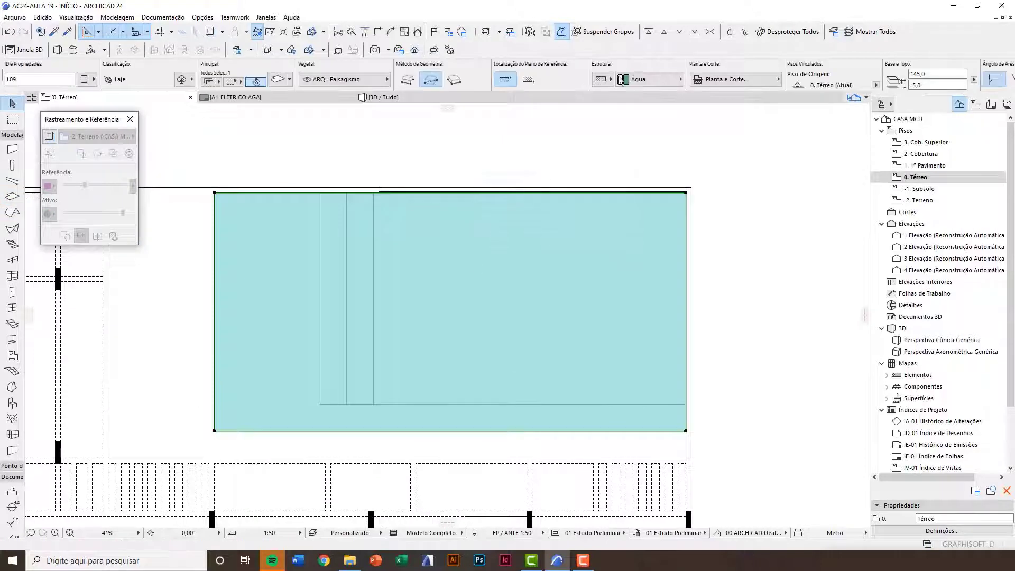
{"action": "left_click", "coordinate": [711, 80]}
{"action": "left_click", "coordinate": [662, 203]}
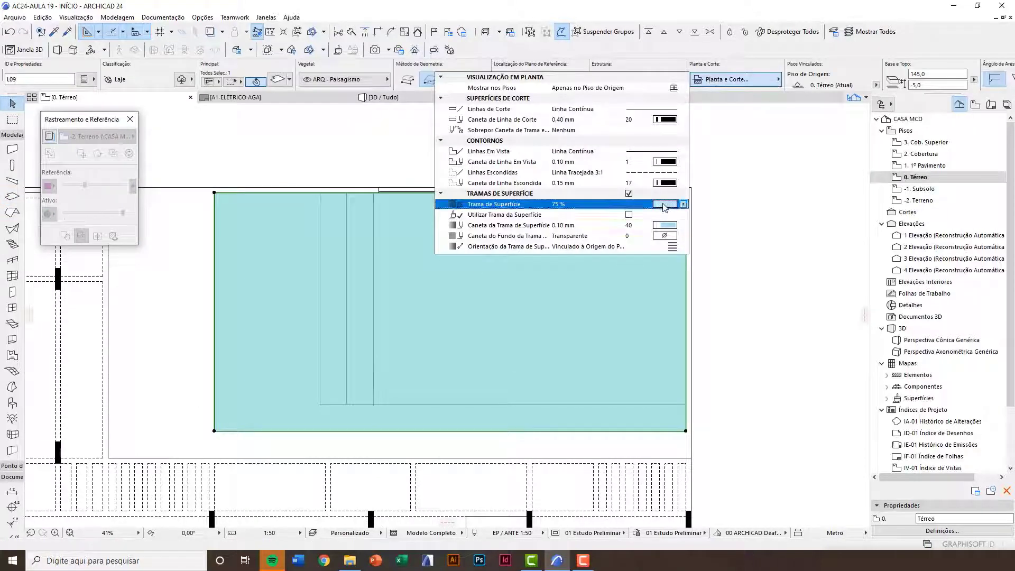
{"action": "left_click", "coordinate": [218, 204]}
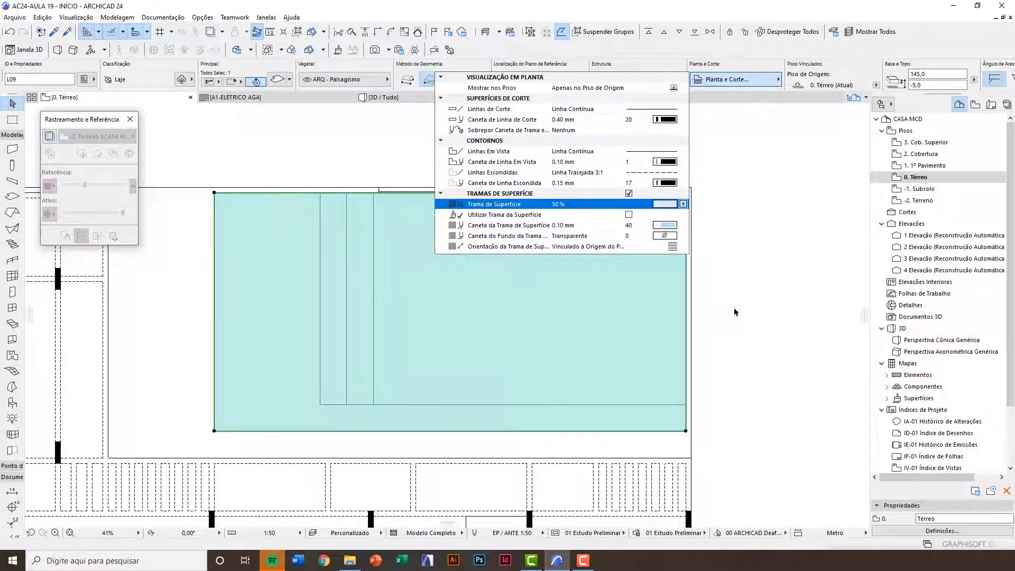
{"action": "left_click", "coordinate": [734, 312]}
{"action": "scroll", "coordinate": [548, 306], "scroll_direction": "down", "scroll_amount": 4}
{"action": "scroll", "coordinate": [546, 323], "scroll_direction": "up", "scroll_amount": 3}
Return the water slab's surface cover fill to 75 %
{"action": "left_click", "coordinate": [543, 307]}
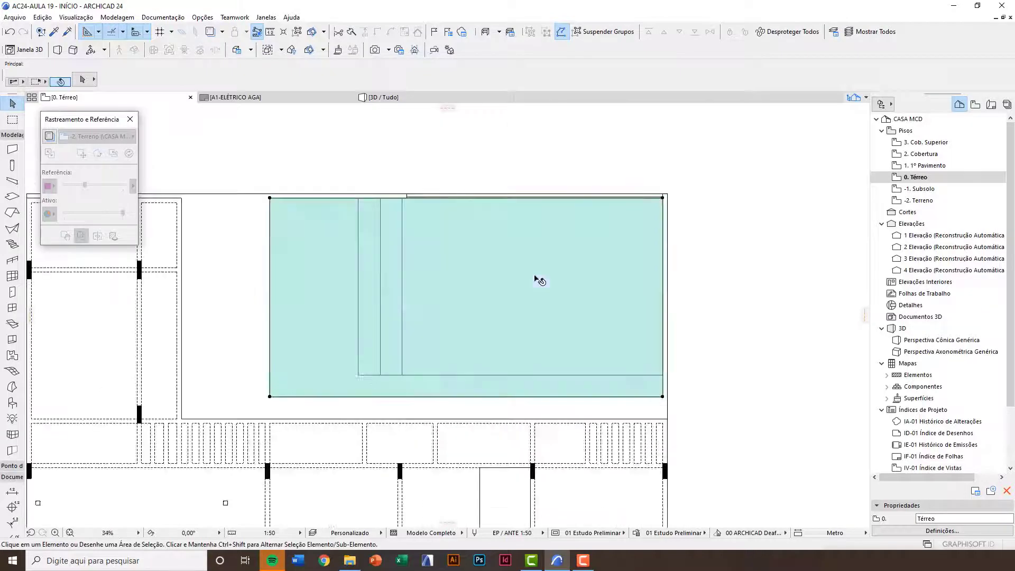
{"action": "left_click", "coordinate": [734, 80]}
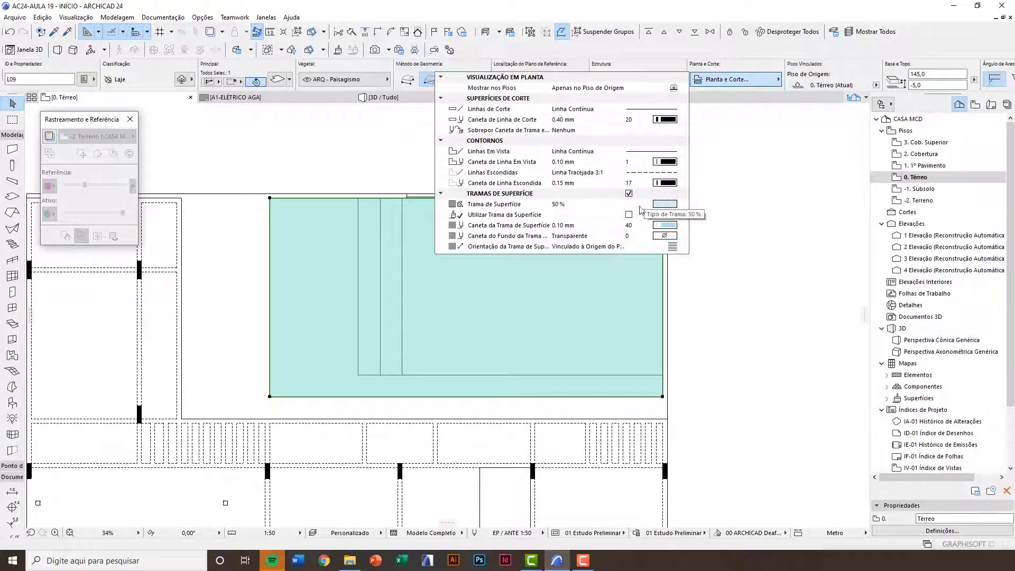
{"action": "left_click", "coordinate": [662, 204]}
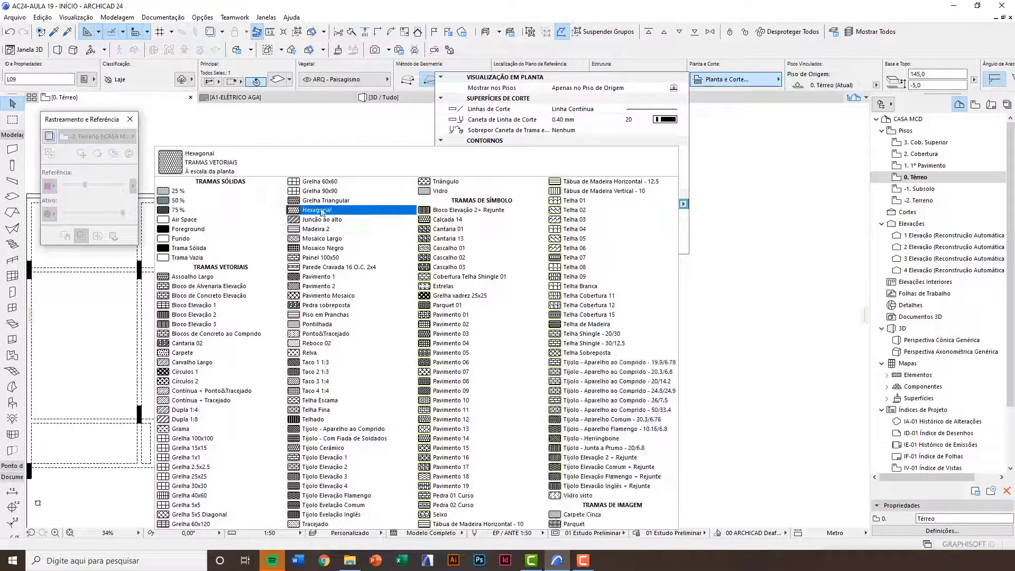
{"action": "left_click", "coordinate": [235, 210]}
{"action": "left_click", "coordinate": [749, 318]}
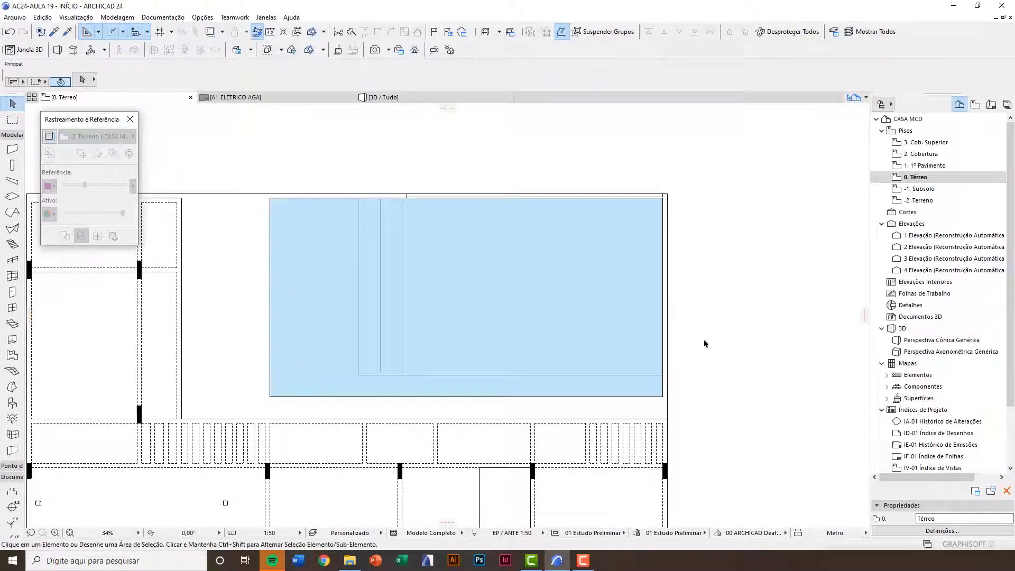
Examine the water slab in the 3D model from above, beside and underneath the pool, including where it meets the steps
{"action": "key", "text": "F3"}
{"action": "scroll", "coordinate": [560, 287], "scroll_direction": "up", "scroll_amount": 5}
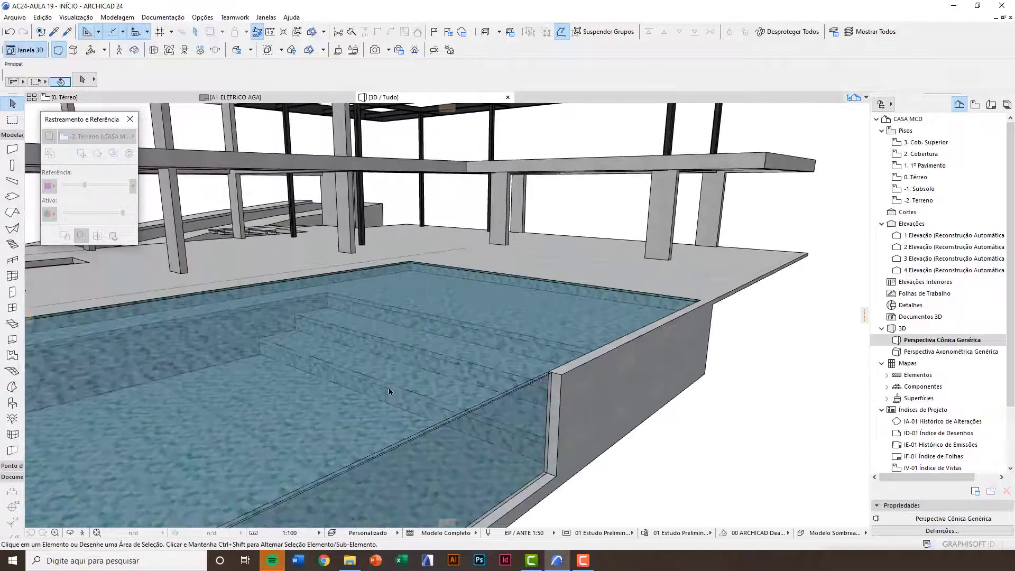
{"action": "left_click", "coordinate": [339, 359]}
{"action": "scroll", "coordinate": [523, 275], "scroll_direction": "up", "scroll_amount": 4}
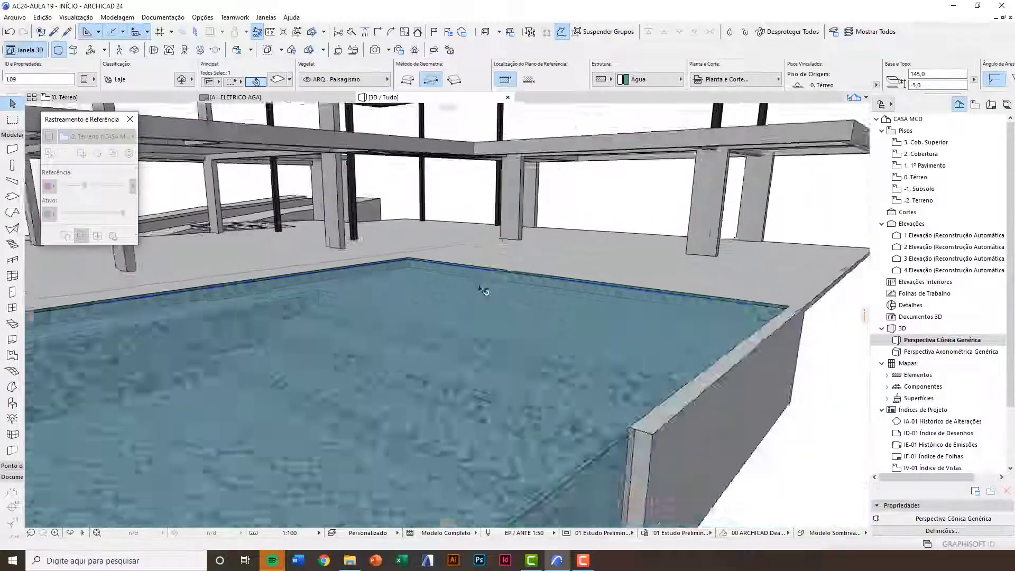
{"action": "scroll", "coordinate": [479, 289], "scroll_direction": "down", "scroll_amount": 3}
{"action": "key", "text": "Escape"}
{"action": "middle_click_drag", "start_coordinate": [575, 378], "coordinate": [463, 318], "text": "shift"}
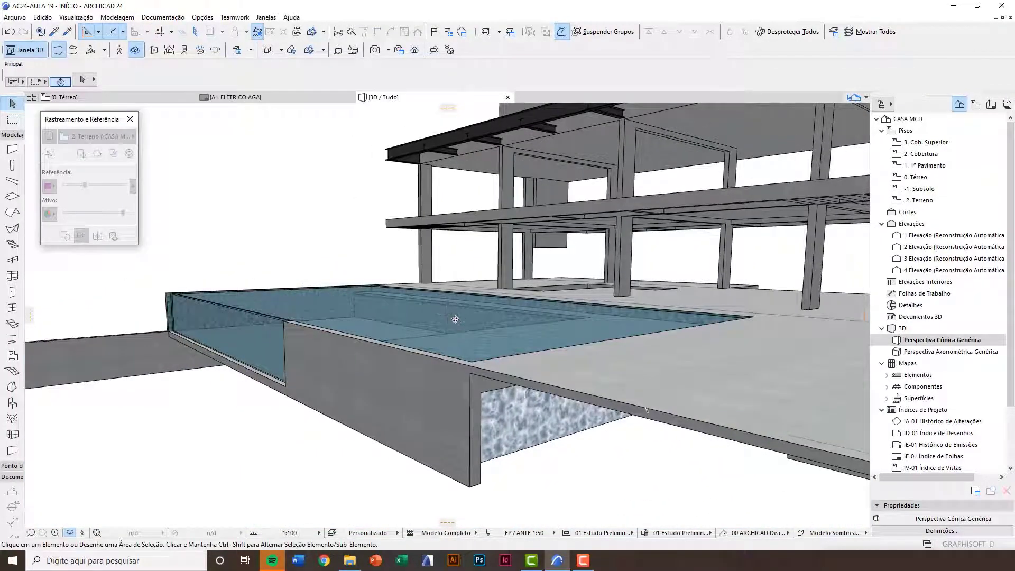
{"action": "left_click", "coordinate": [481, 350]}
{"action": "middle_click_drag", "start_coordinate": [501, 372], "coordinate": [438, 241], "text": "shift"}
{"action": "scroll", "coordinate": [649, 332], "scroll_direction": "up", "scroll_amount": 4}
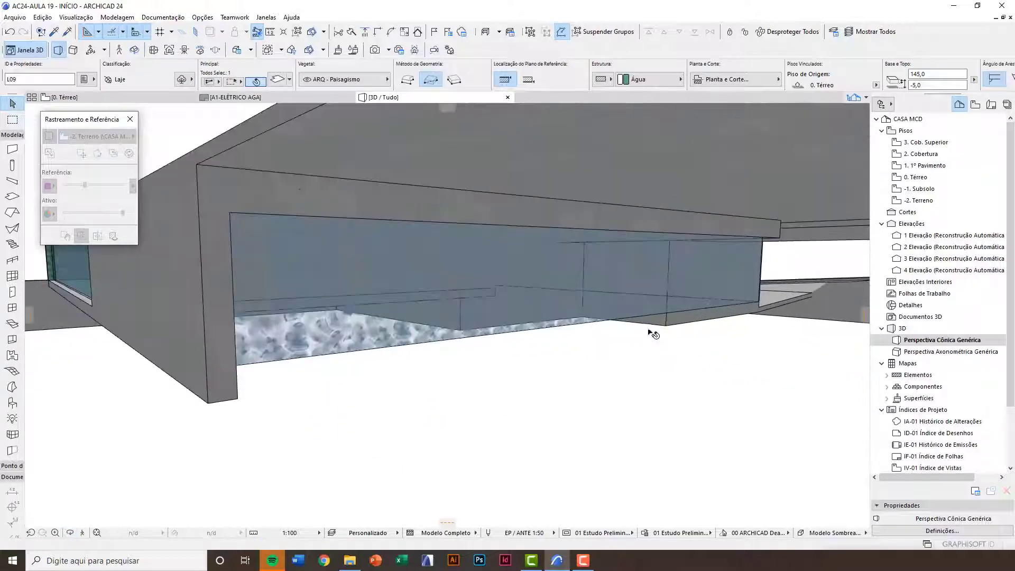
{"action": "scroll", "coordinate": [649, 333], "scroll_direction": "up", "scroll_amount": 1}
{"action": "middle_click_drag", "start_coordinate": [521, 321], "coordinate": [543, 180], "text": "shift"}
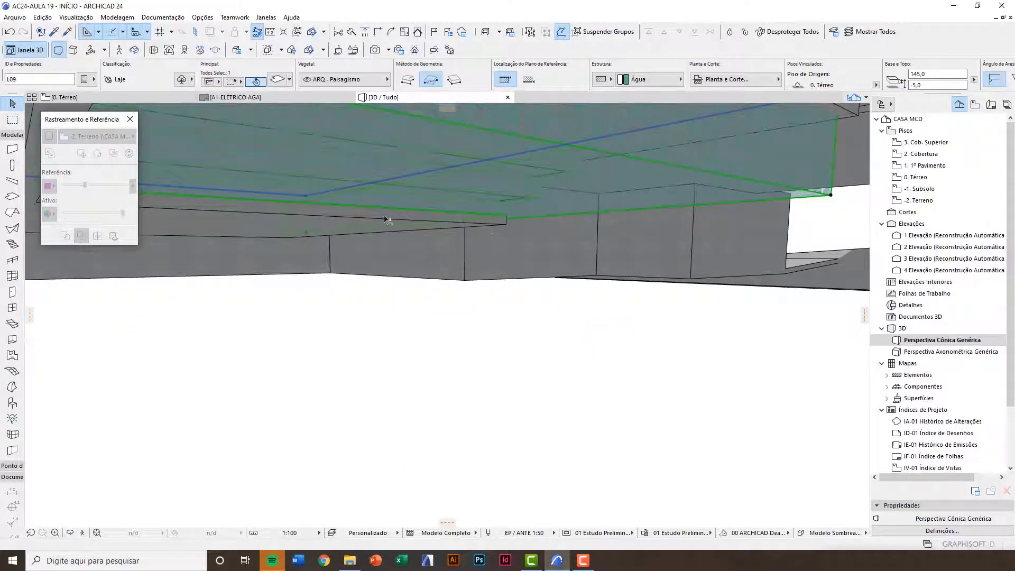
{"action": "middle_click_drag", "start_coordinate": [768, 150], "coordinate": [502, 412], "text": "shift"}
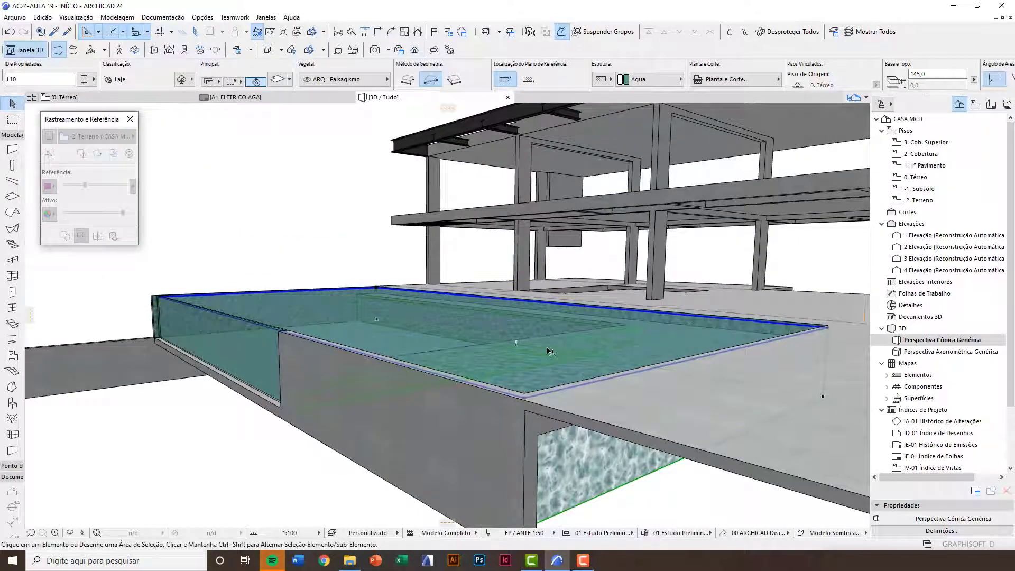
{"action": "key", "text": "Escape"}
{"action": "middle_click_drag", "start_coordinate": [443, 369], "coordinate": [239, 177], "text": "shift"}
{"action": "scroll", "coordinate": [655, 363], "scroll_direction": "down", "scroll_amount": 4}
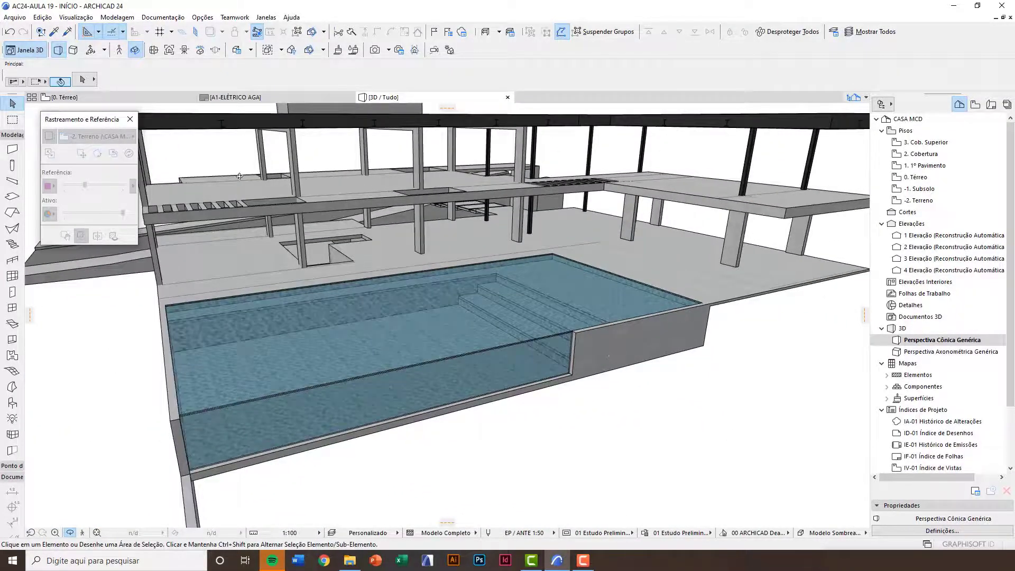
Open Solid Element Operations and add the pool's water slab as the target
{"action": "left_click", "coordinate": [117, 18]}
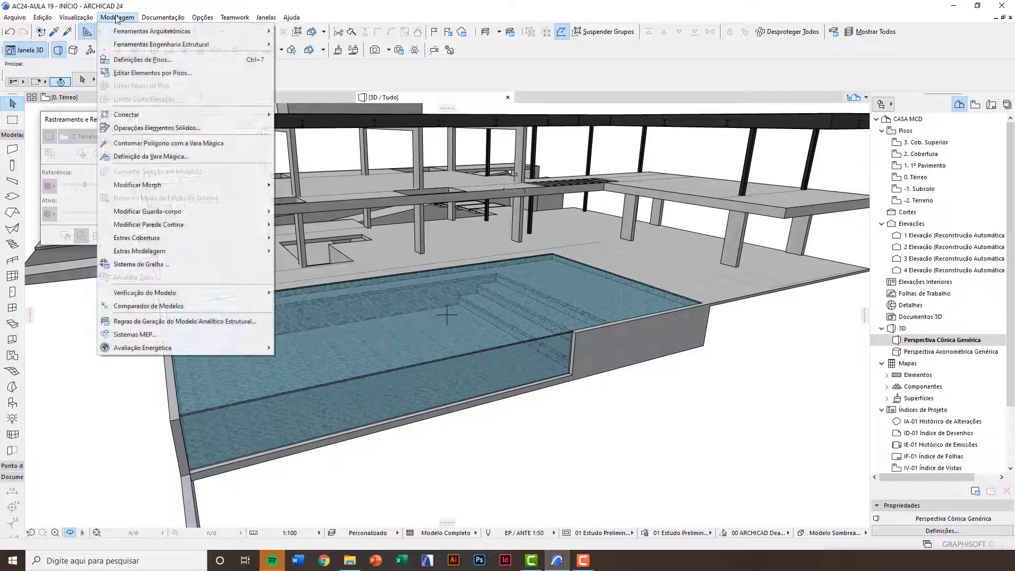
{"action": "left_click", "coordinate": [177, 130]}
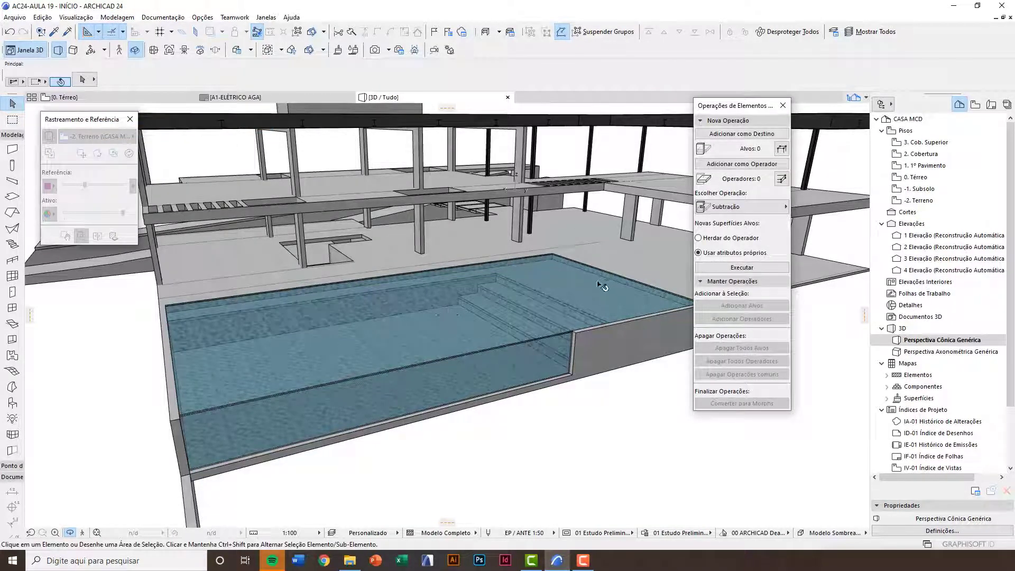
{"action": "scroll", "coordinate": [601, 286], "scroll_direction": "up", "scroll_amount": 3}
{"action": "left_click", "coordinate": [587, 284]}
{"action": "scroll", "coordinate": [470, 259], "scroll_direction": "up", "scroll_amount": 2}
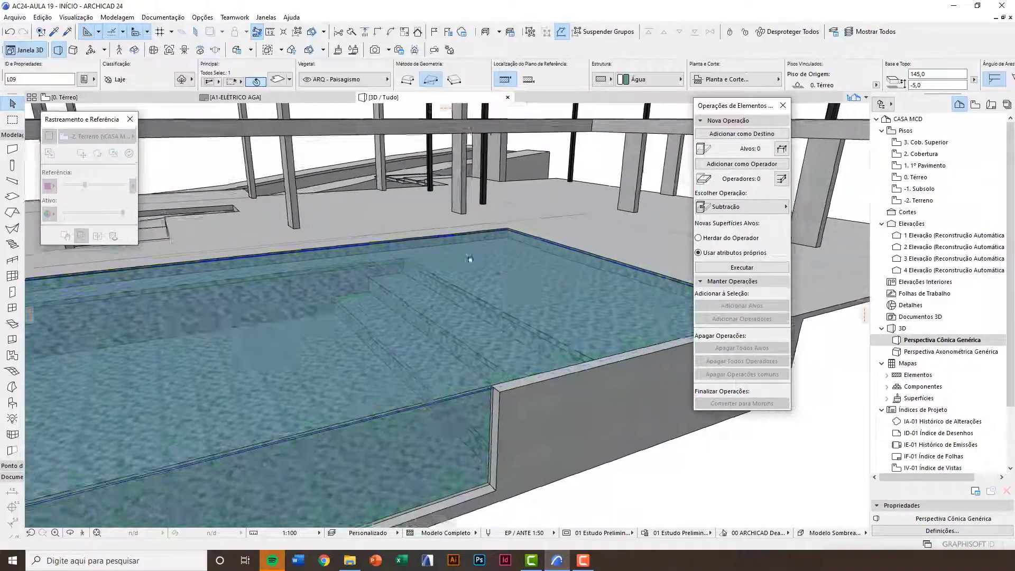
{"action": "scroll", "coordinate": [470, 259], "scroll_direction": "down", "scroll_amount": 1}
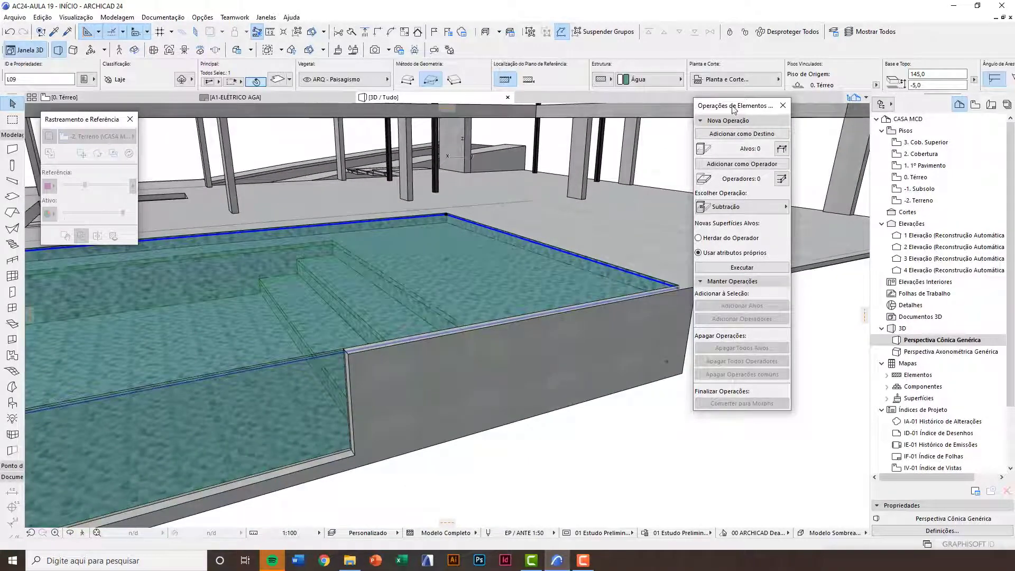
{"action": "left_click_drag", "start_coordinate": [732, 107], "coordinate": [751, 167]}
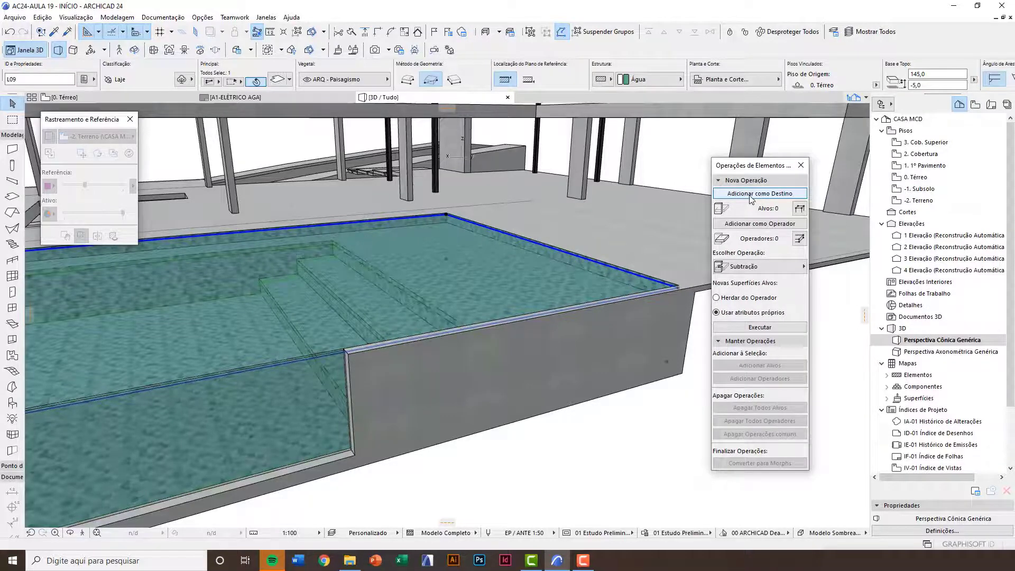
{"action": "left_click", "coordinate": [751, 196]}
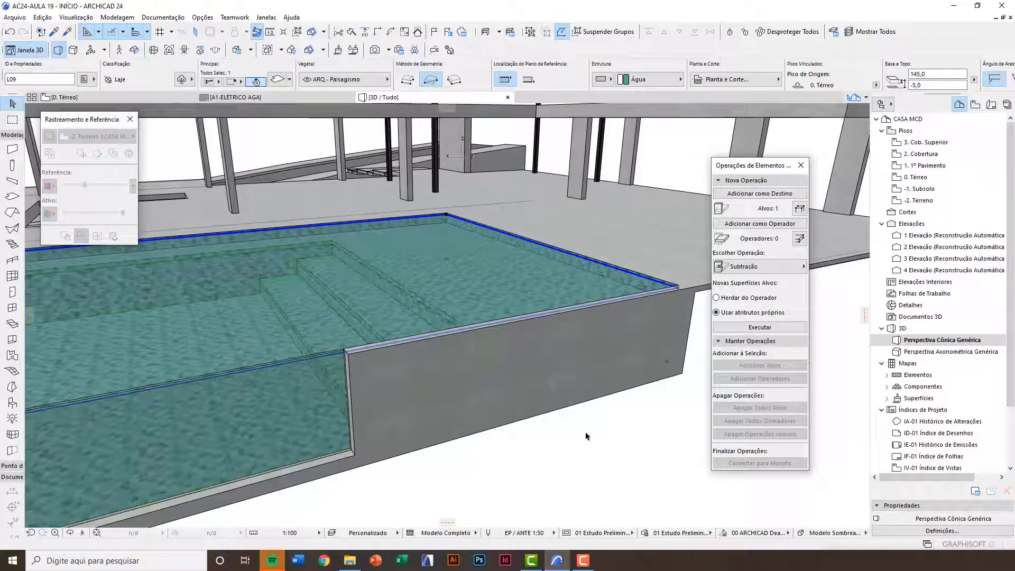
{"action": "left_click", "coordinate": [570, 438]}
Hide the ARQ - Paisagismo layer in the 0. Térreo floor plan
{"action": "scroll", "coordinate": [536, 337], "scroll_direction": "down", "scroll_amount": 5}
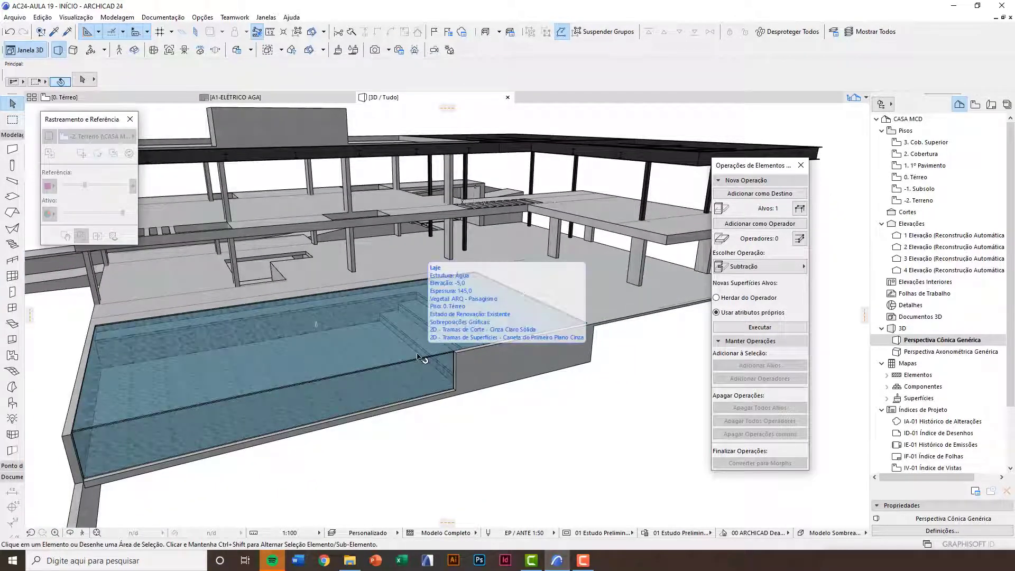
{"action": "scroll", "coordinate": [561, 361], "scroll_direction": "up", "scroll_amount": 3}
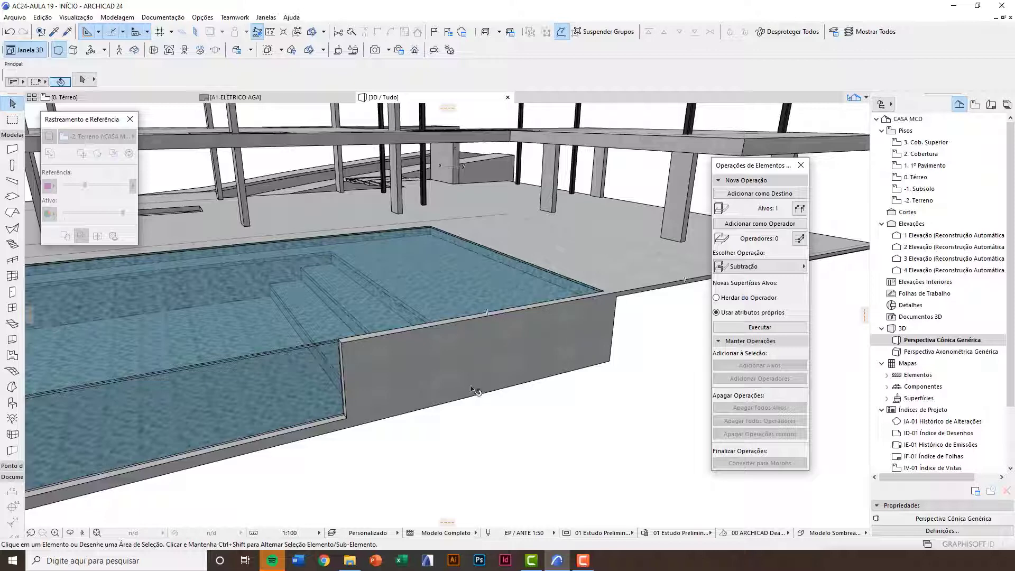
{"action": "key", "text": "F2"}
{"action": "scroll", "coordinate": [392, 341], "scroll_direction": "down", "scroll_amount": 4}
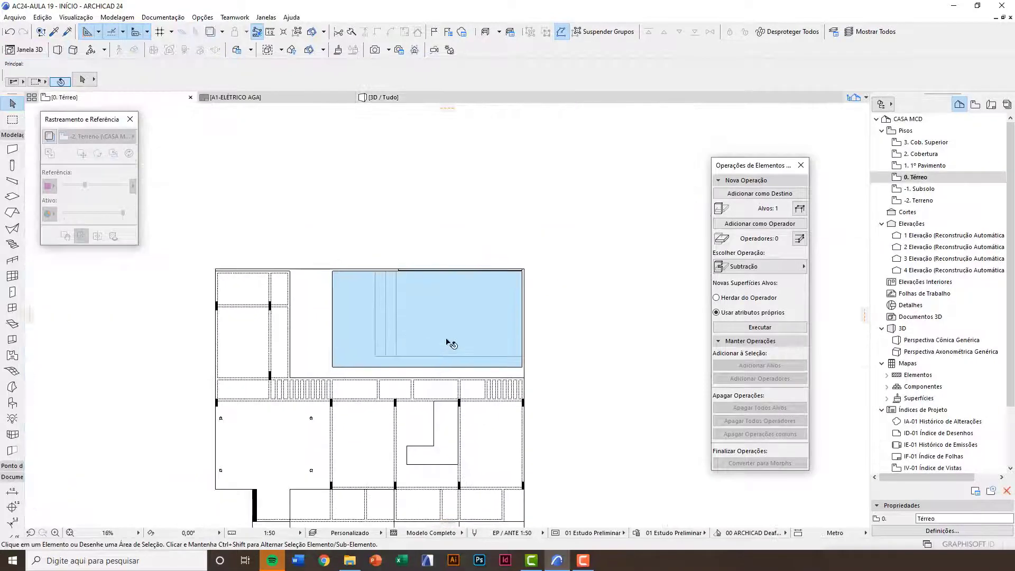
{"action": "scroll", "coordinate": [447, 342], "scroll_direction": "up", "scroll_amount": 3}
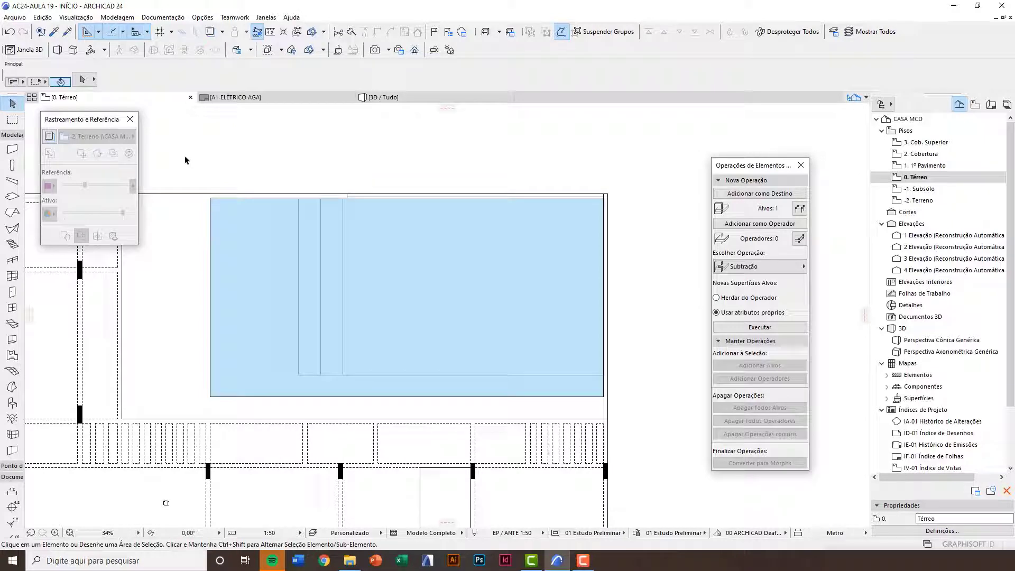
{"action": "key", "text": "ctrl+l"}
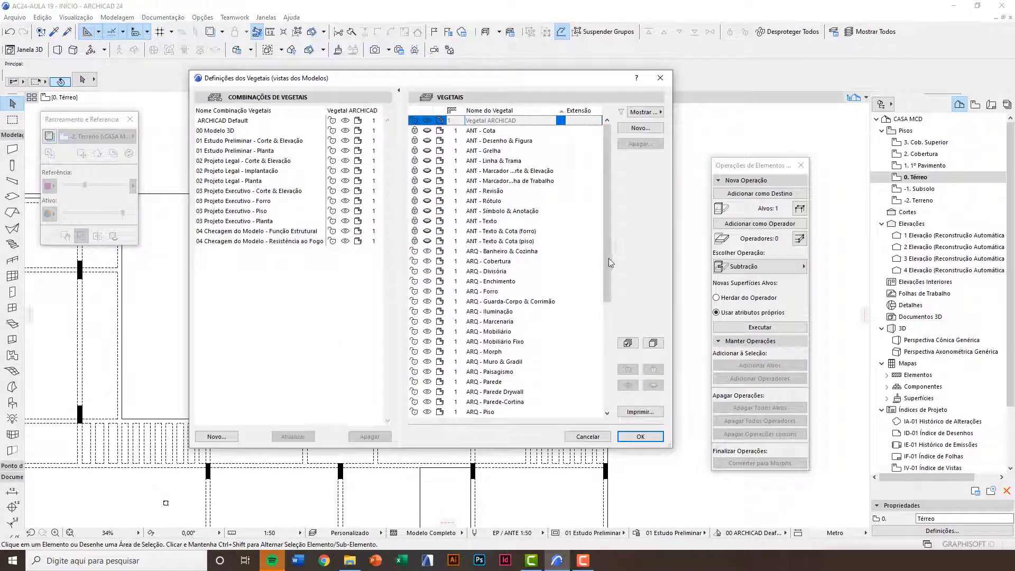
{"action": "left_click_drag", "start_coordinate": [607, 292], "coordinate": [606, 400]}
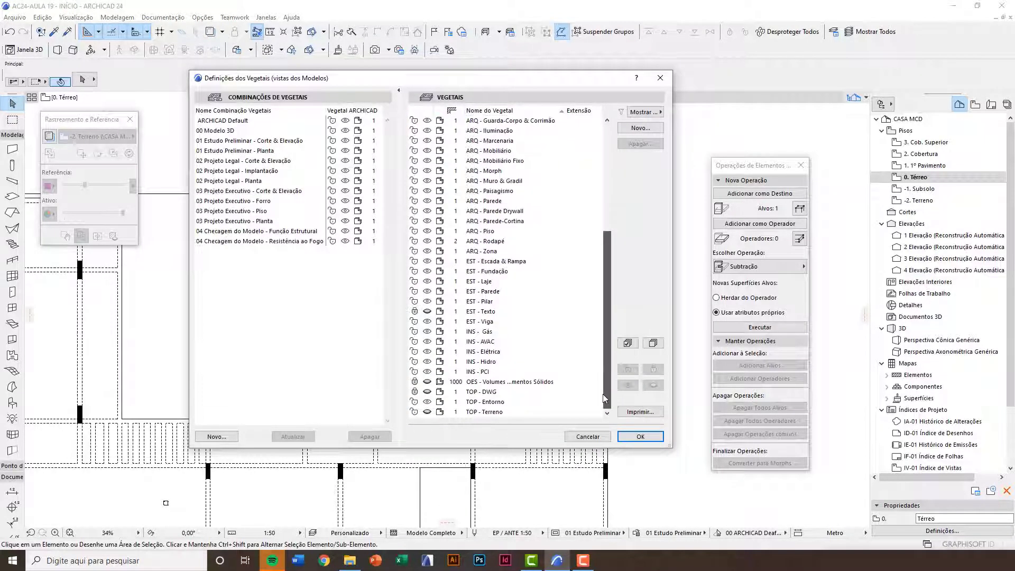
{"action": "scroll", "coordinate": [602, 395], "scroll_direction": "up", "scroll_amount": 3}
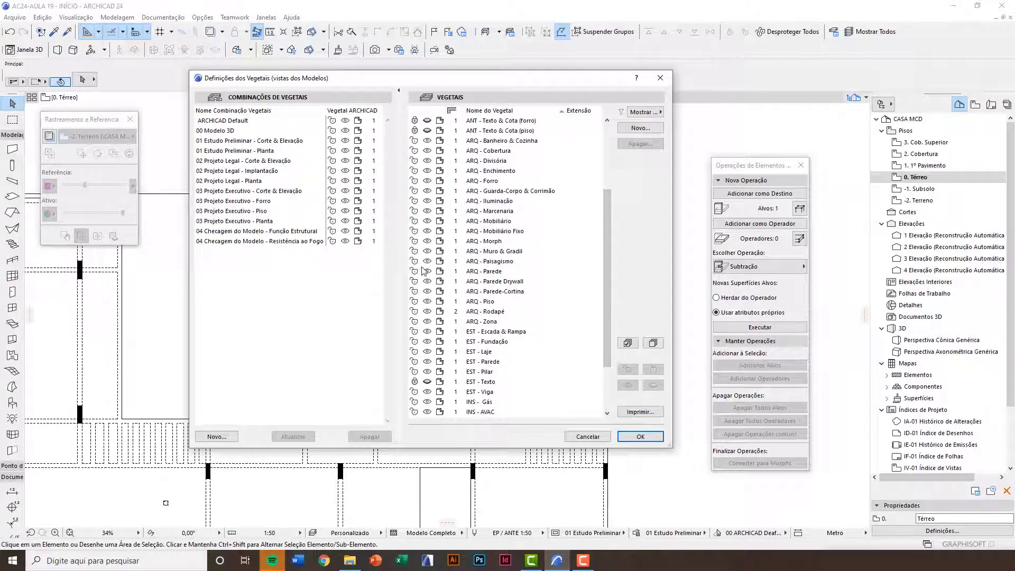
{"action": "left_click", "coordinate": [430, 263]}
{"action": "left_click", "coordinate": [640, 437]}
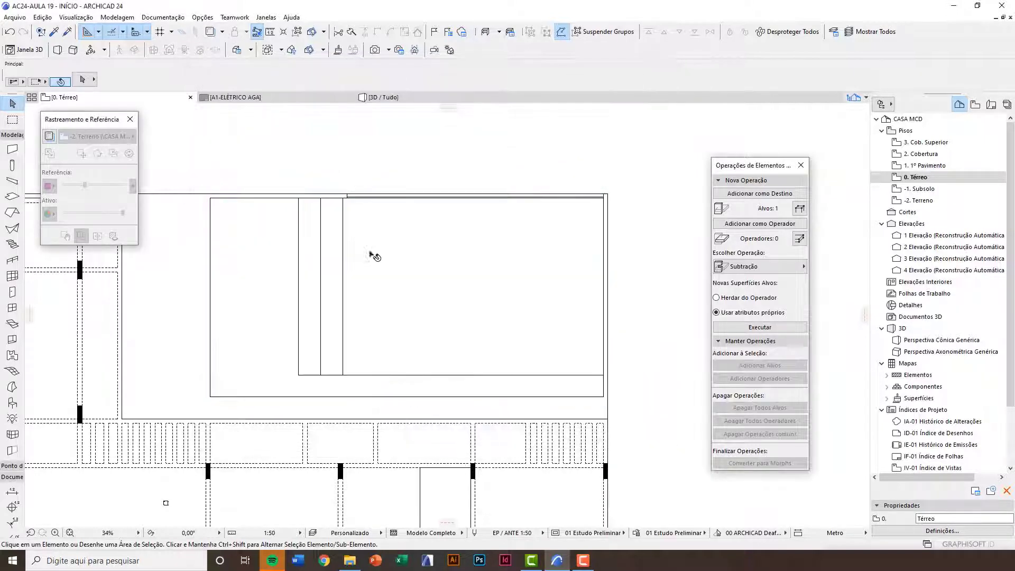
Select all of the pool's walls and stepped floor elements in the plan and add them as operators
{"action": "left_click_drag", "start_coordinate": [147, 138], "coordinate": [644, 414]}
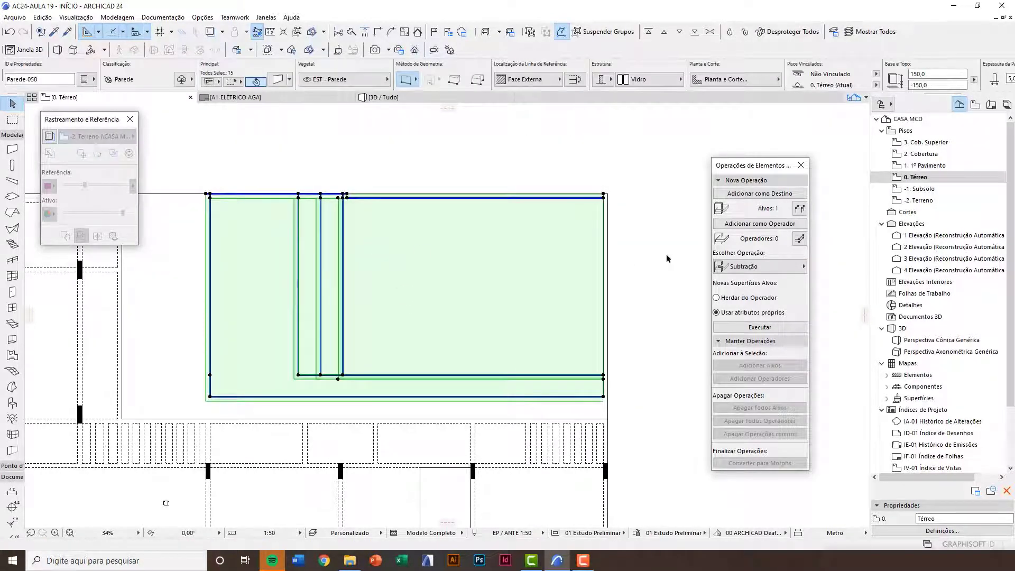
{"action": "scroll", "coordinate": [548, 317], "scroll_direction": "up", "scroll_amount": 1}
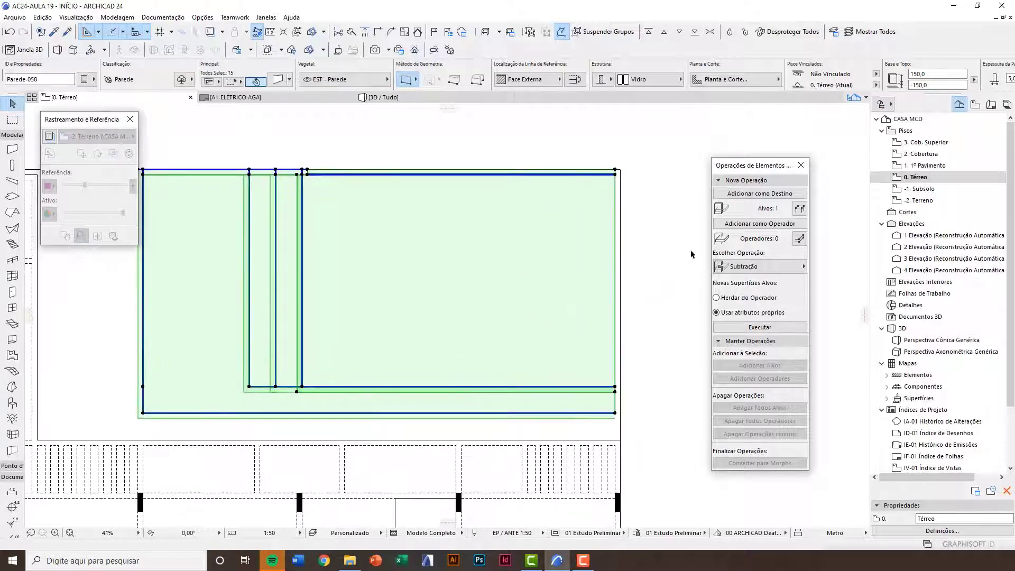
{"action": "left_click", "coordinate": [751, 226]}
{"action": "left_click", "coordinate": [616, 275]}
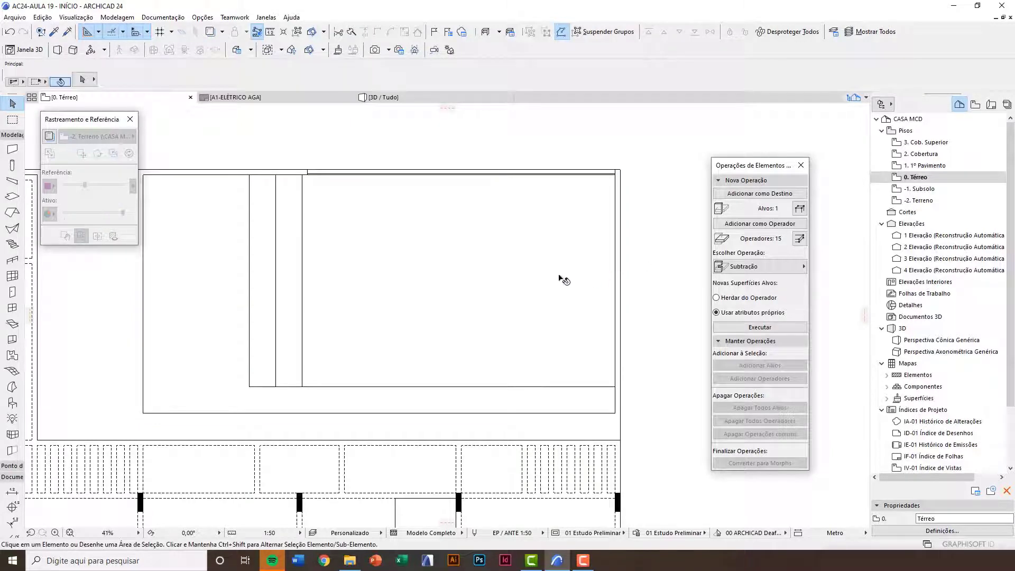
Execute a subtraction with downward extrusion on the water slab from the 3D view, keeping the target's own surface attributes
{"action": "key", "text": "F3"}
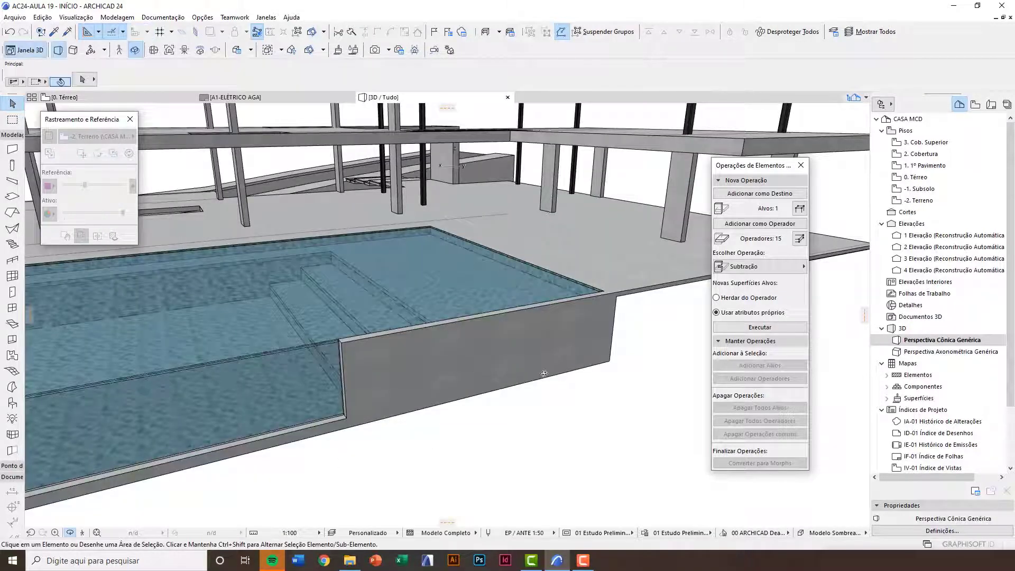
{"action": "middle_click_drag", "start_coordinate": [489, 374], "coordinate": [327, 312], "text": "shift"}
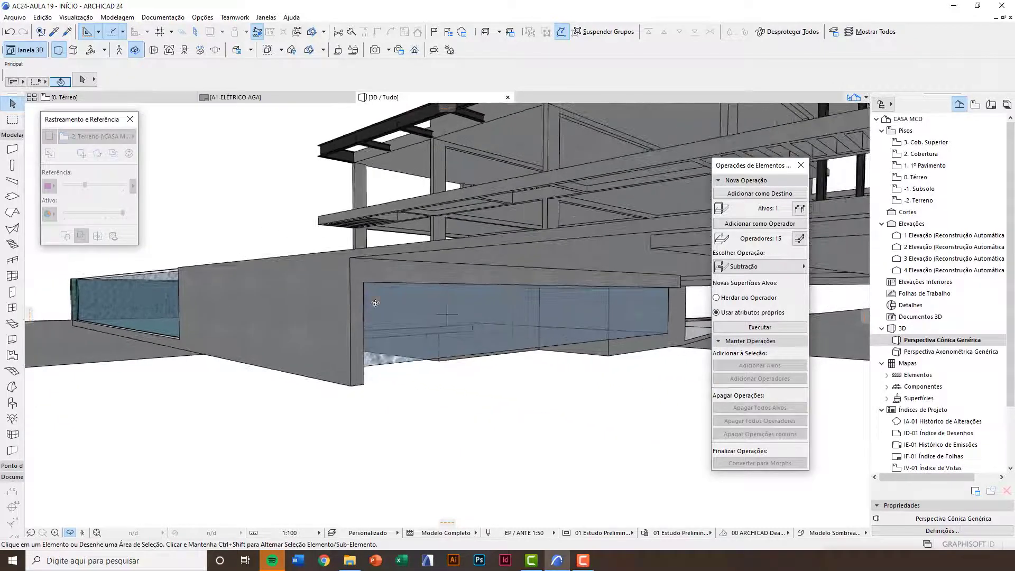
{"action": "left_click", "coordinate": [758, 270]}
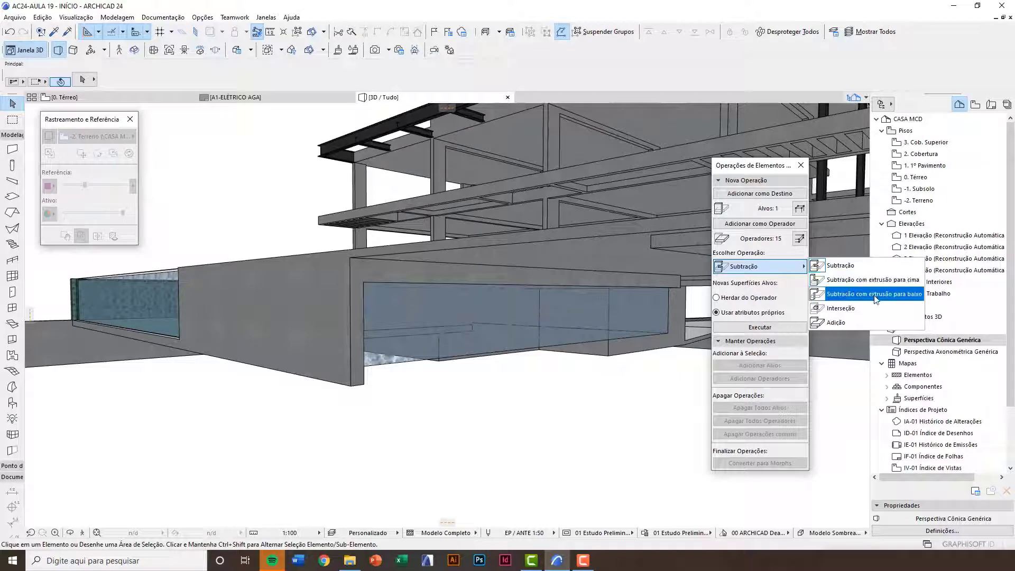
{"action": "left_click", "coordinate": [875, 299]}
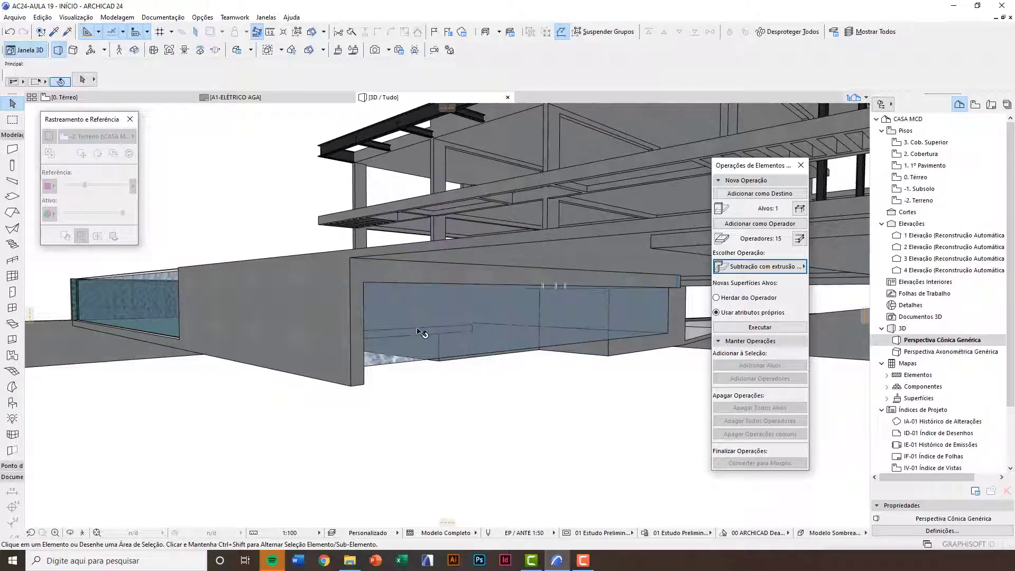
{"action": "middle_click_drag", "start_coordinate": [417, 328], "coordinate": [434, 377]}
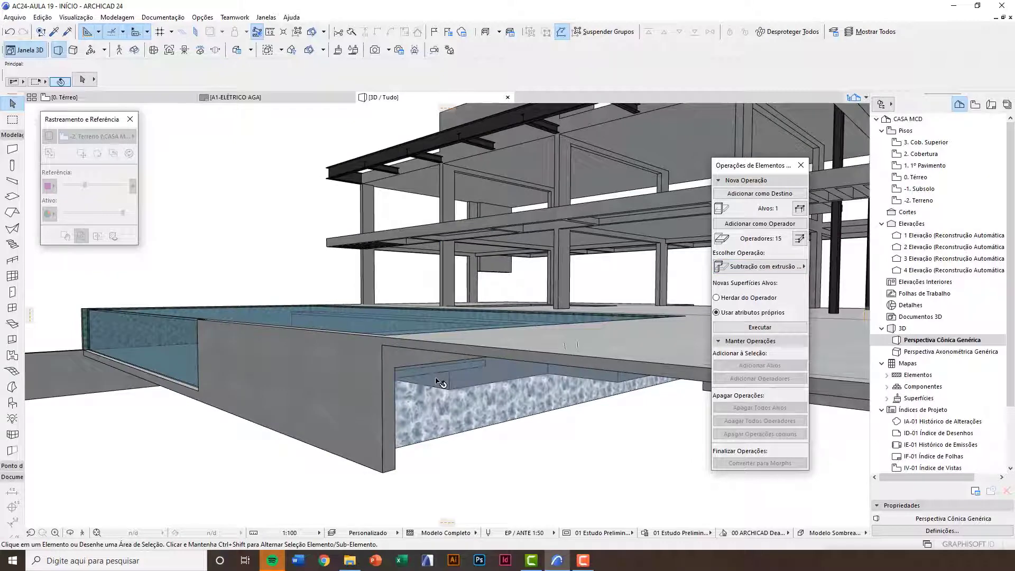
{"action": "left_click", "coordinate": [746, 328]}
Examine the cut water slab beneath the pool and isolated in 3D, and restore the display of the whole model
{"action": "scroll", "coordinate": [481, 412], "scroll_direction": "up", "scroll_amount": 4}
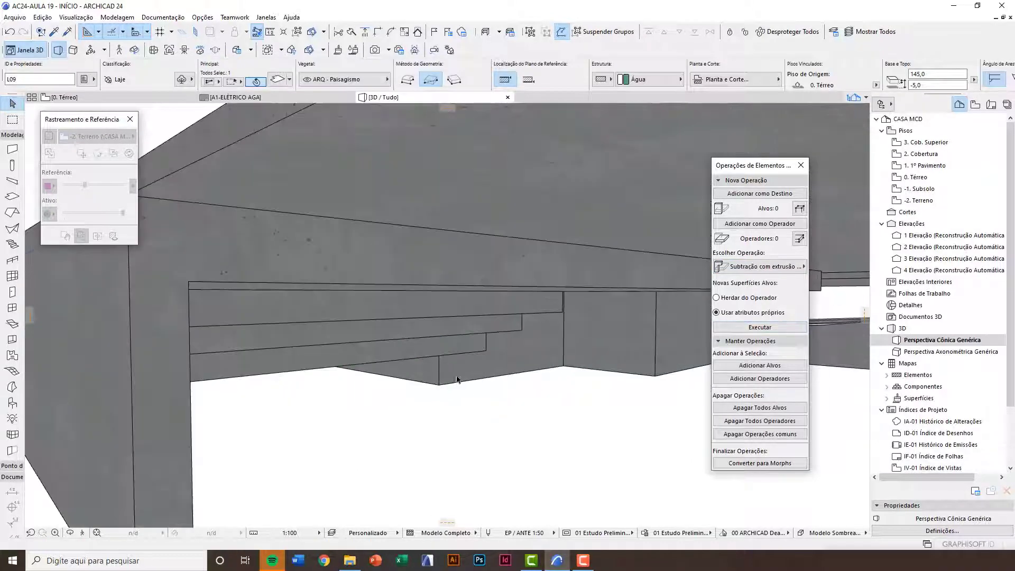
{"action": "middle_click_drag", "start_coordinate": [456, 377], "coordinate": [426, 419], "text": "shift"}
{"action": "scroll", "coordinate": [455, 382], "scroll_direction": "down", "scroll_amount": 2}
{"action": "scroll", "coordinate": [434, 402], "scroll_direction": "down", "scroll_amount": 1}
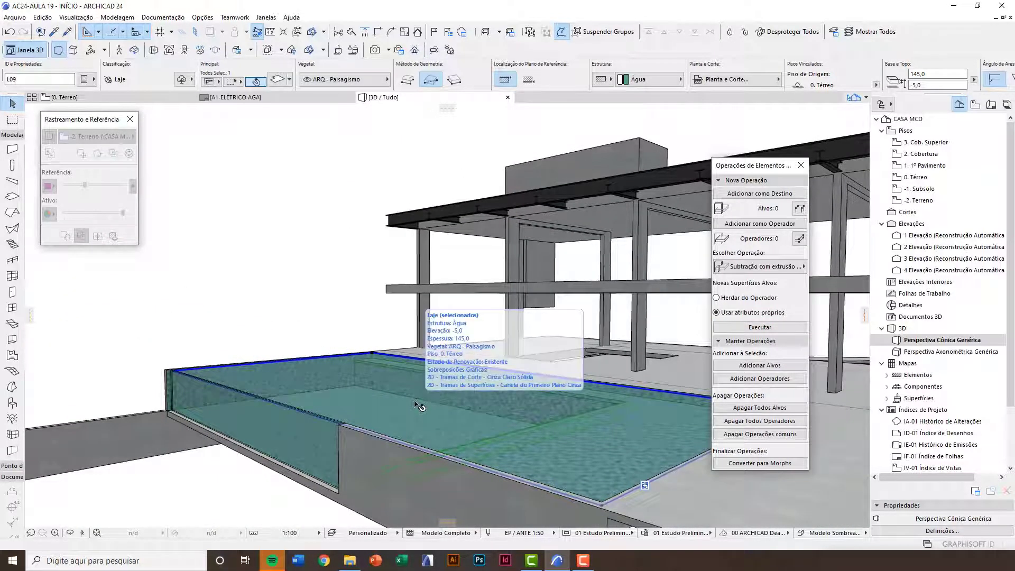
{"action": "key", "text": "F5"}
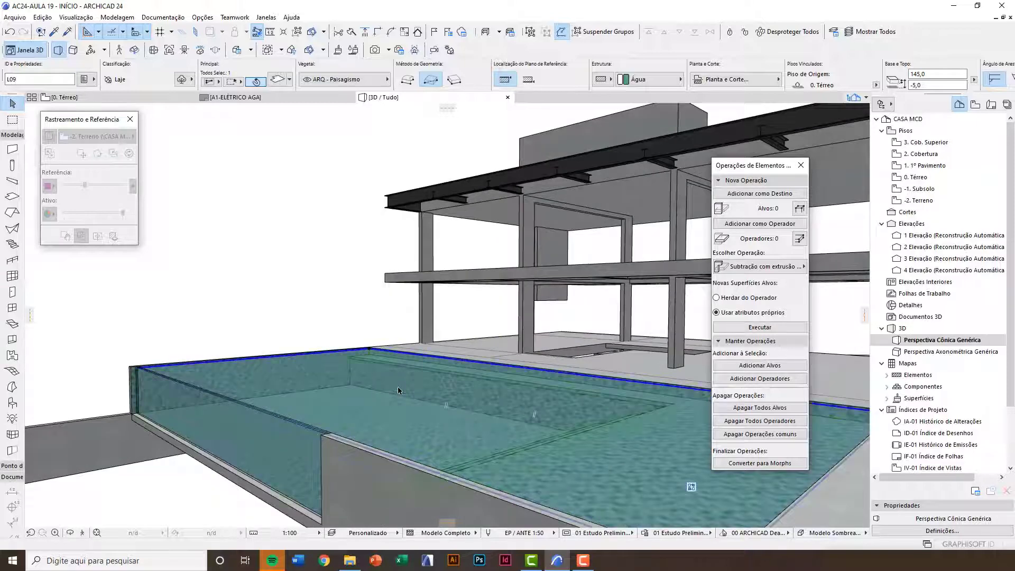
{"action": "key", "text": "Escape"}
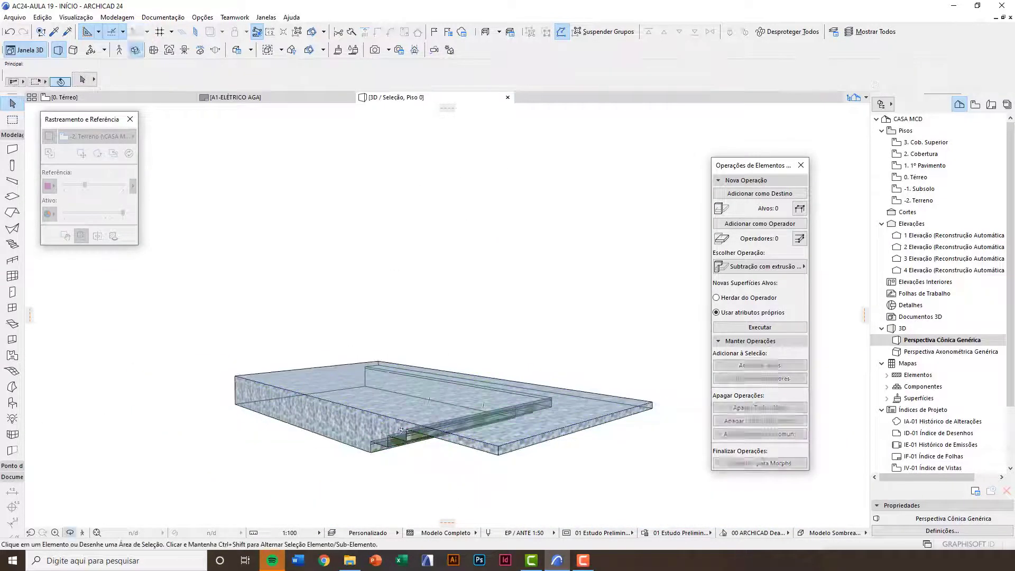
{"action": "middle_click_drag", "start_coordinate": [421, 414], "coordinate": [475, 432], "text": "shift"}
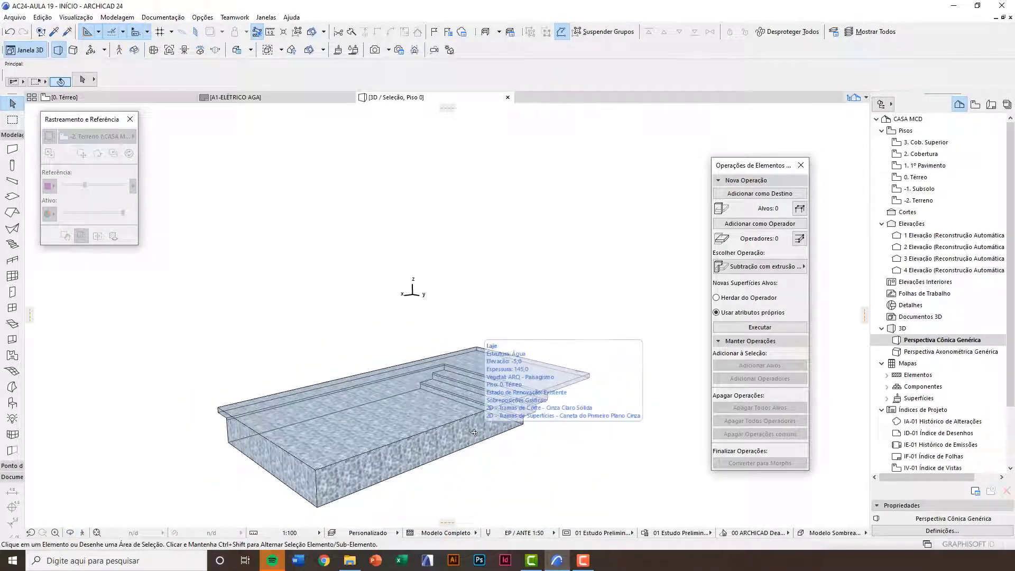
{"action": "key", "text": "ctrl+F5"}
{"action": "scroll", "coordinate": [418, 360], "scroll_direction": "down", "scroll_amount": 3}
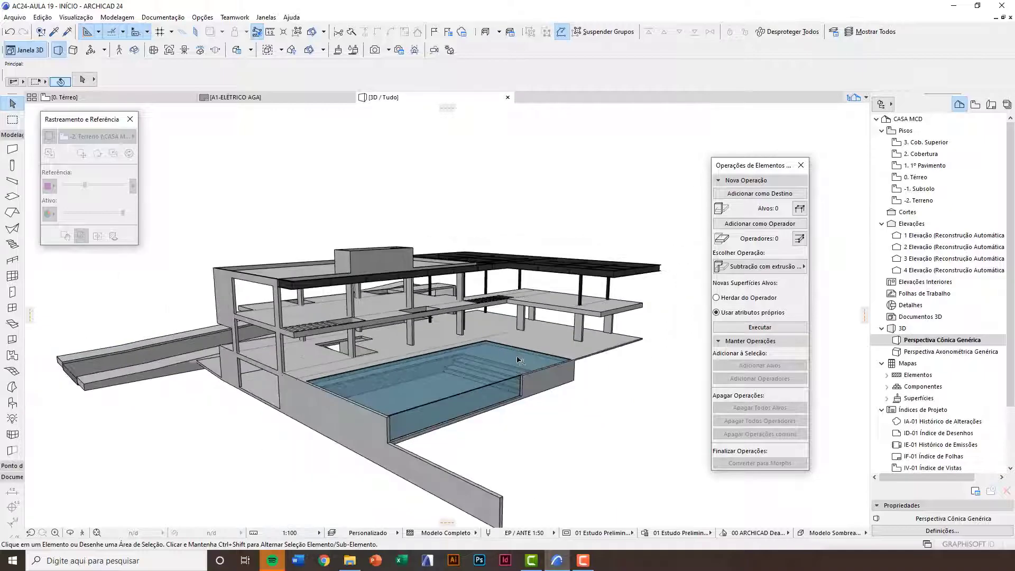